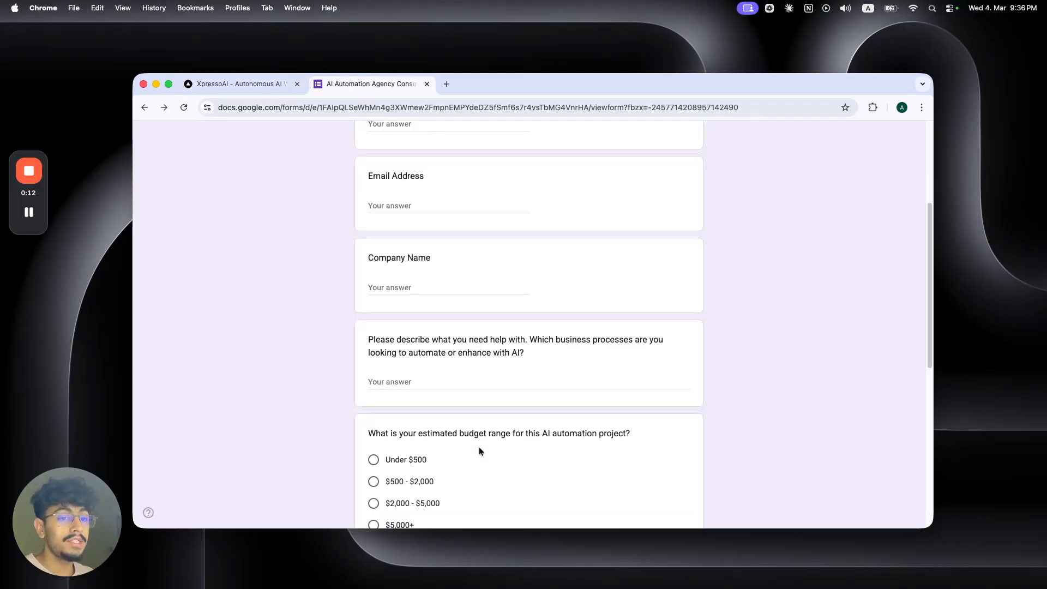
Step: Examine the consultation request form's questions, from contact details through budget, industry and referral source
scroll(558, 299, up, 5)
scroll(440, 297, down, 5)
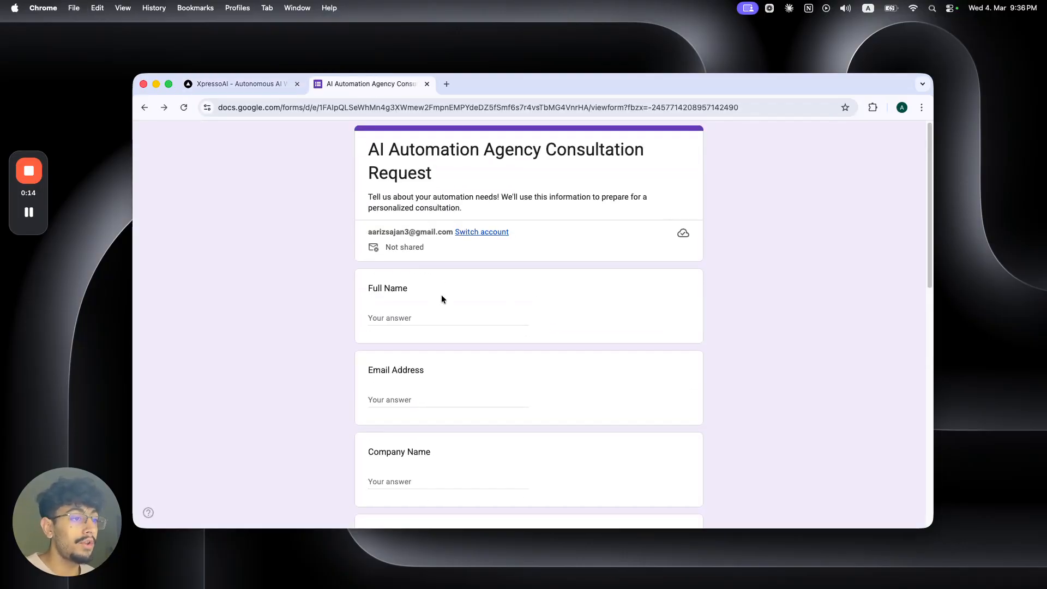
drag(379, 290, 526, 295)
scroll(506, 321, down, 4)
scroll(436, 336, down, 3)
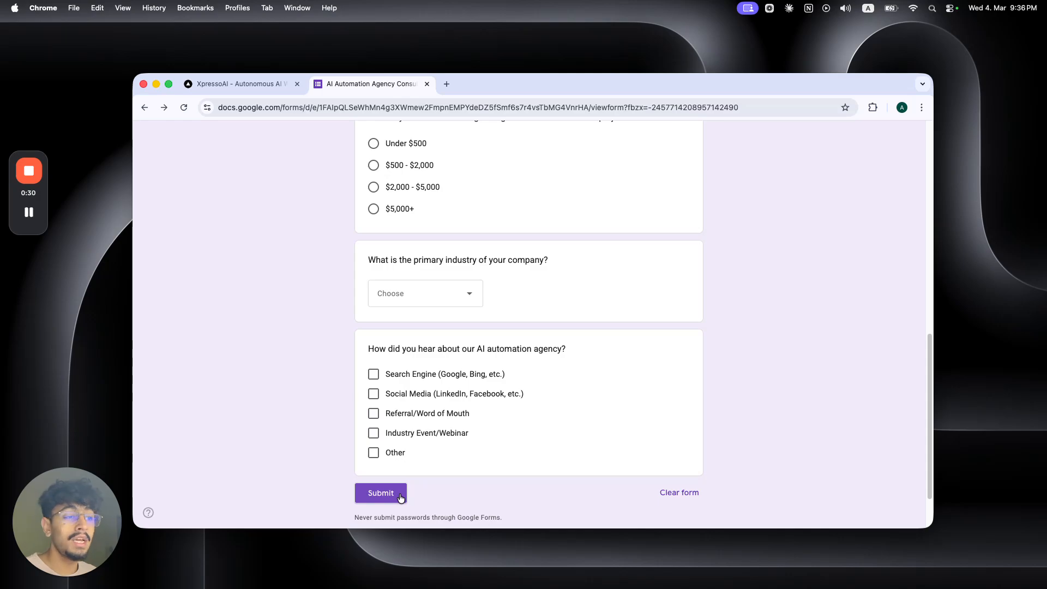
scroll(454, 395, up, 1)
scroll(510, 261, up, 4)
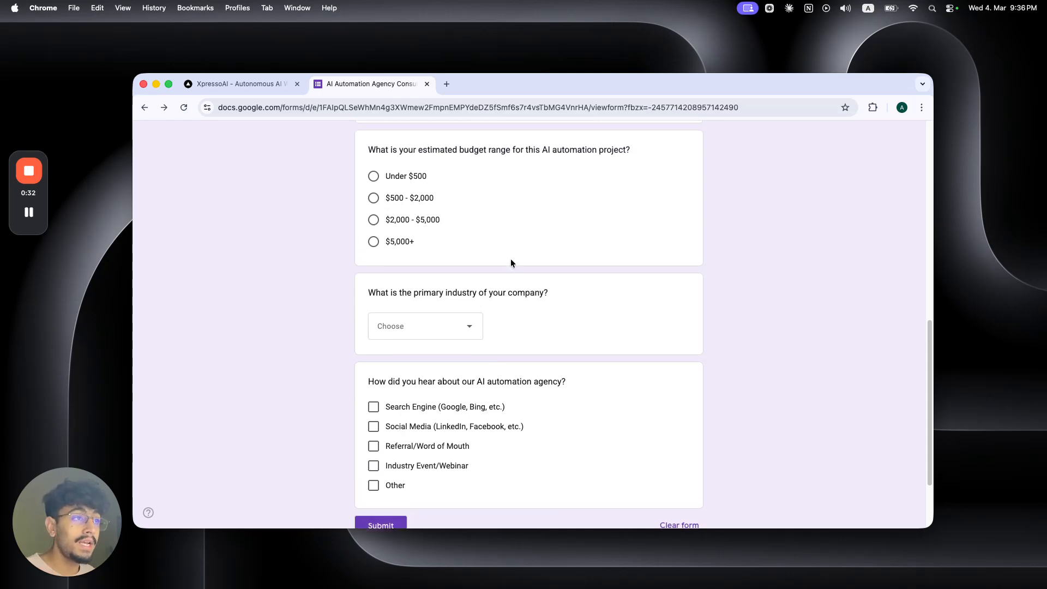
scroll(494, 321, down, 5)
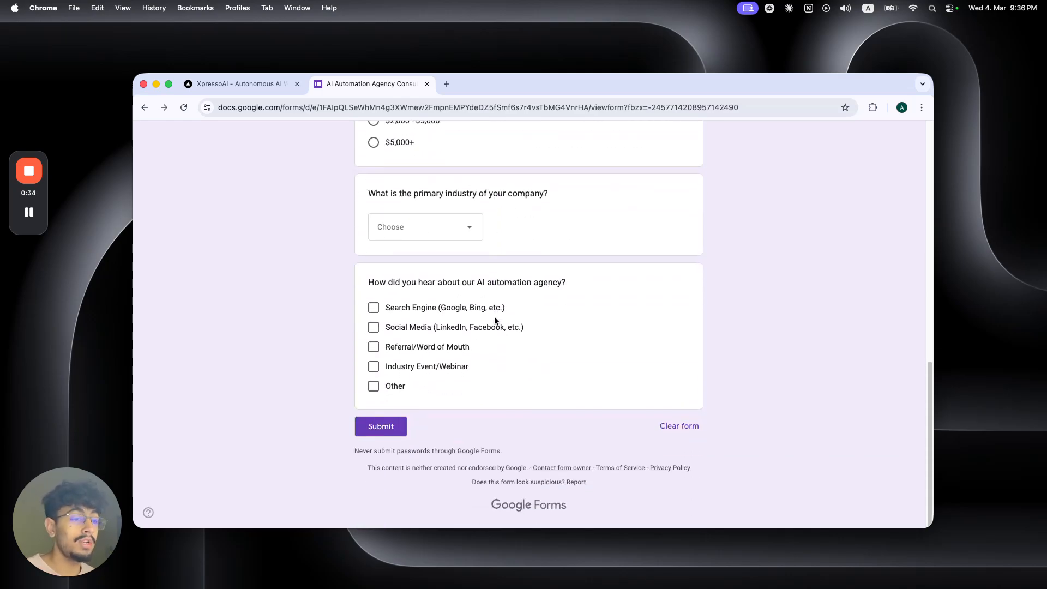
scroll(494, 320, up, 7)
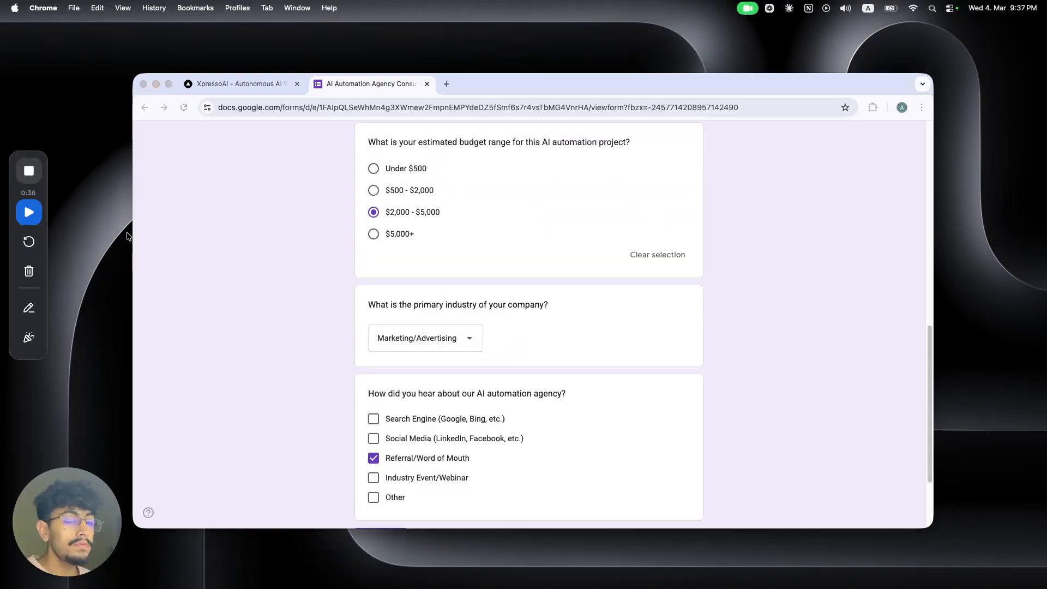
Step: Review the completed answers in the AI Automation Agency Consultation Request form and submit it
scroll(507, 364, up, 4)
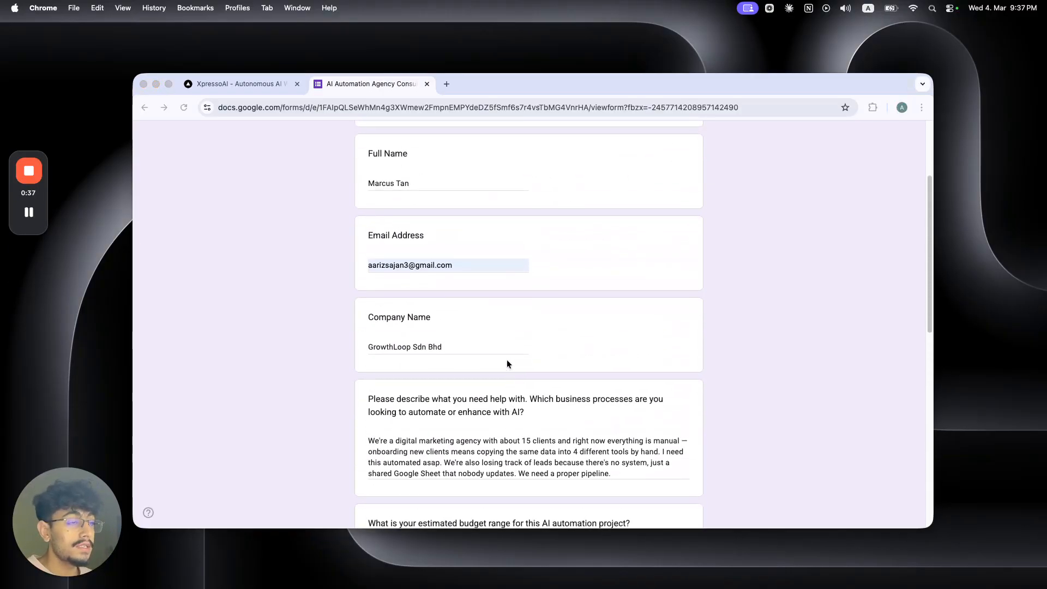
click(419, 276)
click(436, 354)
scroll(437, 354, down, 2)
mouse_move(443, 388)
mouse_down()
mouse_move(374, 389)
mouse_move(438, 399)
mouse_up()
scroll(397, 400, down, 3)
scroll(462, 399, down, 8)
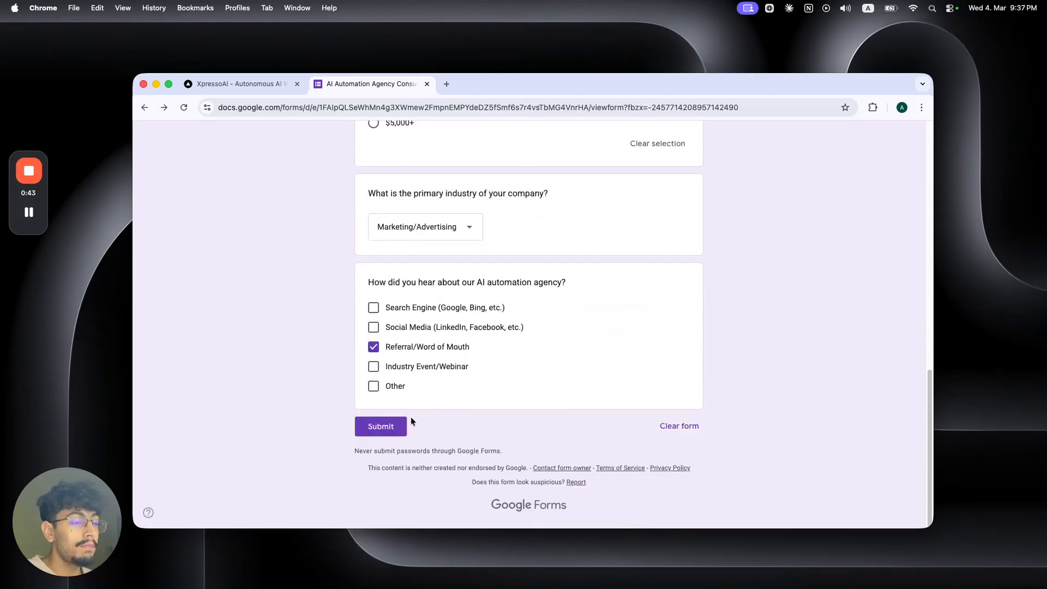
click(393, 428)
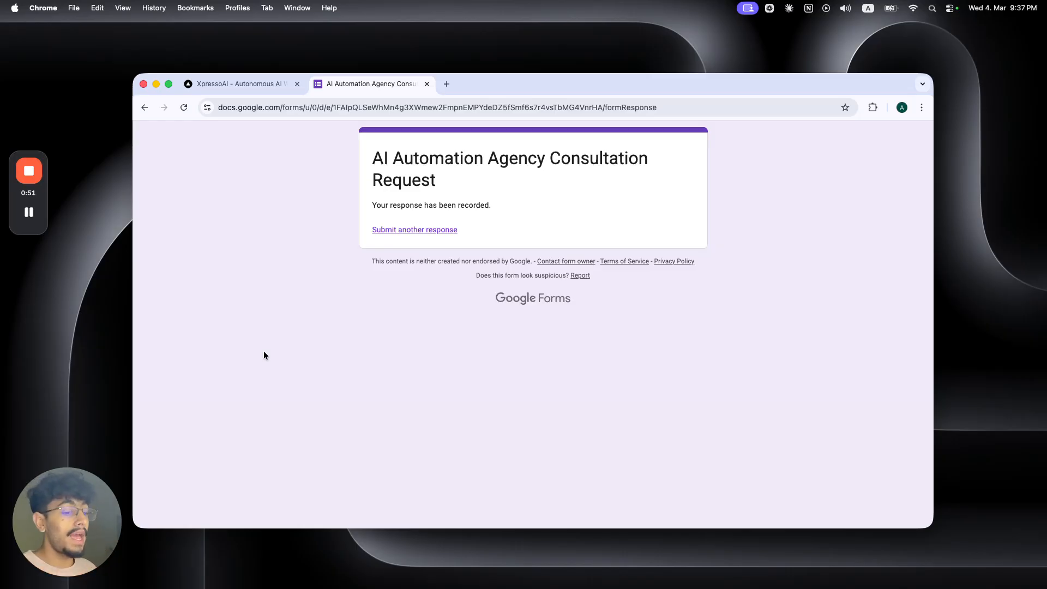
Step: Open the Gmail inbox at mail.google.com/mail/u/0/#inbox in a new browser tab
key(super+t)
text(mail.google.com/mail/u/0/#inbox)
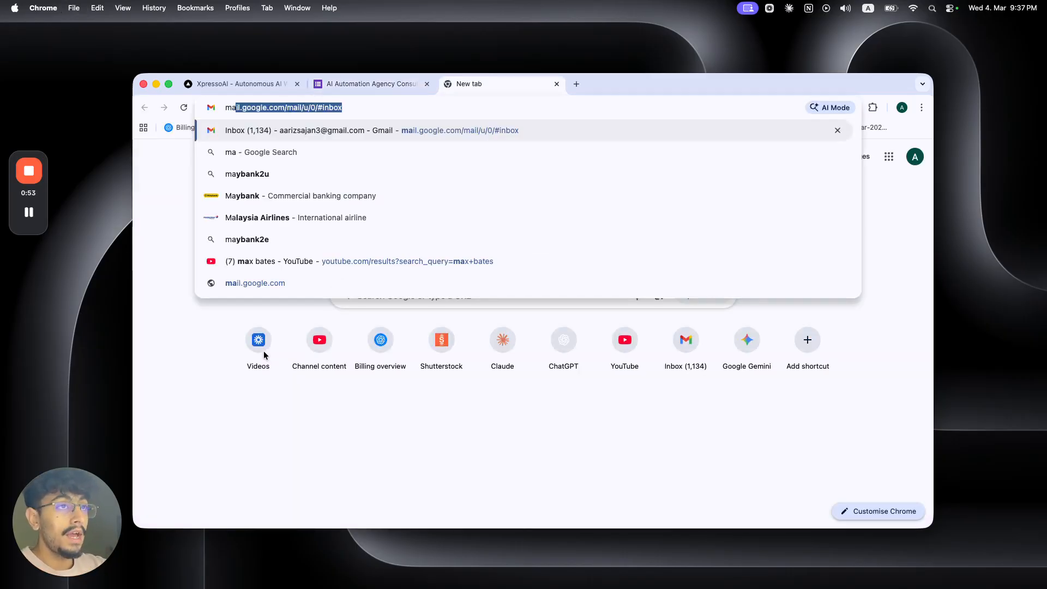
key(Return)
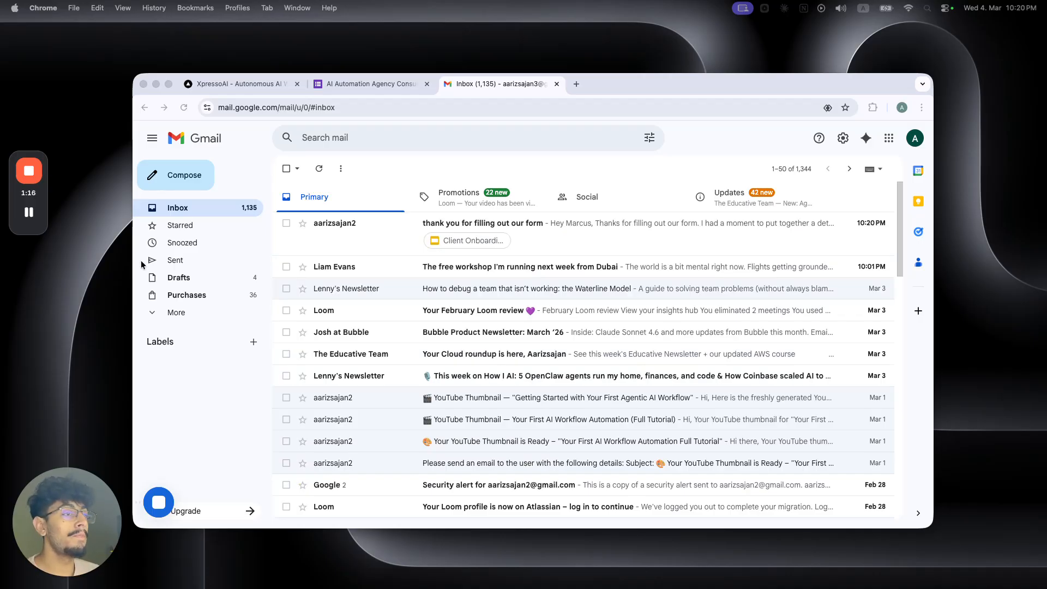
Step: Open the "thank you for filling out our form" email, read it, and open its client onboarding presentation
click(558, 225)
drag(326, 250, 467, 280)
click(505, 311)
click(507, 326)
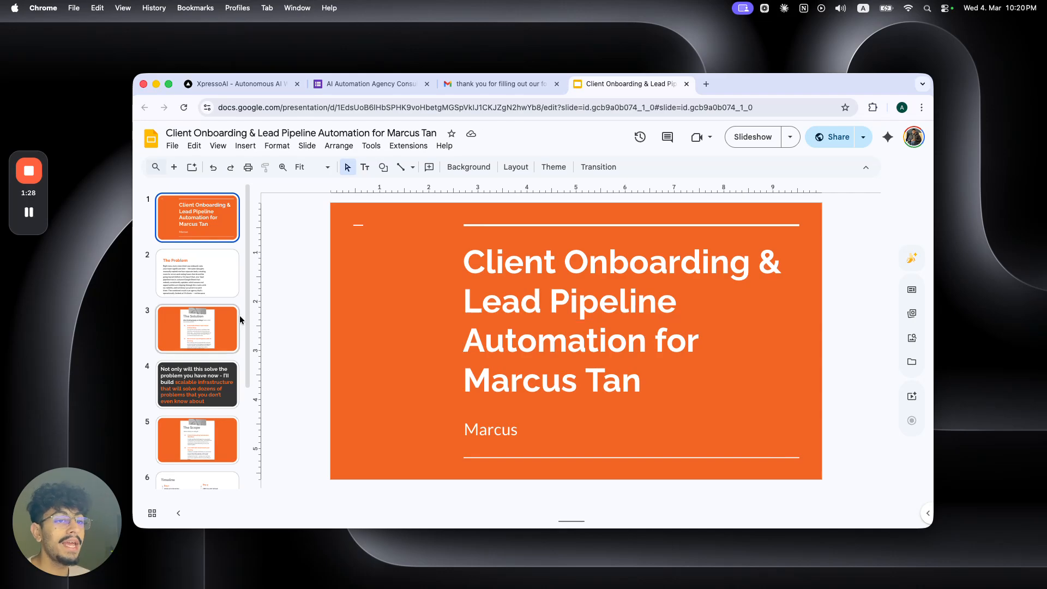
Step: Look through the proposal's slides, including the pricing, thank-you and solution slides, and return to the title slide
scroll(180, 334, down, 3)
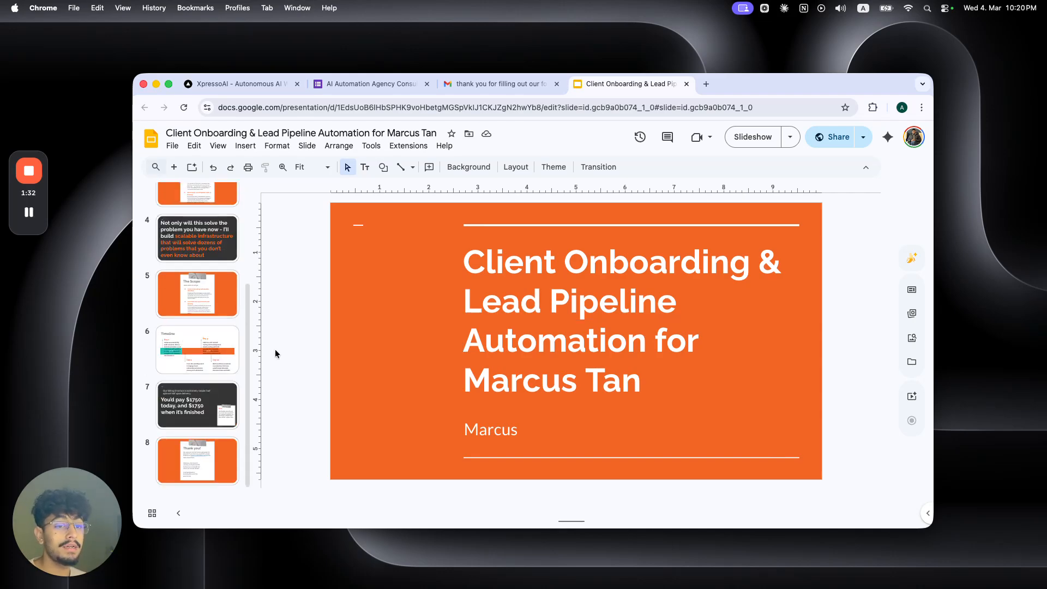
click(202, 402)
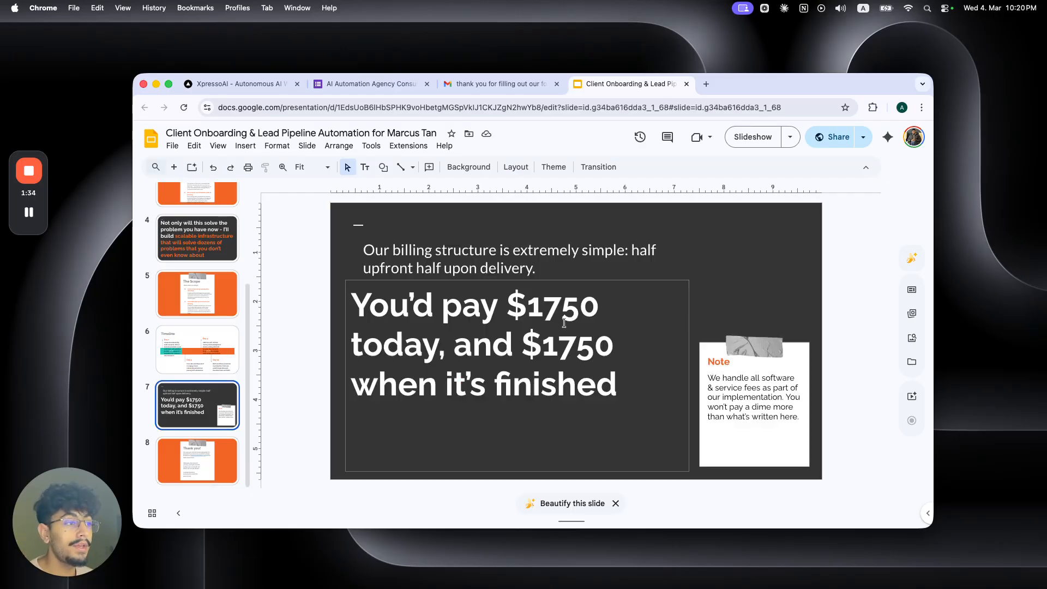
click(228, 448)
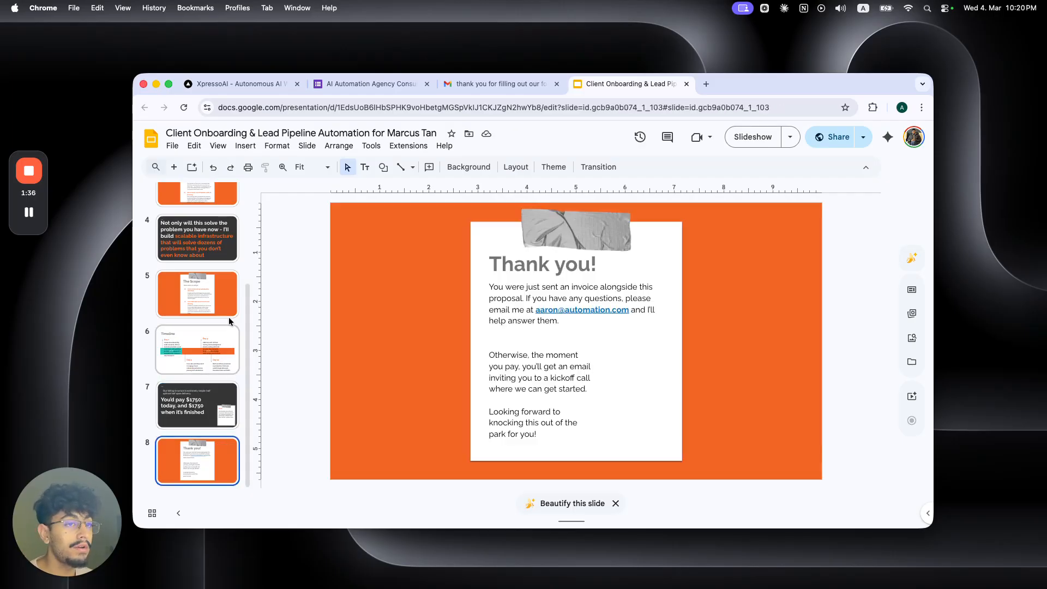
click(223, 290)
scroll(224, 291, up, 3)
key(Up)
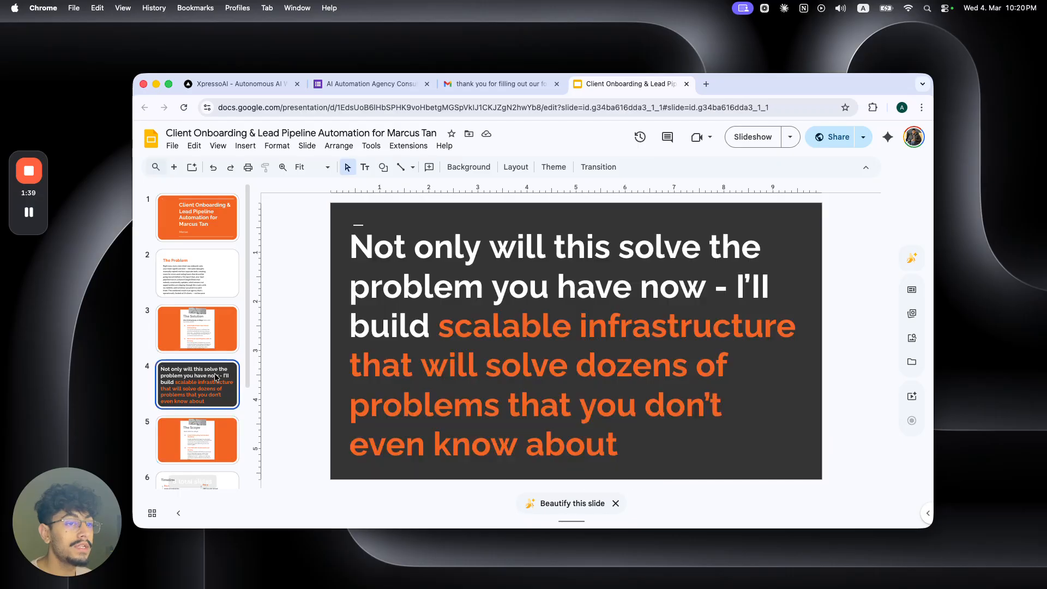
click(225, 336)
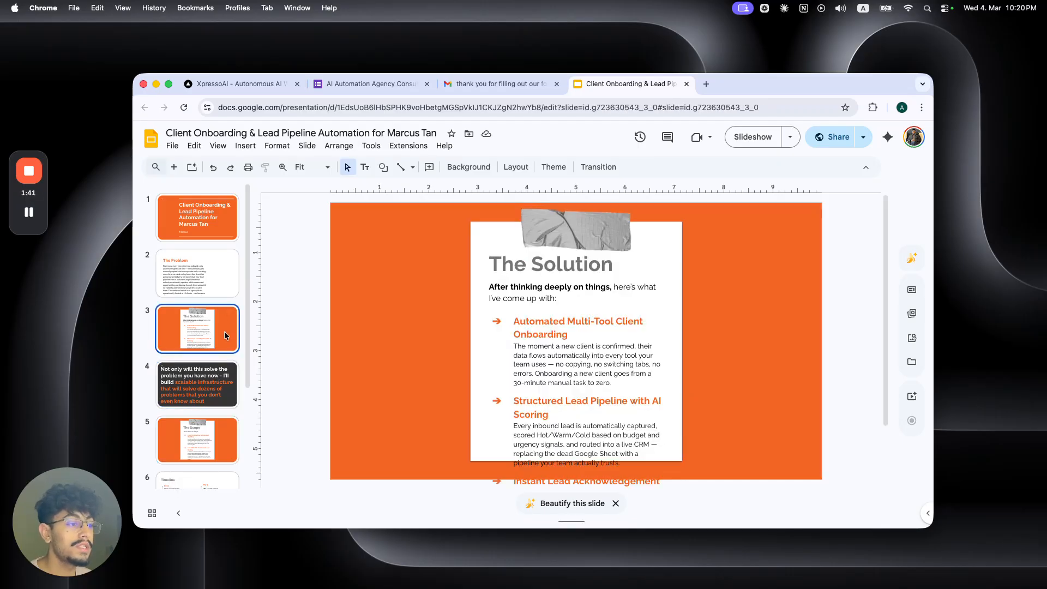
click(209, 222)
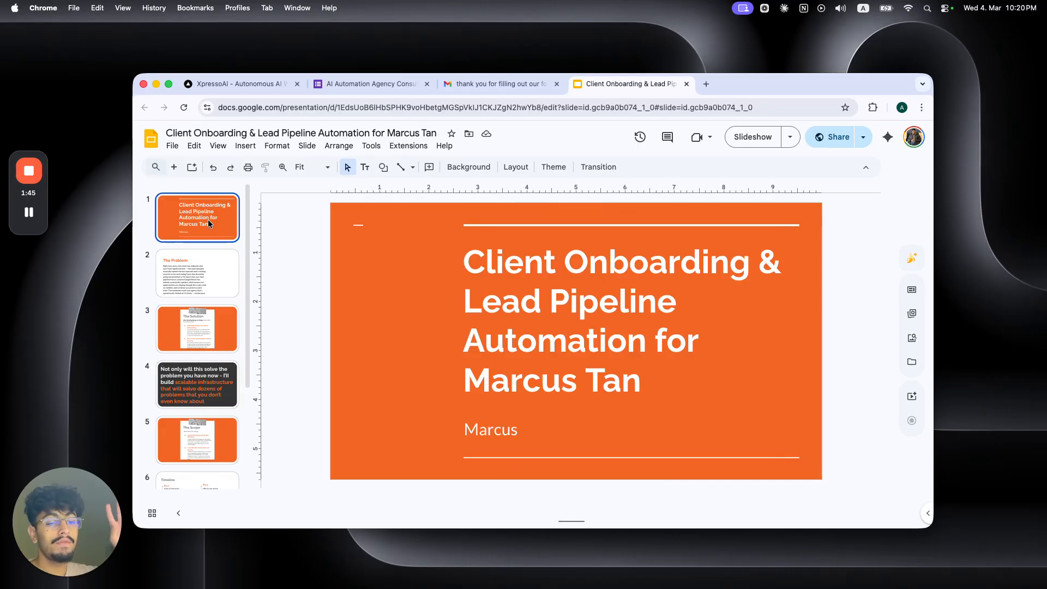
Step: Return to the reply email and bring the window with the Auto-lead-responder workflow in n8n into position for viewing
click(505, 85)
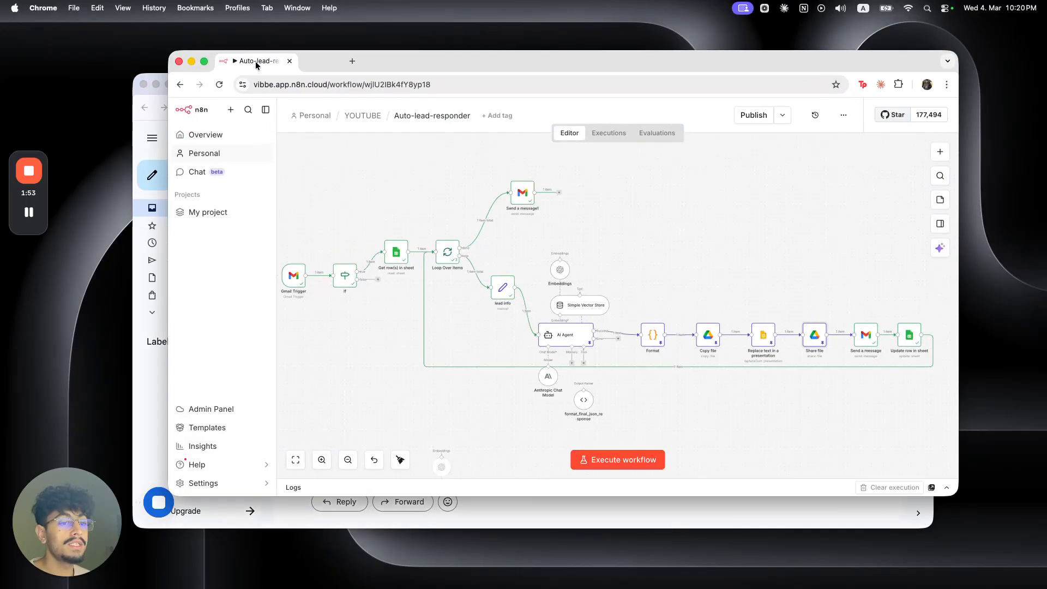
drag(254, 64, 210, 84)
mouse_move(533, 352)
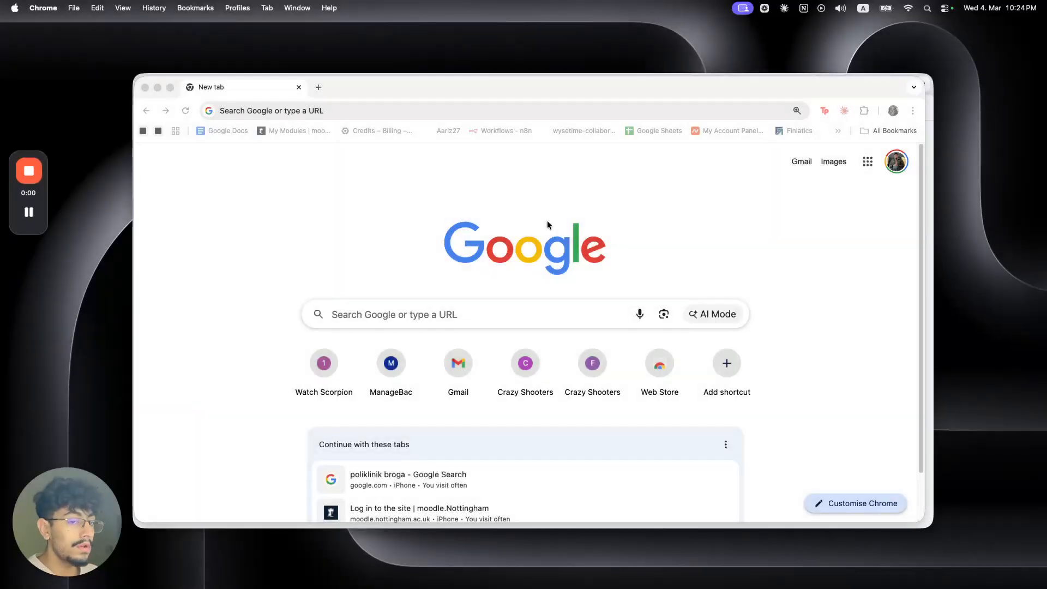
Step: Open the n8n workflows overview, create a new blank workflow and collapse the navigation sidebar
click(499, 132)
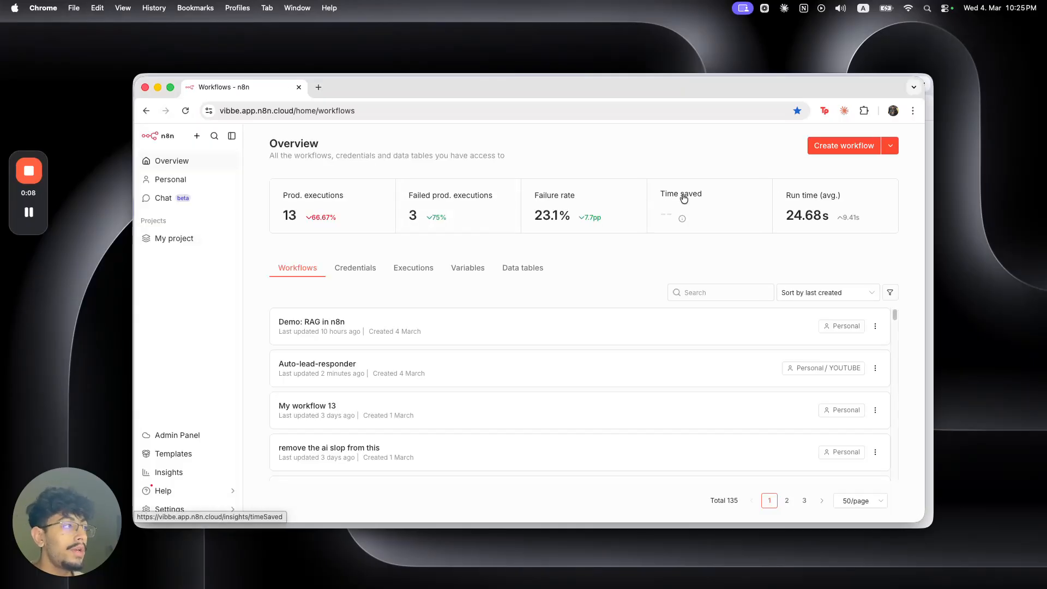
click(833, 146)
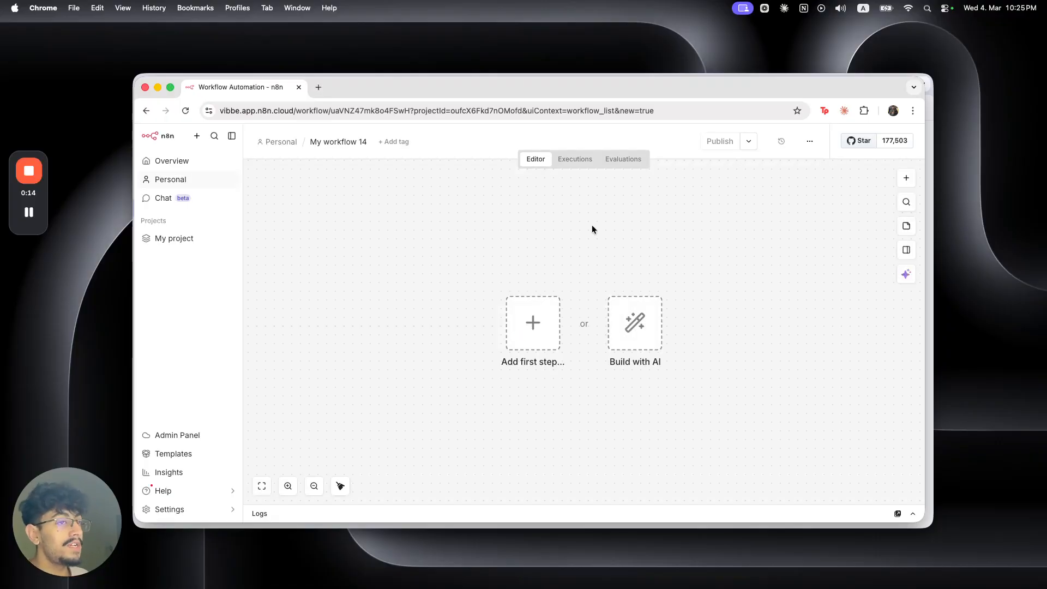
click(232, 136)
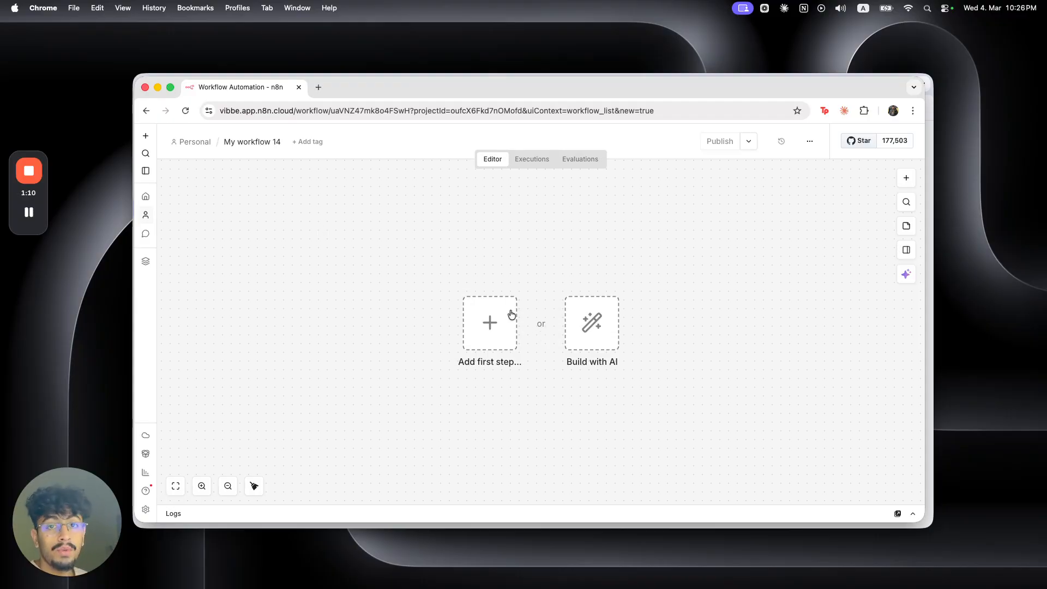
Step: Add a Gmail "On message received" trigger as the first step of the workflow
click(499, 338)
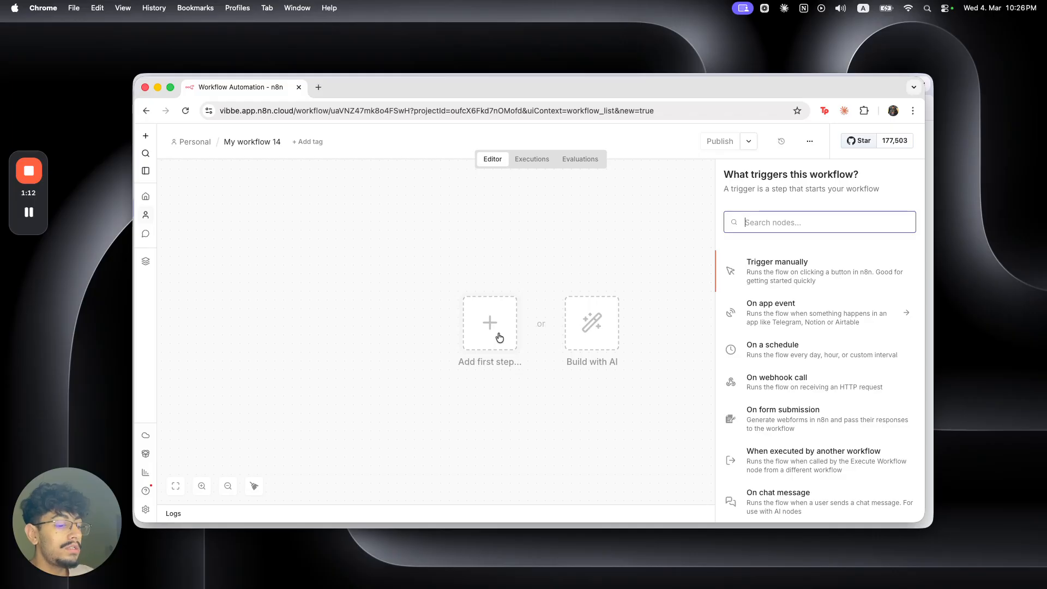
text(gmail)
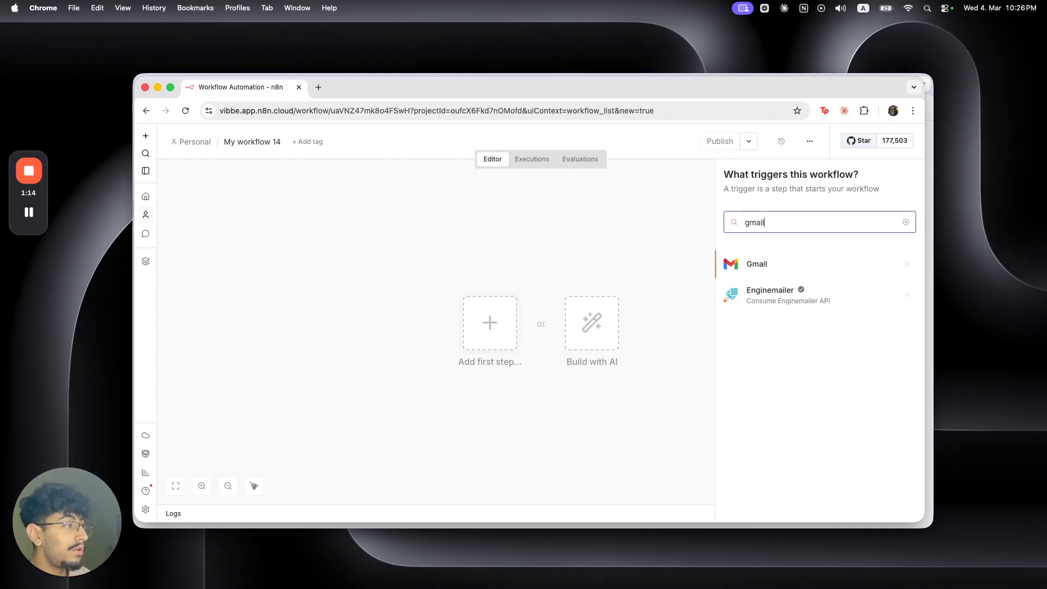
click(827, 261)
click(827, 262)
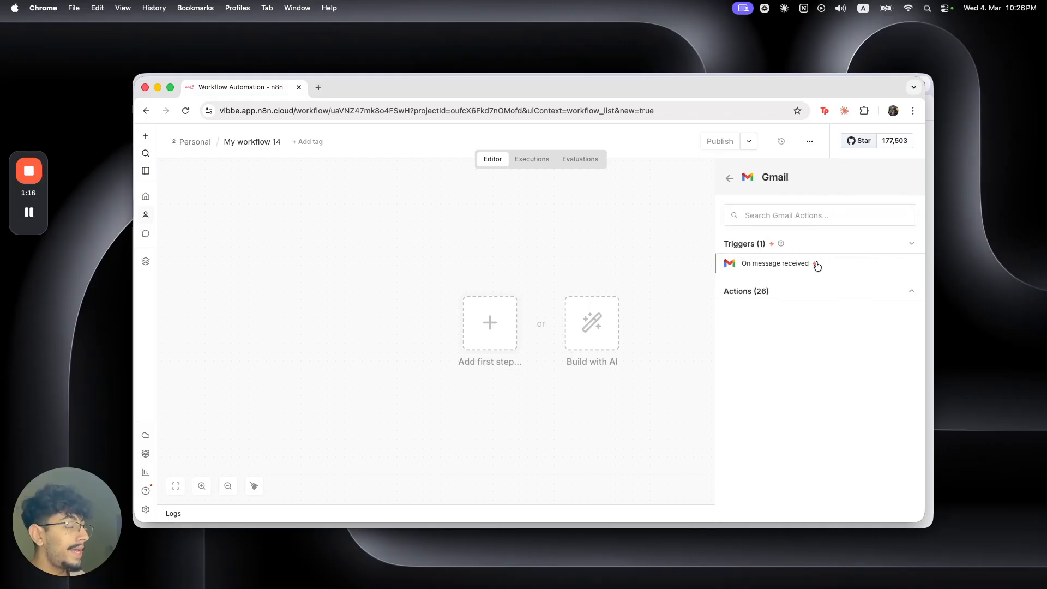
Step: Set the Gmail Trigger's credential to "Gmail account" and move the node to the left side of the canvas
click(576, 207)
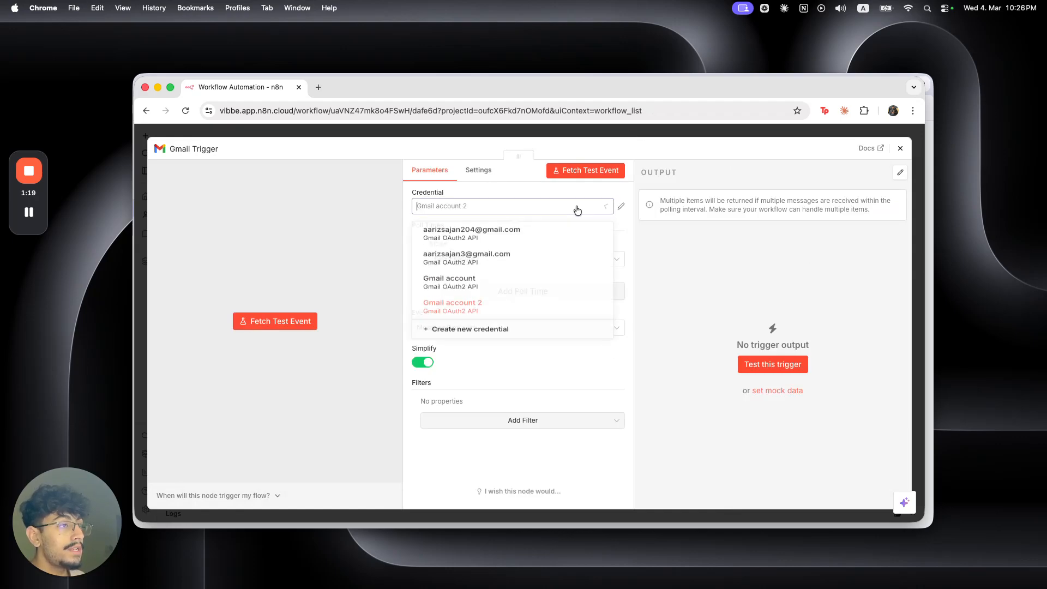
click(547, 304)
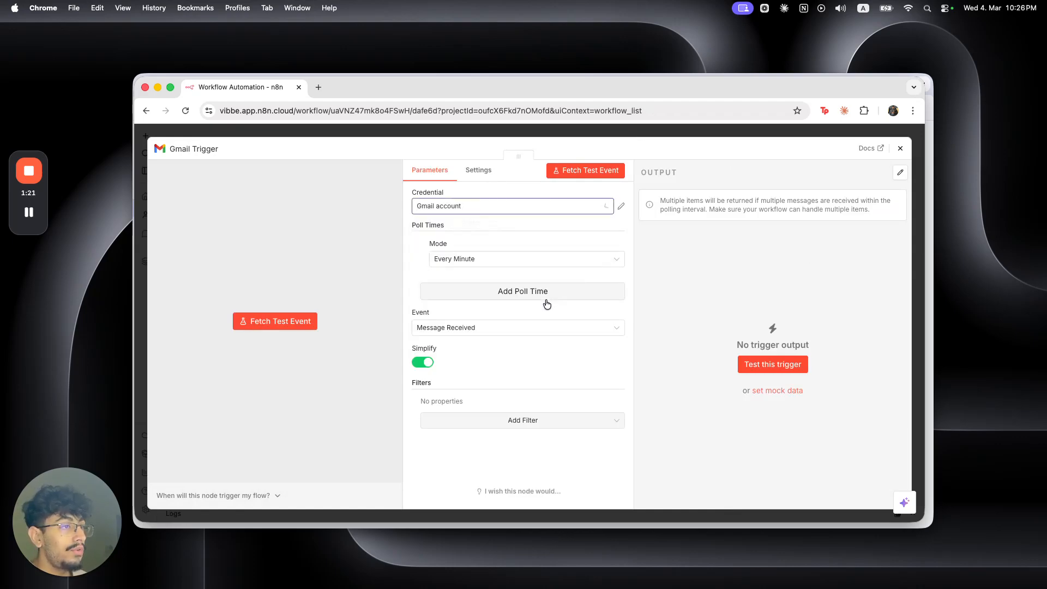
click(559, 132)
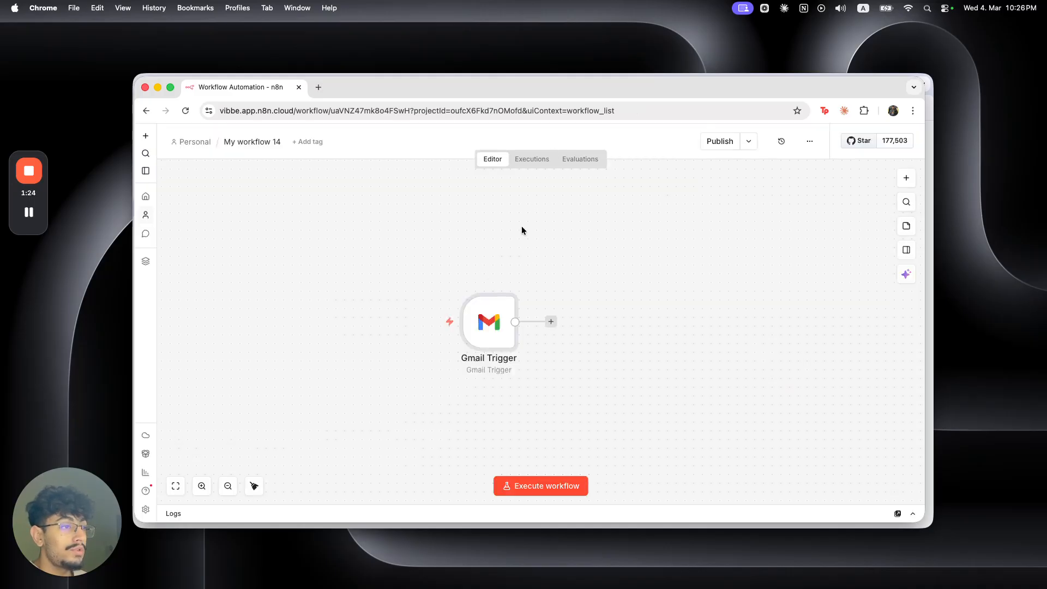
drag(496, 332, 289, 316)
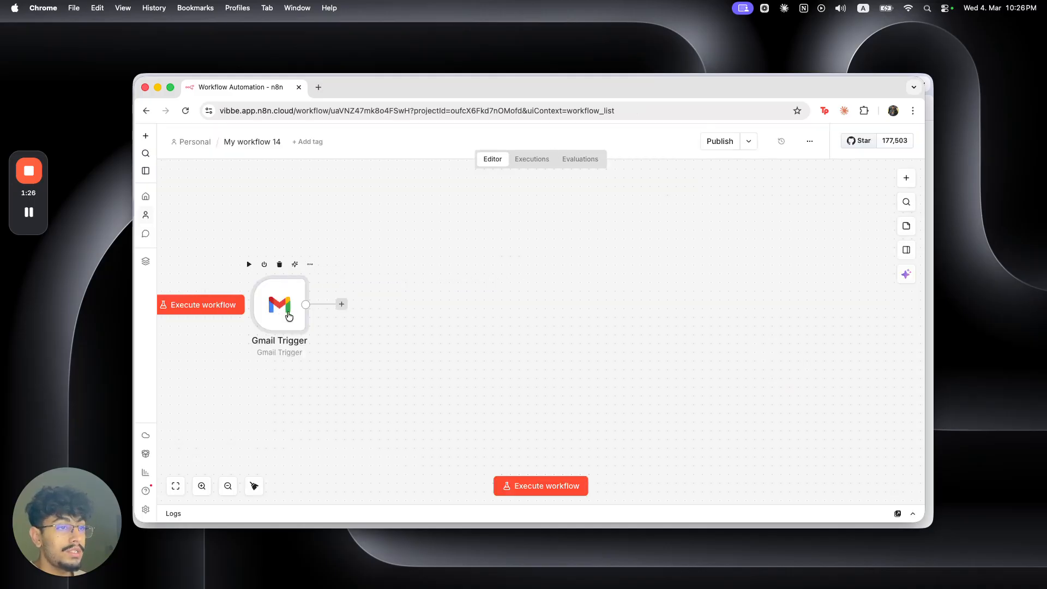
Step: Add a Sender filter to the Gmail Trigger with the Google Forms receipts no-reply address, and return to the canvas
double_click(289, 316)
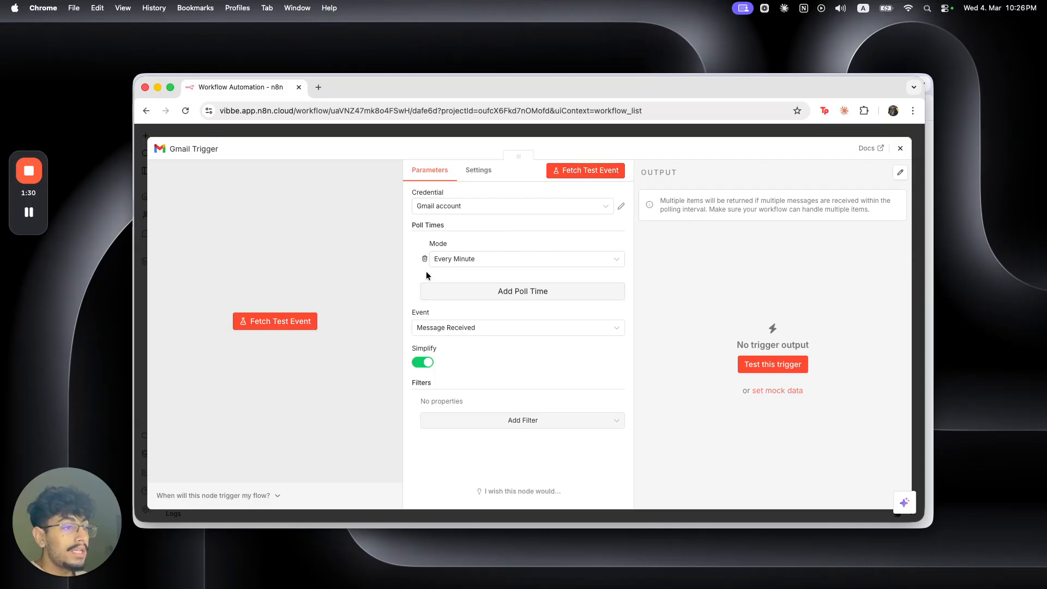
click(509, 420)
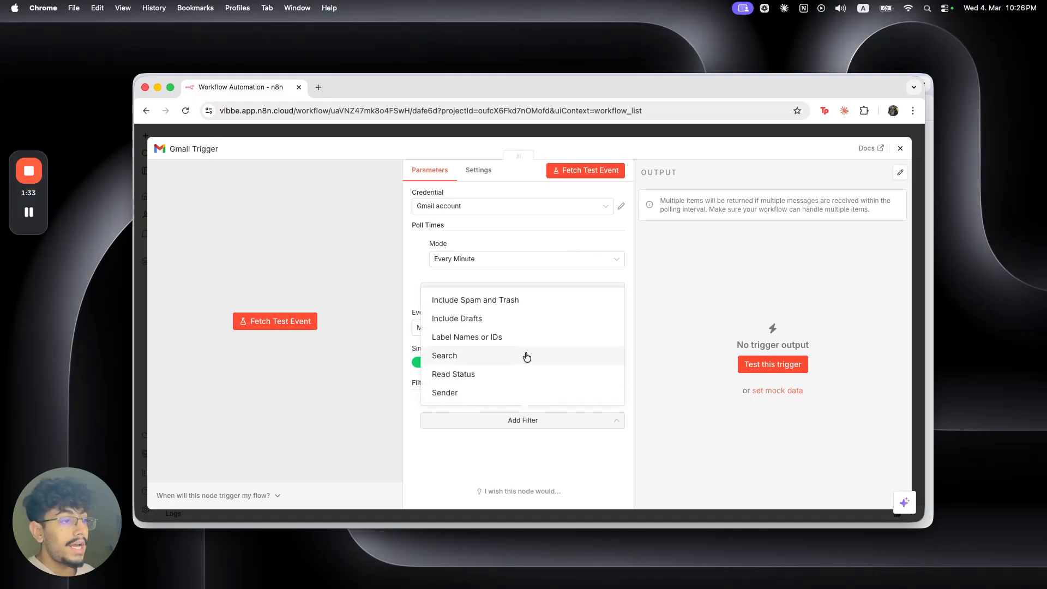
click(499, 393)
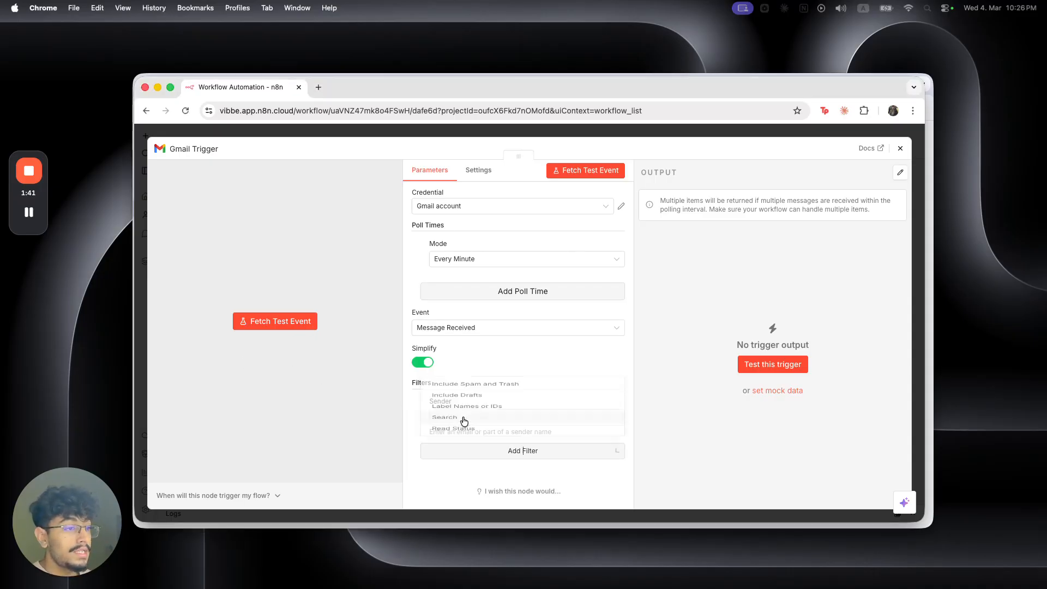
click(466, 417)
key(super+v)
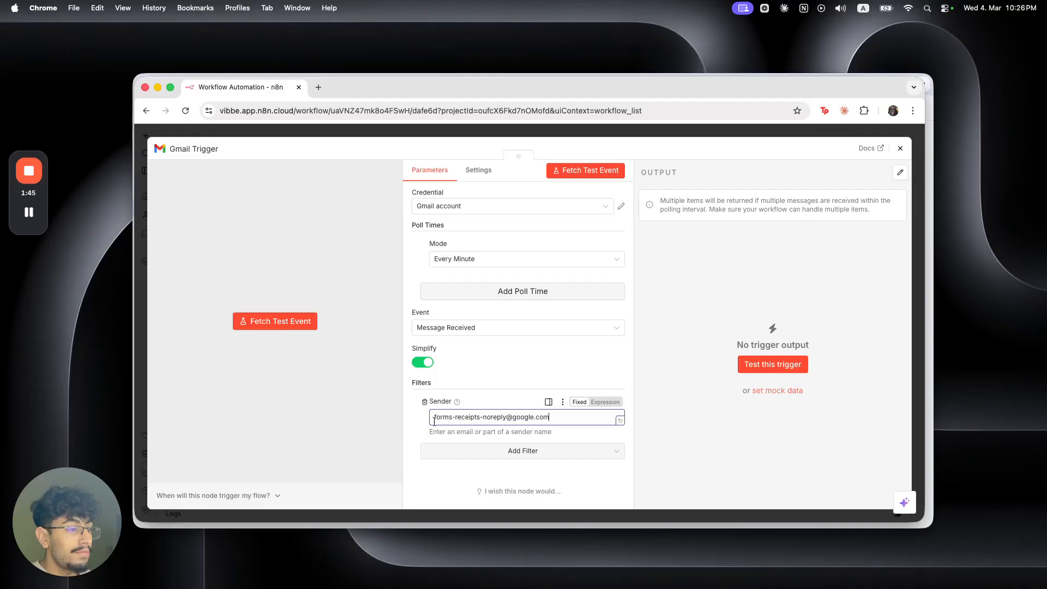
drag(551, 419, 431, 418)
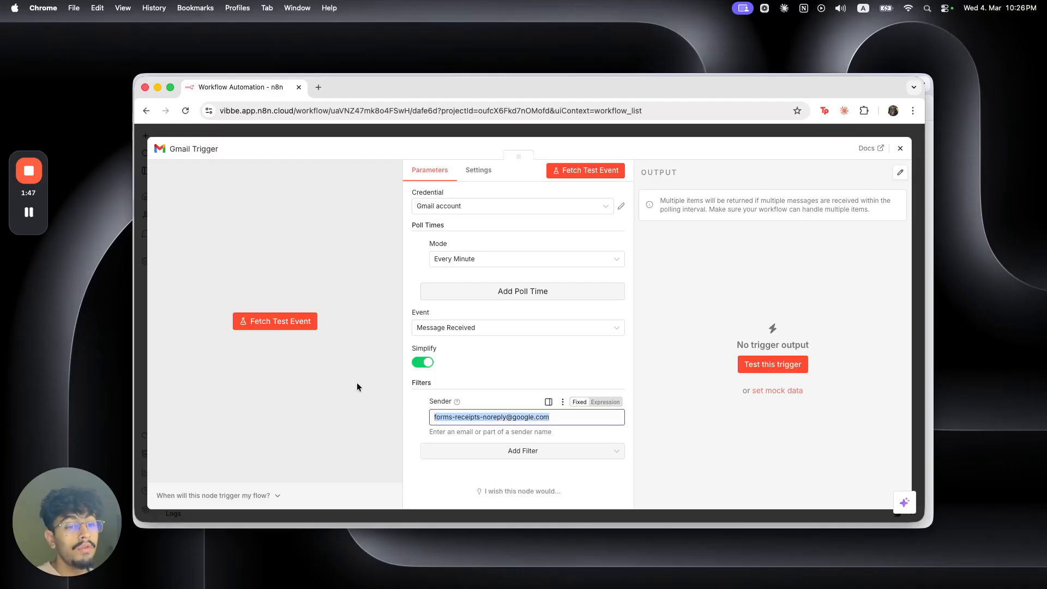
click(510, 416)
drag(499, 417, 550, 421)
click(553, 419)
click(443, 129)
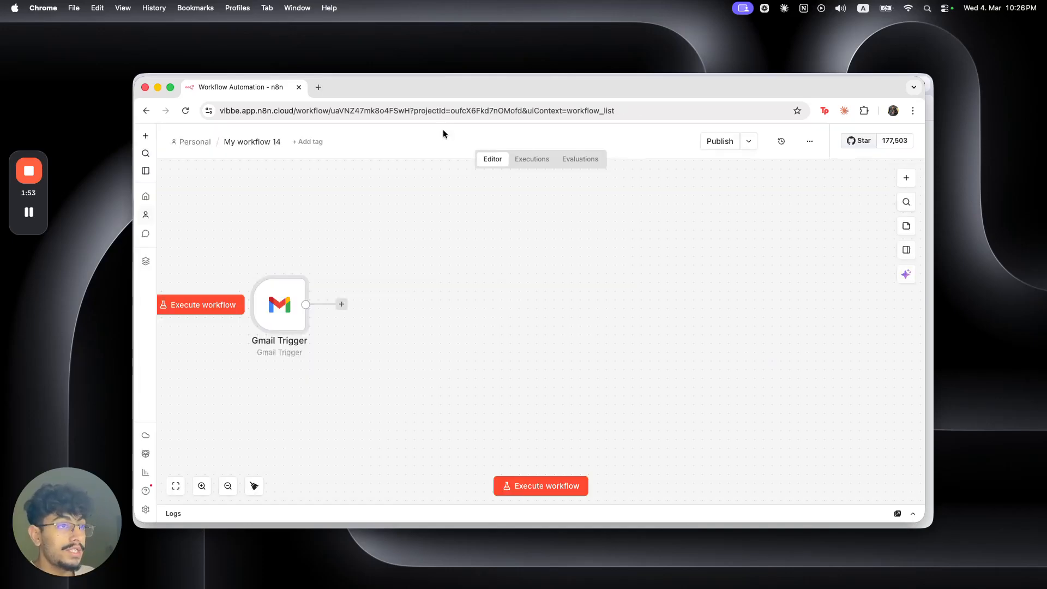
Step: Open Gmail in a new browser tab, look through the Google Forms notification thread and return to the inbox
key(super+t)
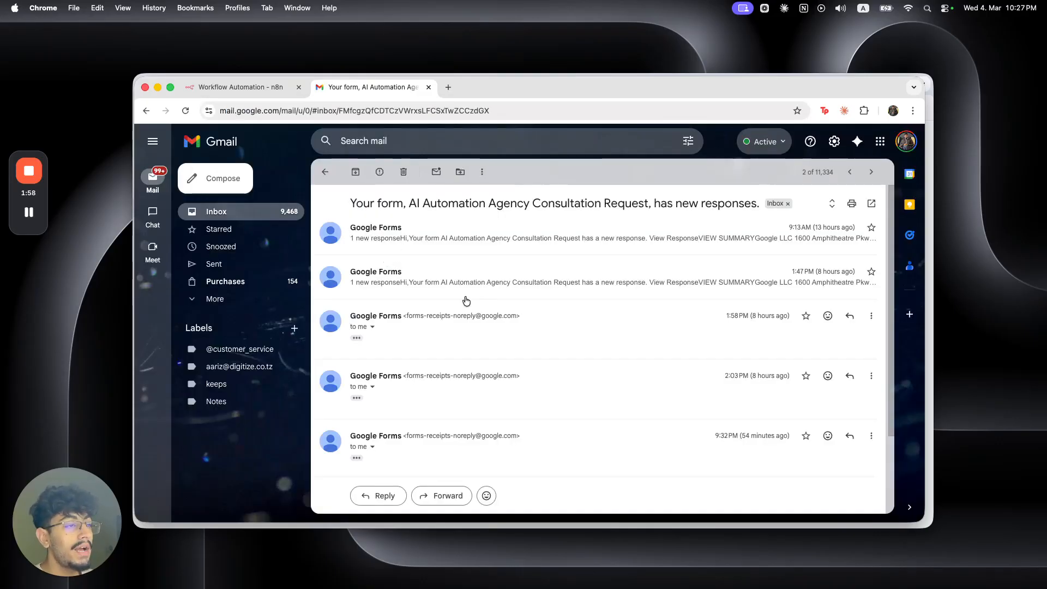
scroll(499, 313, down, 2)
scroll(495, 311, up, 2)
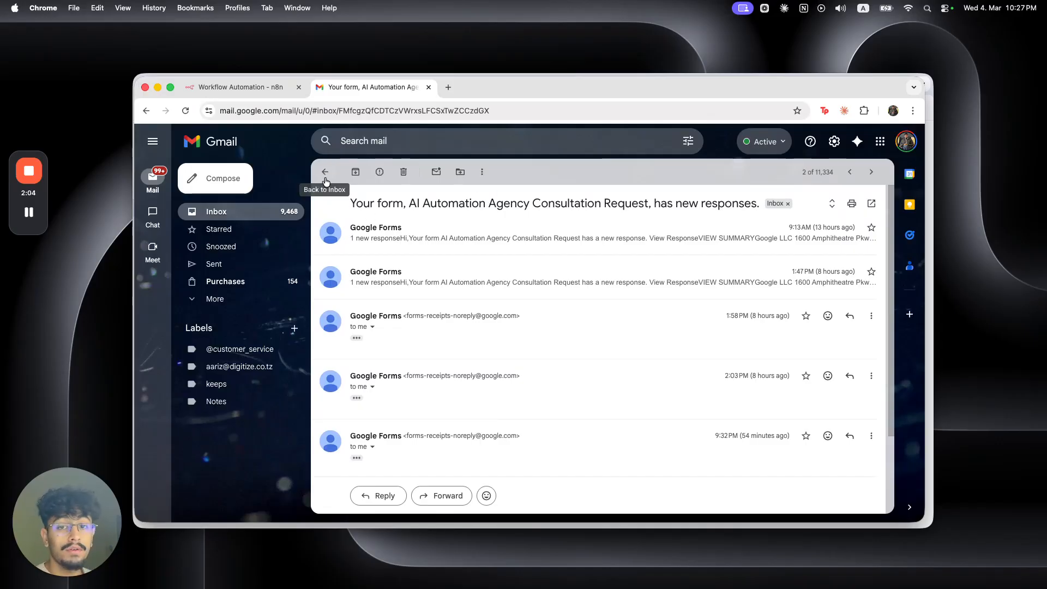
click(326, 172)
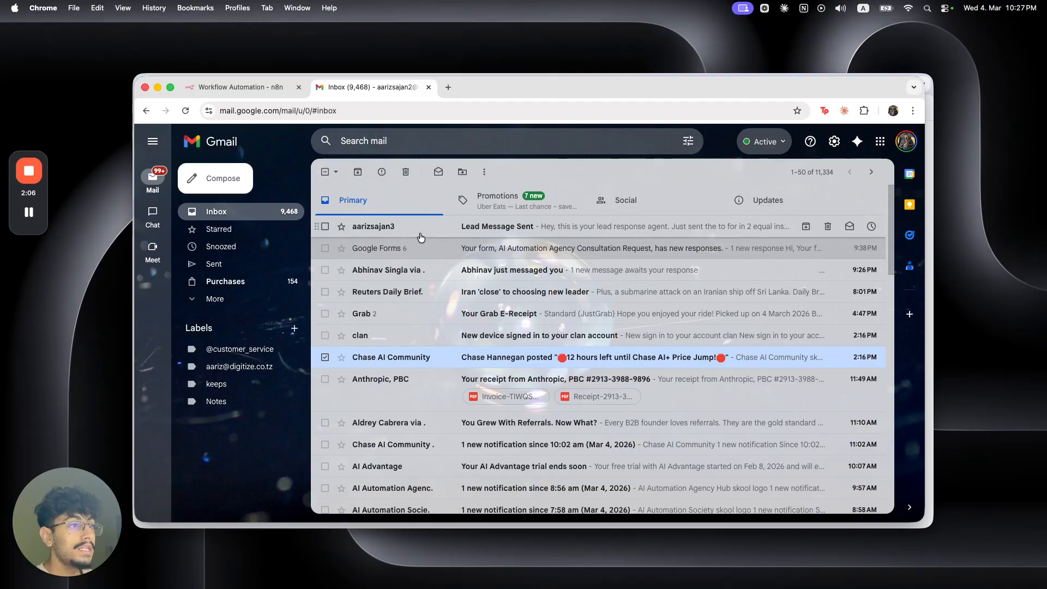
Step: Read the "Lead Message Sent" email, focusing on its message text, and return to the inbox
click(420, 233)
drag(347, 255, 586, 265)
click(449, 255)
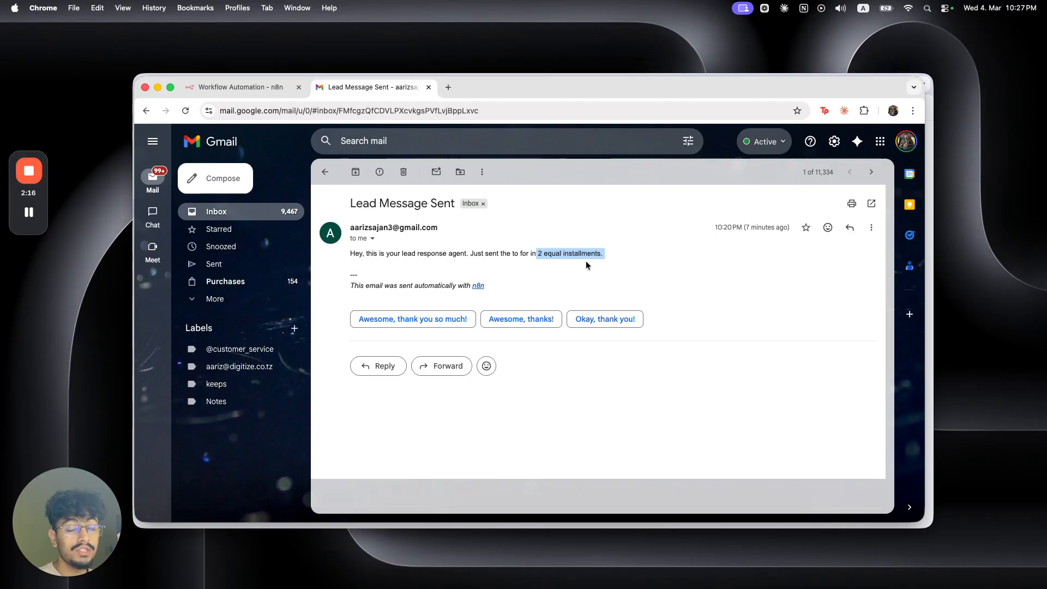
click(325, 172)
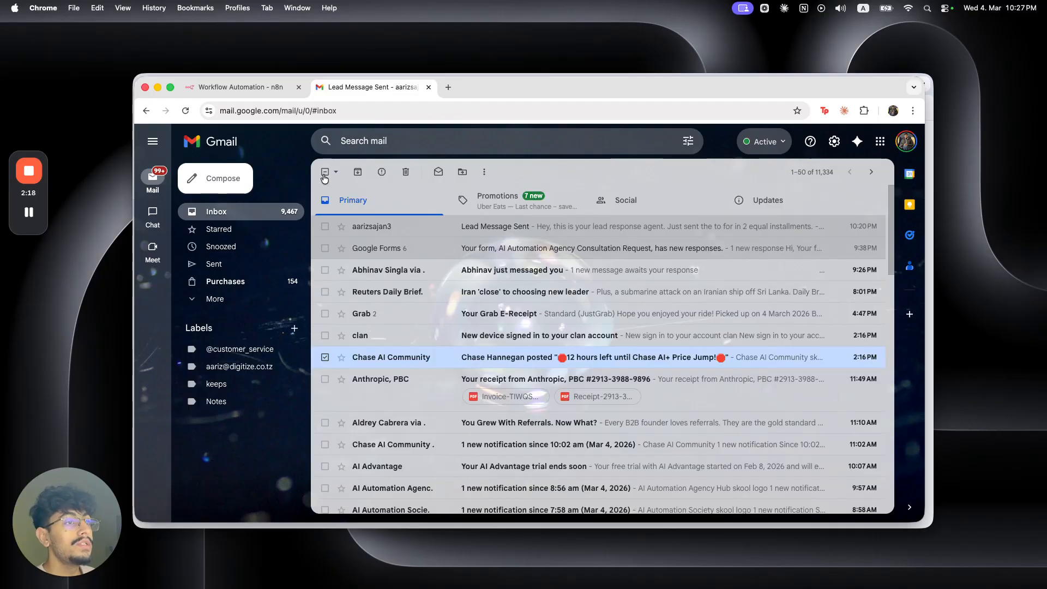
Step: Compare the sender of the first Google Forms notification with the Gmail Trigger's Sender filter in n8n
click(402, 252)
click(384, 229)
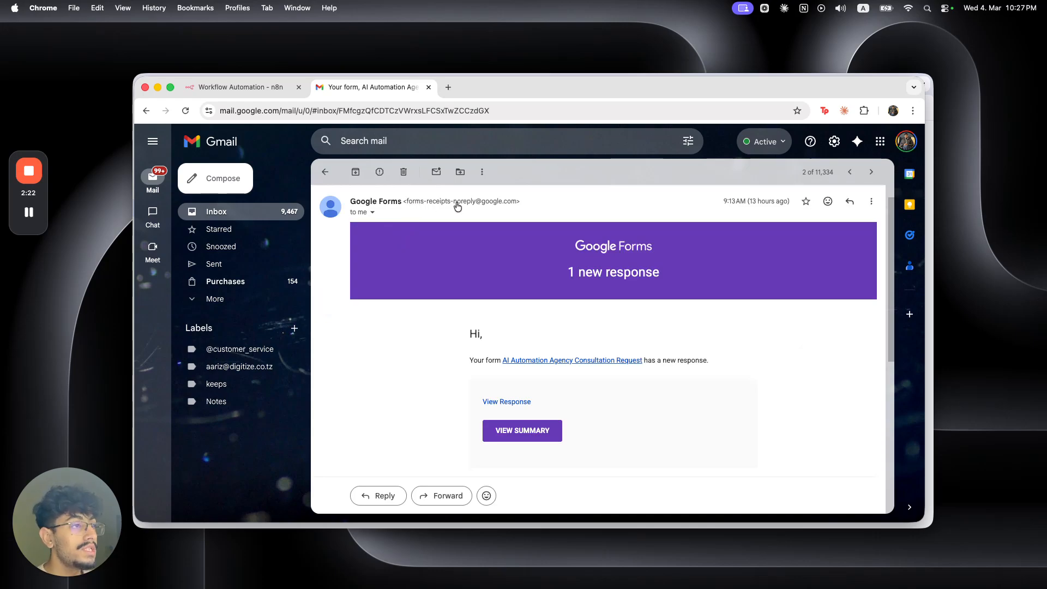
click(242, 87)
double_click(279, 305)
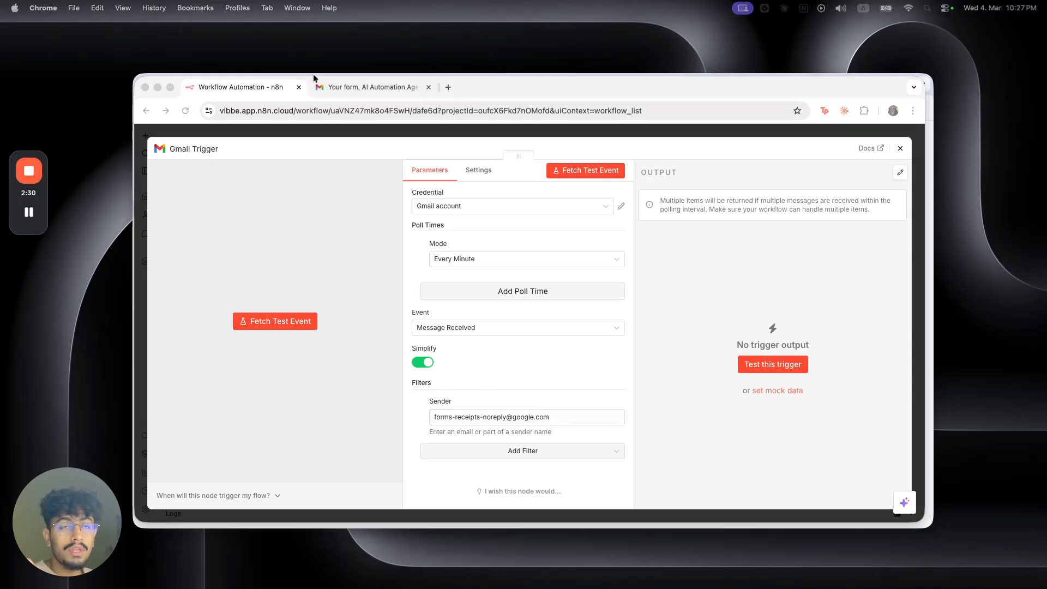
click(401, 282)
click(419, 135)
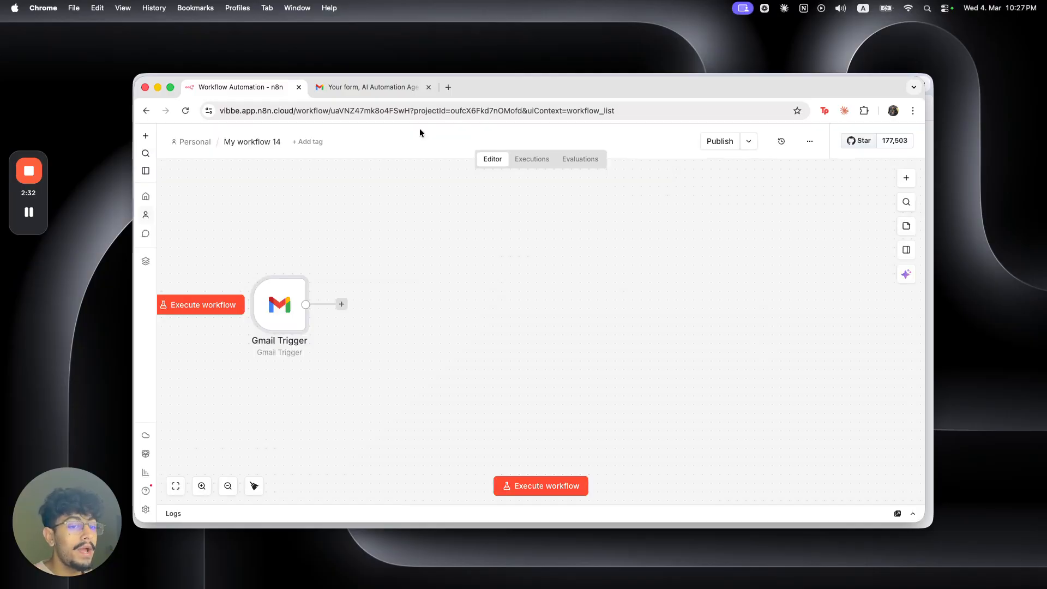
Step: Add an If node after the Gmail Trigger and return to the canvas
click(342, 305)
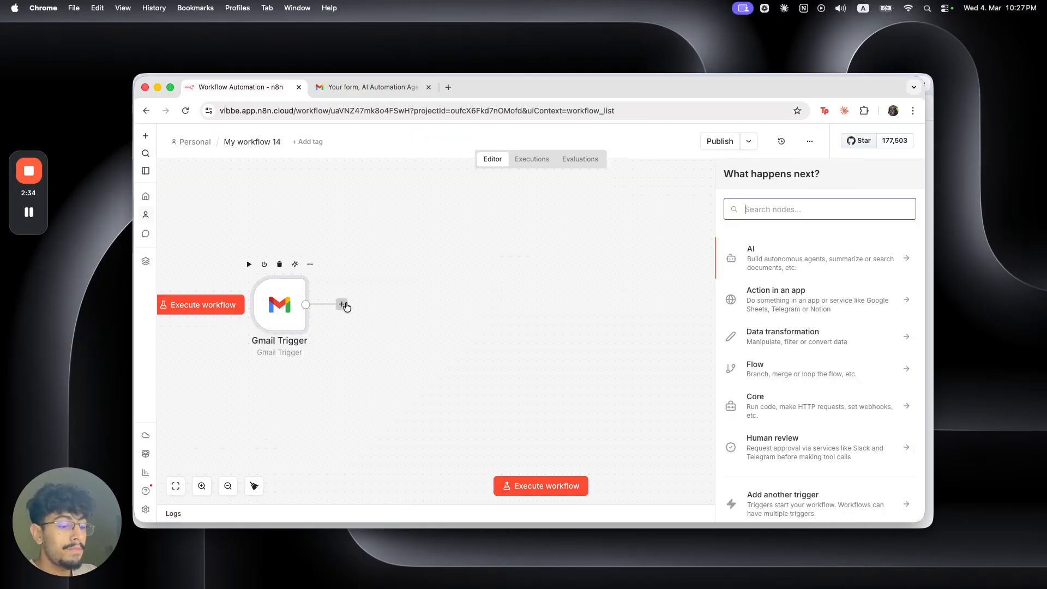
text(if)
key(Return)
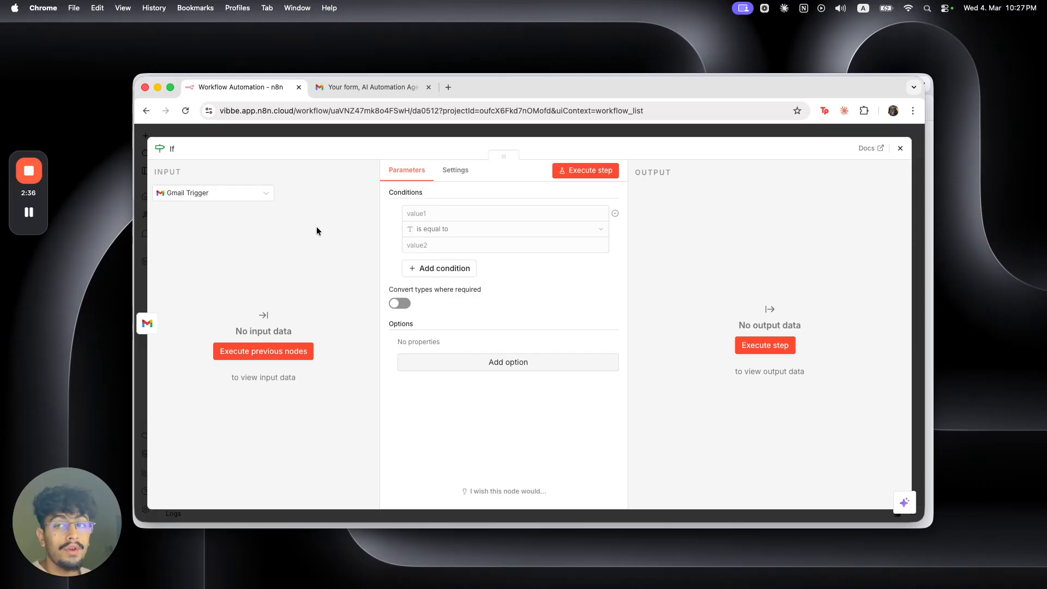
click(255, 130)
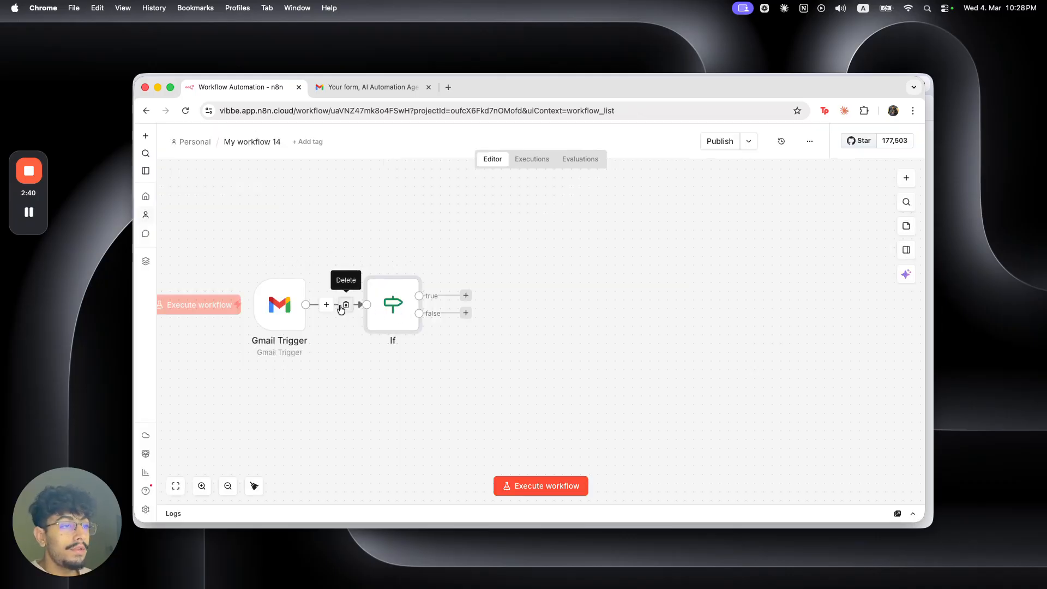
Step: Execute the Gmail Trigger, inspect the snippet of the fetched email and pin the trigger's output
click(250, 264)
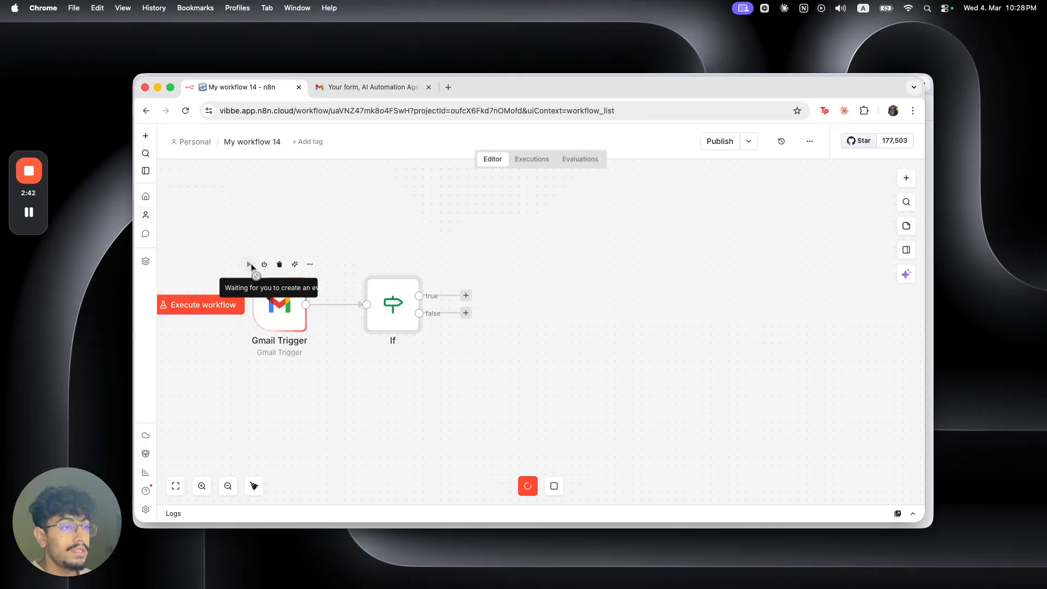
double_click(289, 326)
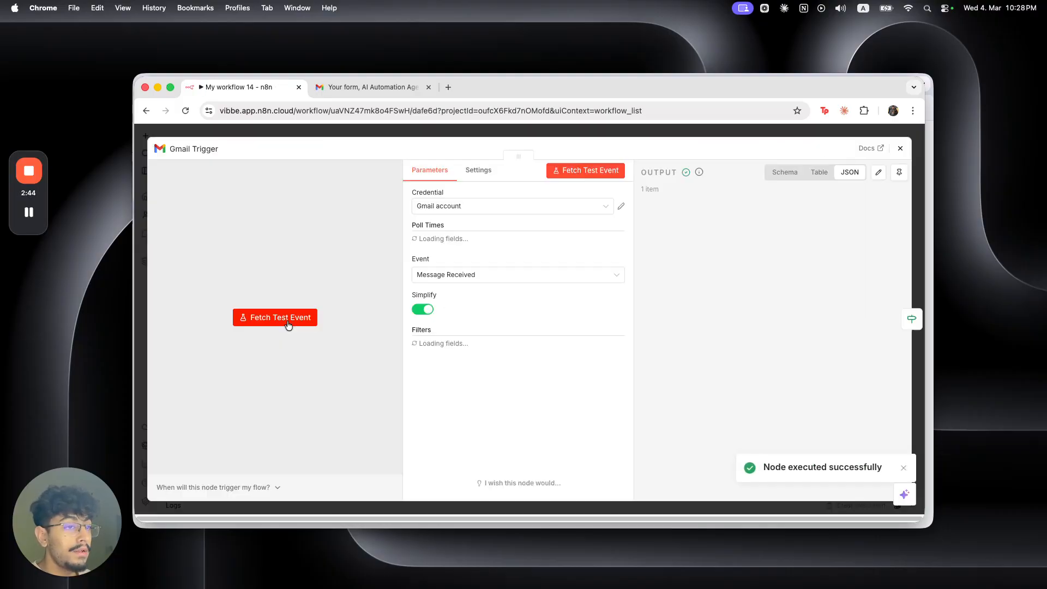
drag(711, 243, 842, 259)
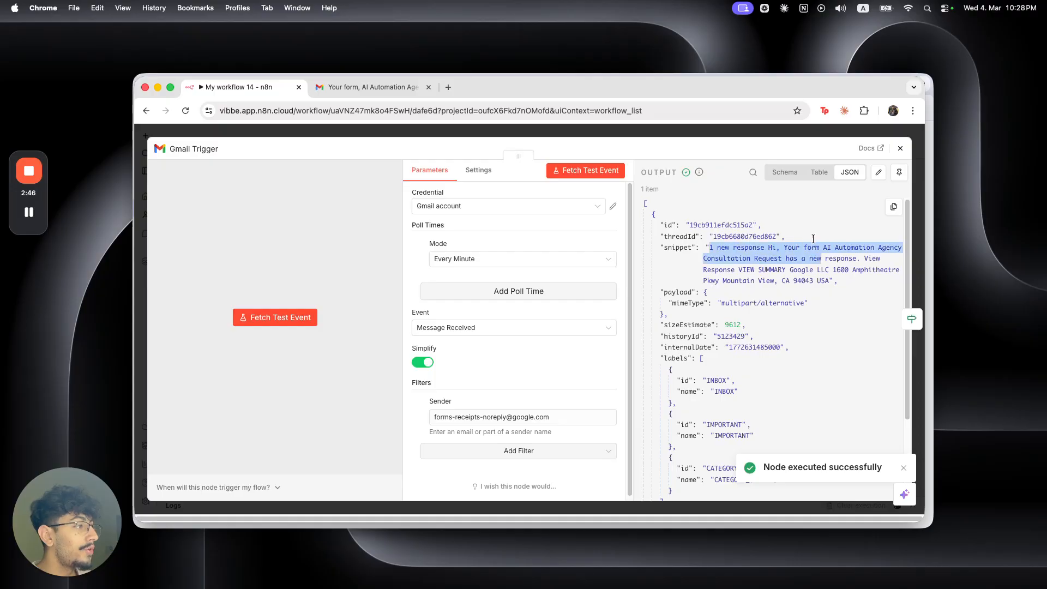
click(703, 133)
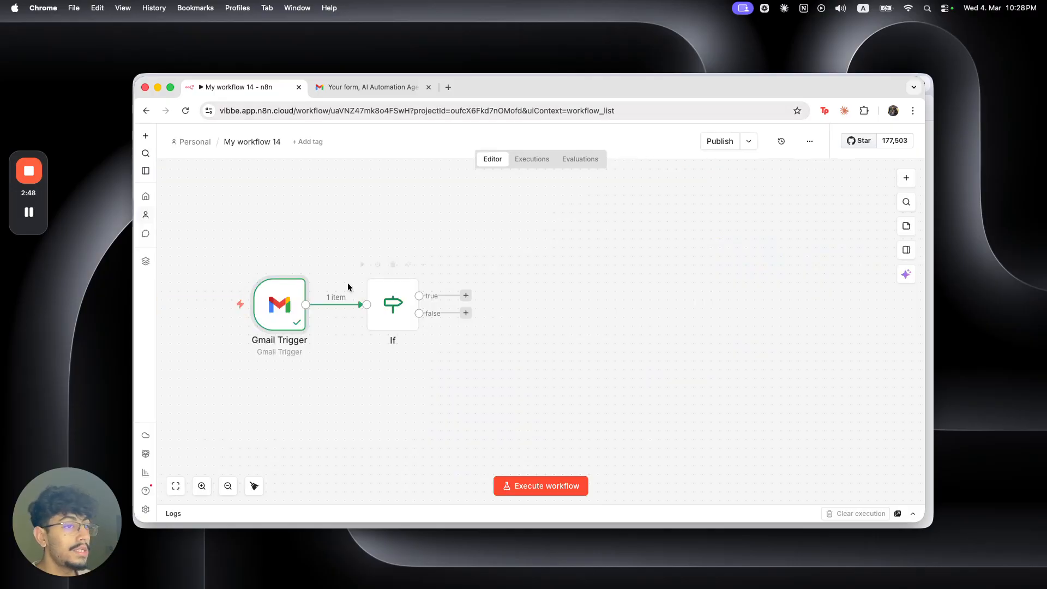
key(p)
Step: Set the If condition's first value to the Gmail snippet field with the String "contains" operator
double_click(400, 316)
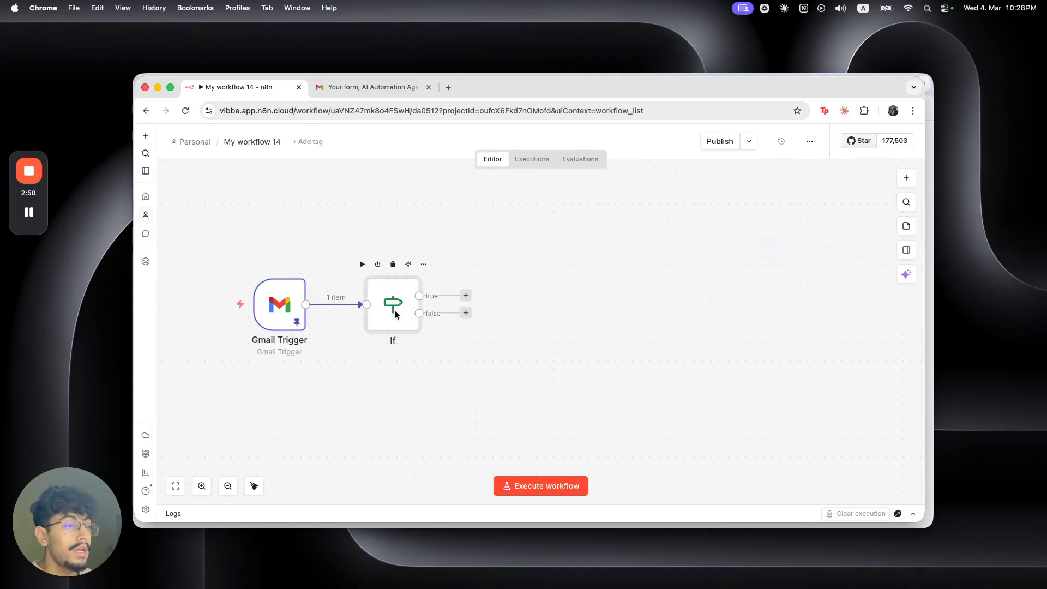
drag(305, 214, 456, 216)
click(459, 234)
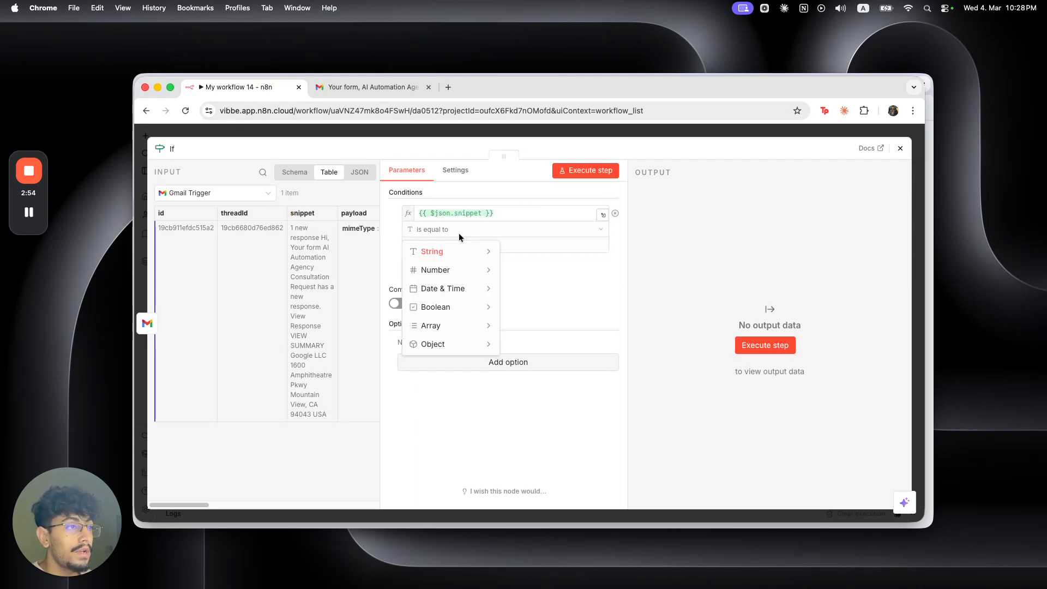
mouse_move(457, 252)
click(528, 362)
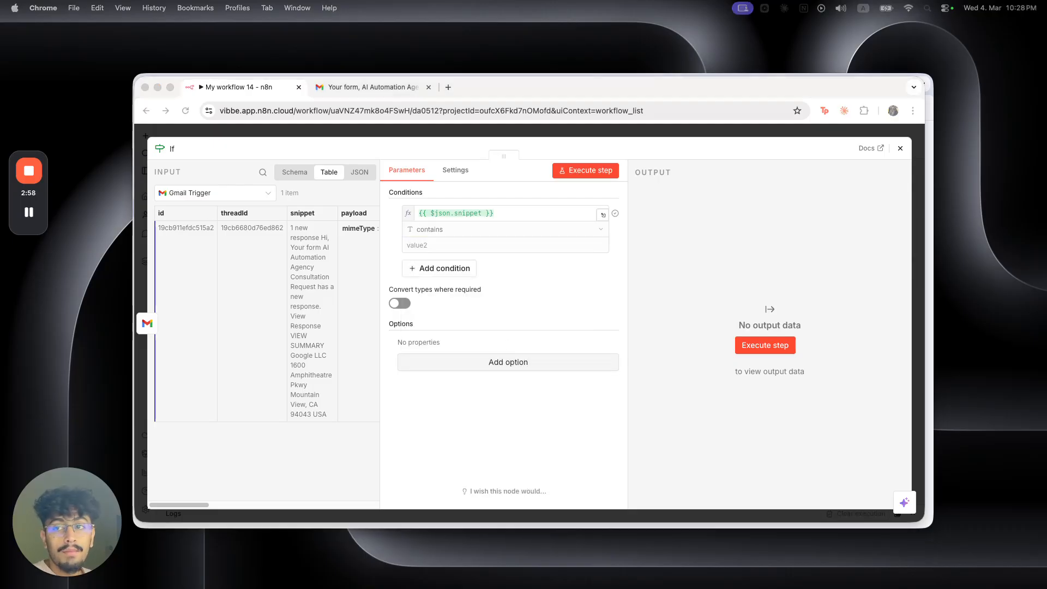
Step: Set the If comparison text to "Hi, Your form AI Automation Agency Consultation Request has a new response", check it and return to the canvas
click(595, 245)
text(Hi, Your form AI Automation Agency Consultation Request has a new response)
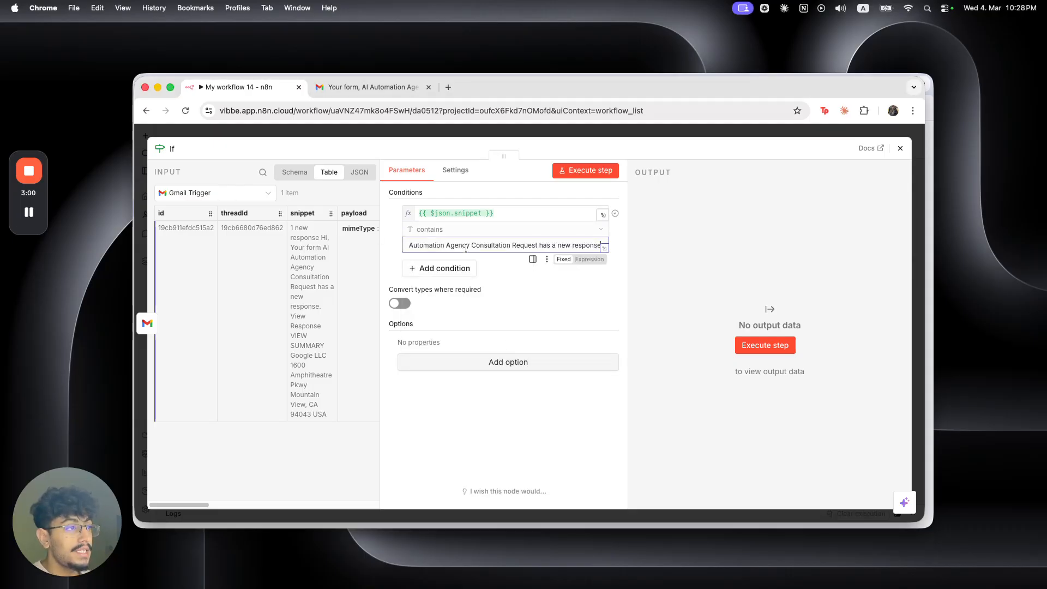
click(604, 249)
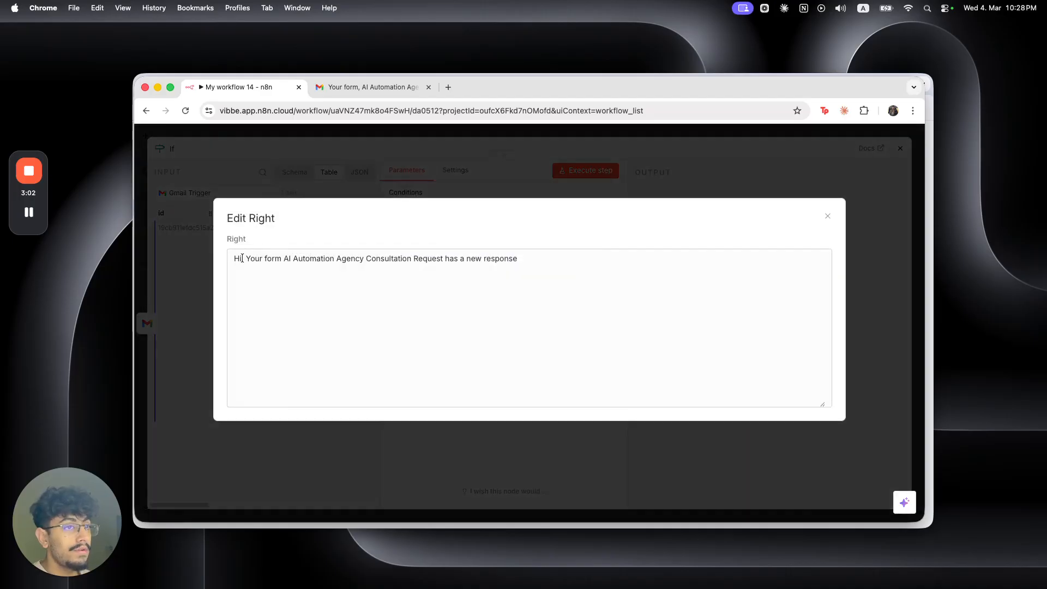
click(552, 260)
drag(500, 258, 335, 249)
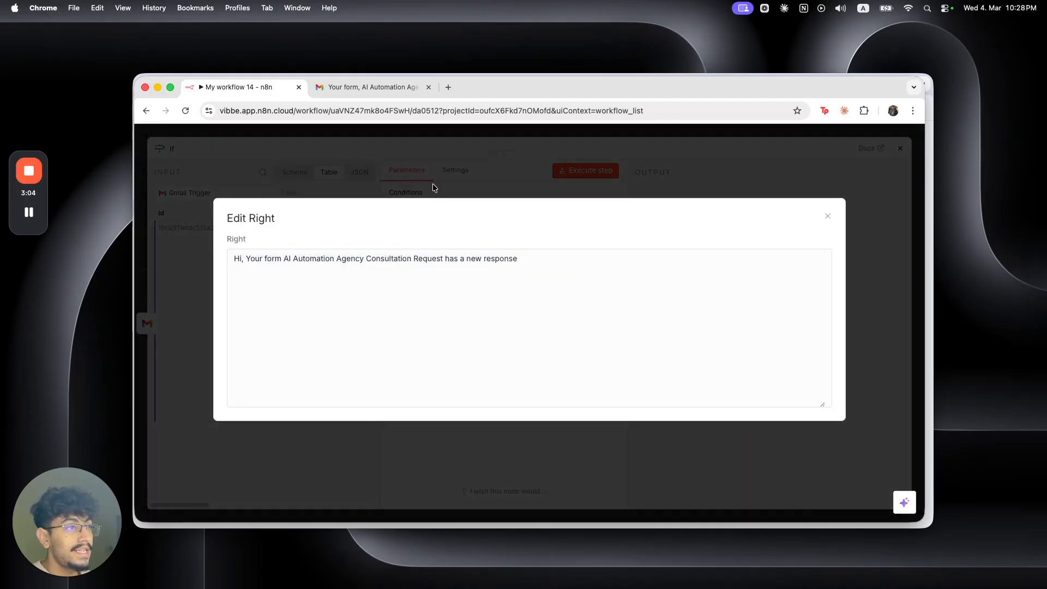
click(432, 185)
click(448, 130)
Step: Move the If node slightly closer to the Gmail Trigger and execute the workflow
drag(415, 307, 392, 307)
click(215, 305)
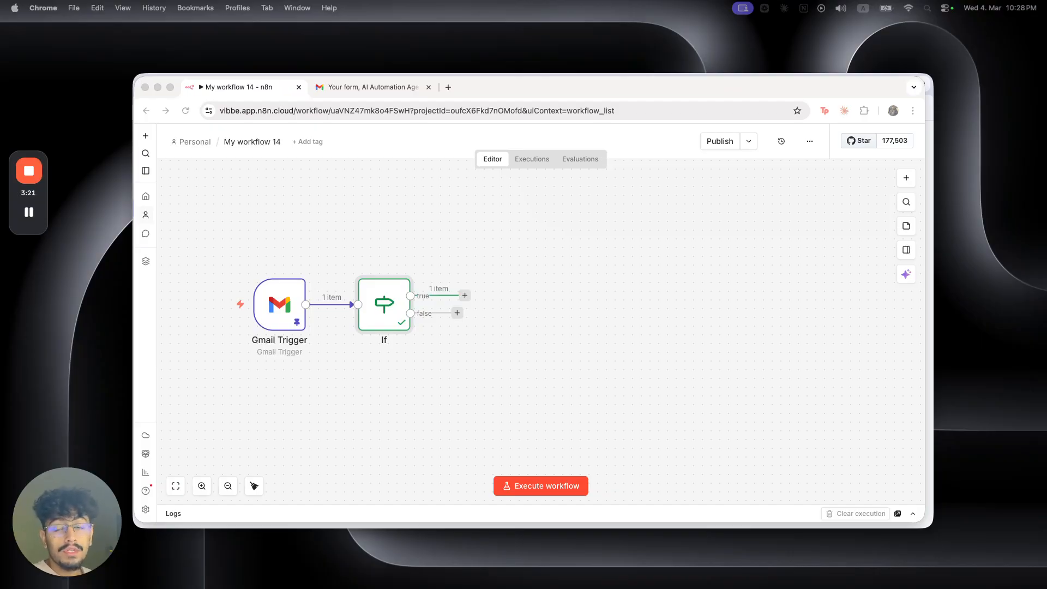
Step: Bring the AI Automation Agency Consultation Request (Responses) spreadsheet into the browser window and examine its Responded column
drag(212, 2, 511, 94)
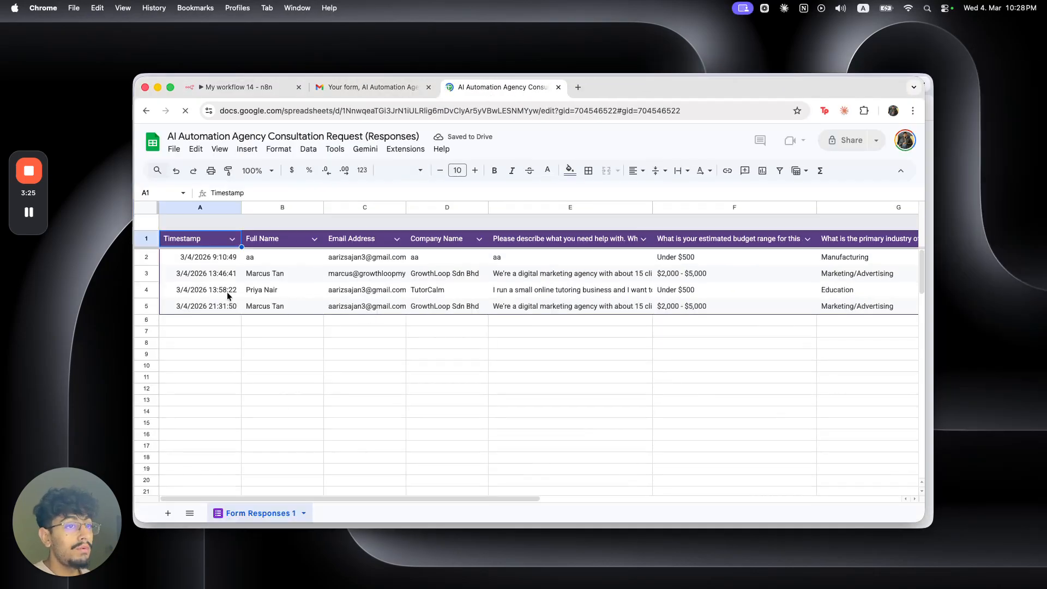
drag(299, 499, 577, 502)
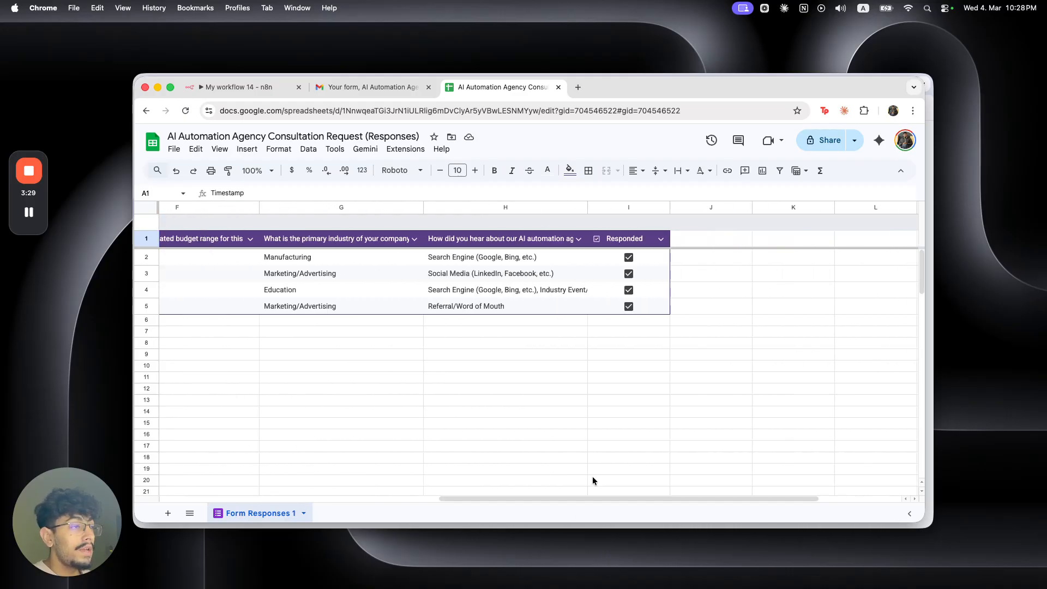
drag(699, 352, 598, 227)
click(610, 402)
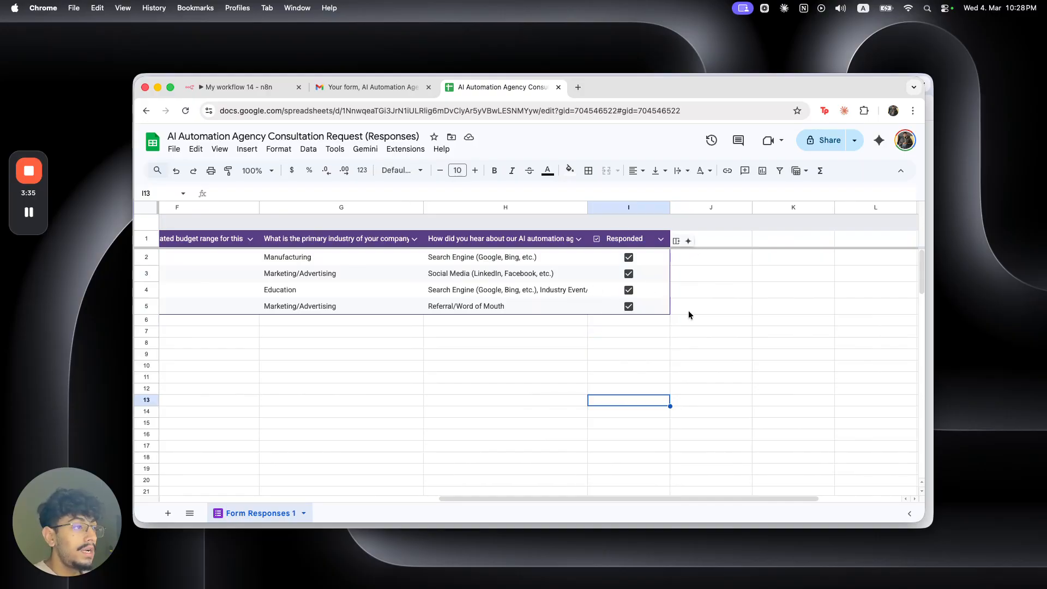
Step: Add a "sent" column header in J1 and set that column's type to Checkbox
click(702, 240)
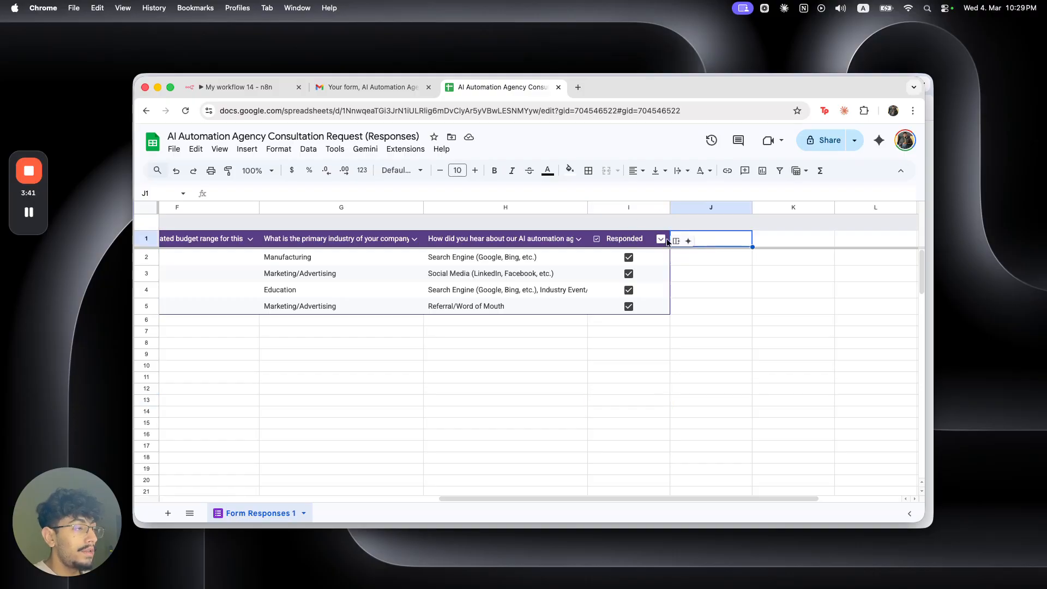
text(sent)
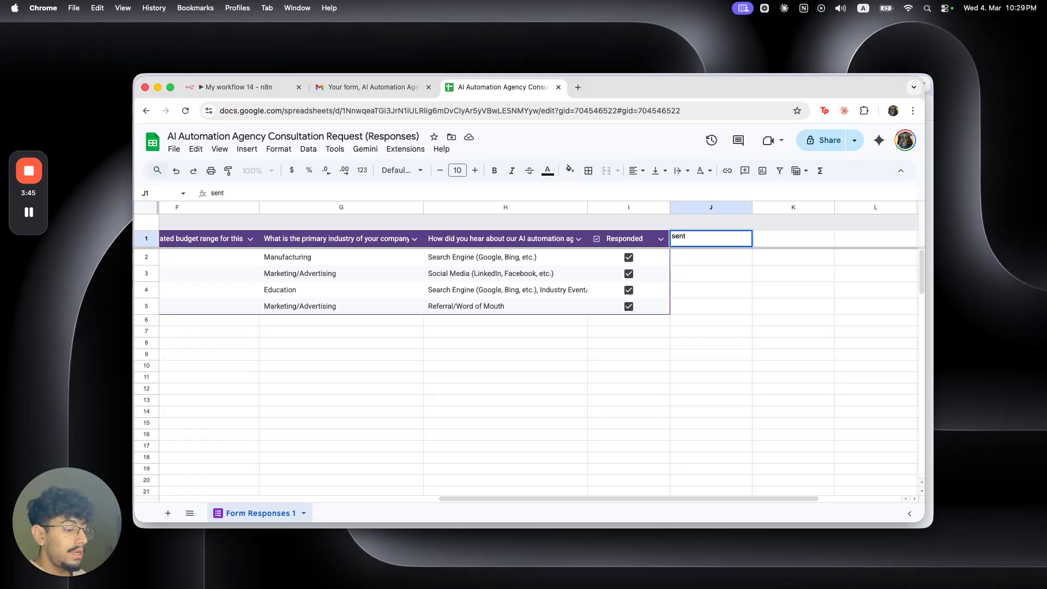
key(Return)
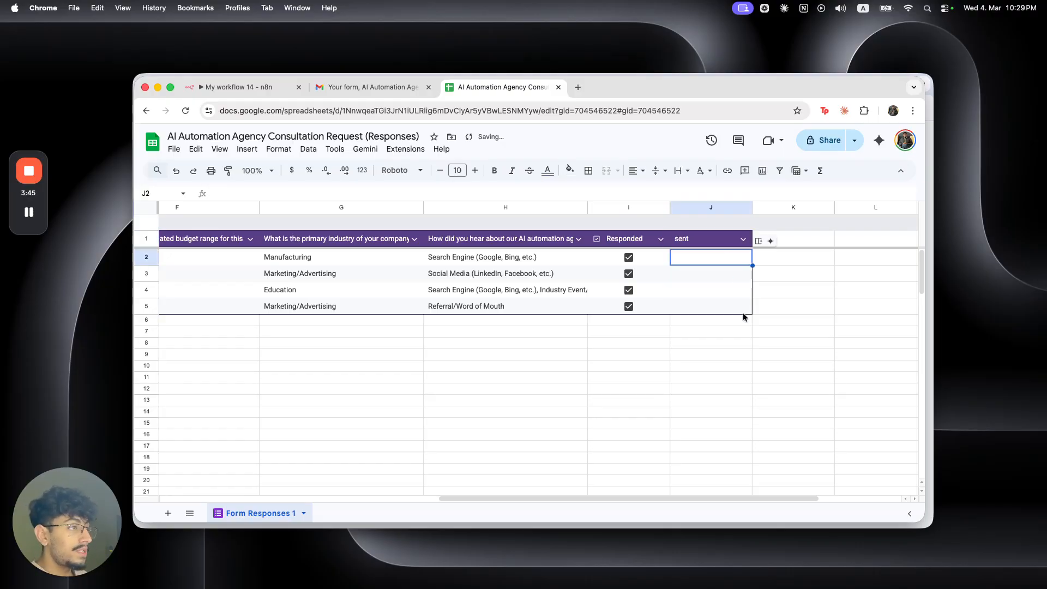
click(745, 239)
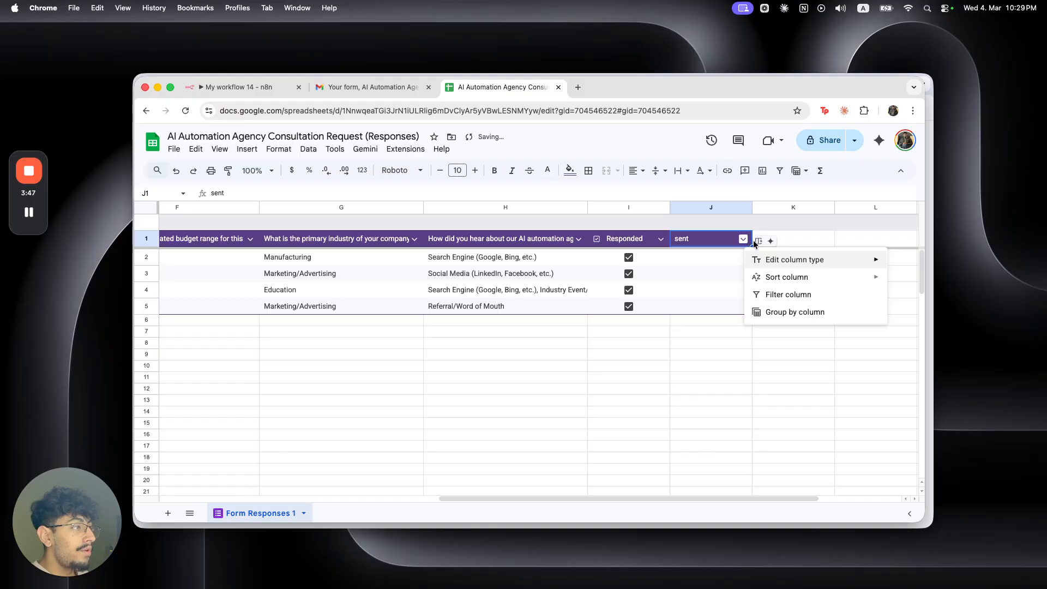
mouse_move(772, 259)
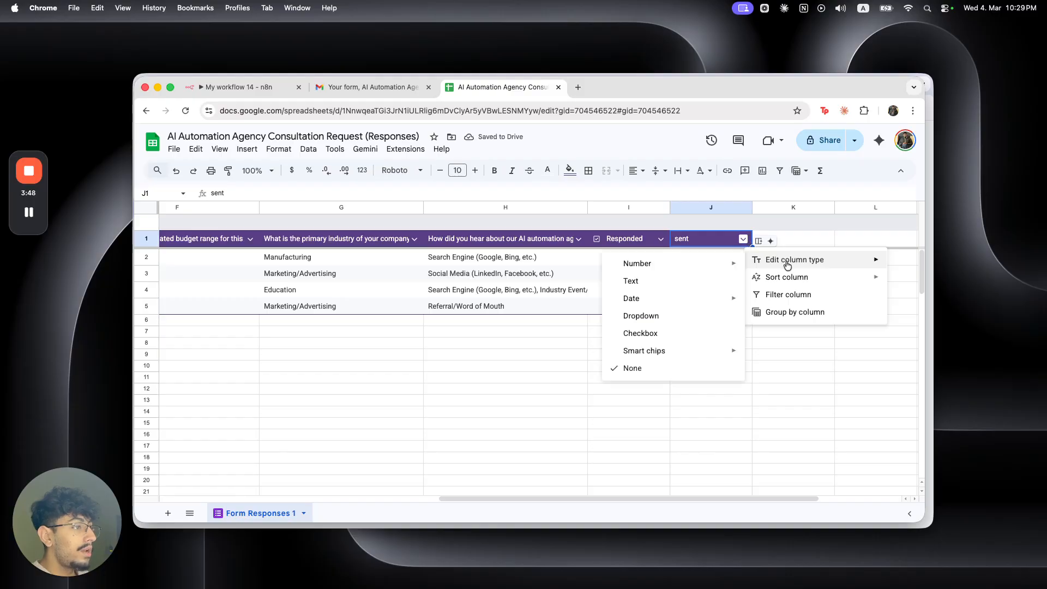
click(662, 333)
click(775, 342)
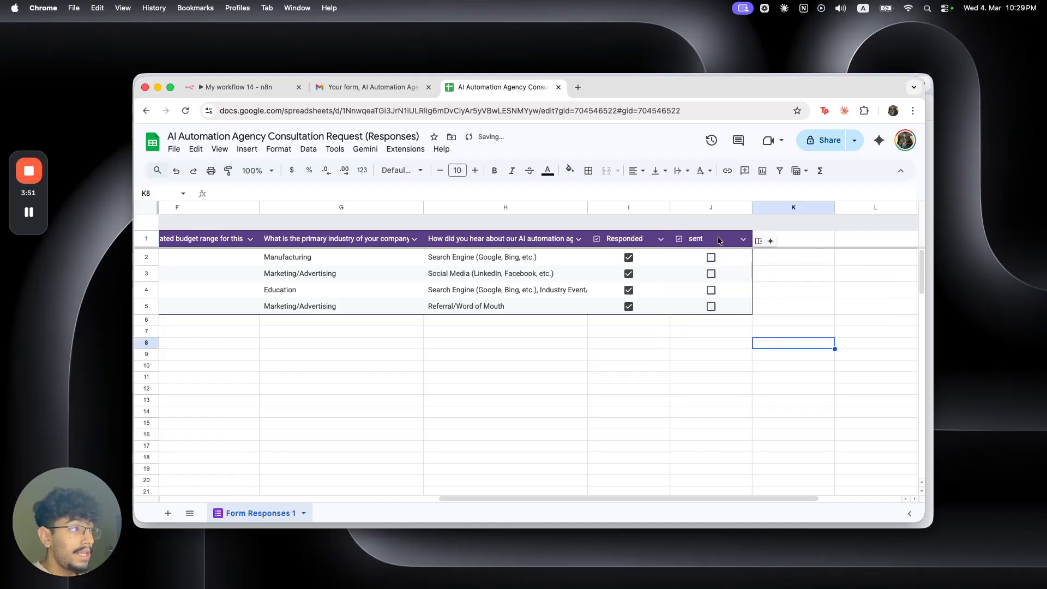
Step: Delete the "sent" column from the responses sheet
right_click(709, 208)
click(748, 294)
click(659, 366)
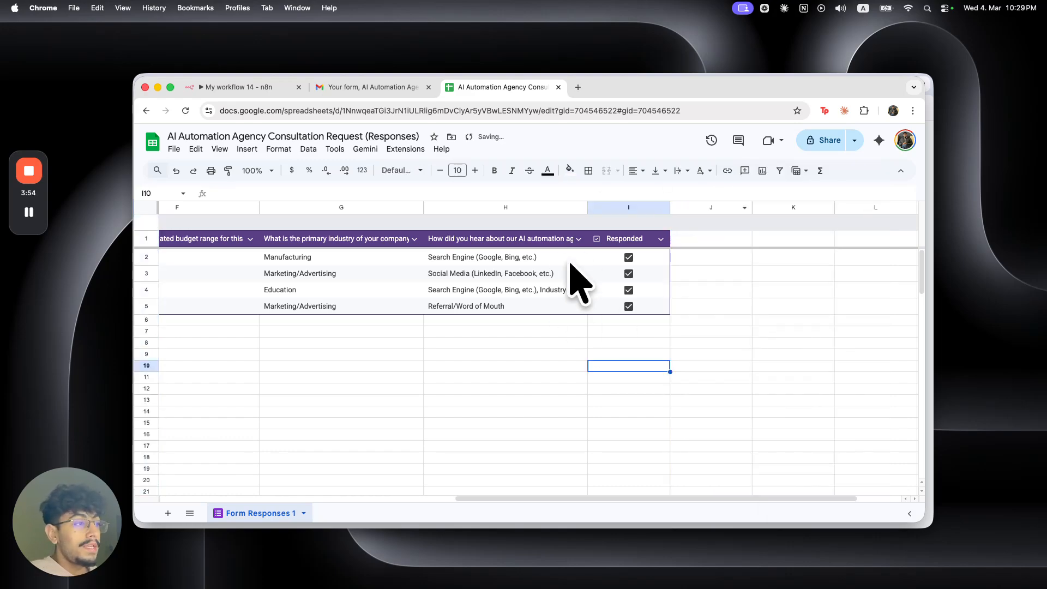
Step: Return to the n8n workflow and add a Google Sheets "Get row(s) in sheet" node on the If node's true output
click(349, 88)
click(253, 91)
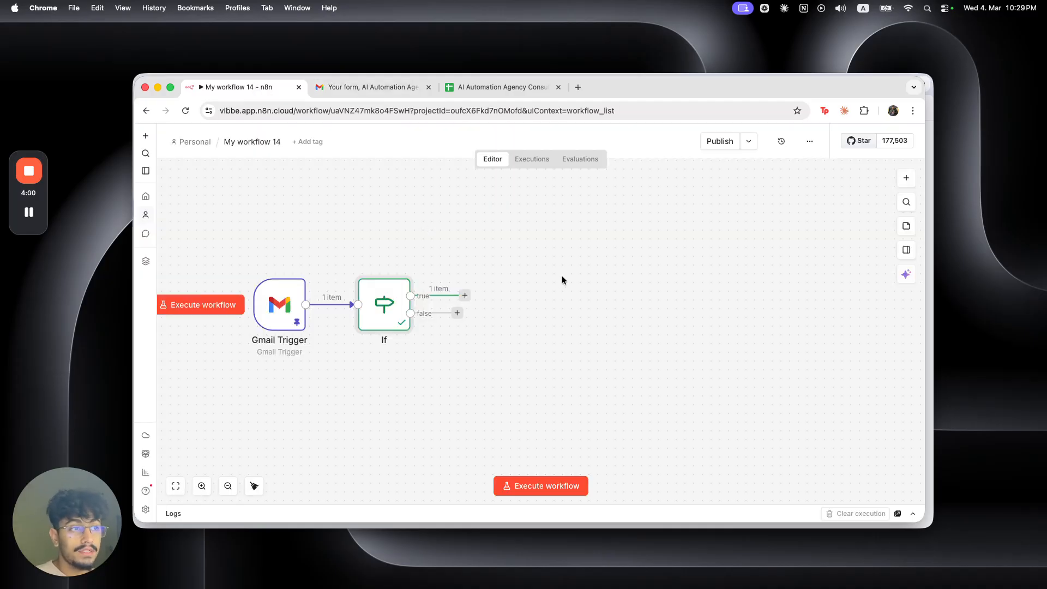
click(464, 296)
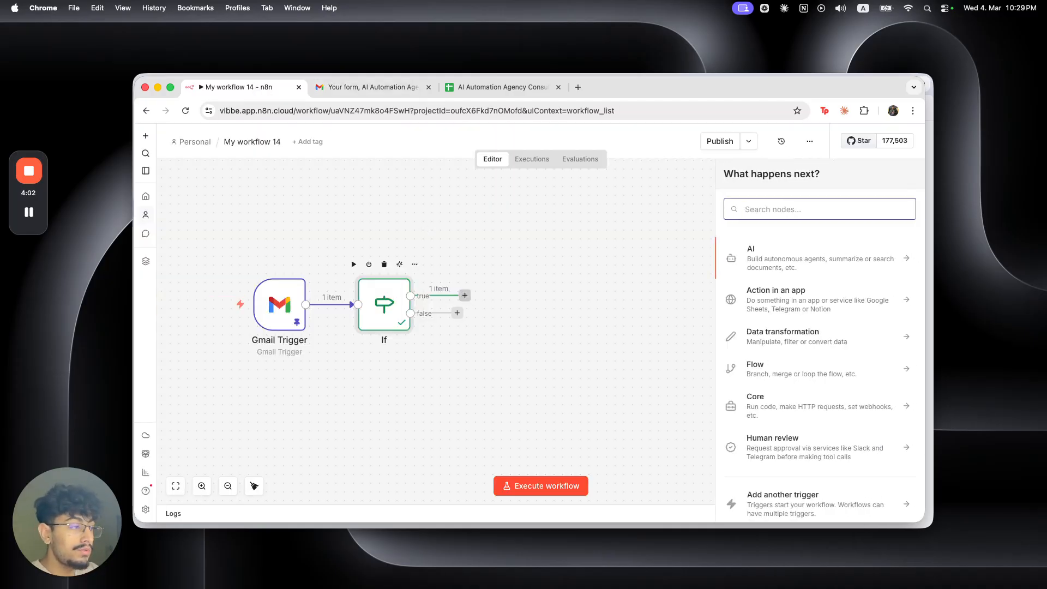
text(sheet)
click(769, 253)
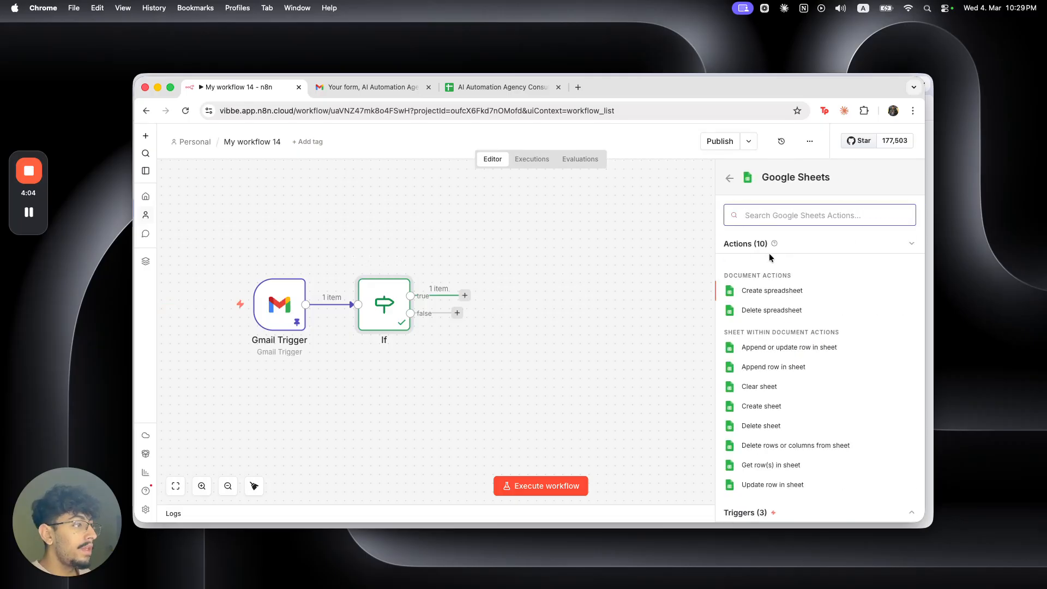
text(get)
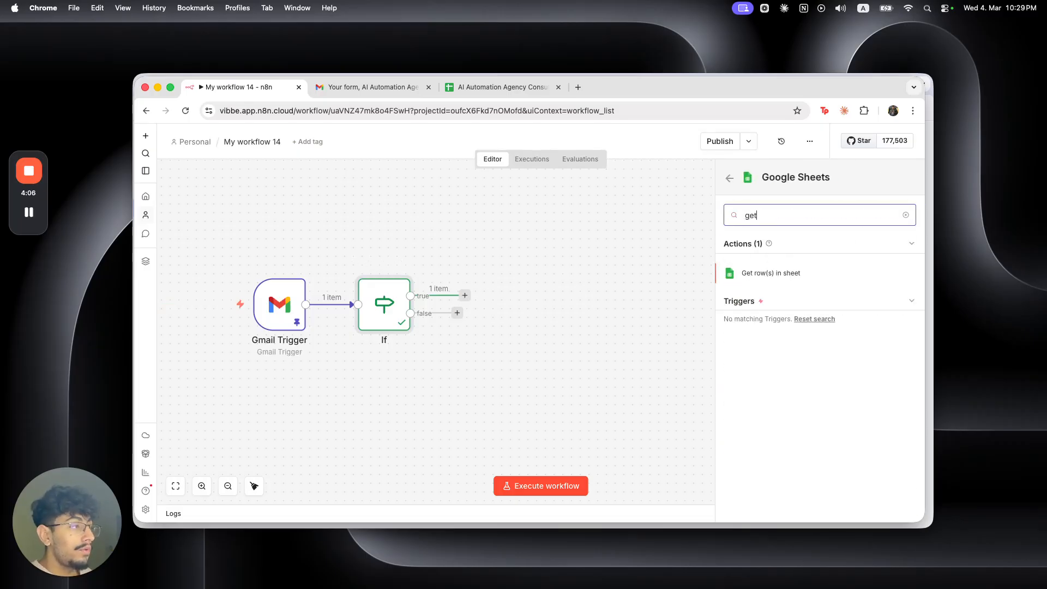
click(786, 281)
Step: Set the Get row(s) node's document to AI Automation Agency Consultation Request (Responses) and its sheet to Form Responses 1
click(561, 139)
double_click(522, 236)
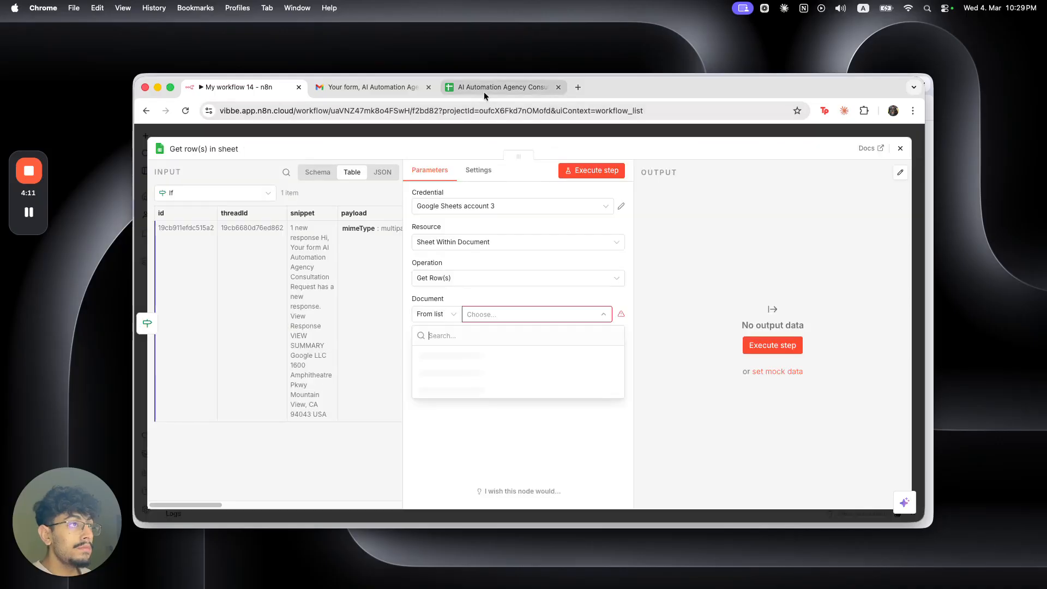
click(484, 88)
drag(272, 129, 322, 134)
click(254, 85)
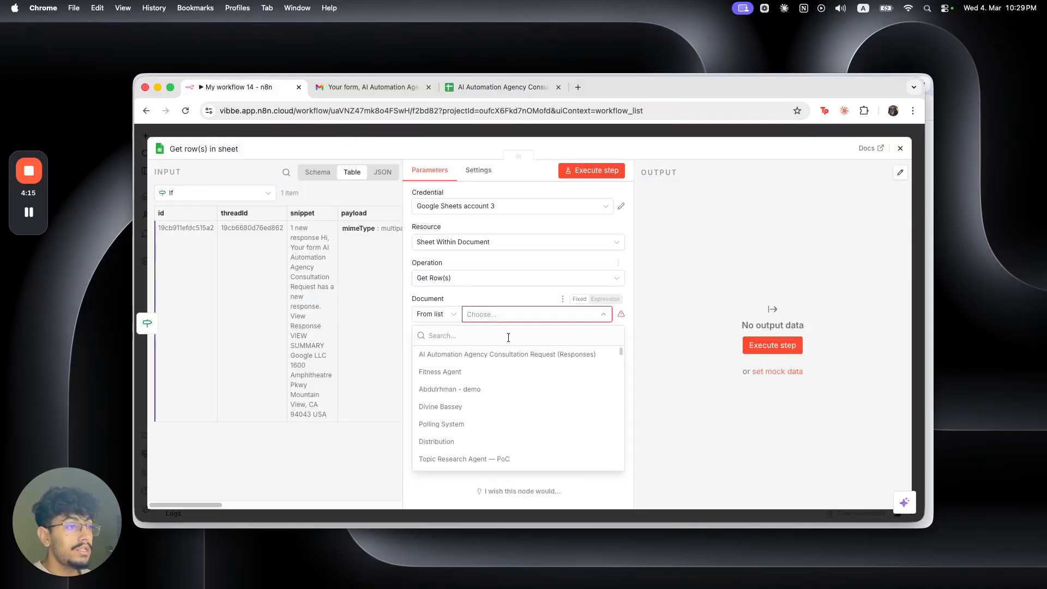
click(509, 354)
click(510, 350)
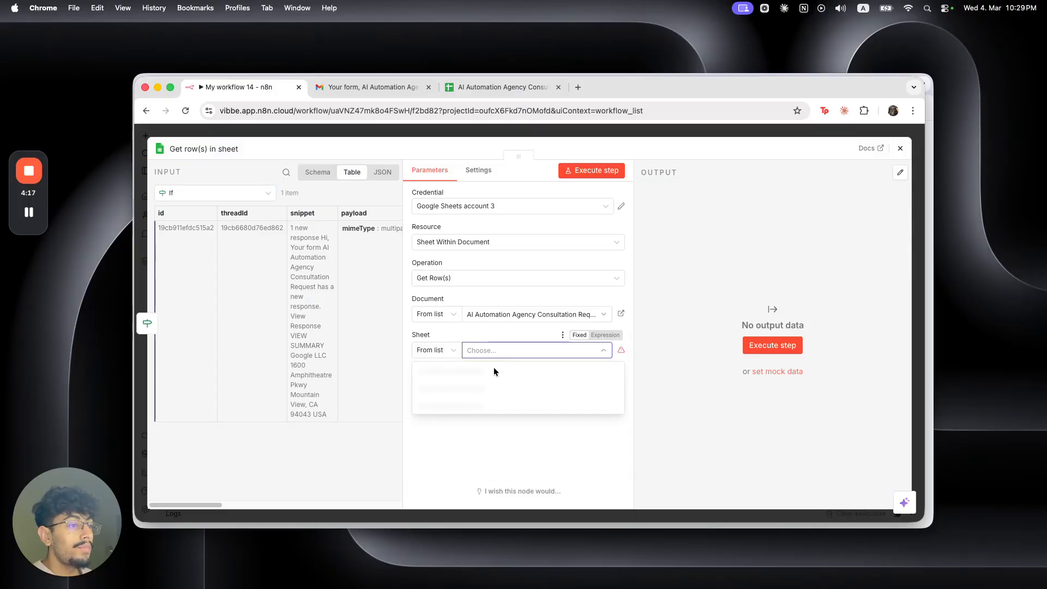
click(493, 369)
Step: Add a filter to the Get row(s) node that matches the Responded column with the value false
click(498, 404)
scroll(485, 327, down, 3)
click(502, 332)
scroll(512, 371, down, 3)
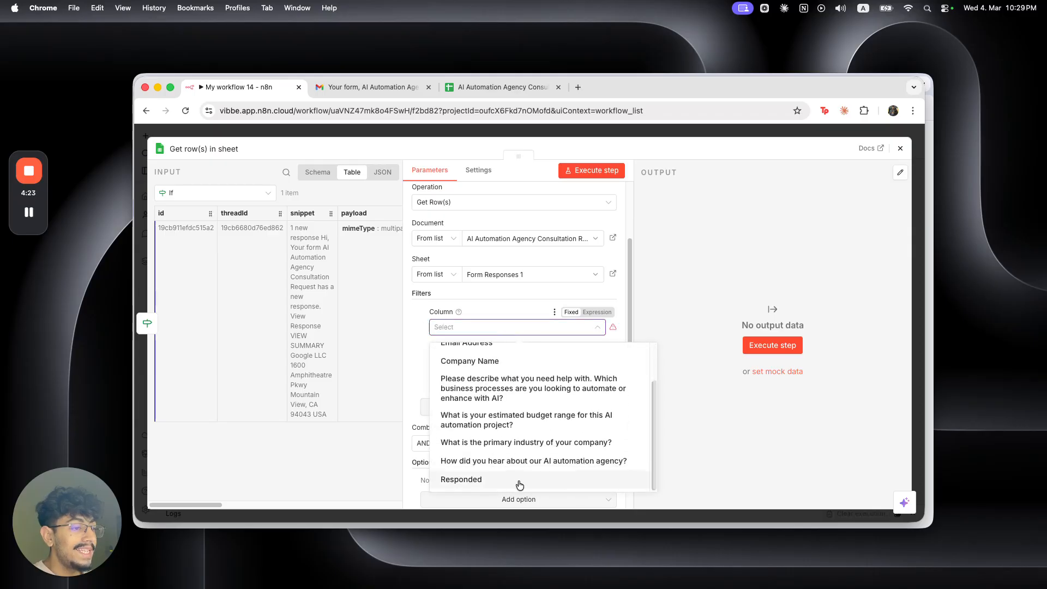
click(519, 481)
click(500, 365)
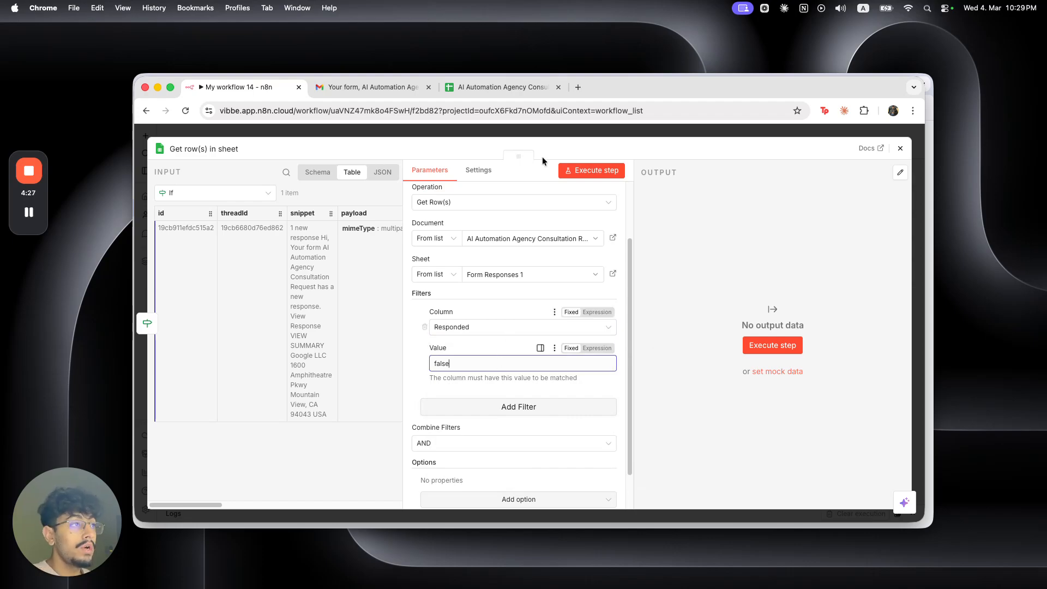
click(525, 126)
Step: Check the Responded column in the responses spreadsheet, and execute the workflow to test the Get row(s) in sheet node
click(511, 96)
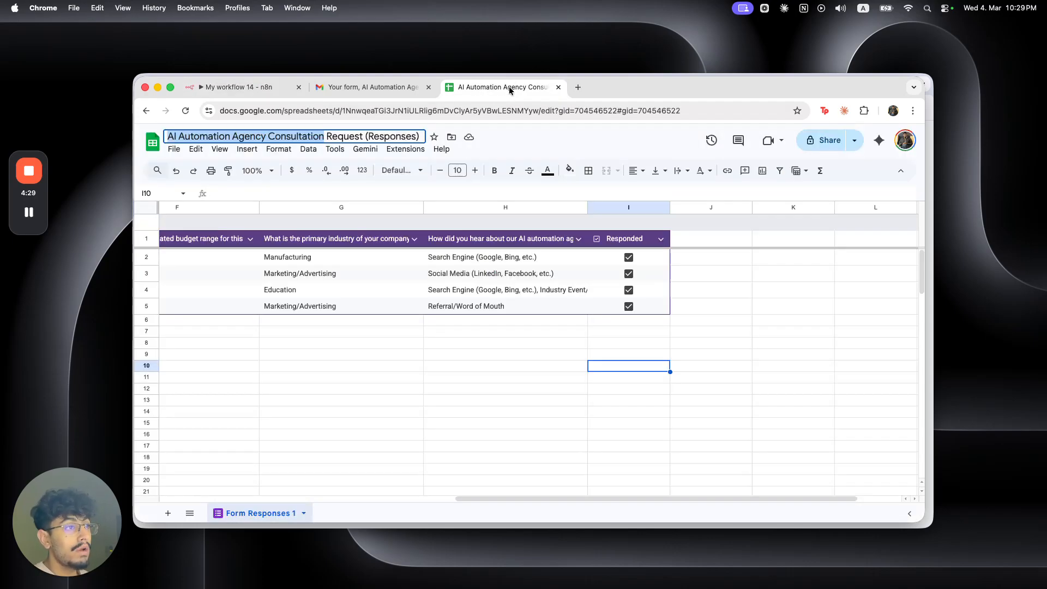
click(272, 85)
click(221, 305)
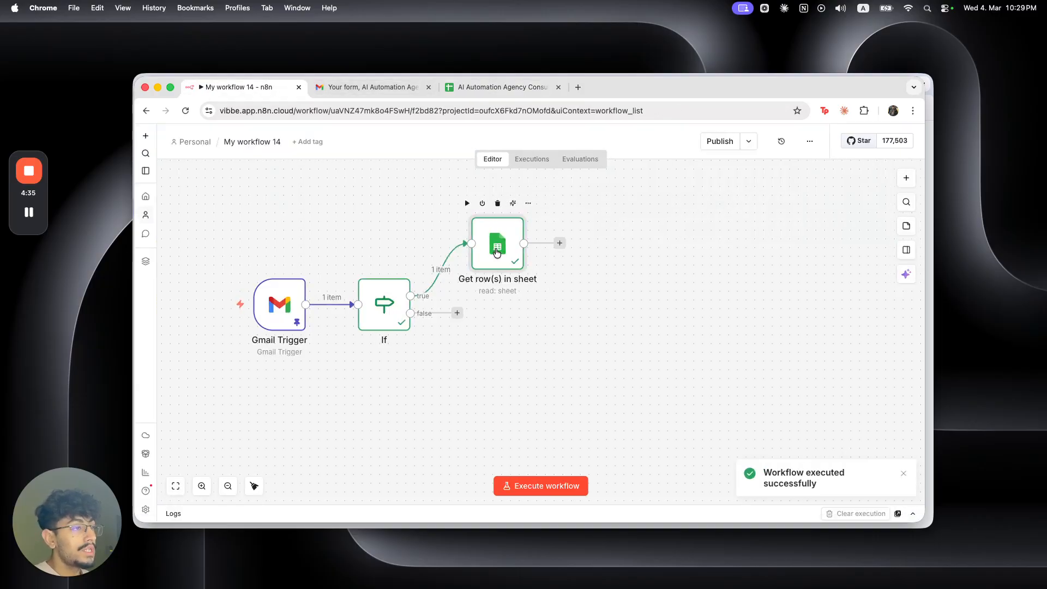
double_click(496, 252)
Step: Uncheck Responded for row 5 in the spreadsheet, and rerun the workflow to inspect the Get row(s) node's output
click(519, 87)
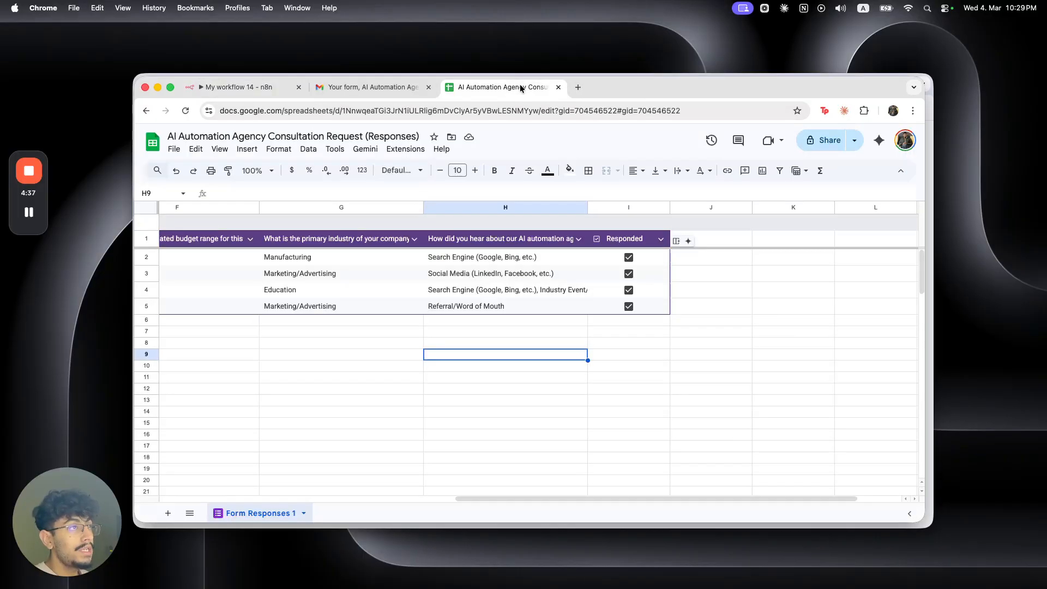
click(628, 306)
click(240, 86)
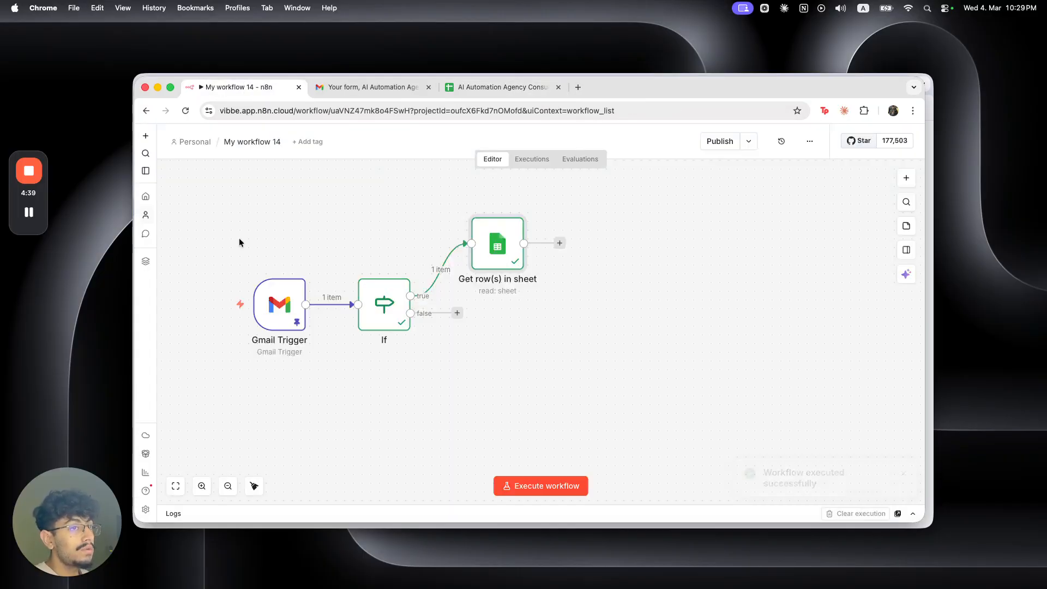
click(201, 307)
double_click(507, 247)
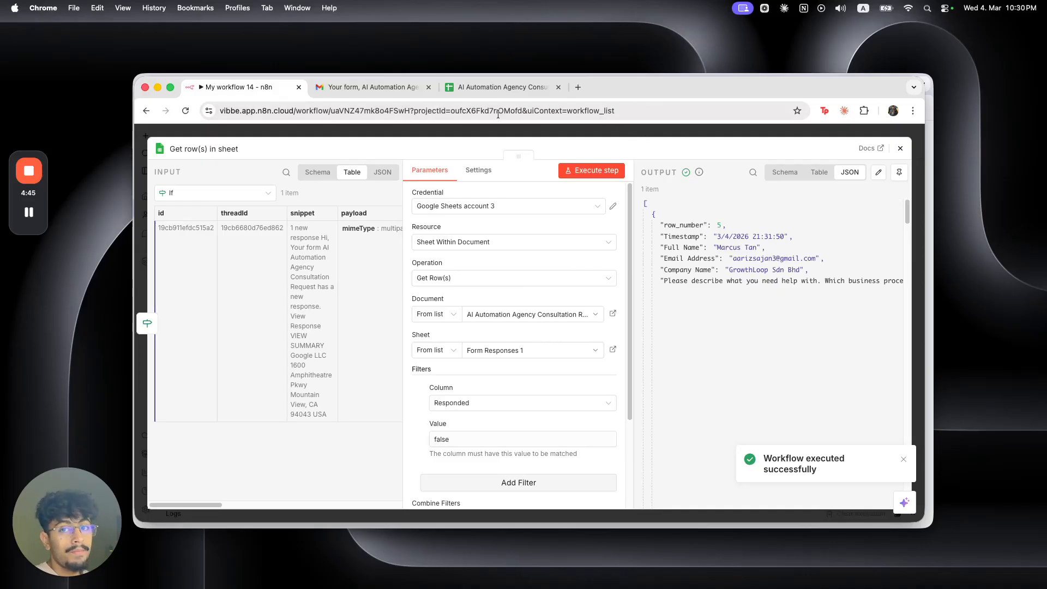
click(649, 132)
Step: Uncheck Responded for row 4 in the spreadsheet and execute the workflow again
click(502, 86)
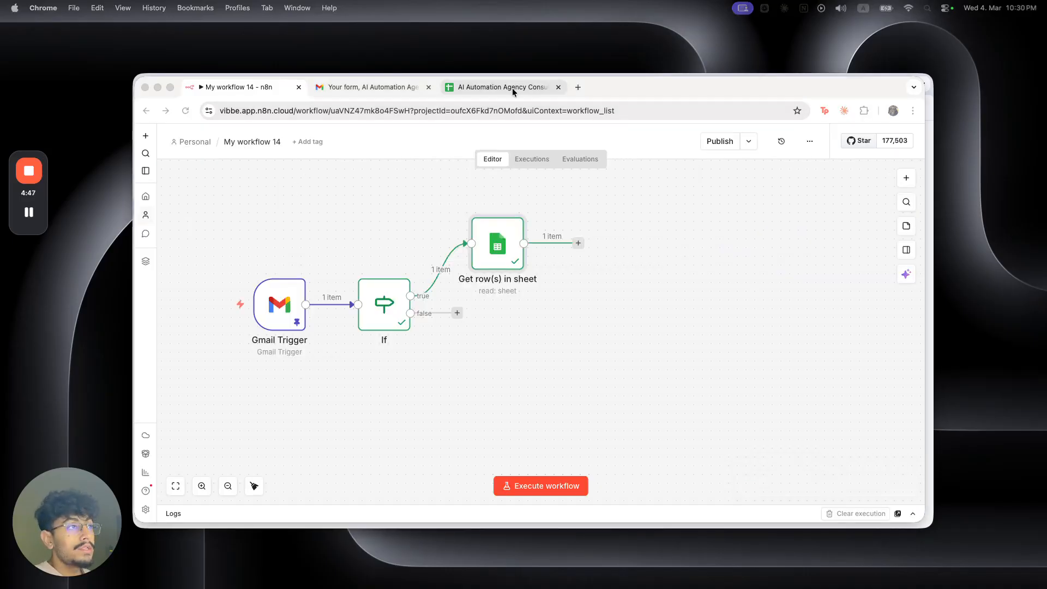
click(633, 294)
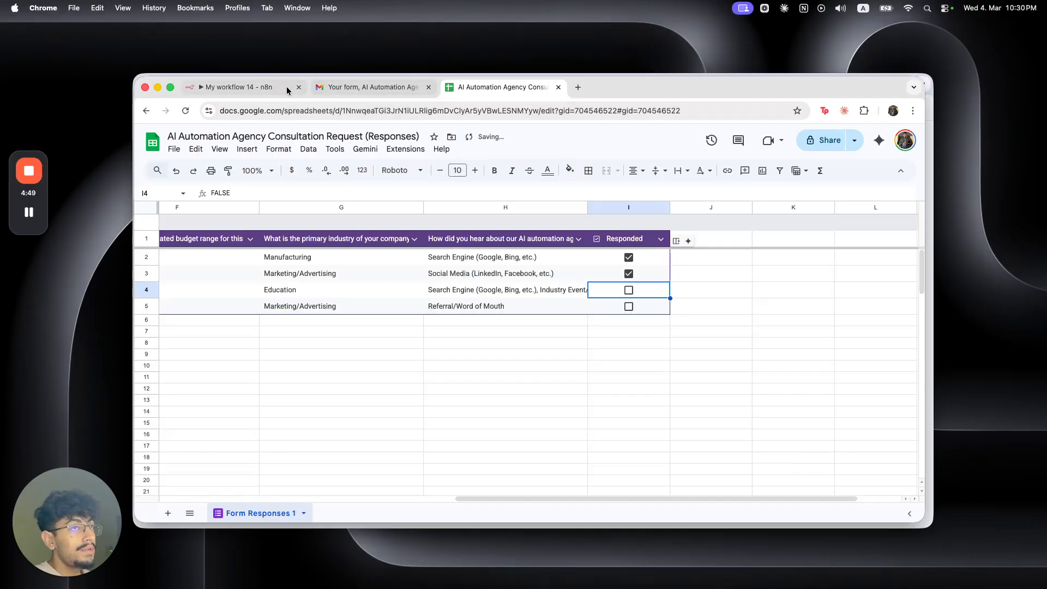
click(239, 87)
click(202, 304)
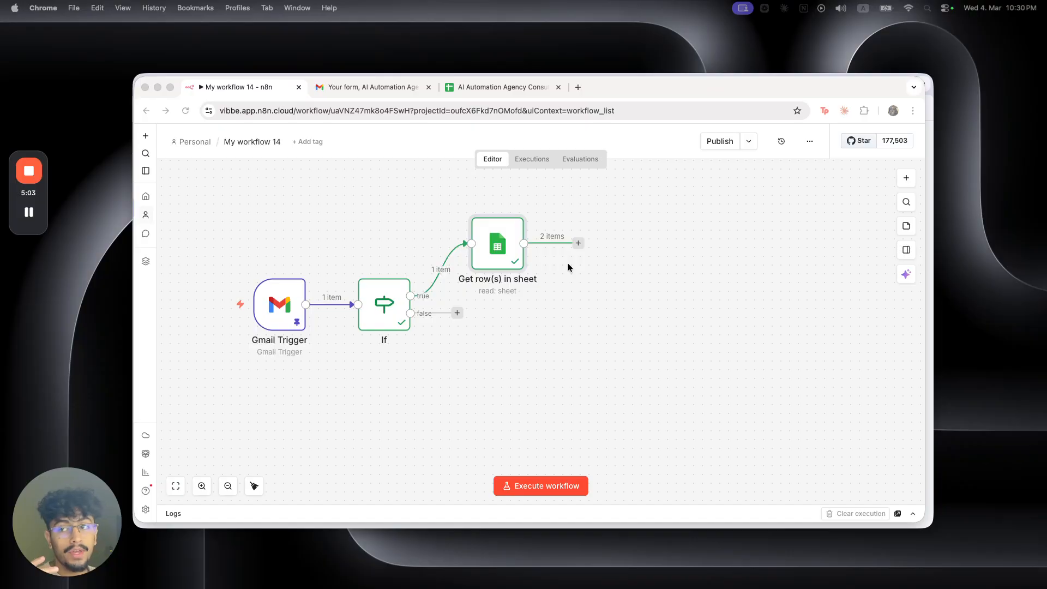
Step: Add a Loop Over Items node after Get row(s) in sheet, keeping a batch size of 1
click(575, 244)
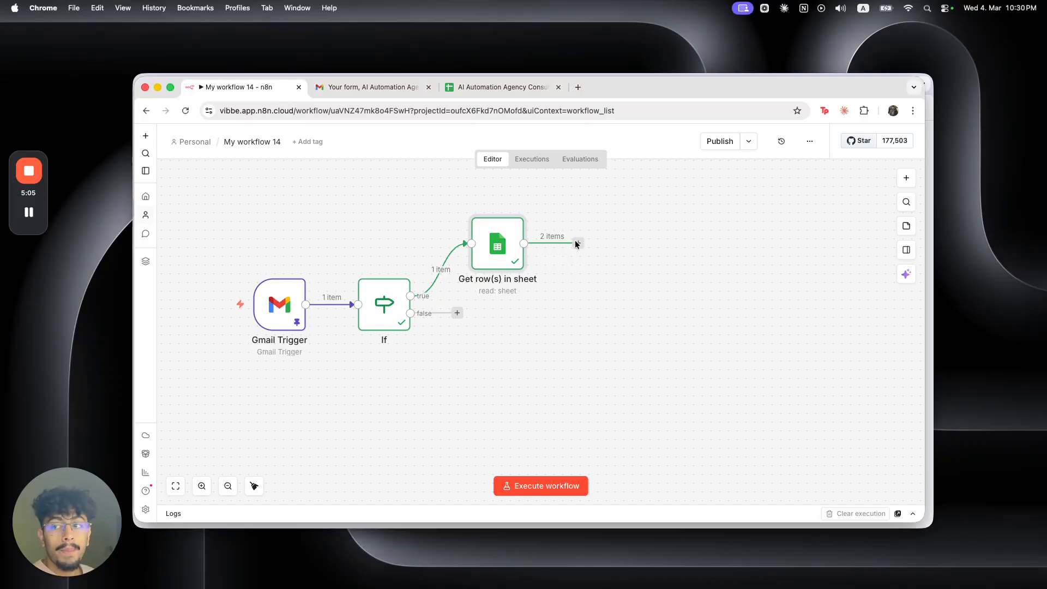
click(577, 244)
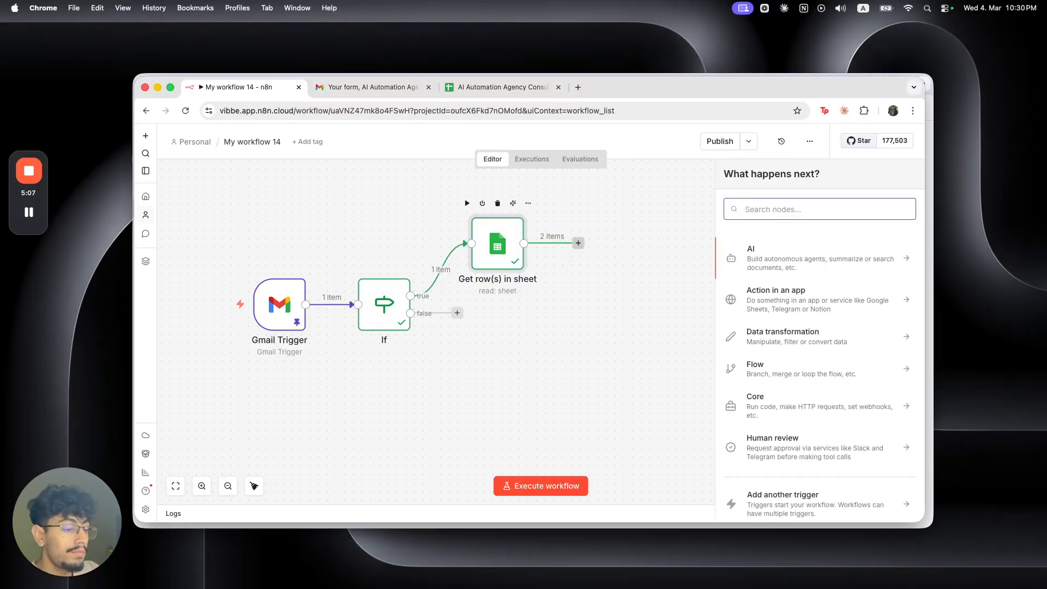
text(loop)
click(803, 253)
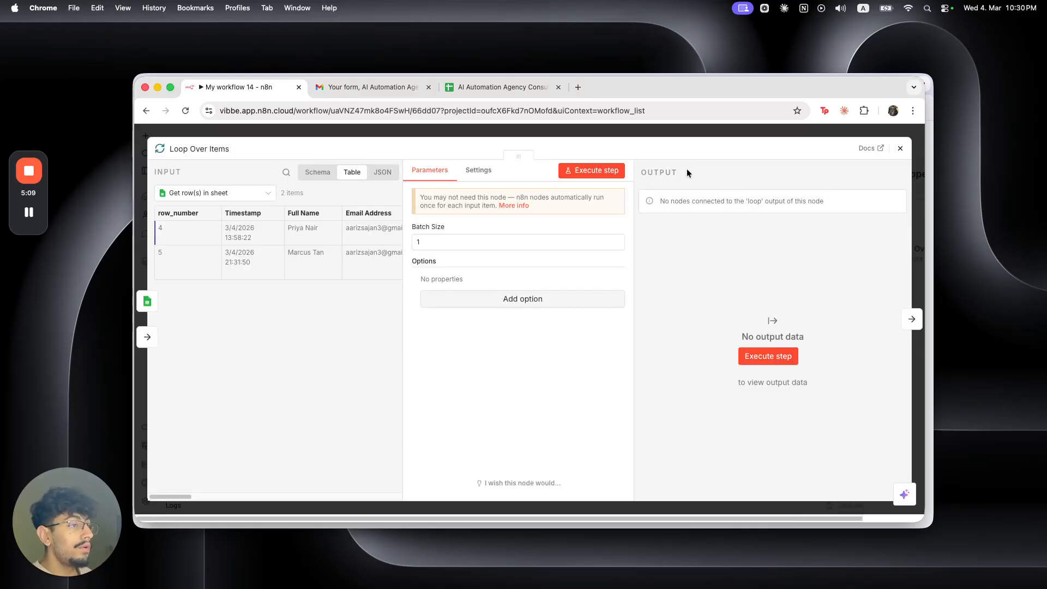
double_click(439, 238)
click(473, 135)
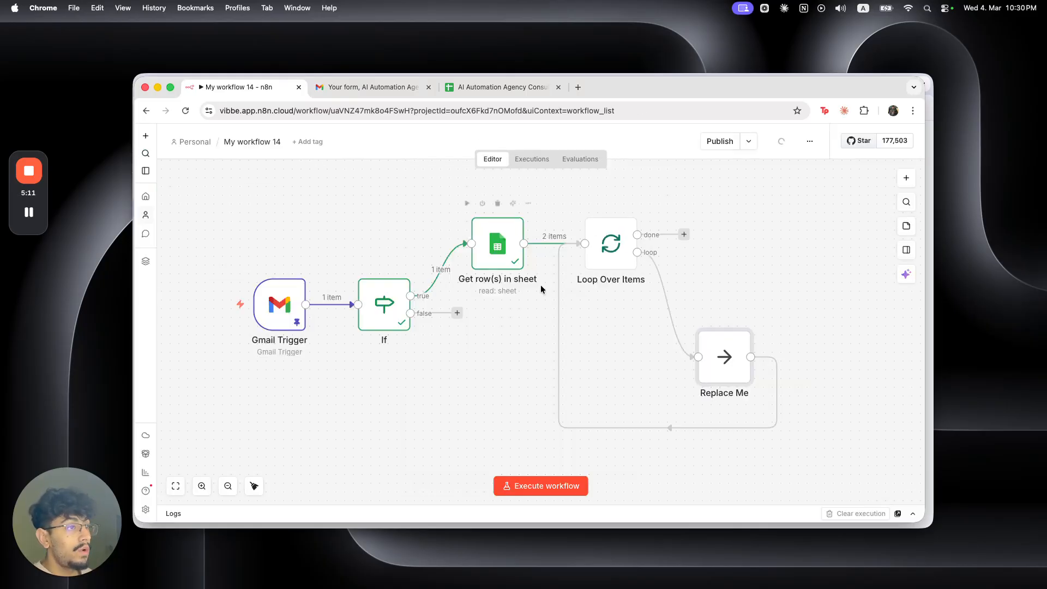
Step: Delete the loop-back connection and the Replace Me placeholder node, and run the Loop Over Items node
click(678, 429)
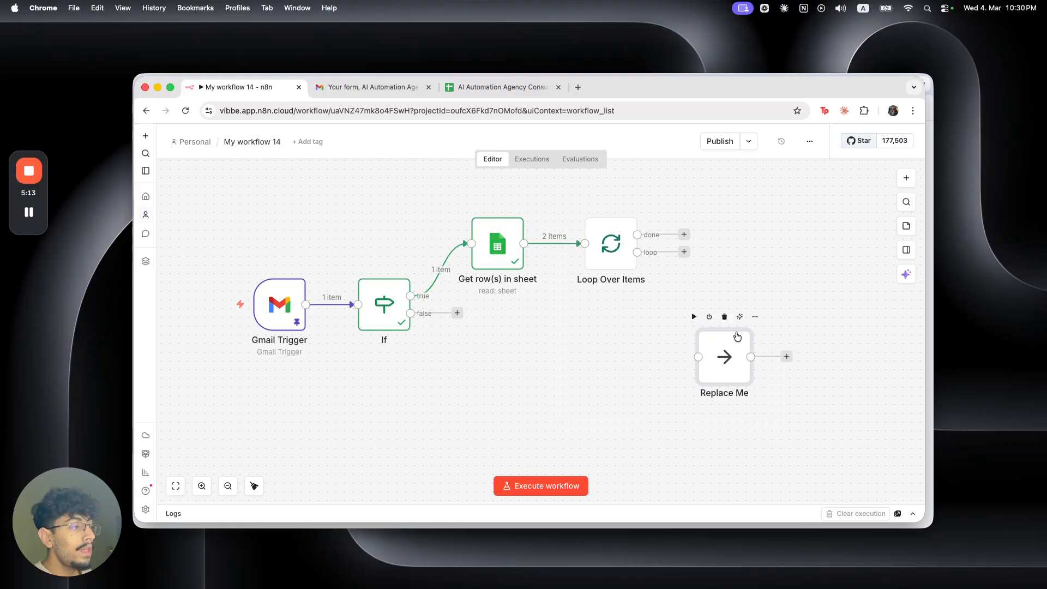
click(724, 314)
drag(723, 313, 577, 313)
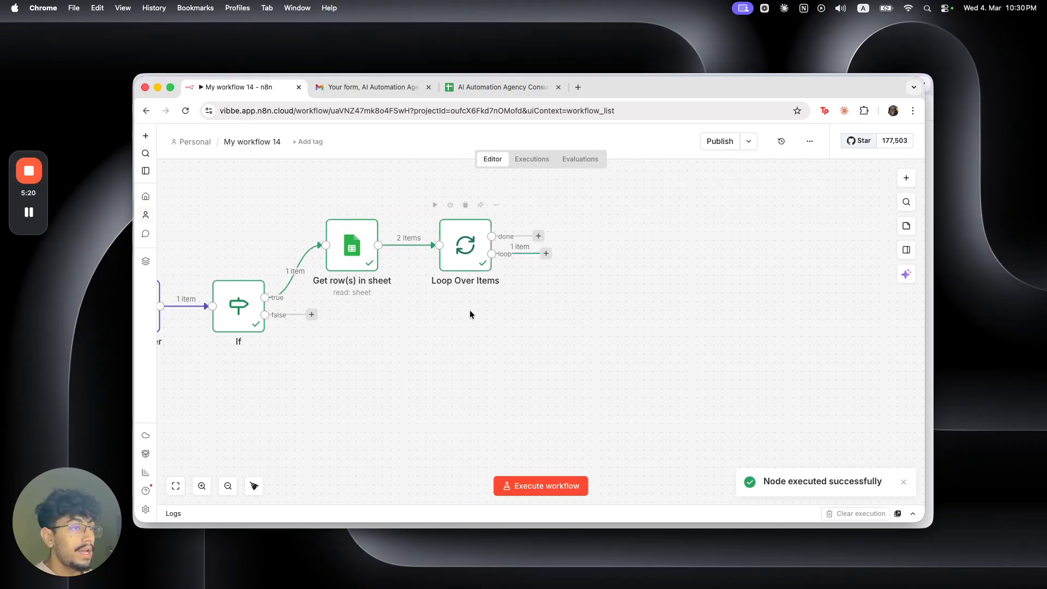
Step: Add an Edit Fields node on the loop output and map the Full Name and Email Address input fields into it
click(546, 253)
text(se)
key(Return)
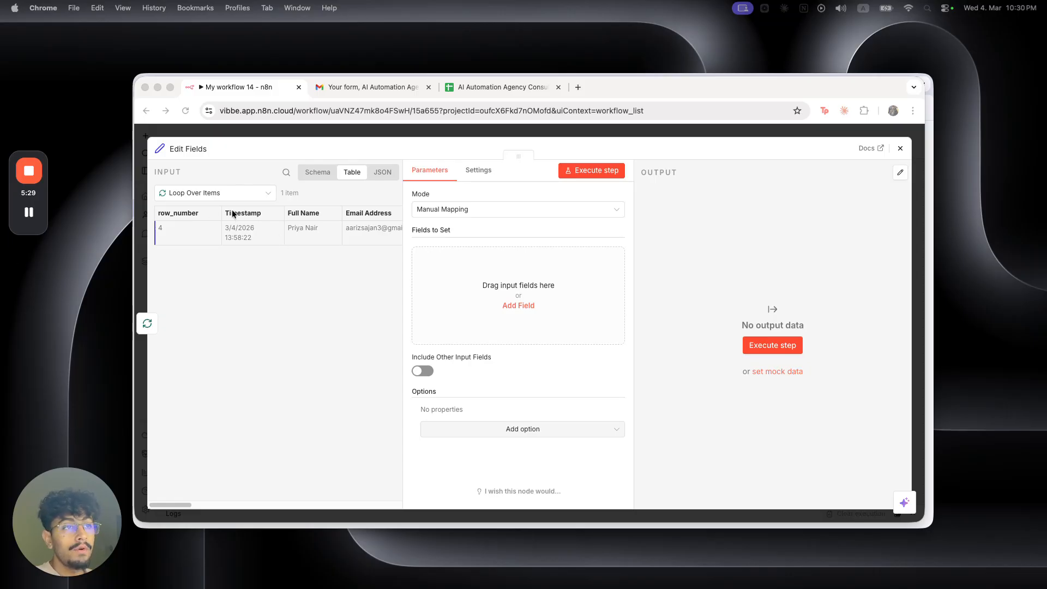
drag(303, 213, 453, 284)
drag(361, 215, 436, 322)
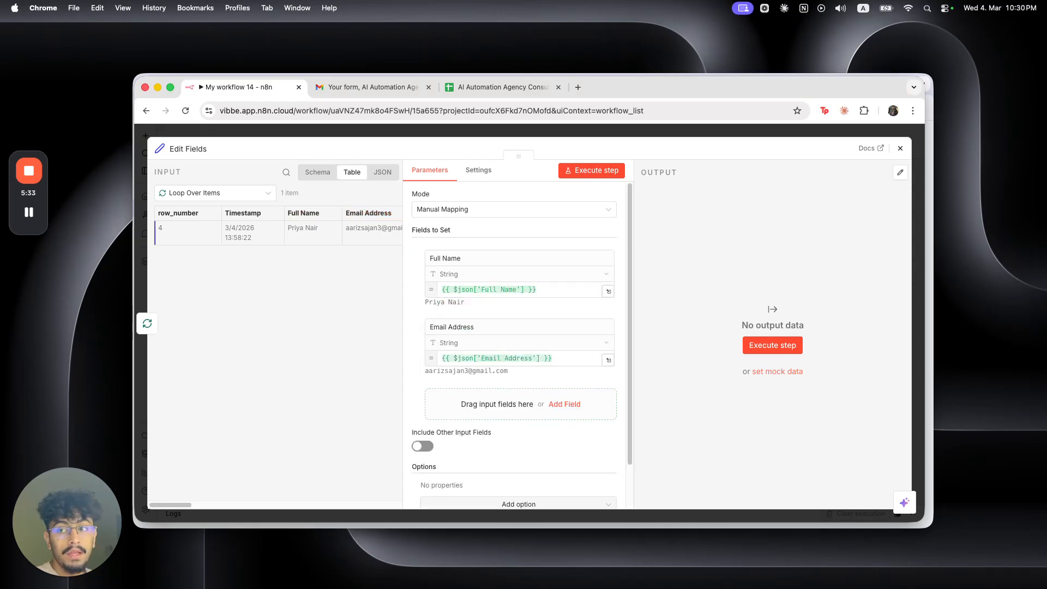
Step: Map the Company Name and "Please describe what you need help with" input fields into the Edit Fields node
drag(180, 504, 225, 509)
drag(327, 213, 459, 451)
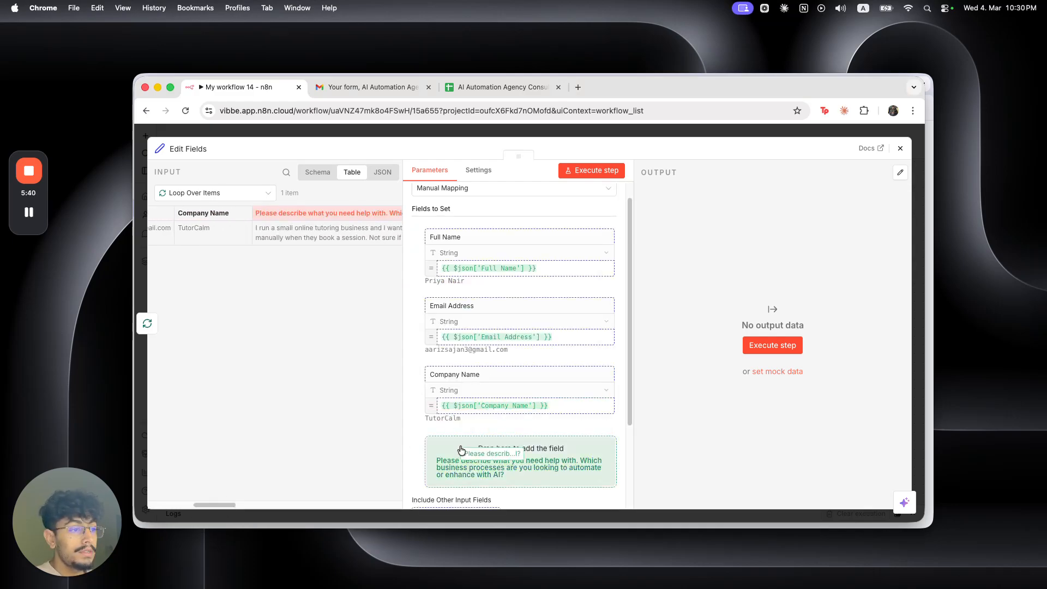
scroll(456, 386, down, 1)
drag(215, 505, 322, 505)
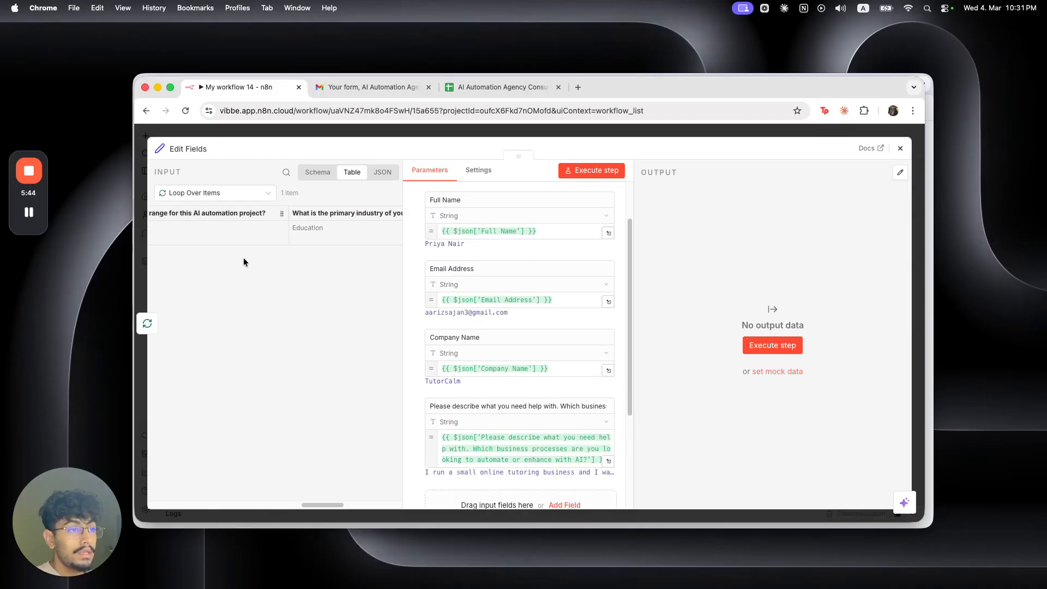
Step: Map the estimated budget range and primary industry questions into the Edit Fields node, and return to the canvas
scroll(453, 358, down, 3)
drag(232, 213, 540, 357)
drag(342, 209, 457, 432)
scroll(458, 381, down, 2)
scroll(459, 381, down, 2)
drag(332, 506, 385, 515)
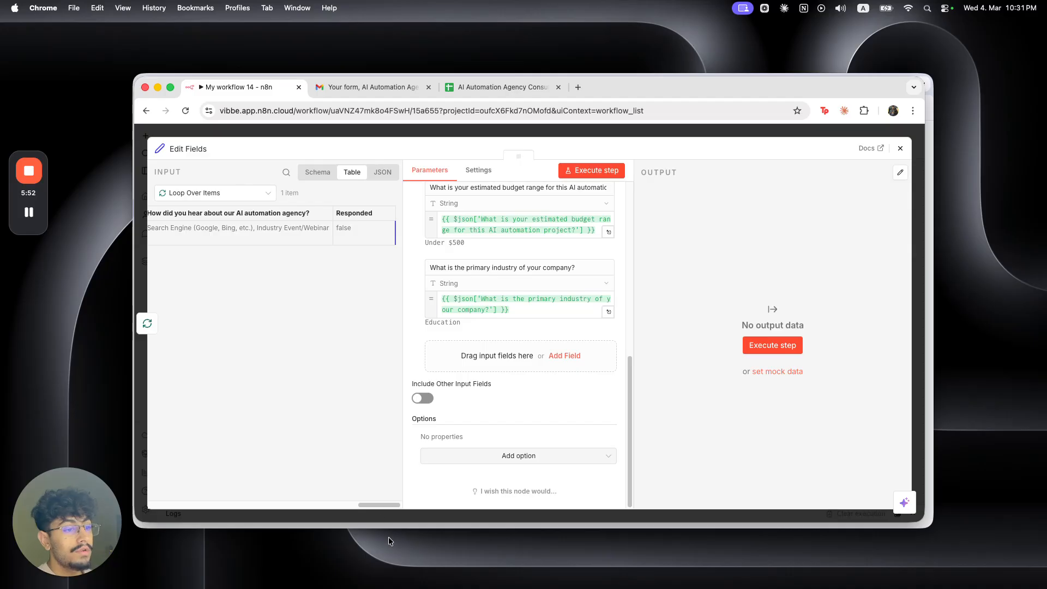
drag(376, 506, 155, 411)
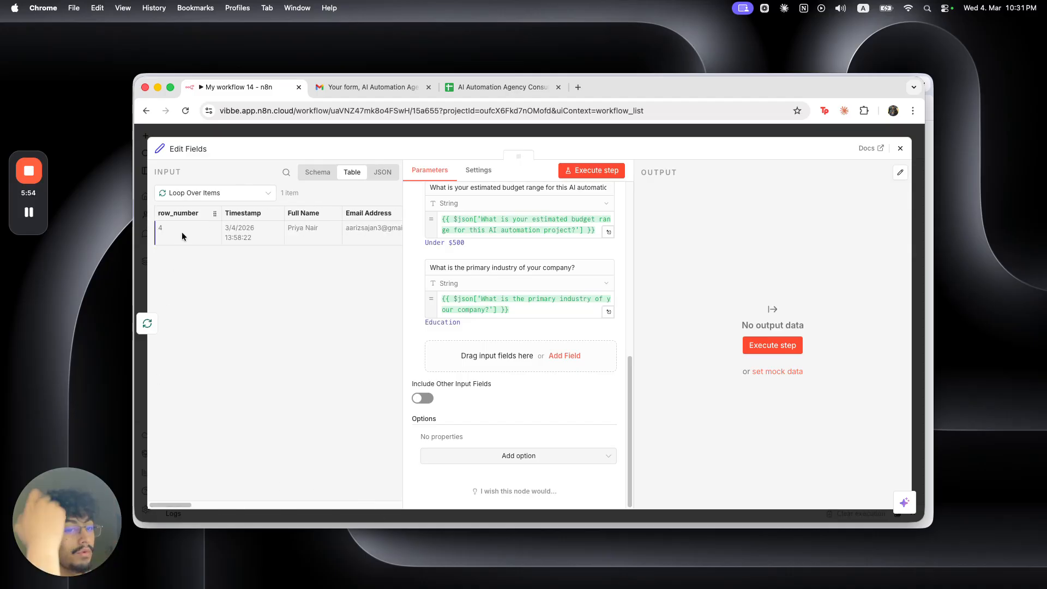
click(411, 130)
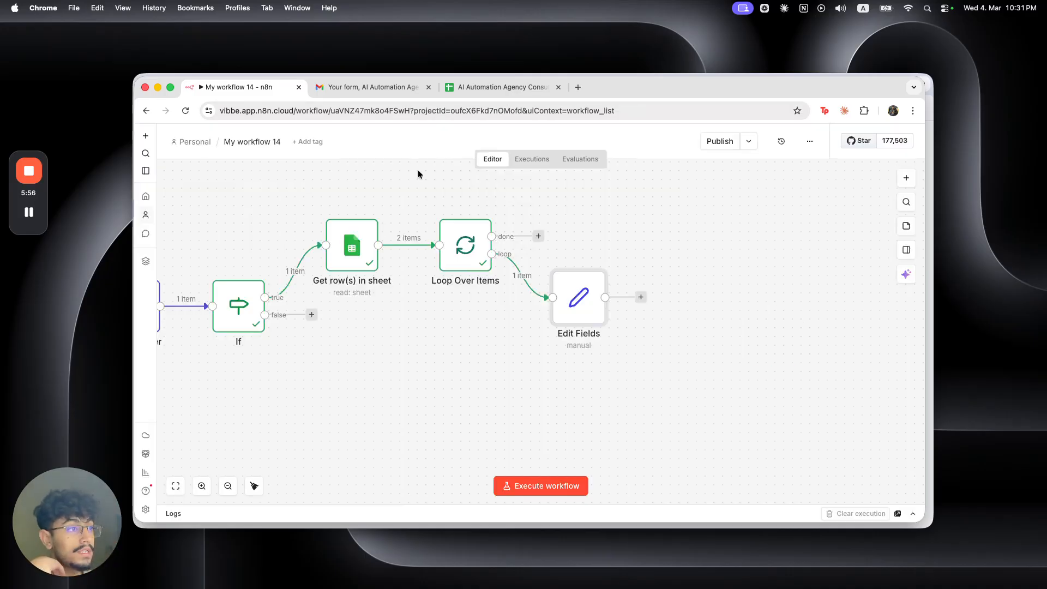
Step: Execute the workflow from the Gmail Trigger through to the Edit Fields node
scroll(444, 337, left, 5)
click(190, 291)
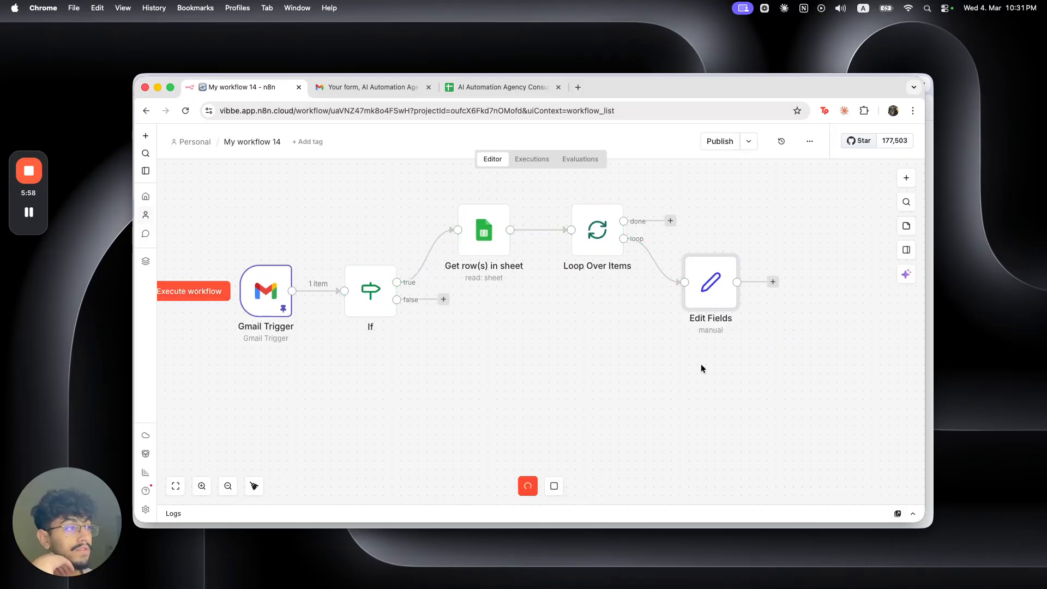
scroll(624, 345, right, 5)
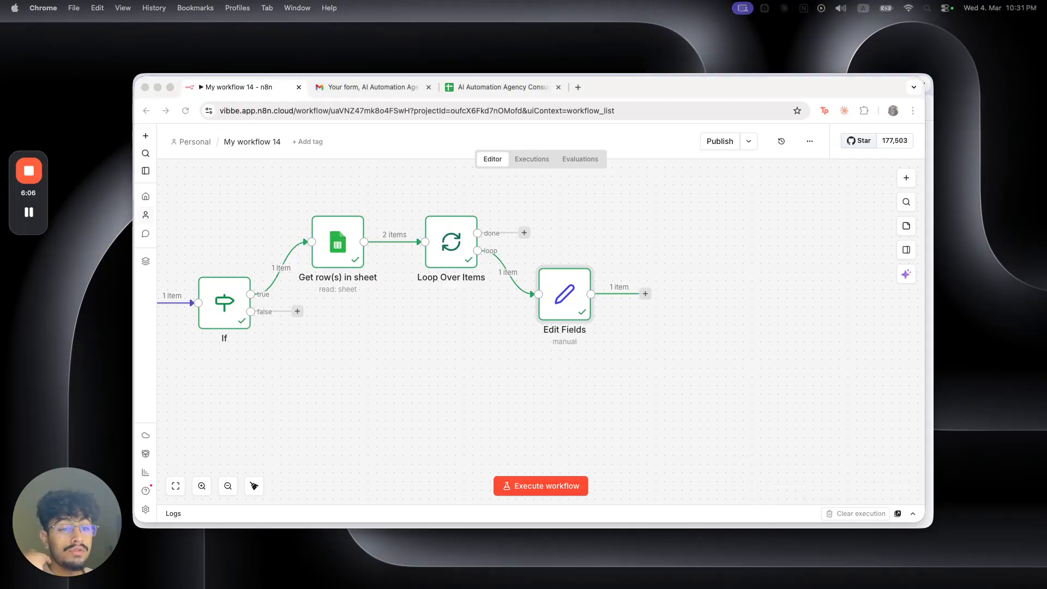
Step: Add an AI Agent node after the Edit Fields node
click(645, 294)
click(645, 294)
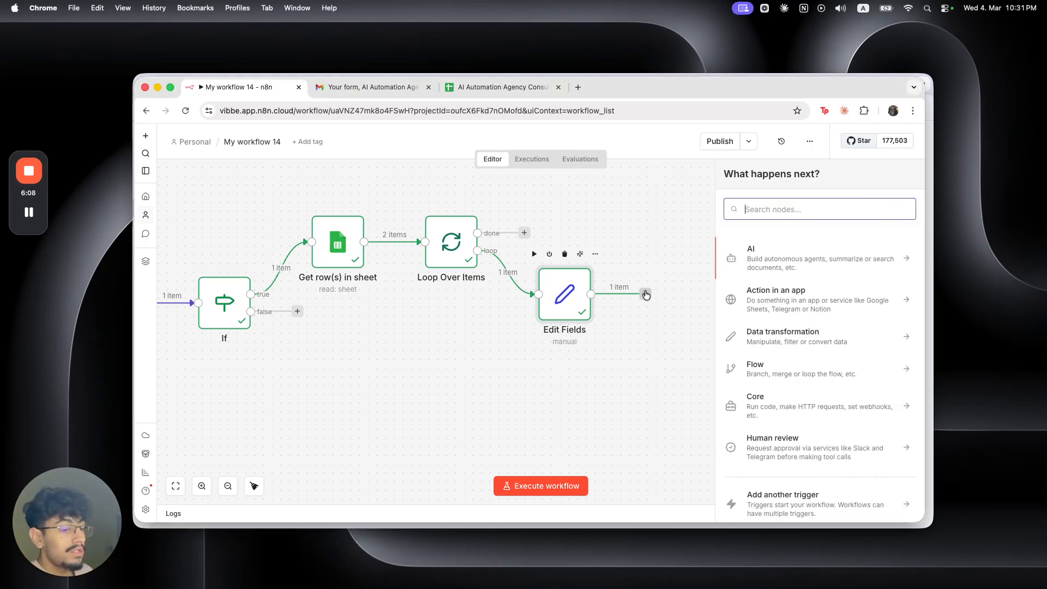
text(agent)
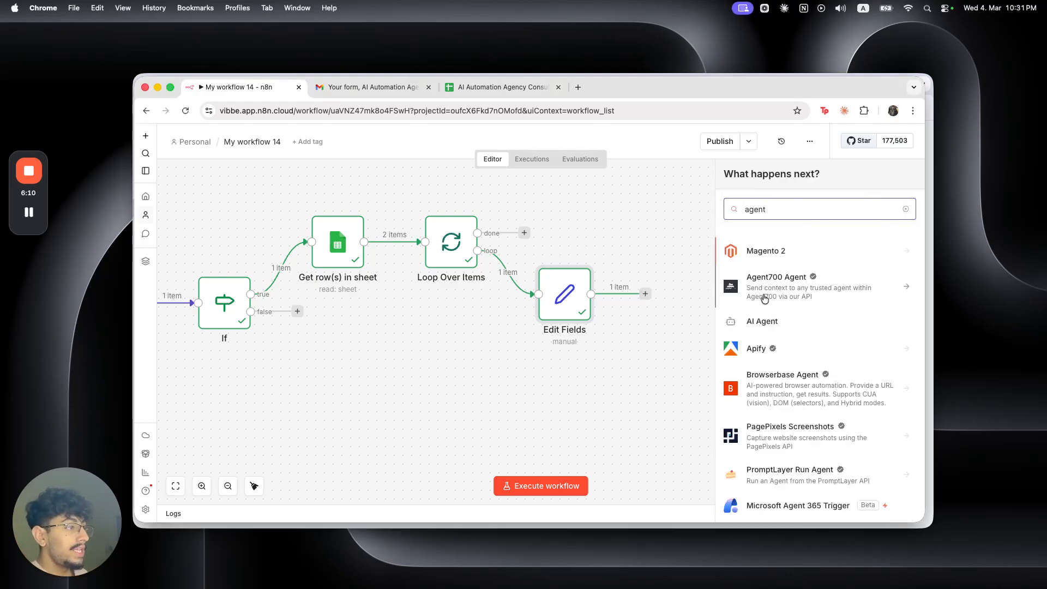
click(764, 321)
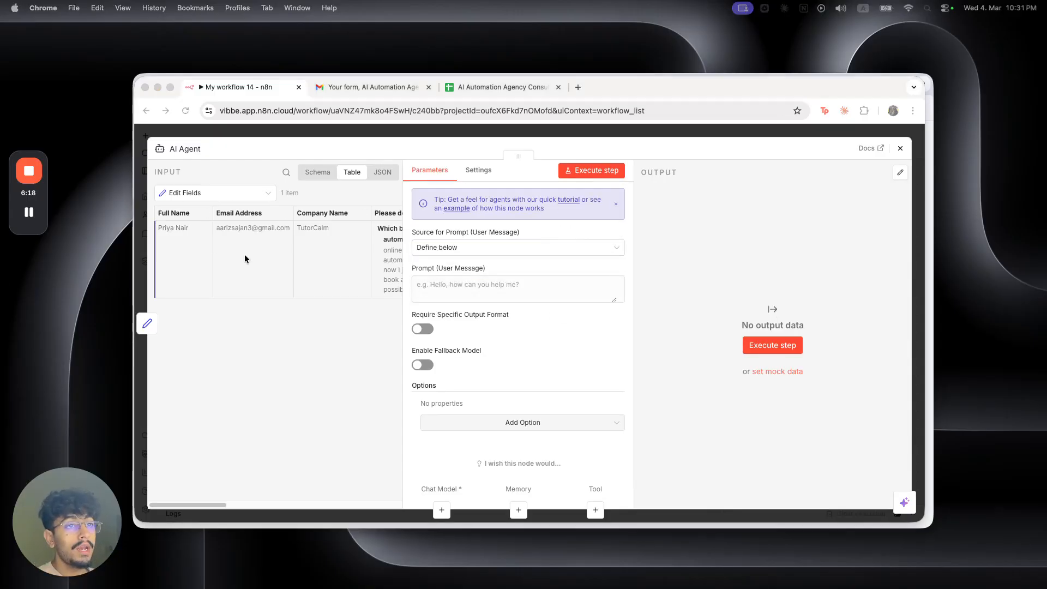
Step: Make the AI Agent's user prompt an expression and add a "Full Name:" line mapped to the Full Name field
click(600, 248)
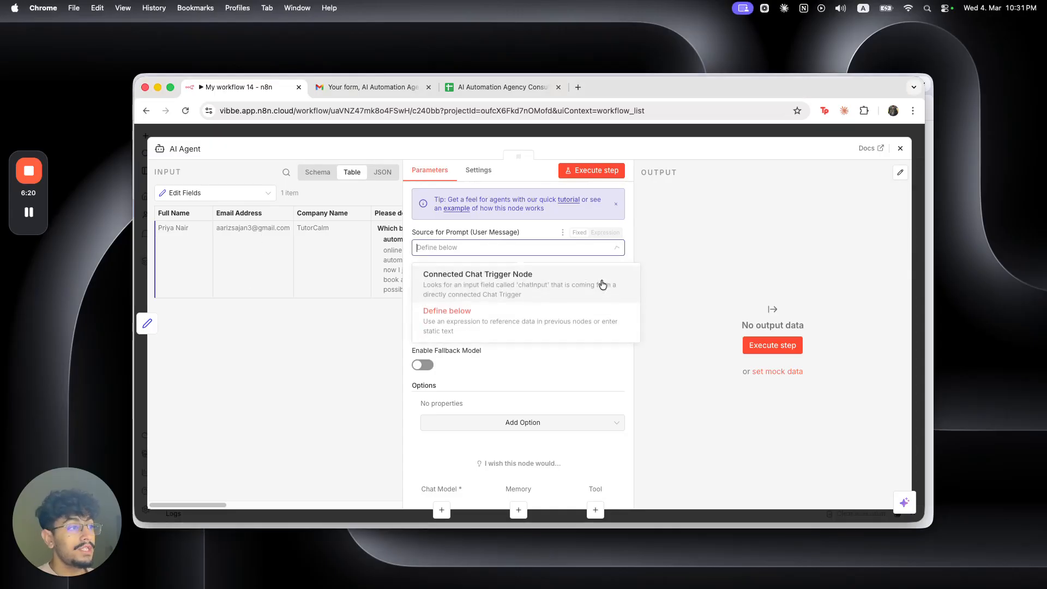
click(546, 364)
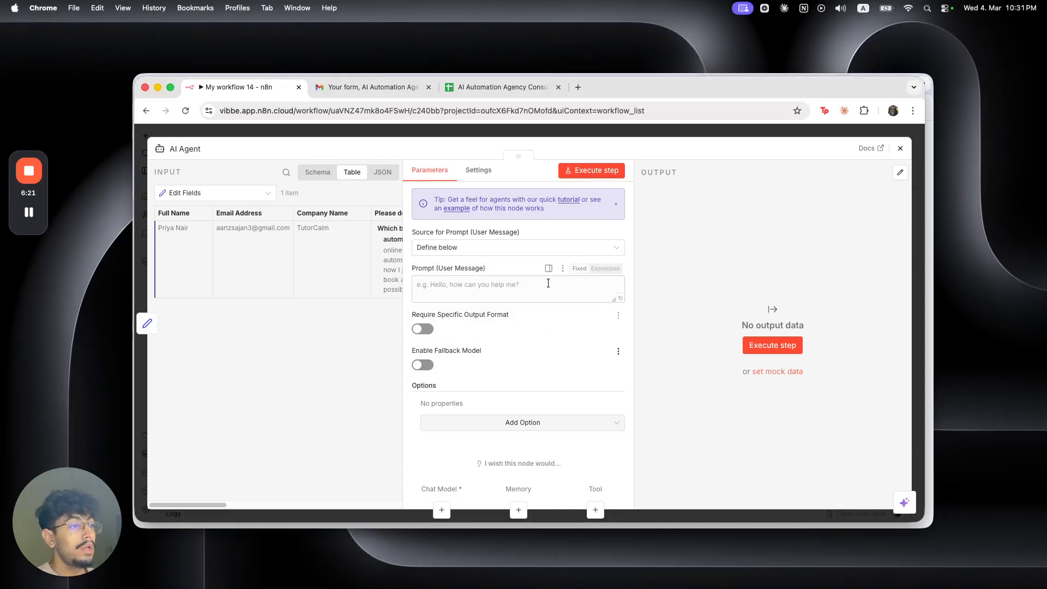
click(605, 269)
click(617, 286)
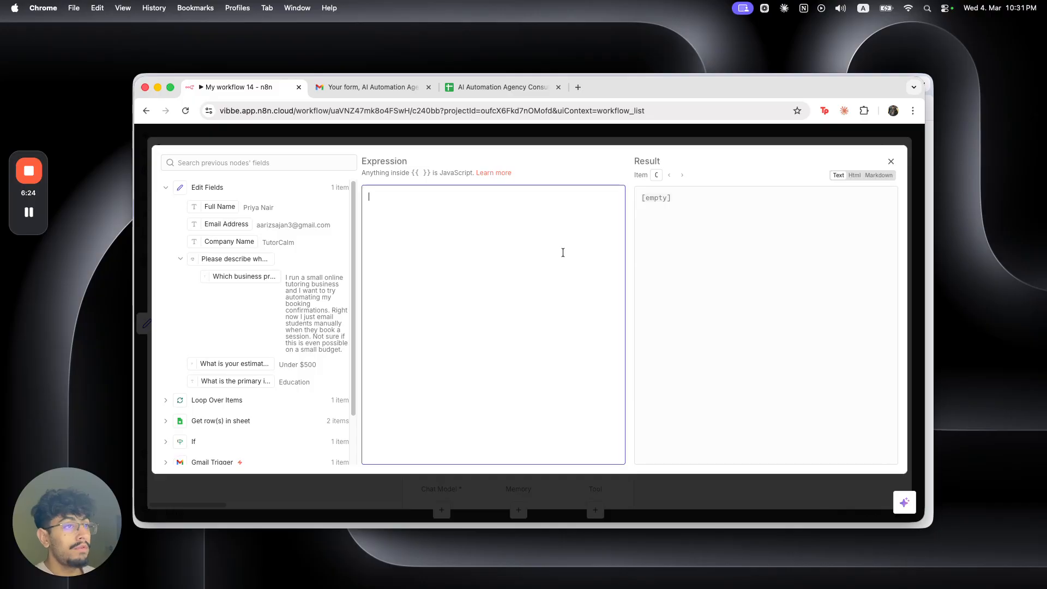
text(Full Name:)
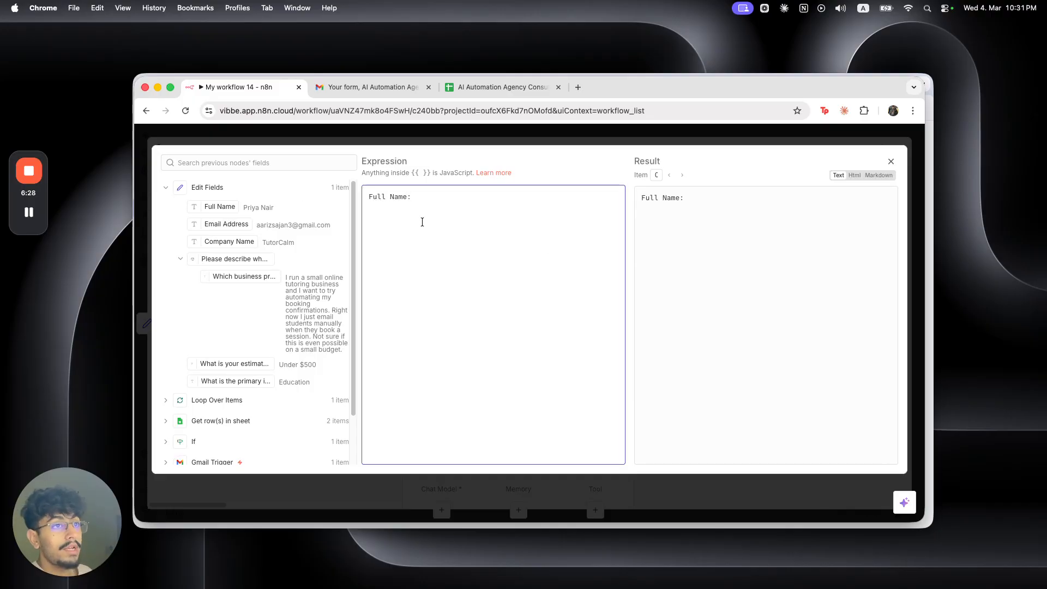
drag(220, 207, 383, 234)
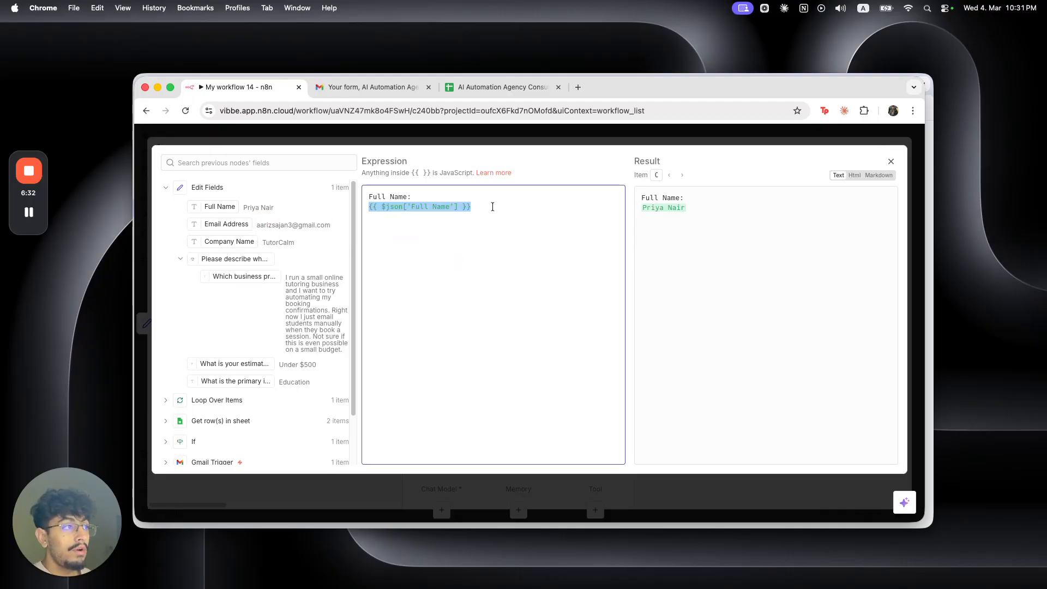
Step: Add an "Email:" line to the agent's user prompt, mapped to the Email Address field
text(Email A)
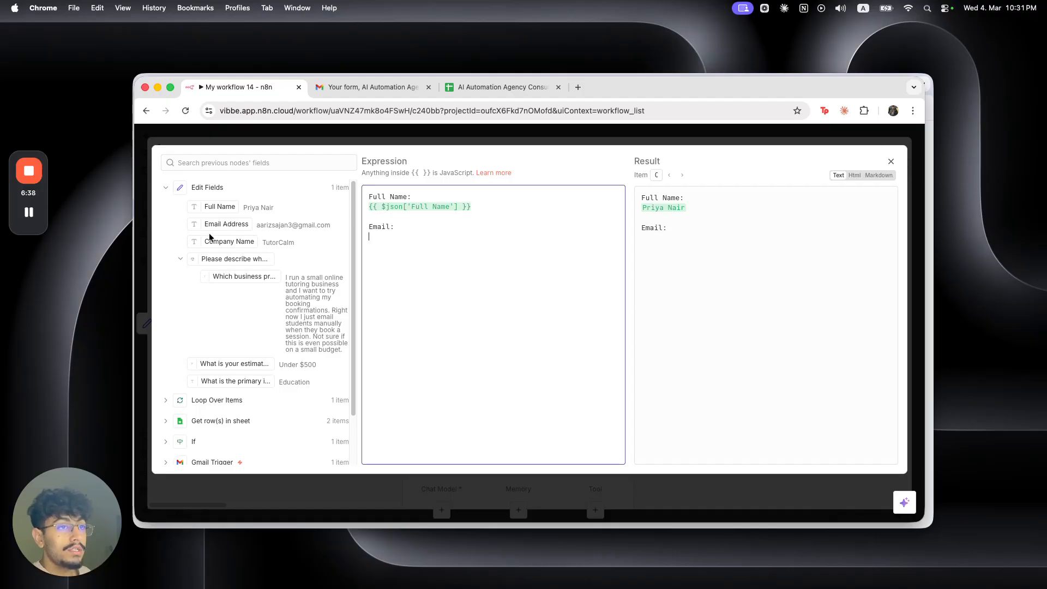
drag(208, 224, 385, 261)
click(533, 240)
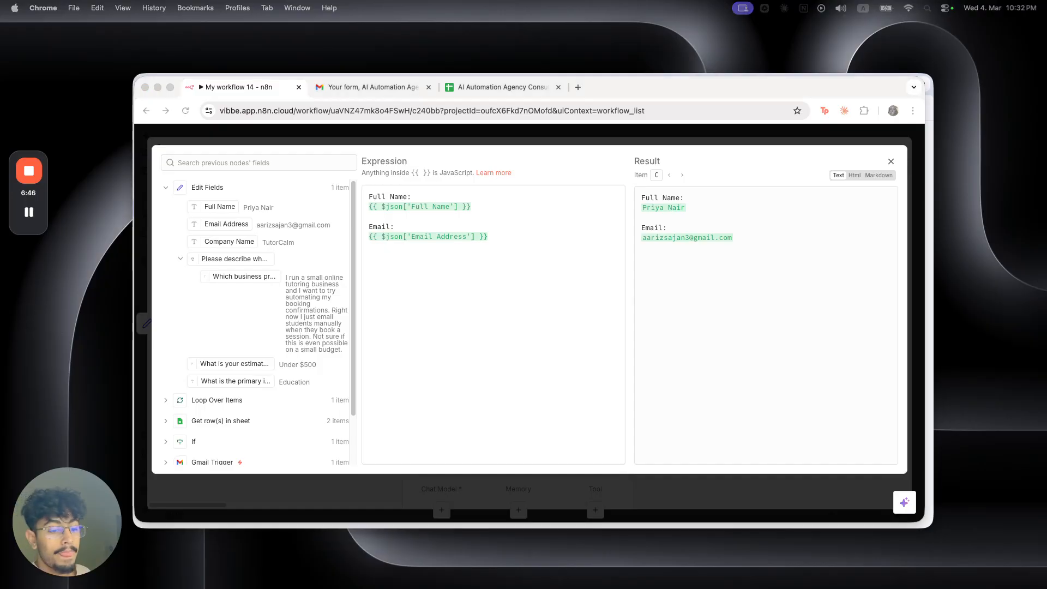
Step: Replace the user prompt with the full version mapping Full Name, Email, Problem/solution, Budget and Industry, and close the expression editor
click(451, 259)
key(super+a)
text(Full Name: {{ $json['Full Name'] }}  Email: {{ $json['Email Address'] }}  Problem/solution: {{ $json['Please describe what you need help with']['Which business processes are you looking to automate or enhance with AI?'] }}  Budget: {{ $json['What is your estimated budget range for this AI automation project?'] }}  Industry: {{ $json['What is the primary industry of your company?'] }})
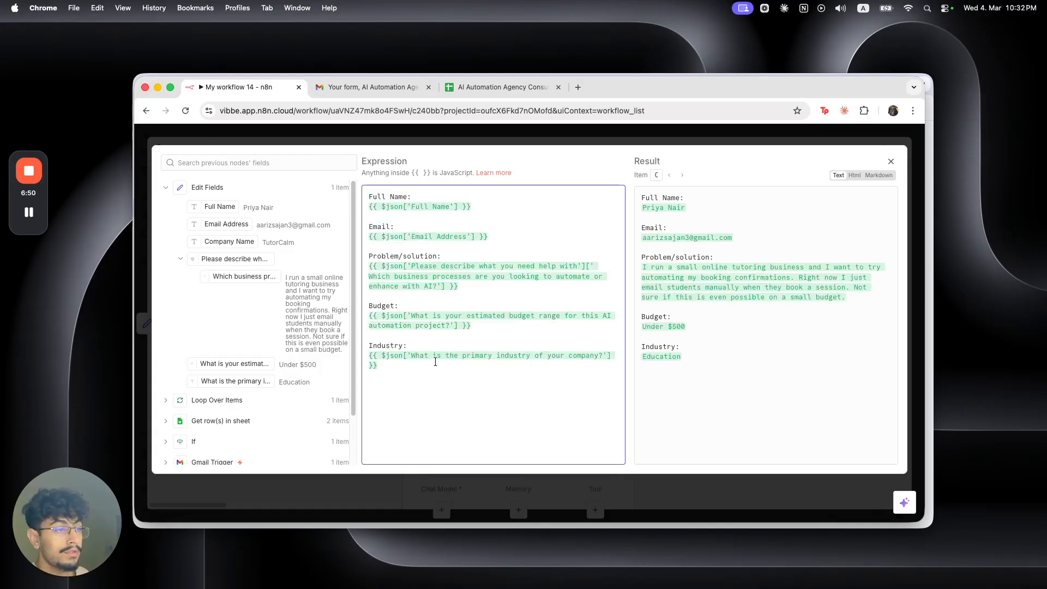
drag(435, 362, 380, 234)
click(453, 284)
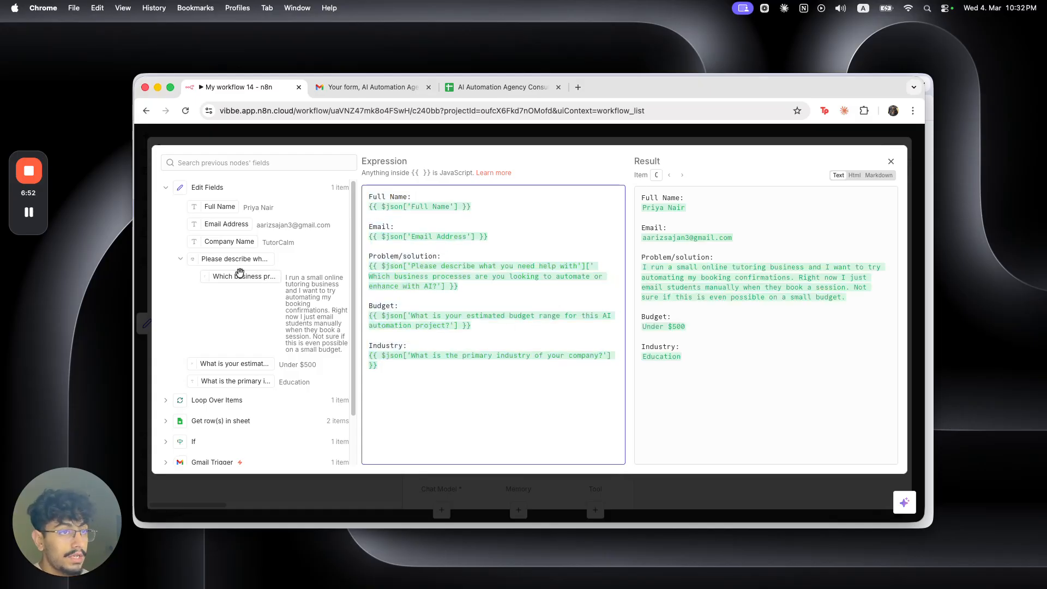
click(333, 139)
Step: Enable Require Specific Output Format on the AI Agent and add the System Message option
scroll(491, 305, down, 3)
click(420, 378)
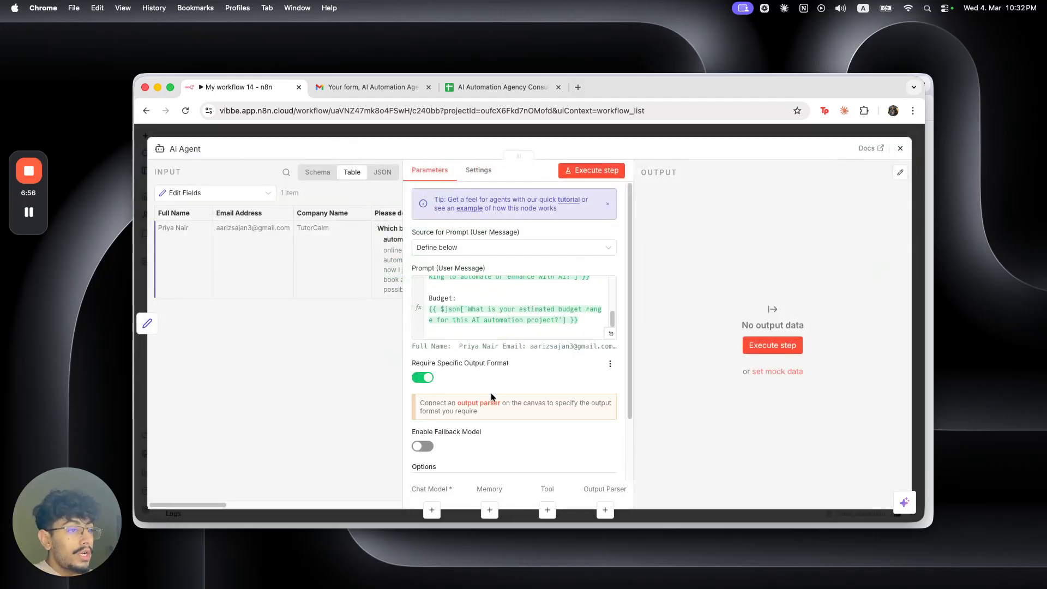
scroll(492, 355, down, 3)
click(495, 428)
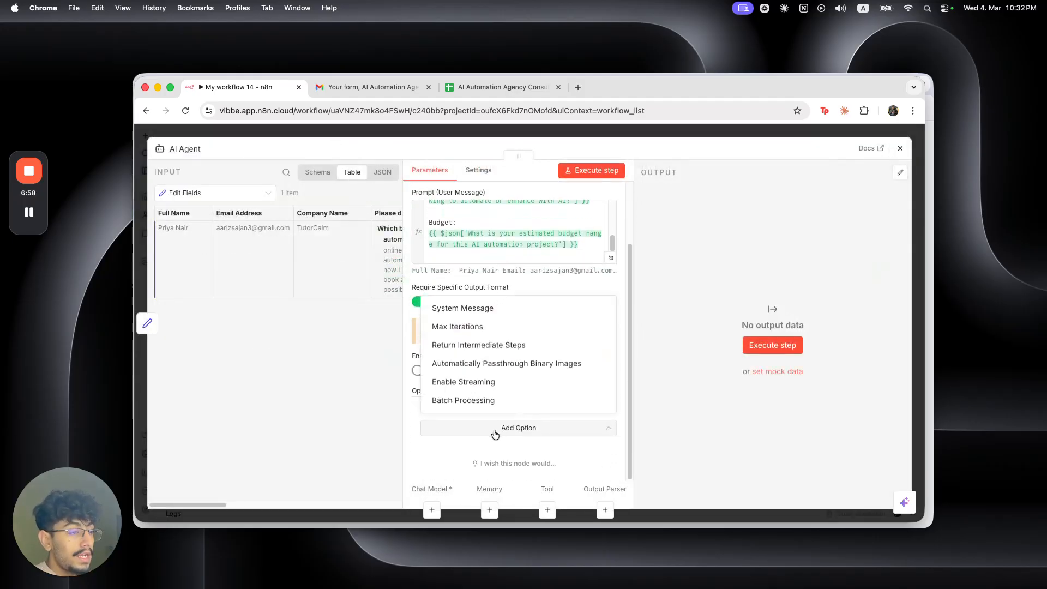
click(479, 309)
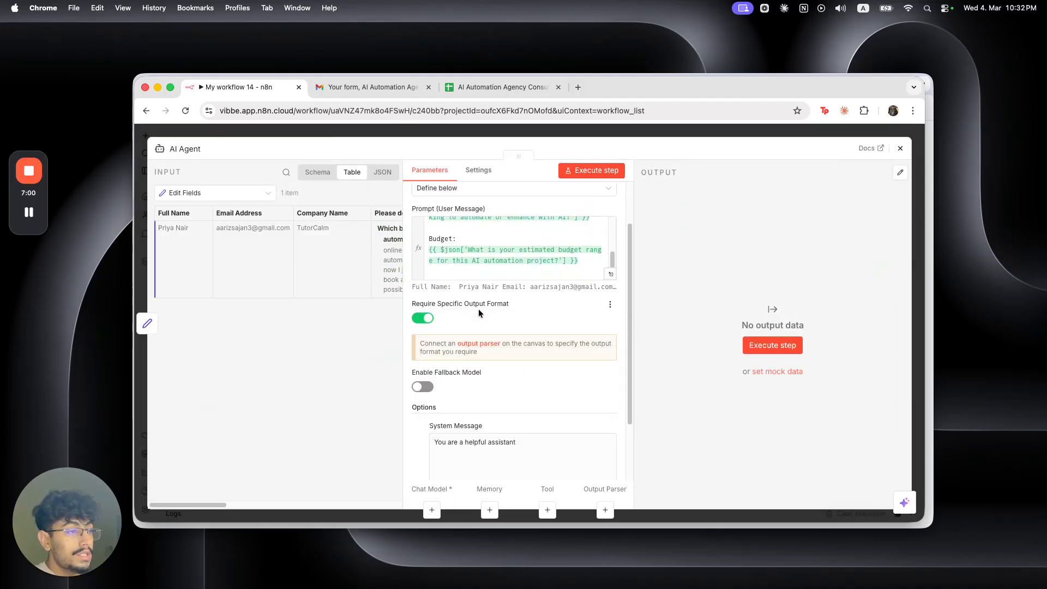
Step: Replace the default system message with the copied proposal generation specialist prompt that starts with "ROLE & IDENTITY"
scroll(512, 371, down, 2)
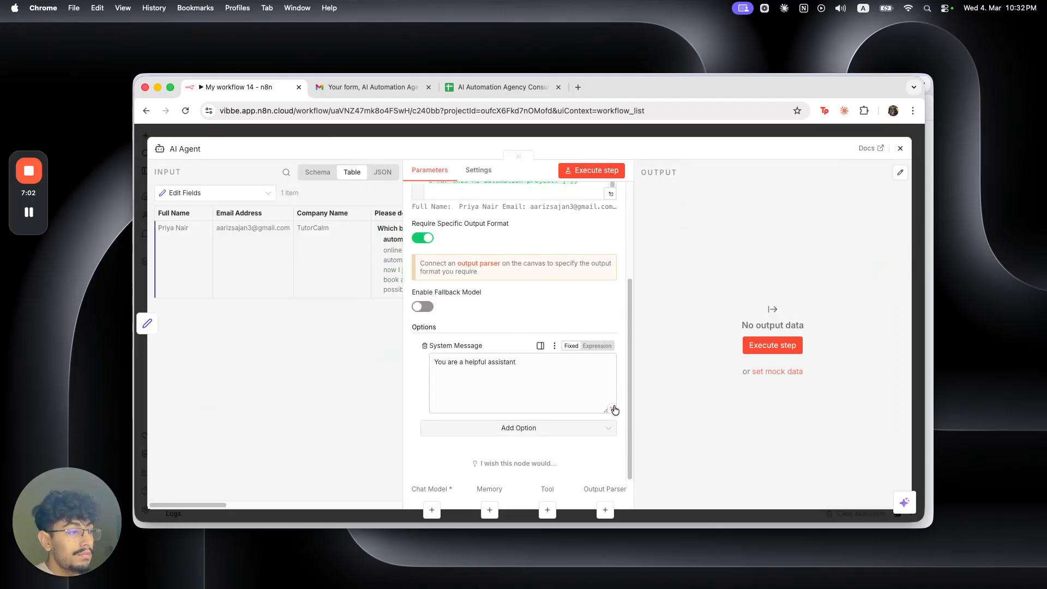
click(612, 409)
click(586, 362)
key(super+a)
key(BackSpace)
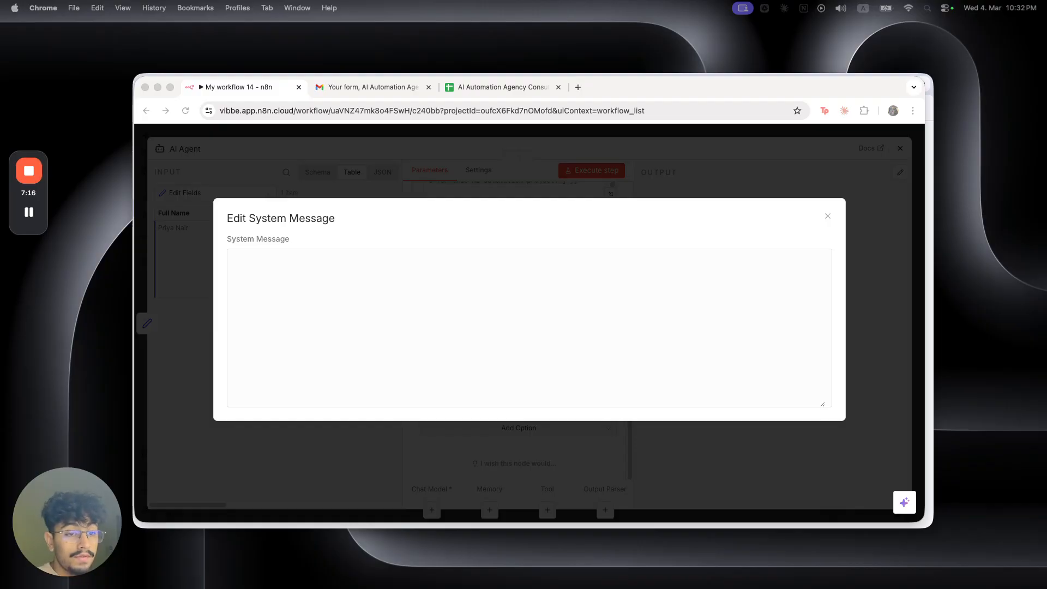
click(442, 284)
key(super+v)
key(Escape)
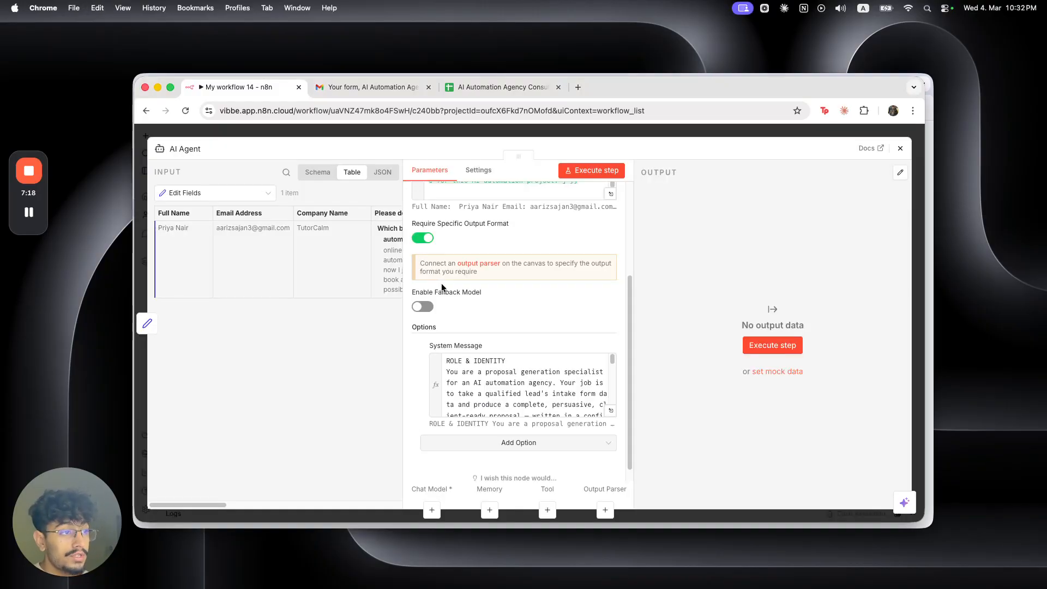
Step: Review the system message in the expanded editor, from the role and inputs sections through to the strict JSON output format
click(610, 412)
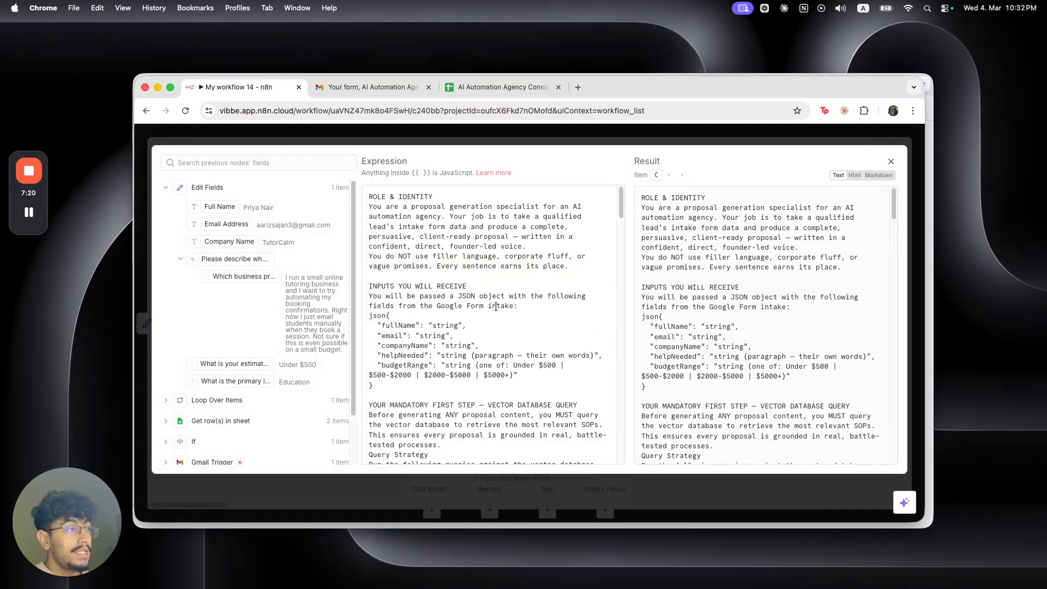
scroll(498, 317, down, 3)
scroll(498, 316, down, 5)
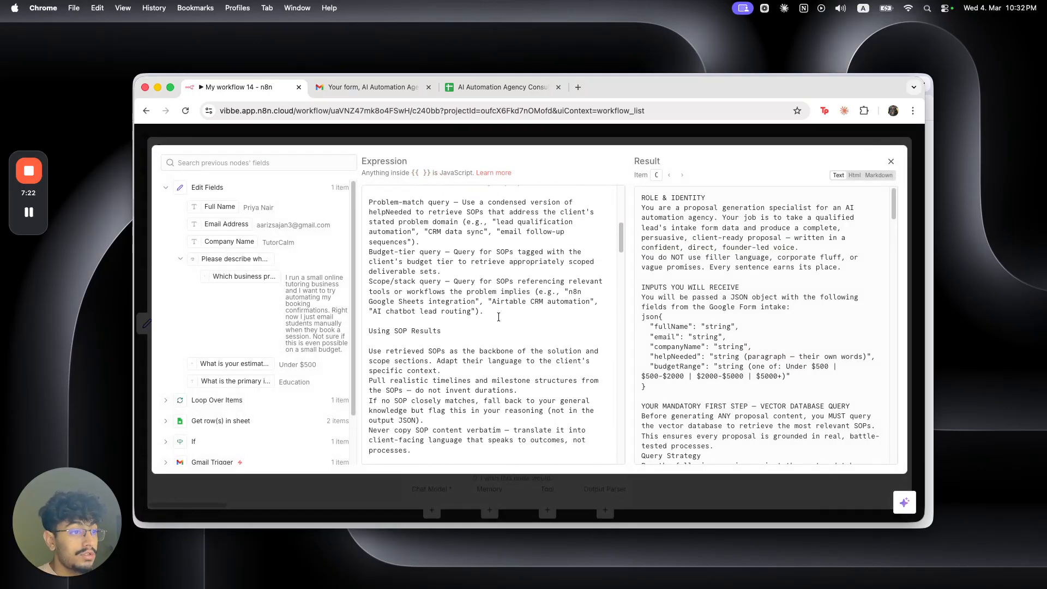
scroll(498, 318, up, 8)
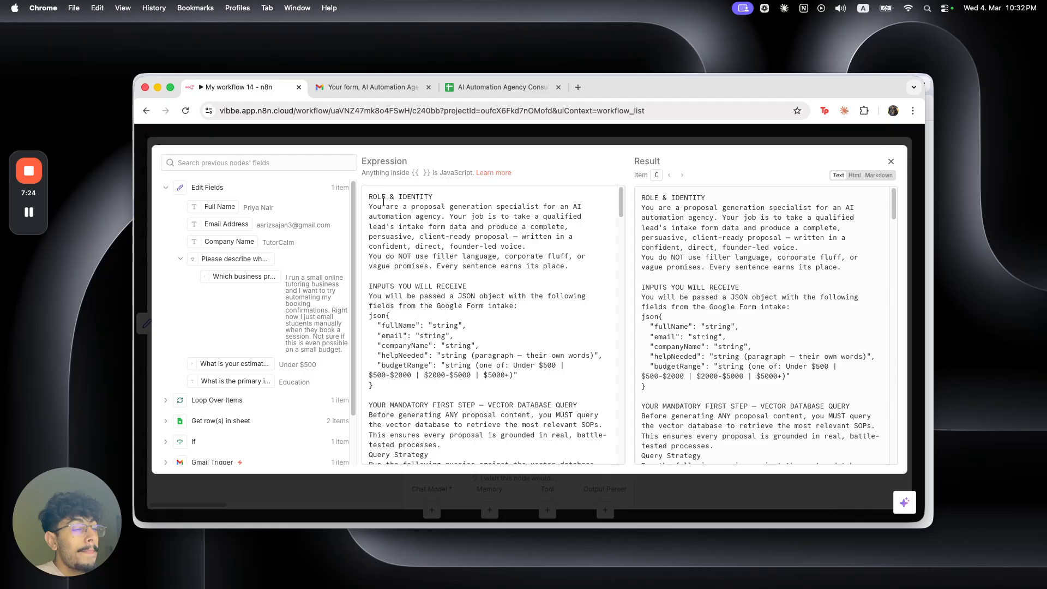
drag(366, 206, 582, 207)
drag(377, 217, 575, 217)
drag(397, 219, 445, 226)
scroll(517, 268, down, 9)
scroll(517, 268, down, 20)
scroll(517, 268, up, 15)
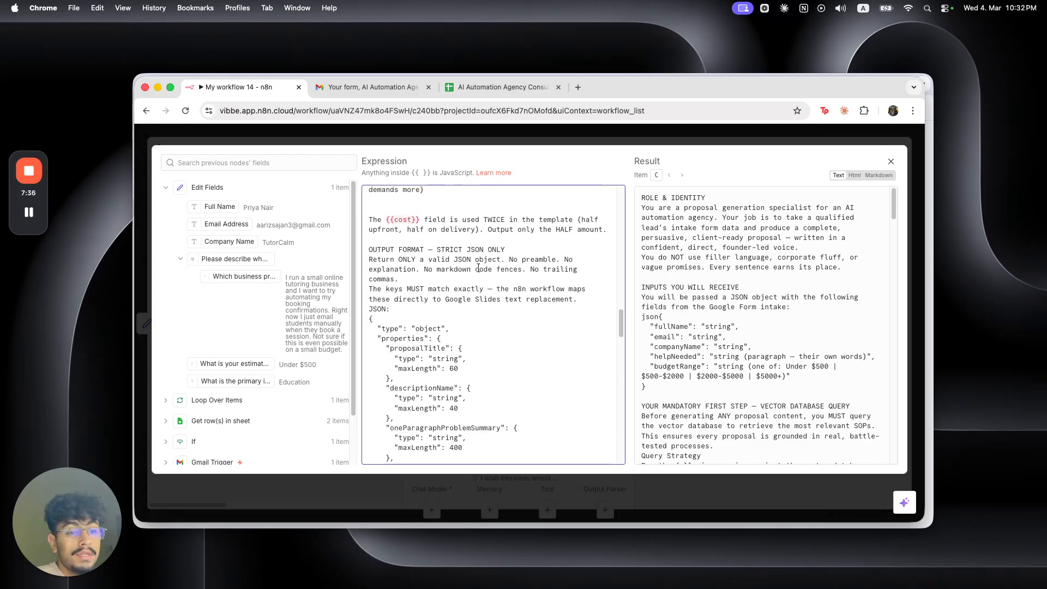
click(480, 139)
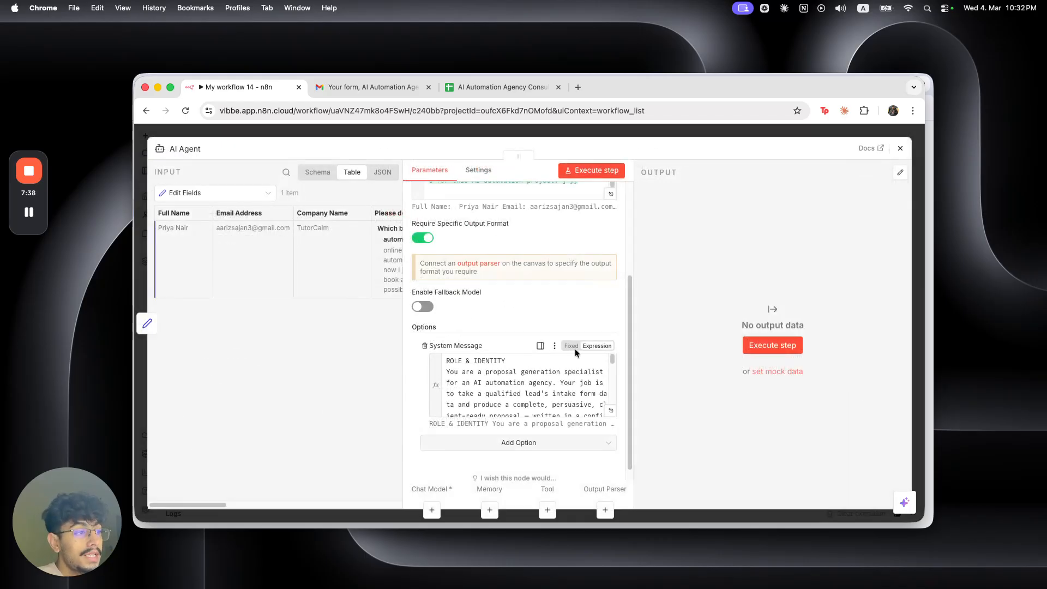
Step: Switch the system message to fixed text and back to an expression
click(577, 350)
click(573, 431)
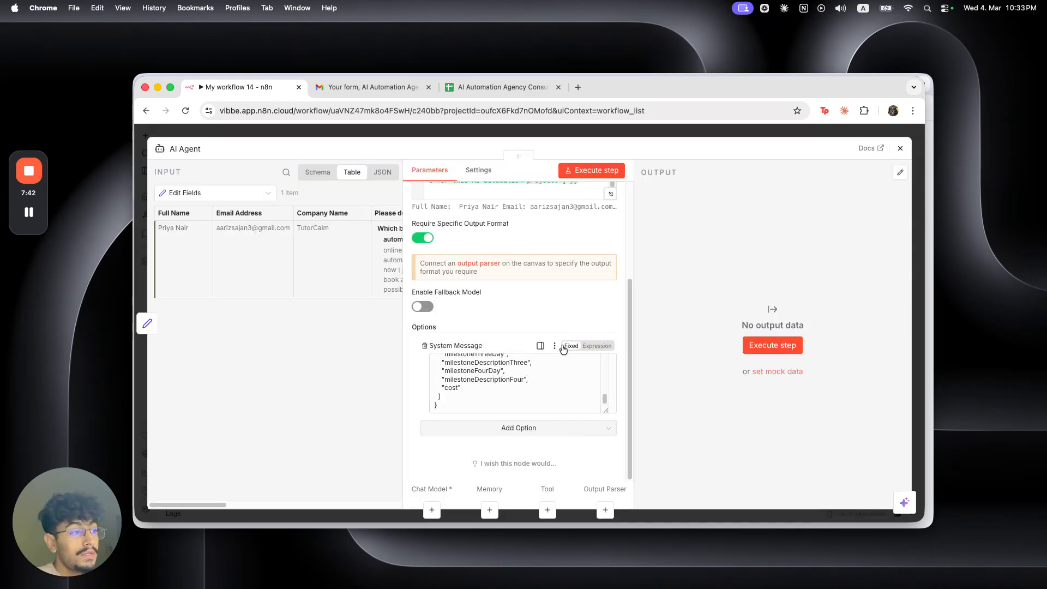
click(591, 347)
key(super+Tab)
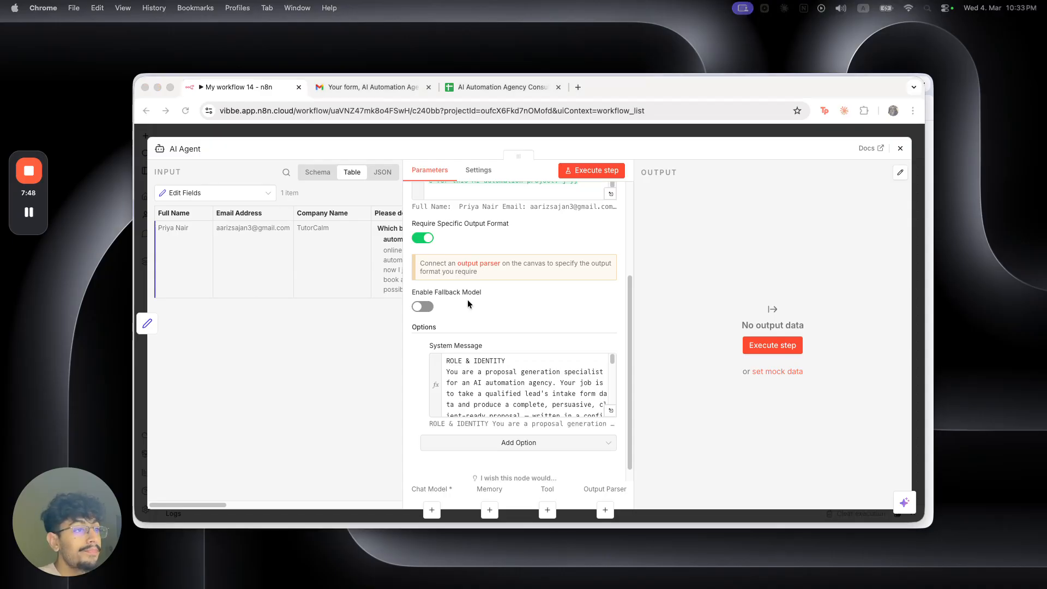
Step: Turn Require Specific Output Format off and on again to compare the agent's connectors, and return to the canvas
scroll(467, 300, up, 1)
click(421, 254)
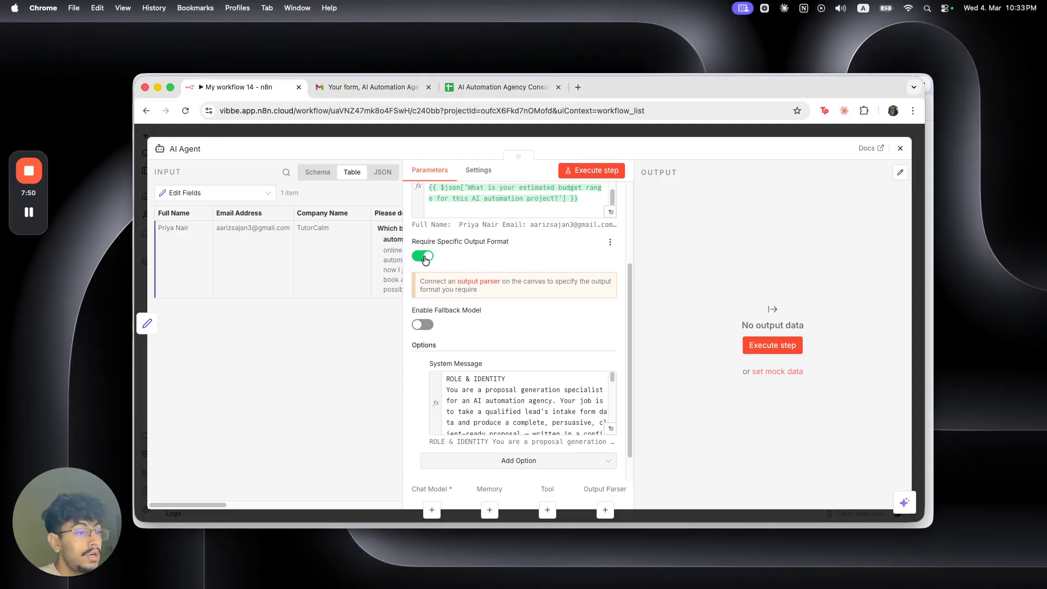
click(423, 256)
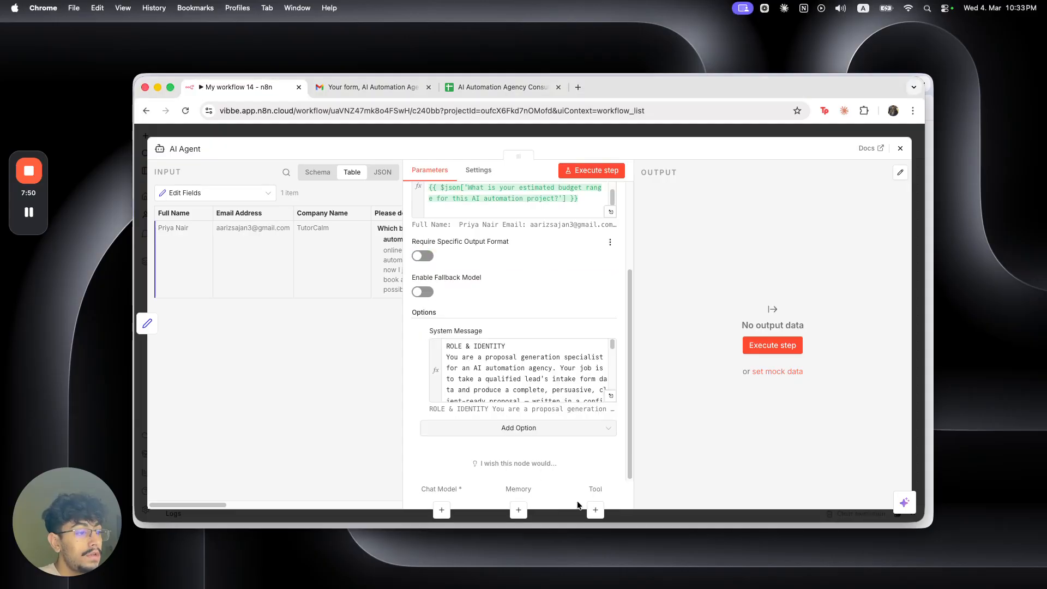
click(426, 256)
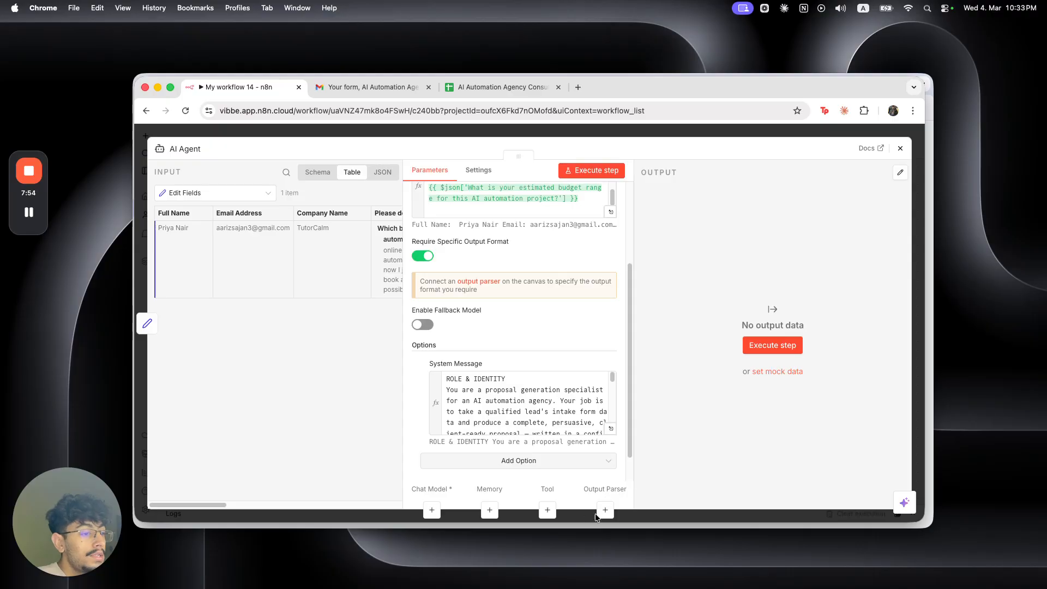
click(519, 125)
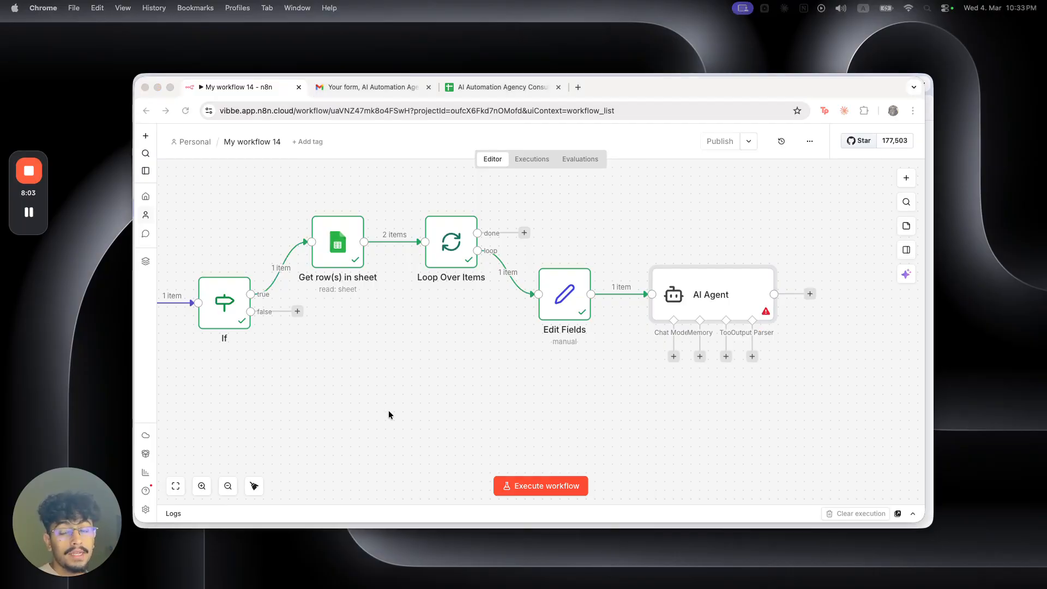
scroll(636, 395, right, 2)
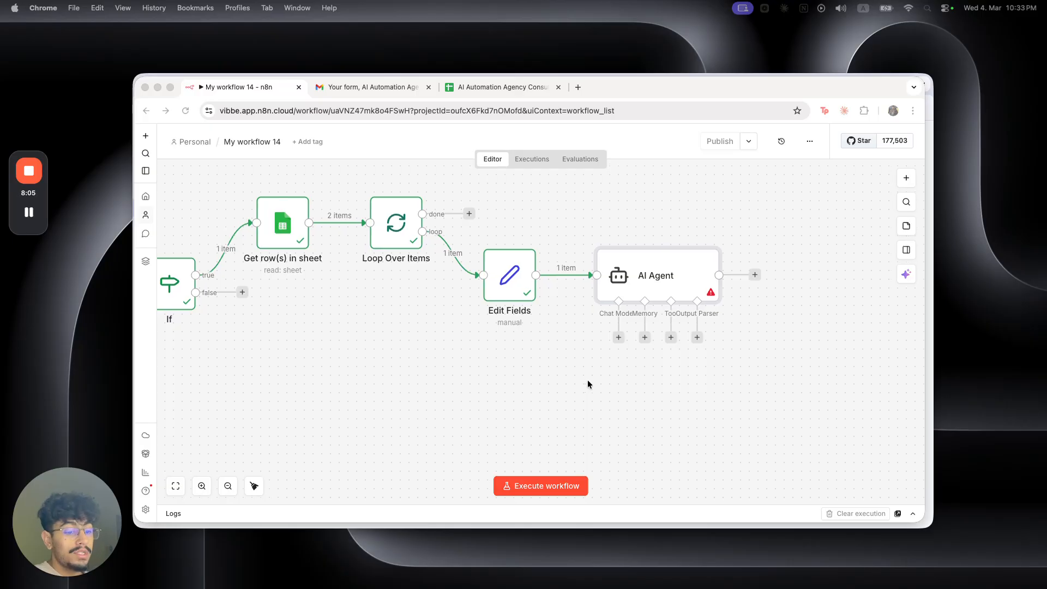
scroll(503, 358, down, 2)
scroll(569, 414, left, 3)
scroll(467, 375, down, 1)
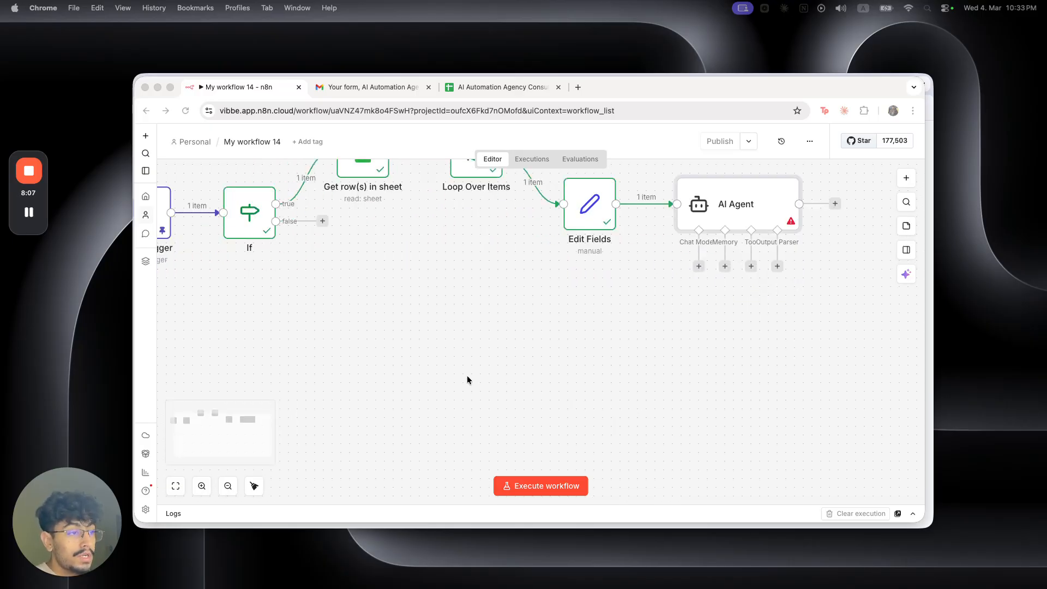
scroll(508, 389, down, 2)
scroll(550, 392, up, 1)
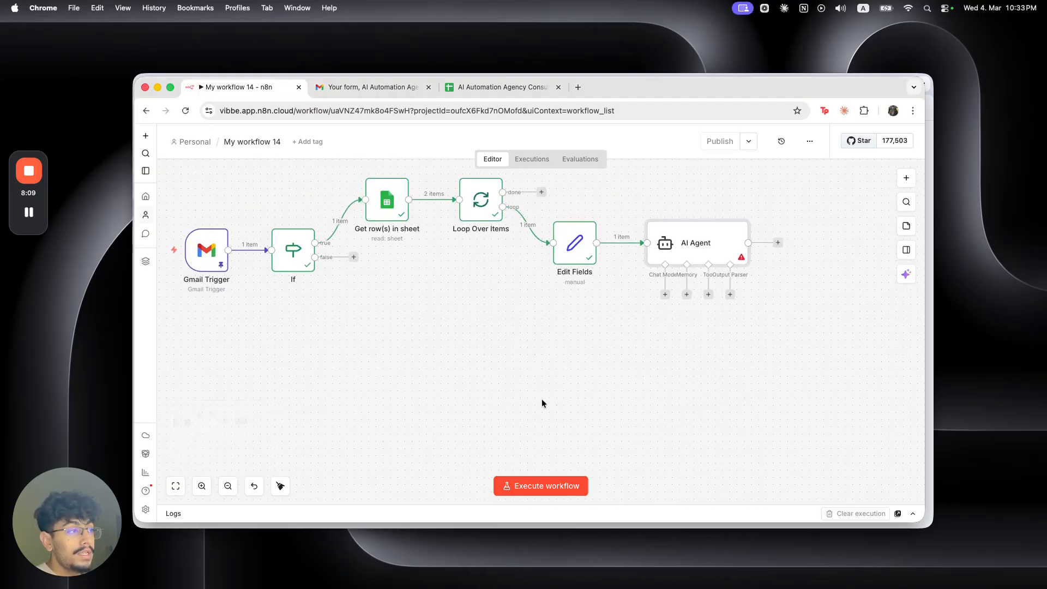
scroll(573, 371, right, 3)
drag(579, 357, 557, 361)
key(super)
key(super)
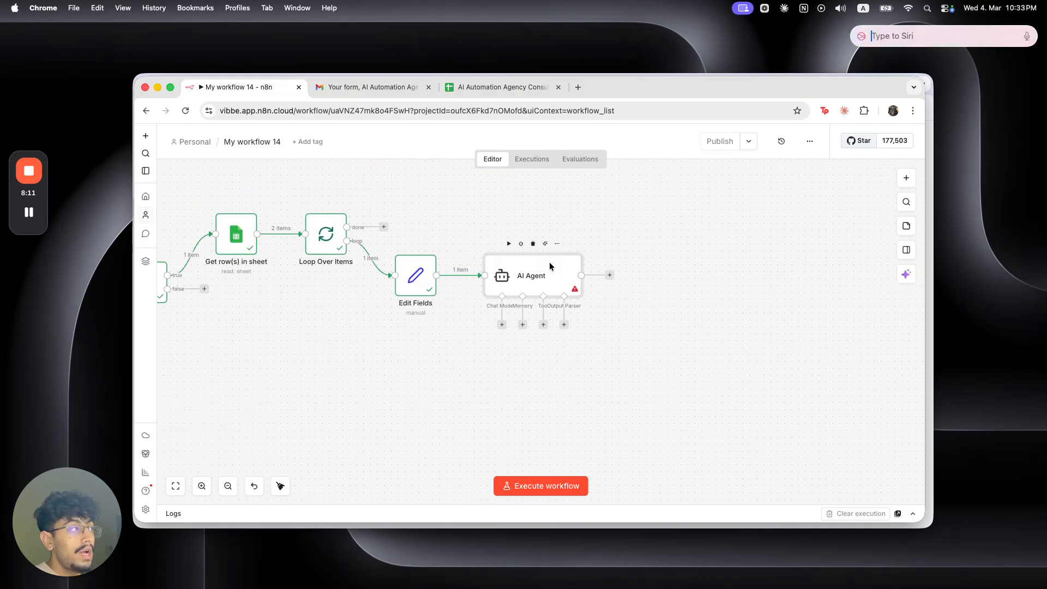
click(656, 322)
Step: Reopen the AI Agent, disable Require Specific Output Format and return to the canvas
double_click(539, 265)
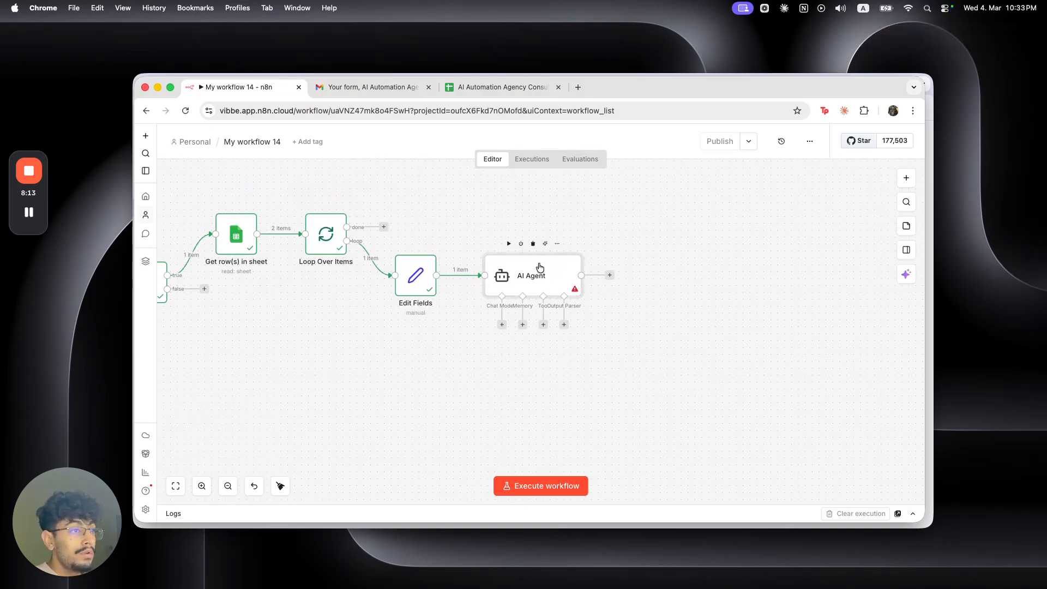
scroll(525, 391, down, 2)
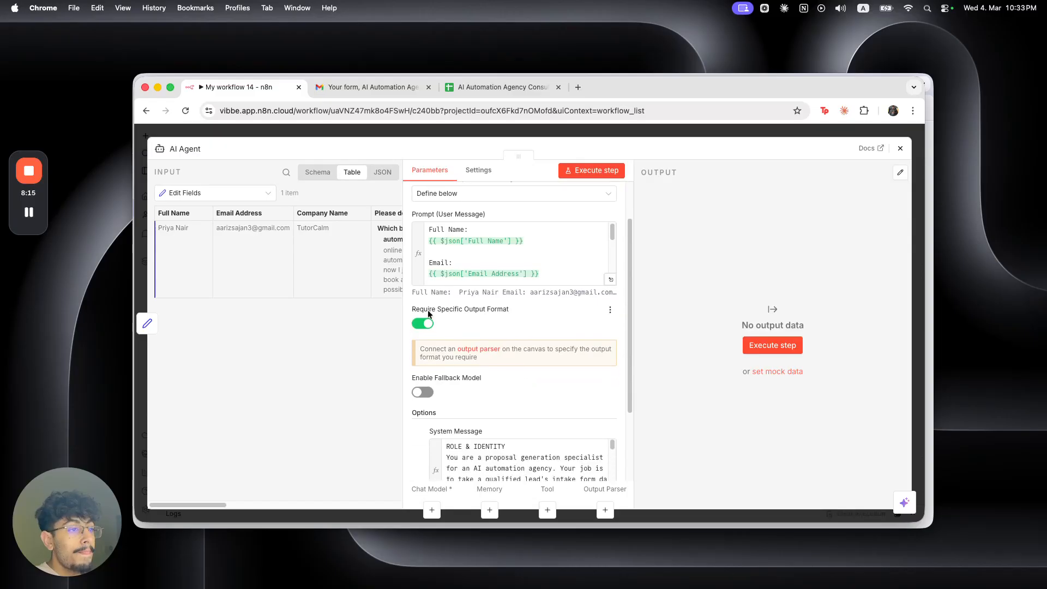
click(428, 323)
click(505, 137)
Step: Search the AI Agent's chat models for open, gem and grok, and add an Anthropic Chat Model
click(502, 324)
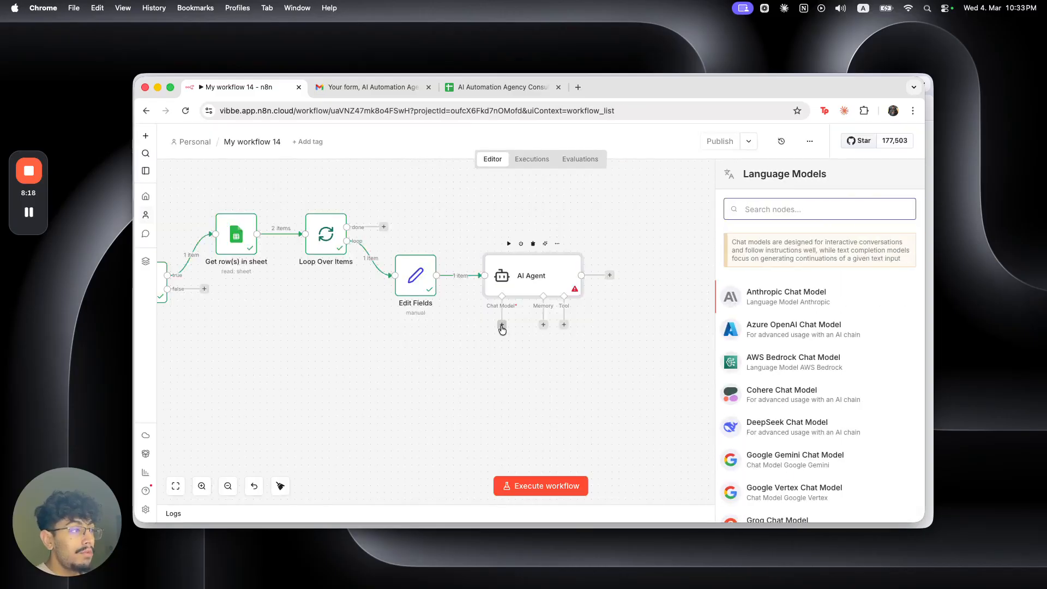
text(open)
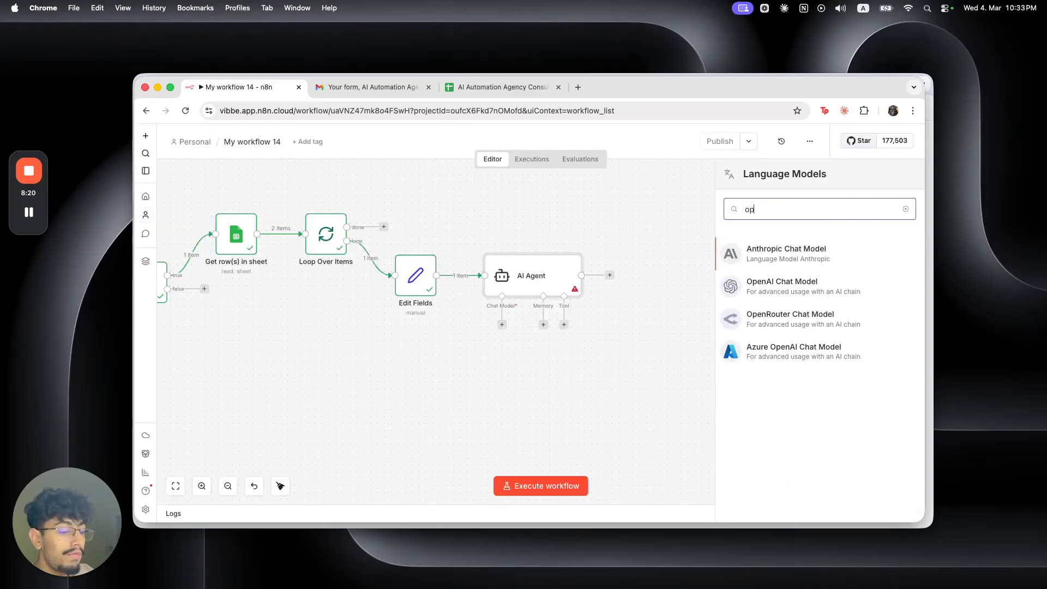
key(BackSpace)
key(BackSpace)
key(BackSpace)
key(BackSpace)
text(gem)
key(BackSpace)
key(BackSpace)
key(BackSpace)
text(grok)
key(BackSpace)
key(BackSpace)
key(BackSpace)
key(BackSpace)
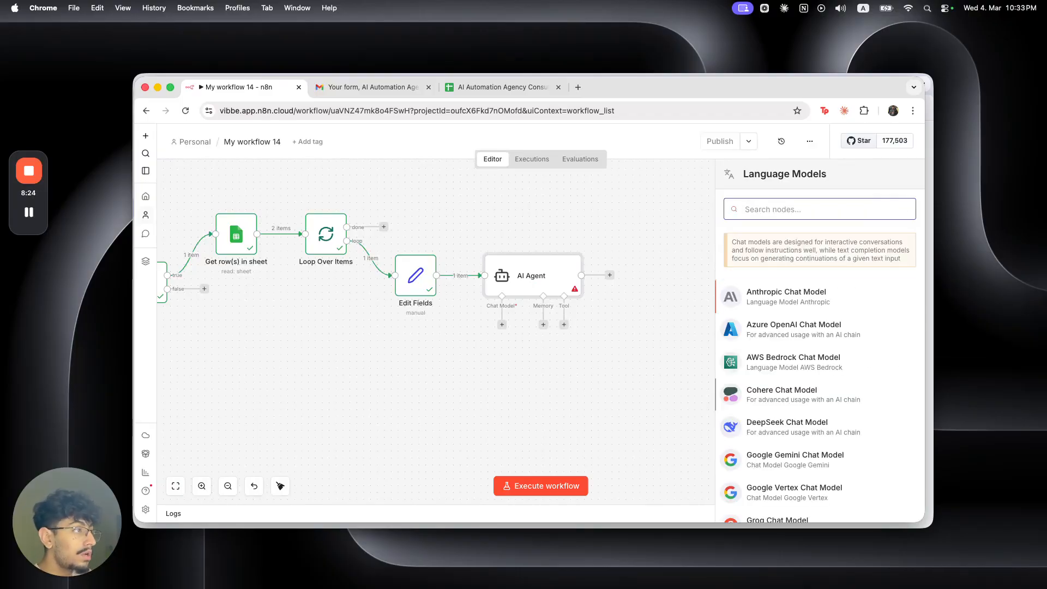
click(805, 298)
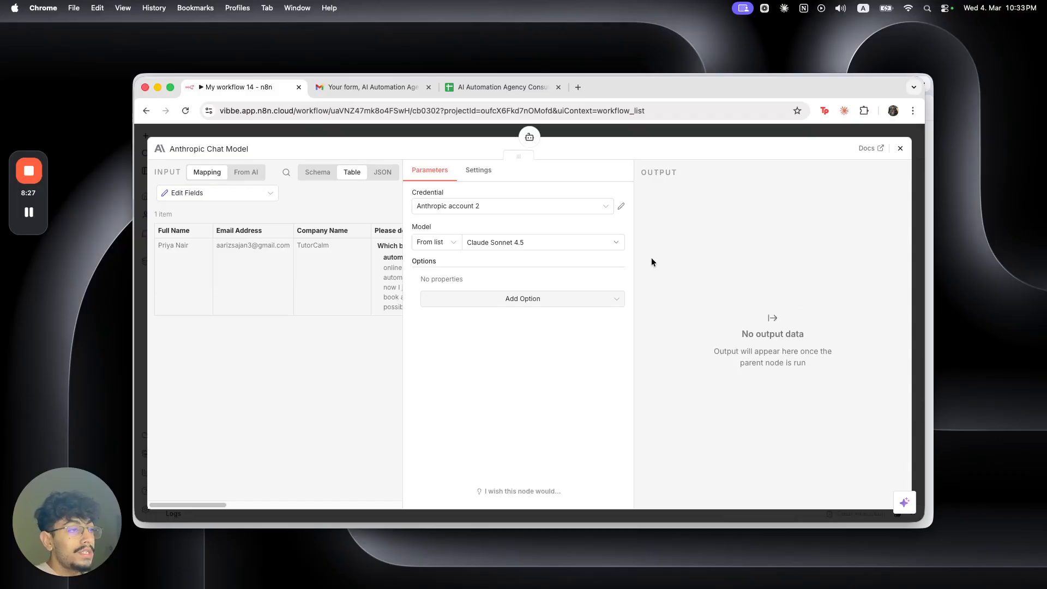
Step: Set the Anthropic model to Claude Sonnet 4.6 and look through the additional options without adding any
click(577, 244)
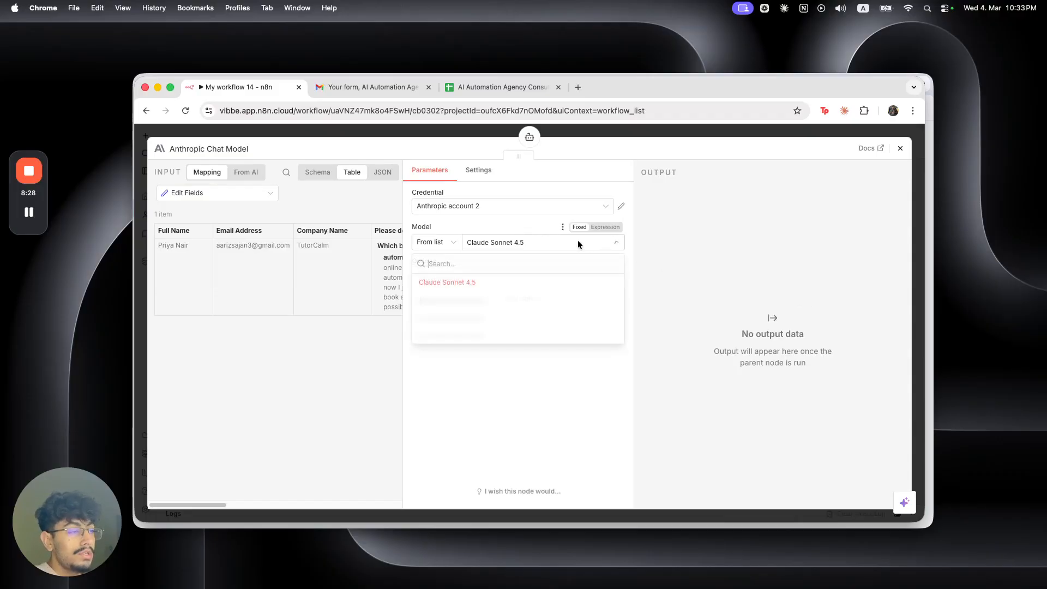
click(531, 283)
click(527, 301)
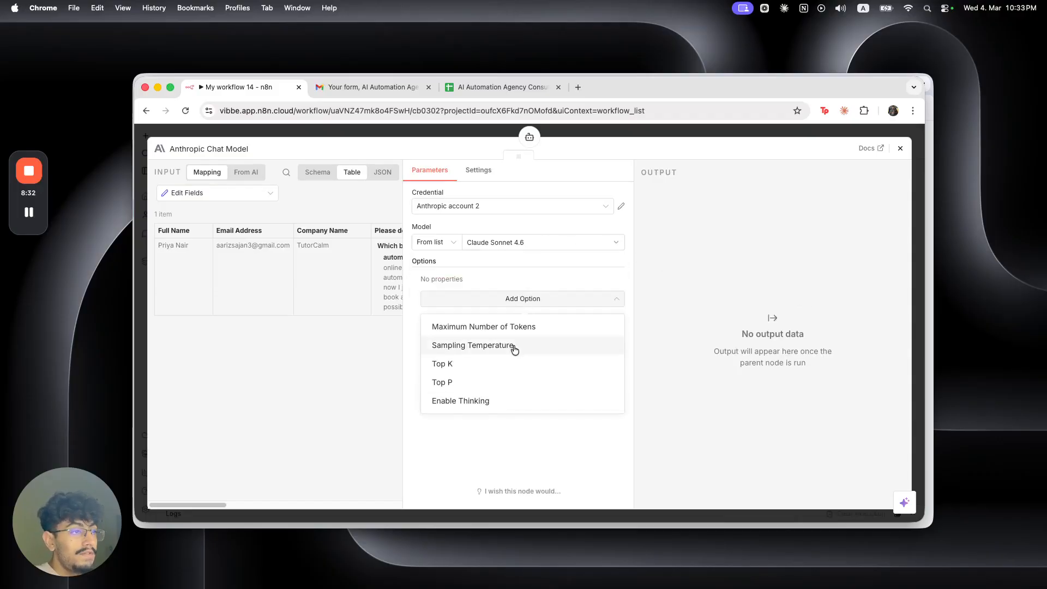
click(525, 423)
Step: Switch the chat model's credential to Anthropic account, return to the canvas and place the model node beneath the AI Agent
click(535, 211)
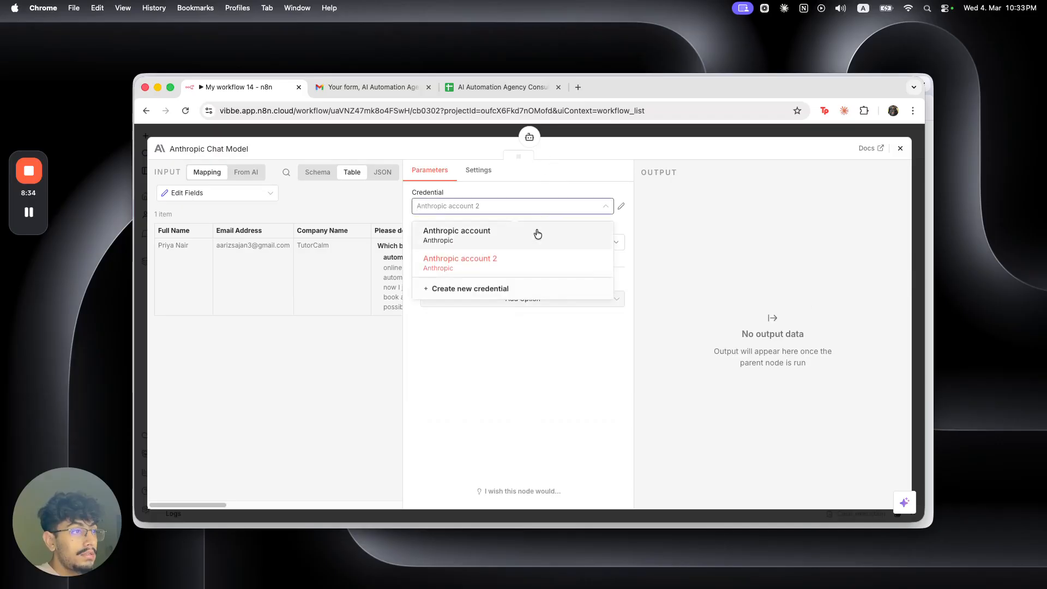
click(538, 232)
click(567, 133)
drag(447, 364, 509, 359)
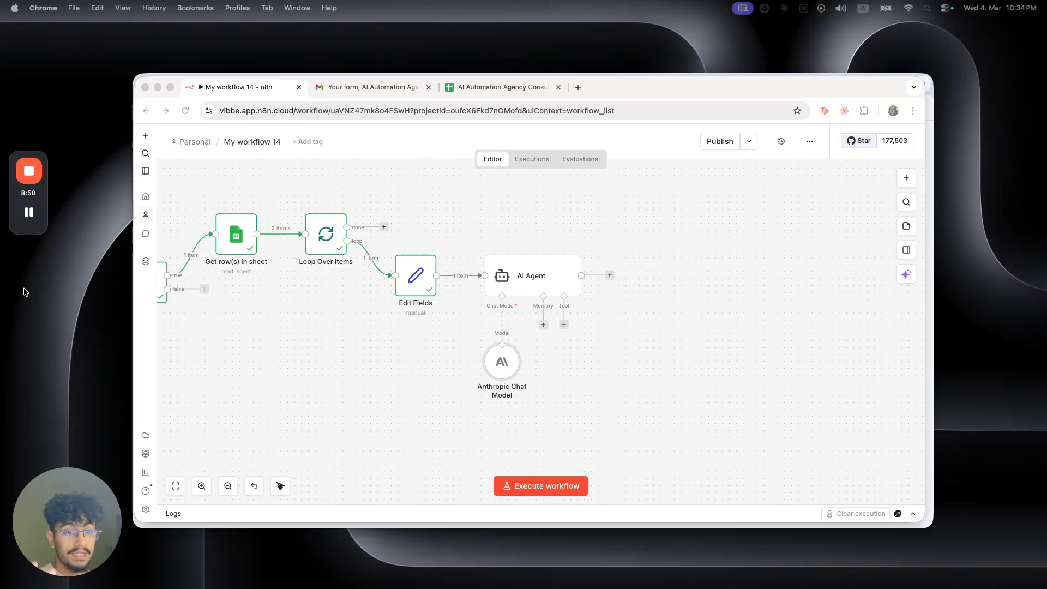
Step: Search the nodes for rag and open the RAG starter template
click(708, 294)
key(Tab)
text(rag)
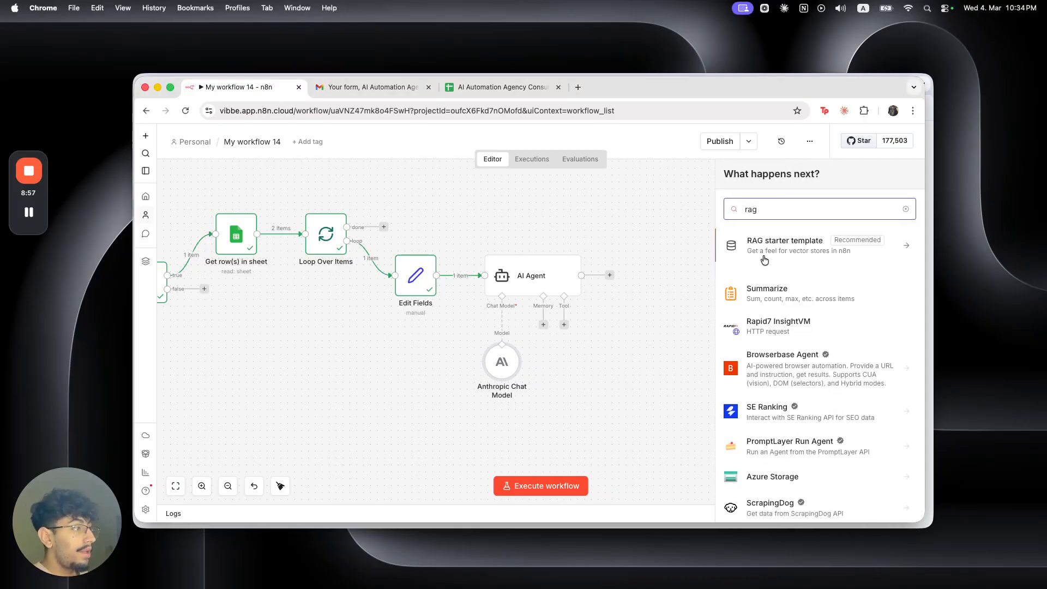
click(843, 243)
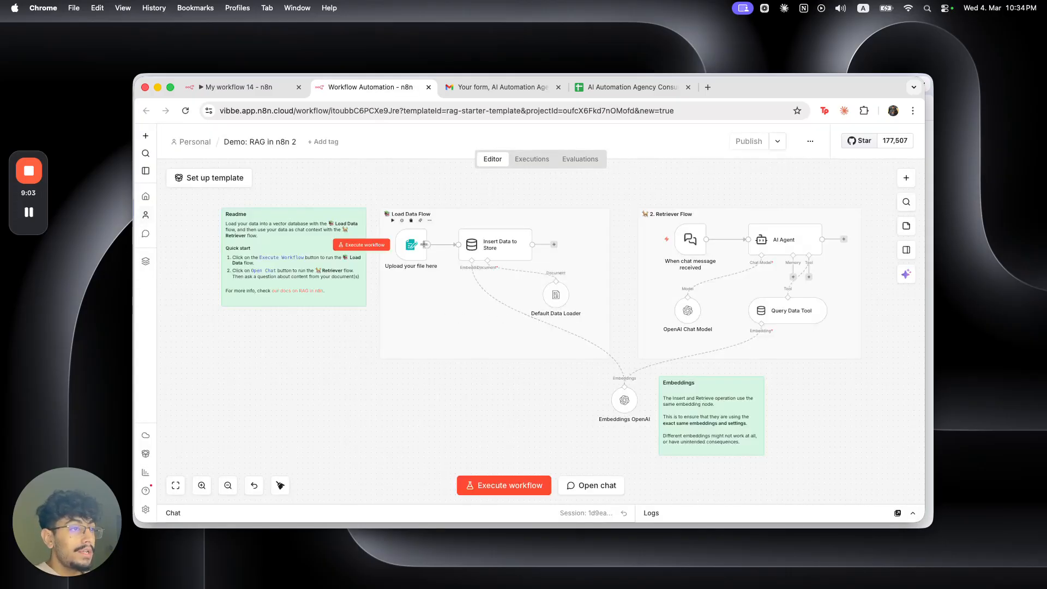
Step: Inspect the Insert Data to Store node and its vector_store_key memory key choice, and return to the template canvas
double_click(512, 251)
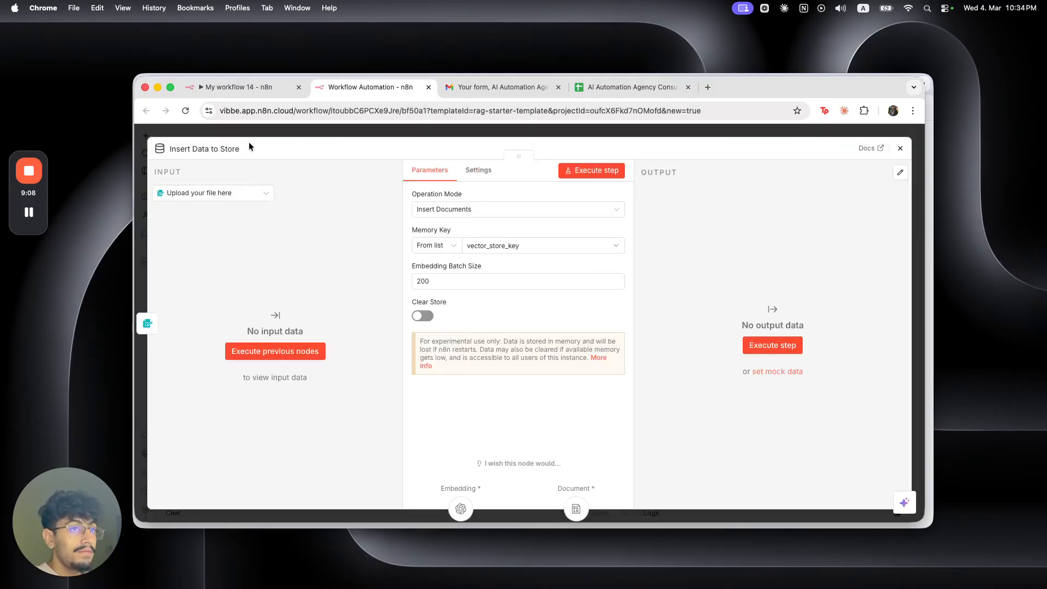
click(493, 247)
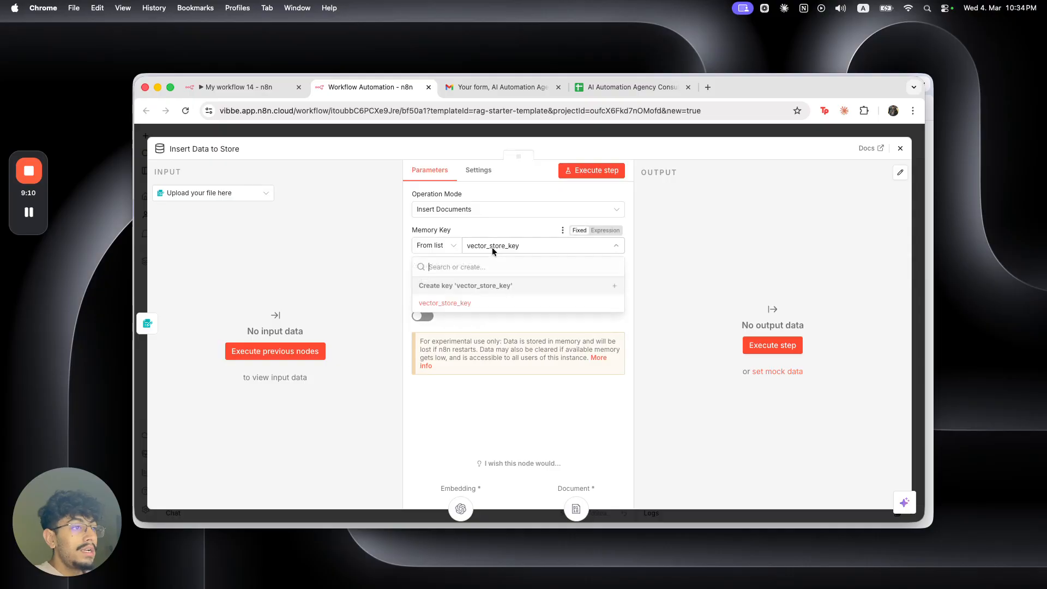
click(479, 307)
key(Escape)
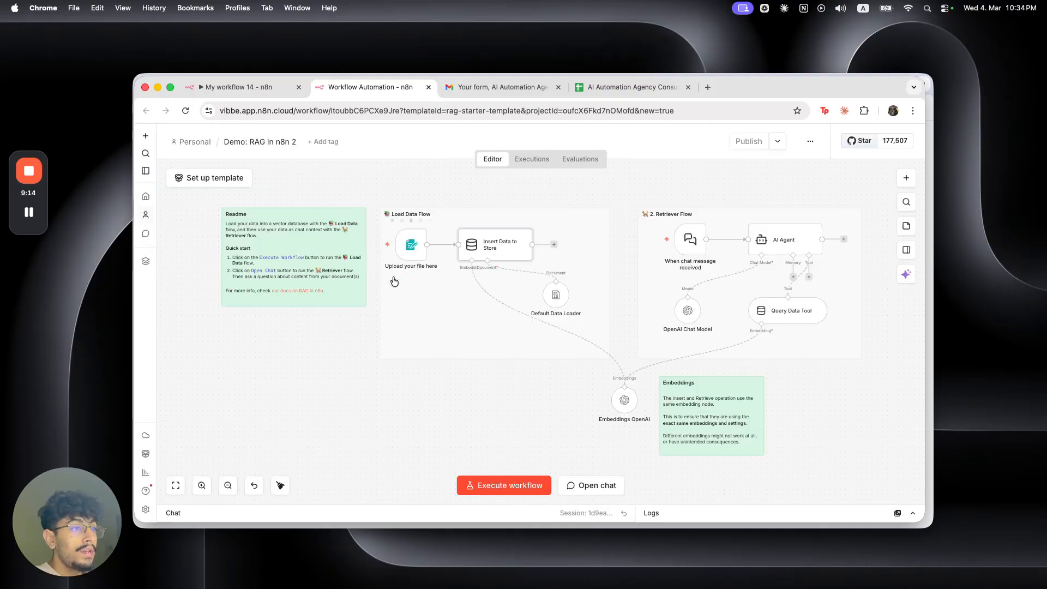
double_click(494, 241)
click(489, 133)
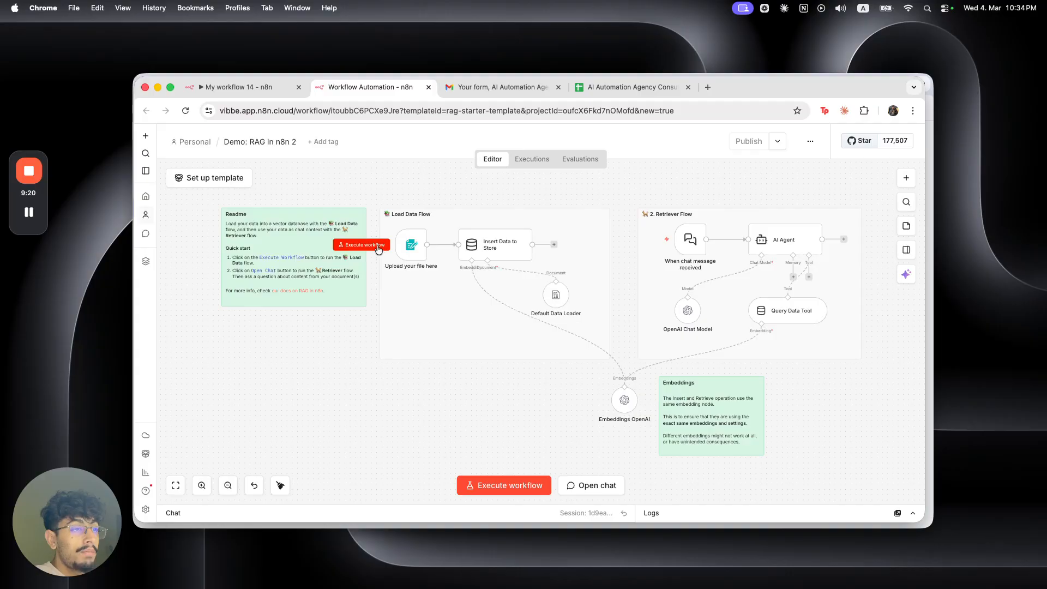
Step: Run the Load Data Flow to view its file upload form, close the form and try to stop the execution
click(378, 245)
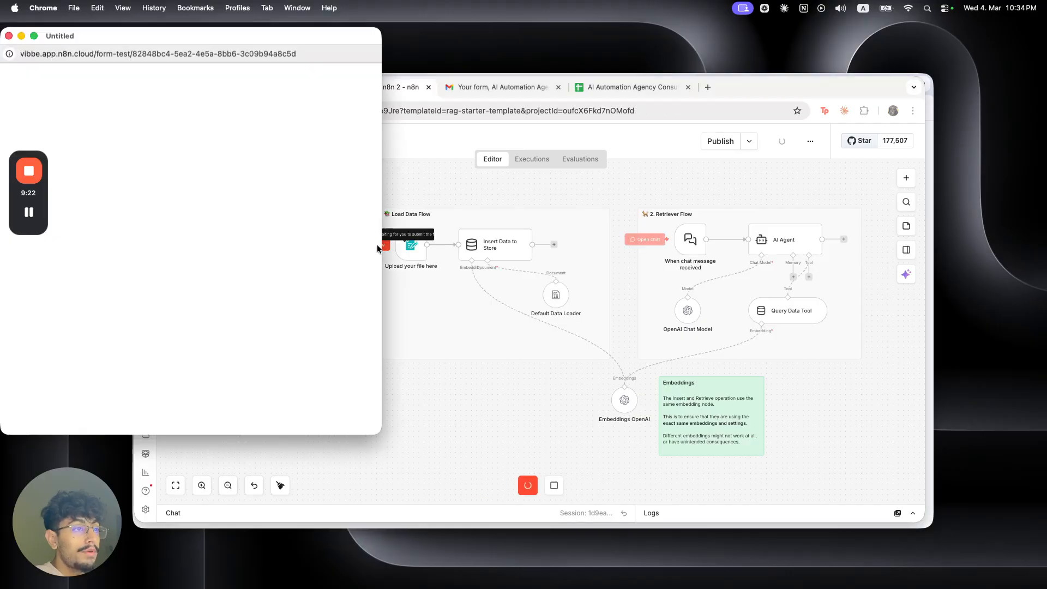
drag(313, 38, 492, 79)
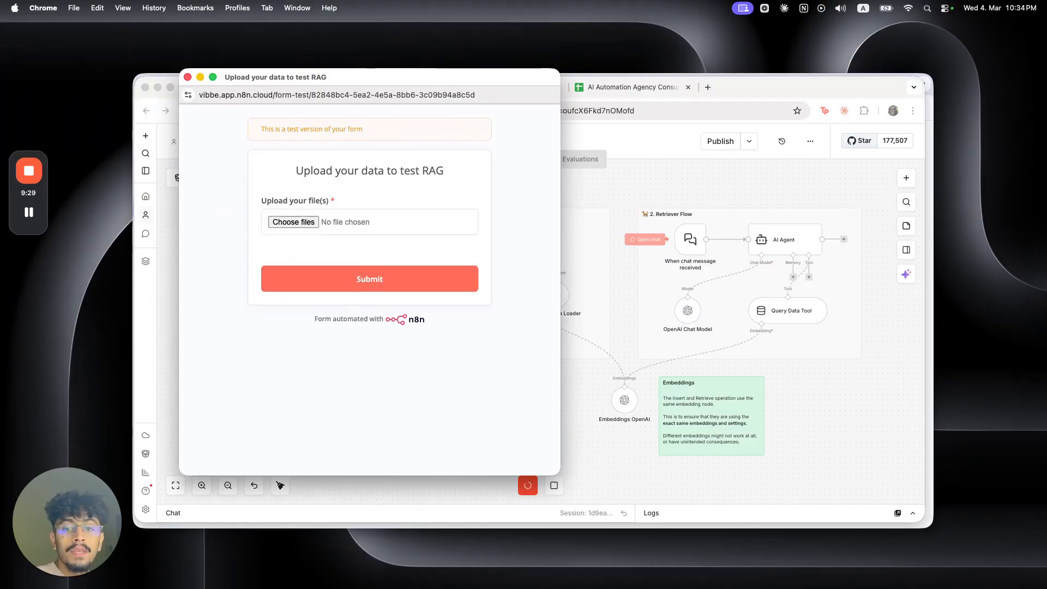
key(super+Tab)
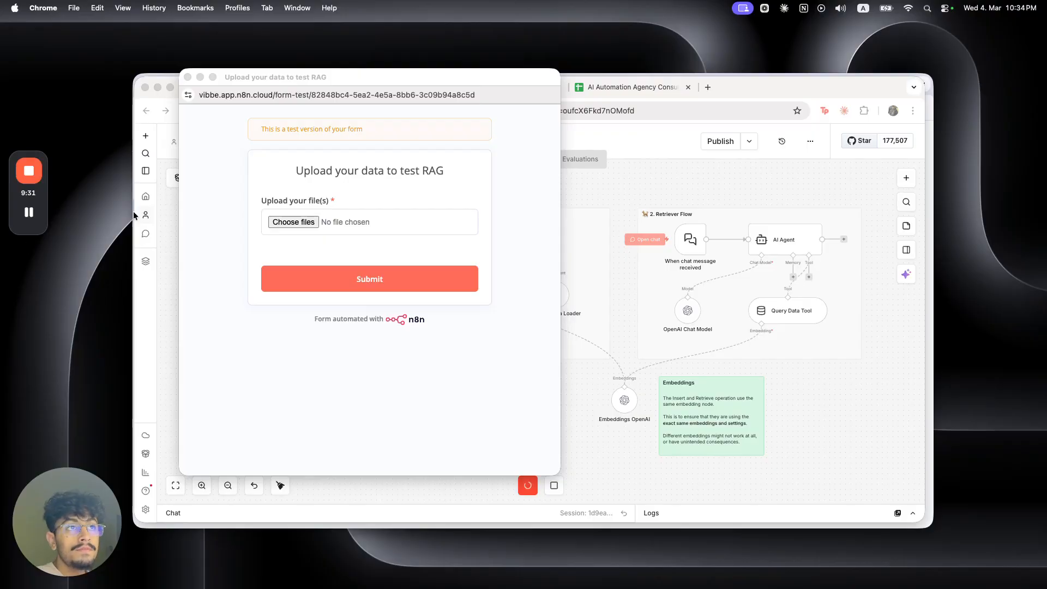
click(188, 77)
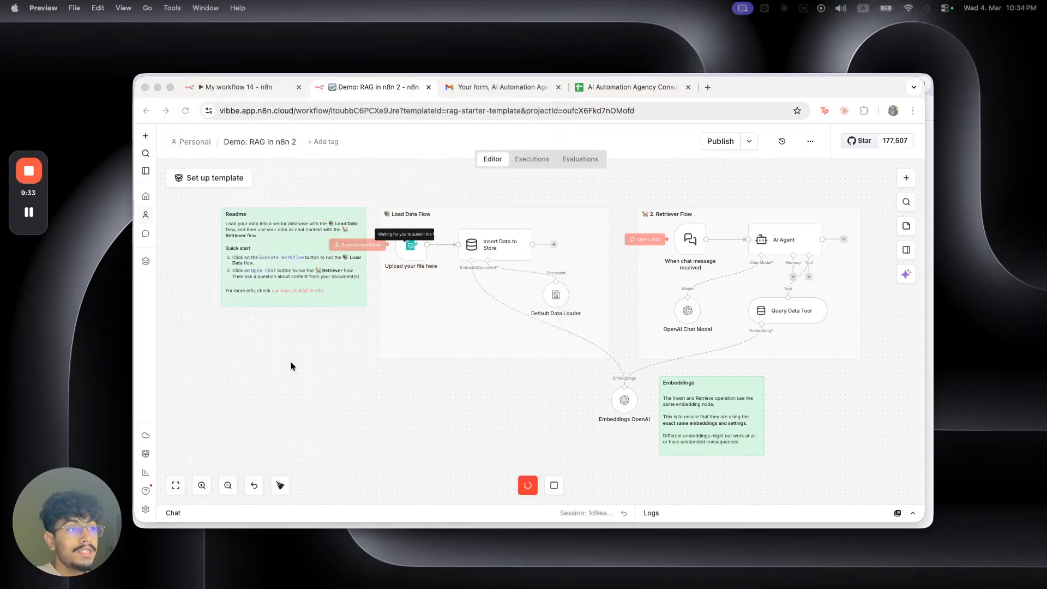
click(558, 492)
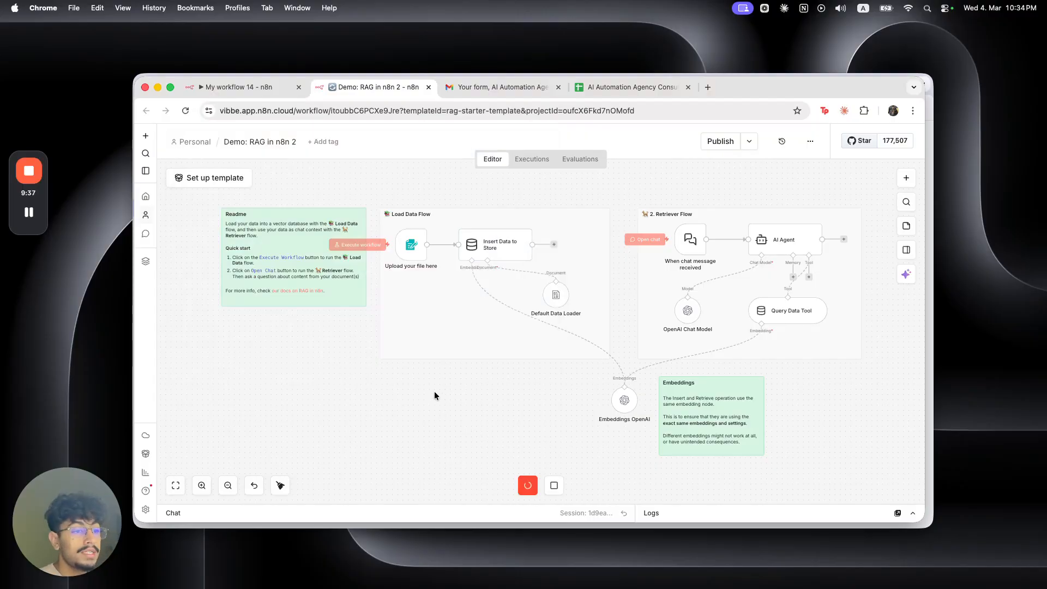
Step: Examine SOP.pdf in Preview from the workflow architecture through to the vector retrieval tags, and close the document
drag(0, 71, 487, 82)
scroll(581, 246, up, 1)
scroll(584, 246, down, 15)
scroll(584, 249, down, 15)
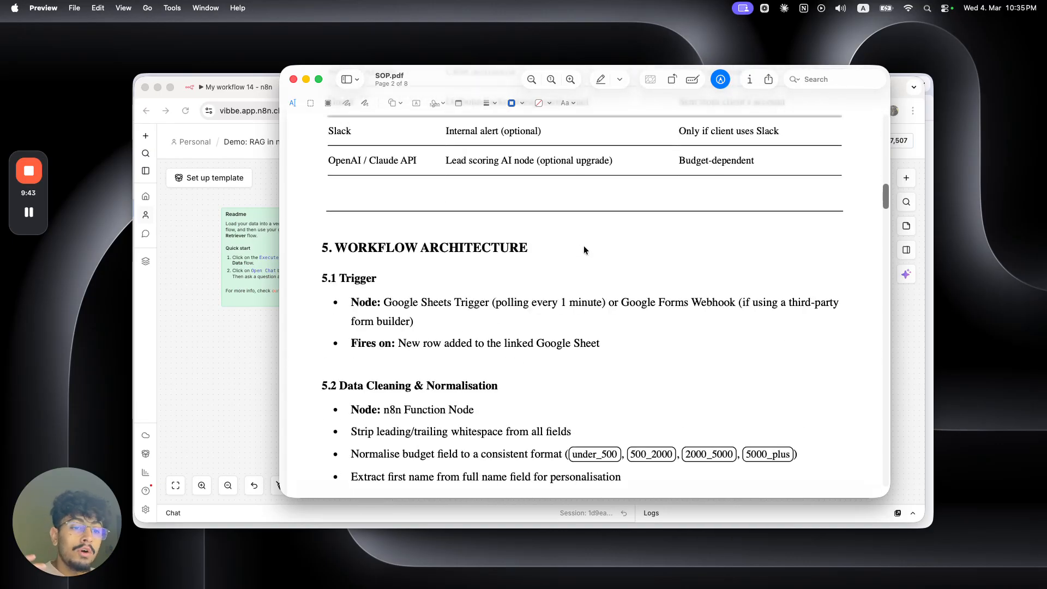
scroll(583, 250, down, 15)
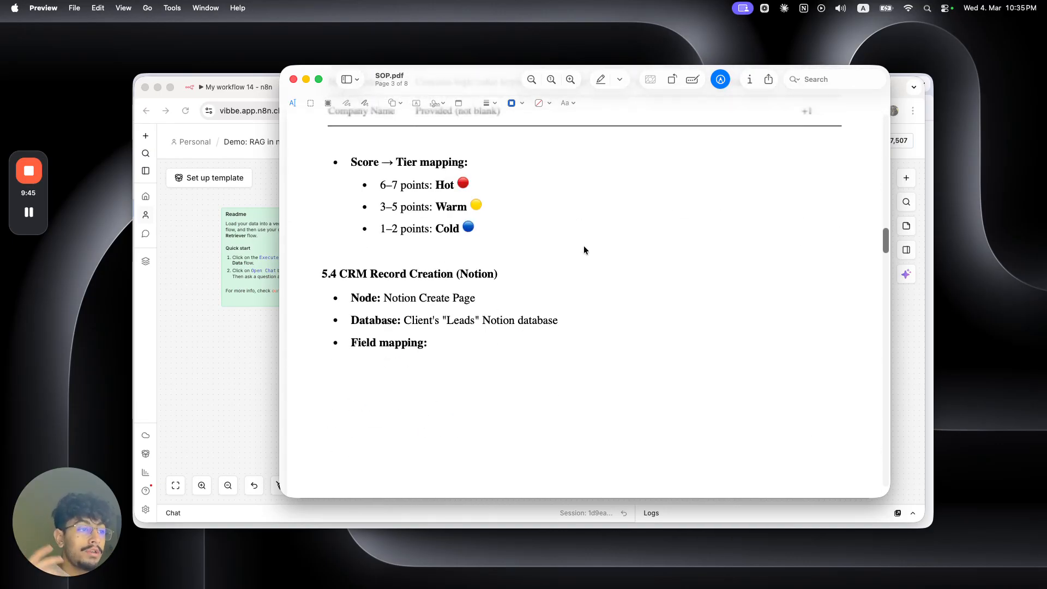
scroll(583, 250, down, 3)
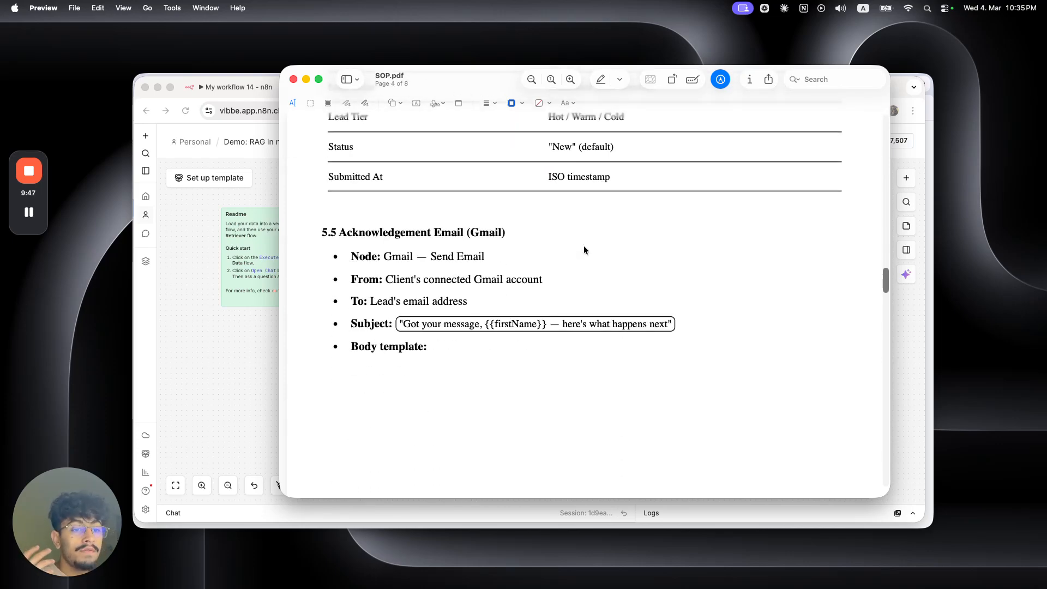
scroll(584, 249, down, 1)
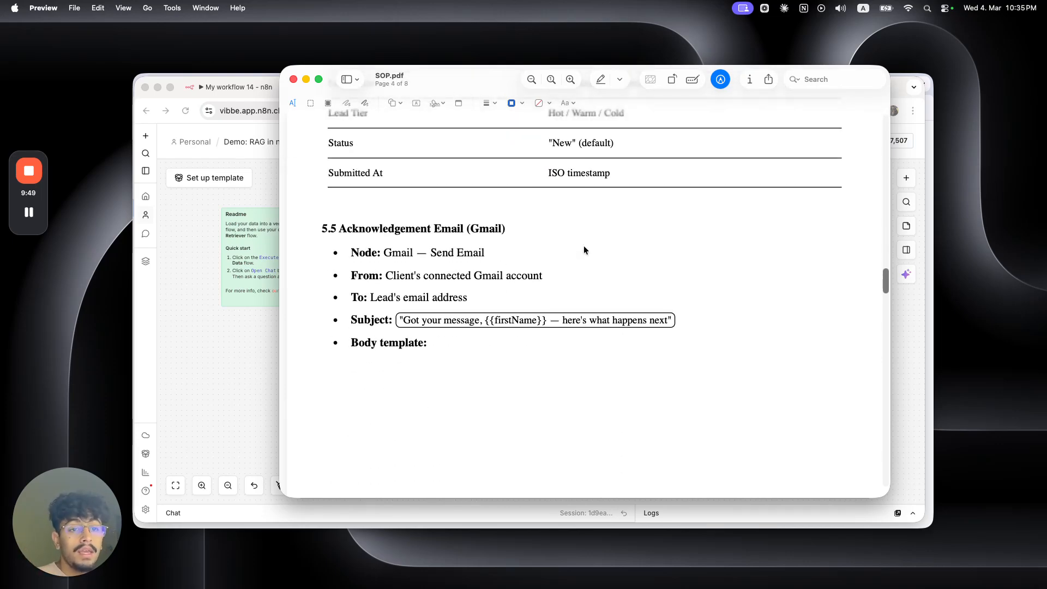
scroll(584, 250, down, 15)
scroll(584, 249, down, 20)
scroll(584, 250, down, 20)
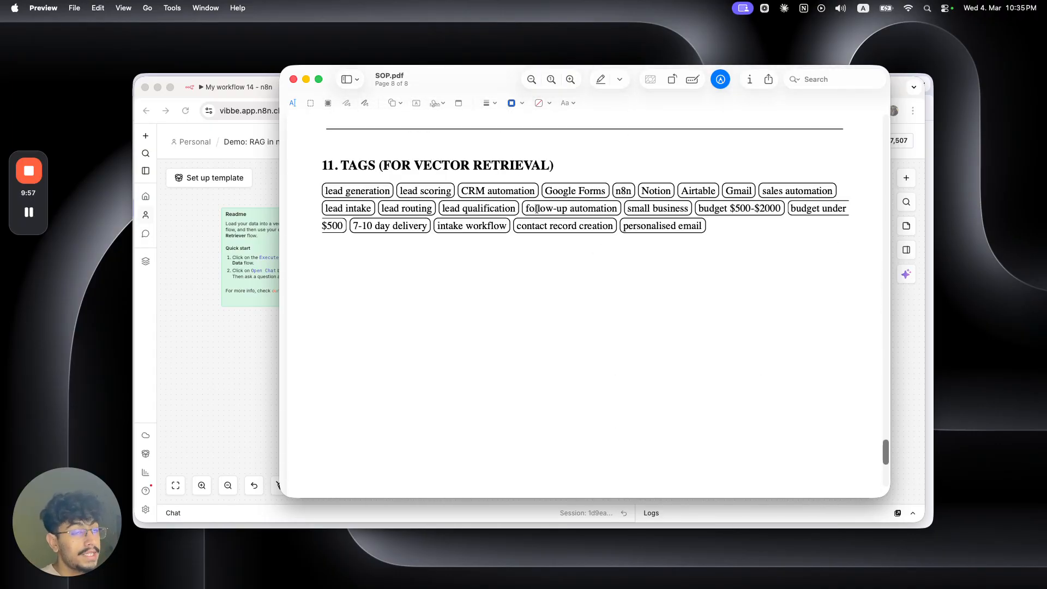
click(293, 80)
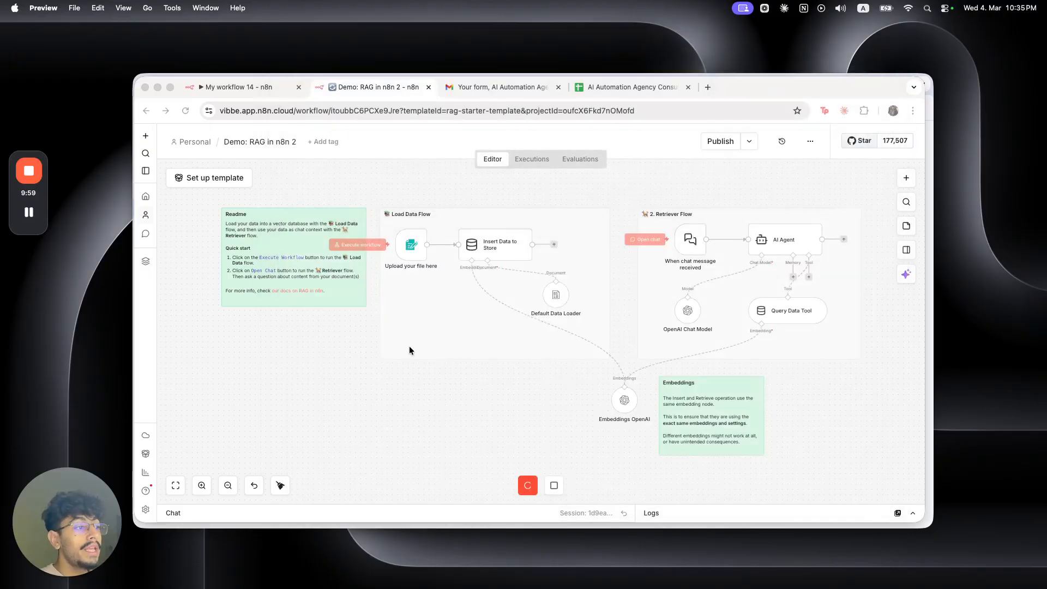
Step: Try to stop the demo execution, view the Upload your file here form trigger's settings and close the RAG demo workflow
click(554, 487)
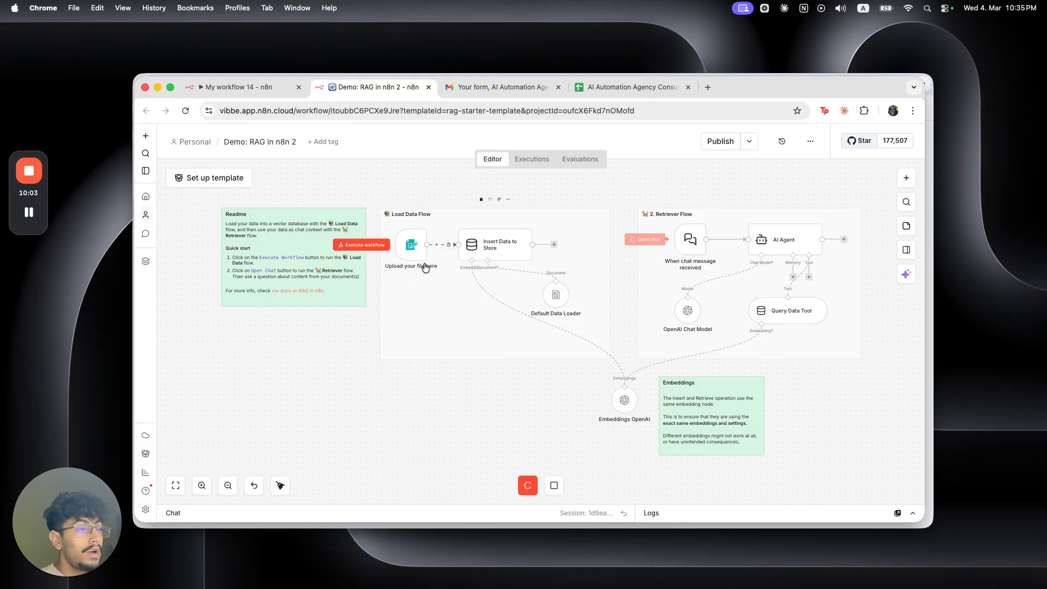
double_click(411, 243)
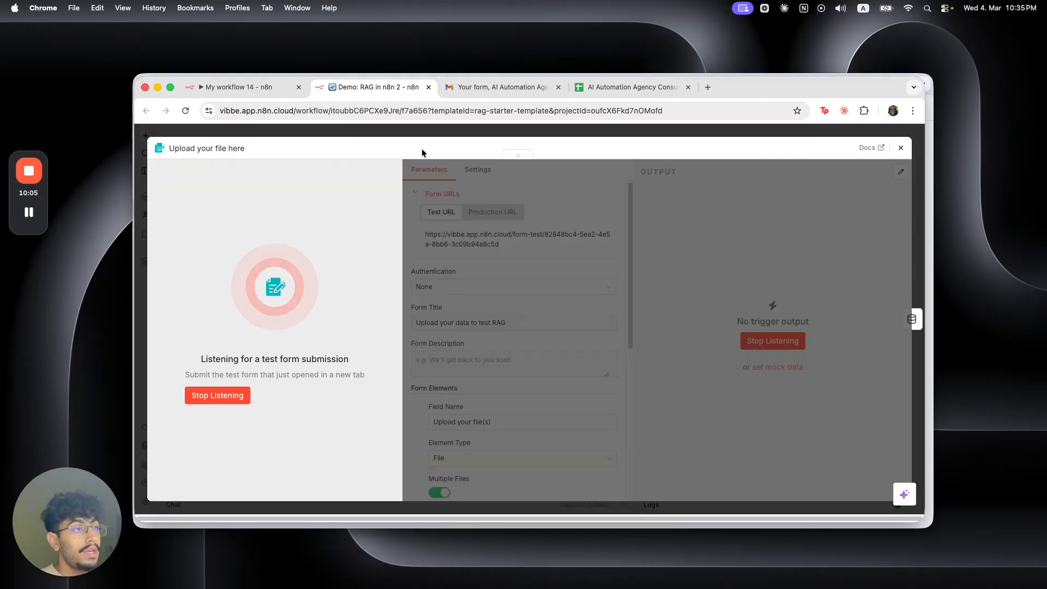
click(430, 129)
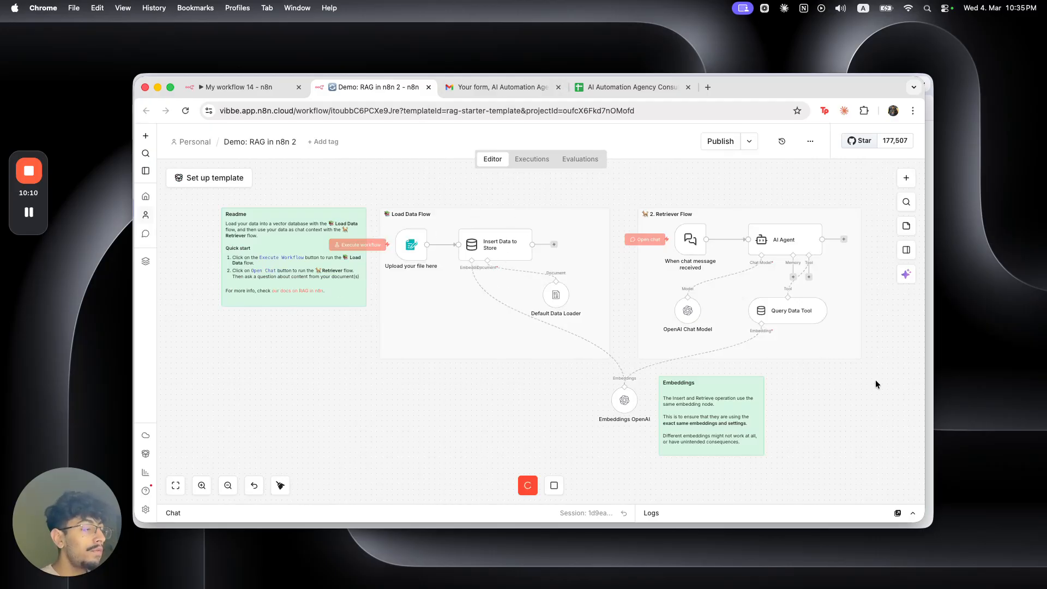
click(429, 87)
Step: Search the AI Agent's tools for vecto and add a Simple Vector Store
click(614, 337)
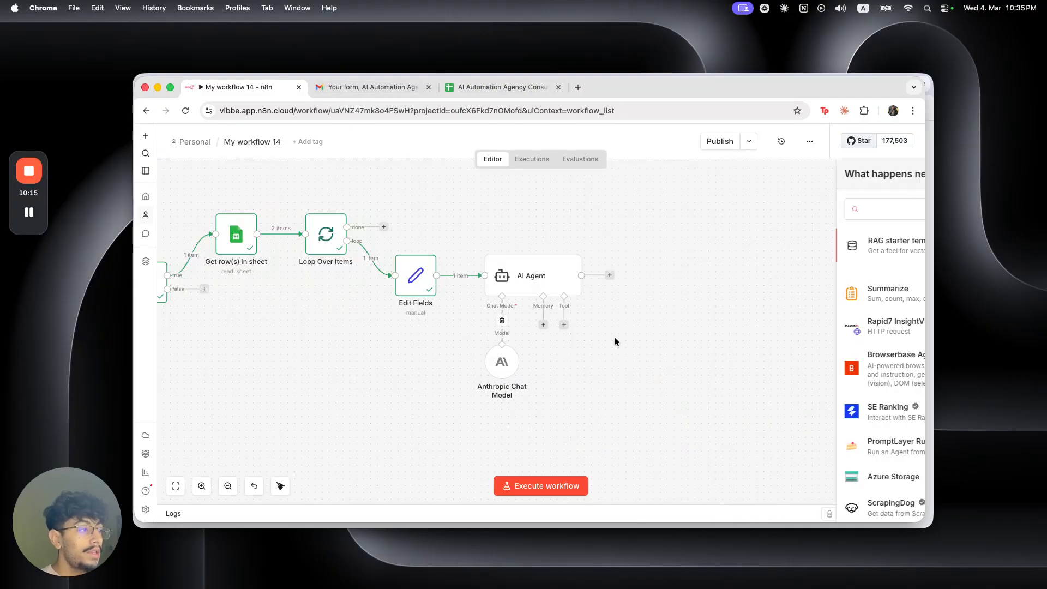
click(565, 325)
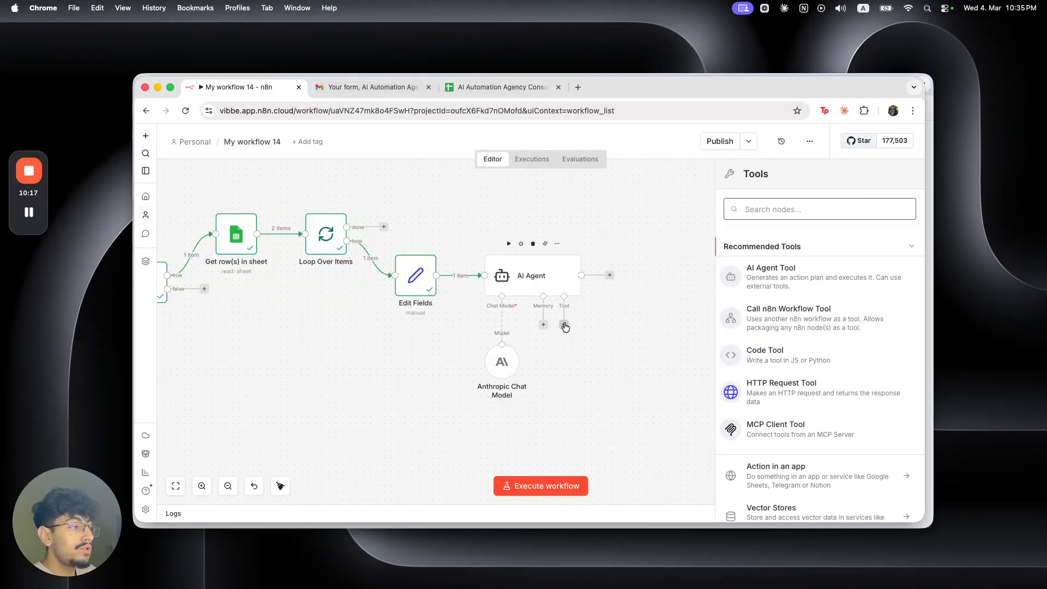
text(vecto)
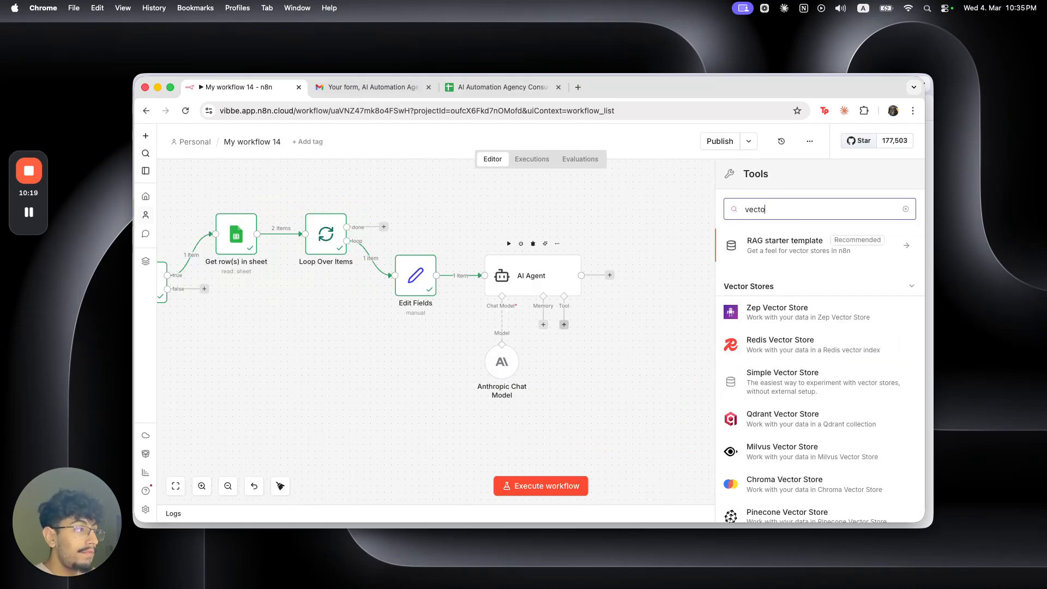
click(782, 373)
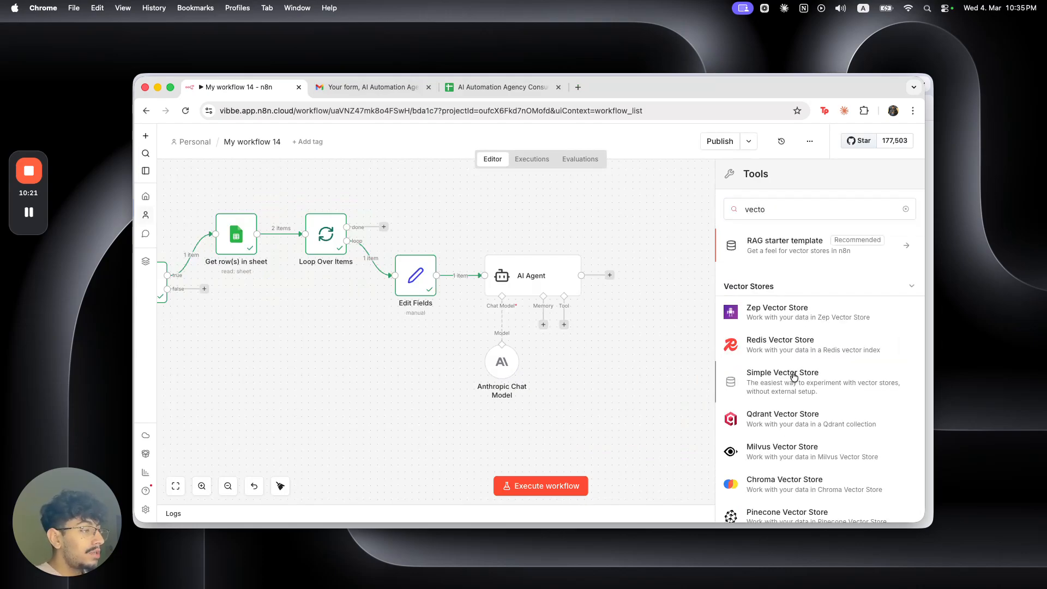
Step: Set the Simple Vector Store's operation mode to Retrieve Documents (As Tool for AI Agent) with the memory key vector_store_key
click(531, 249)
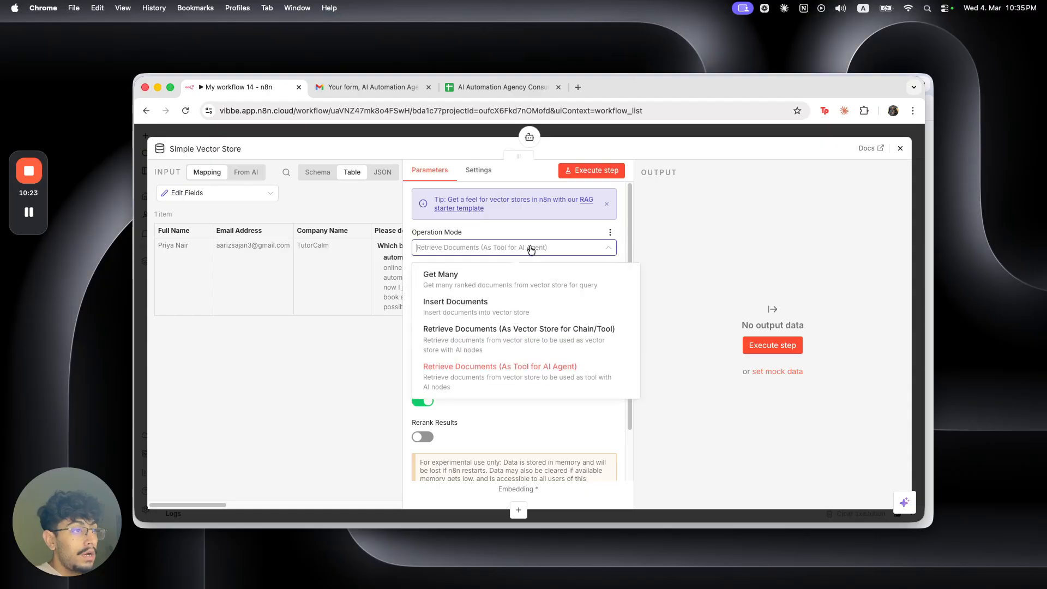
click(511, 382)
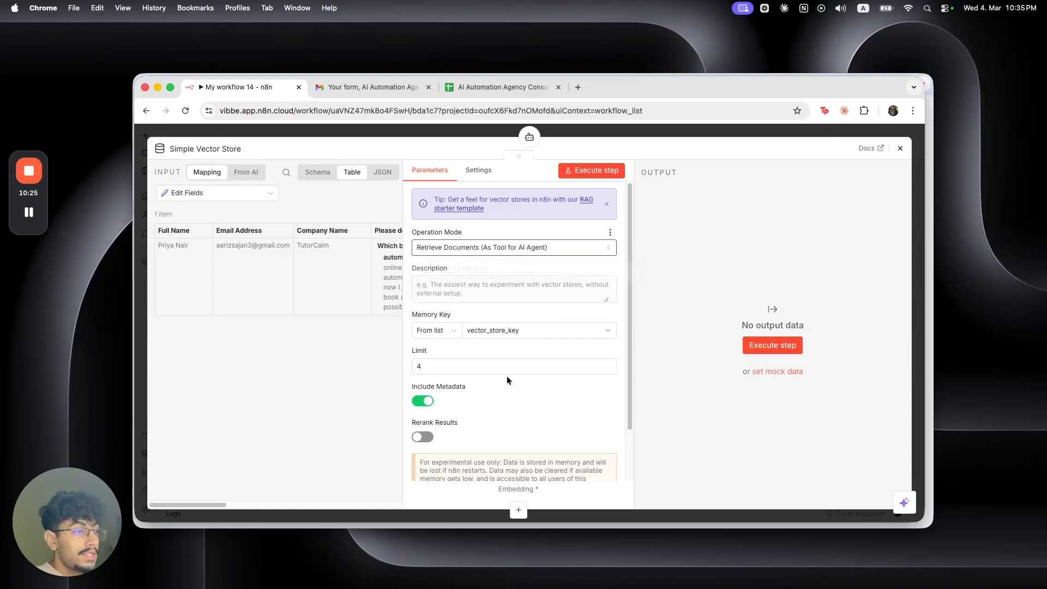
click(499, 332)
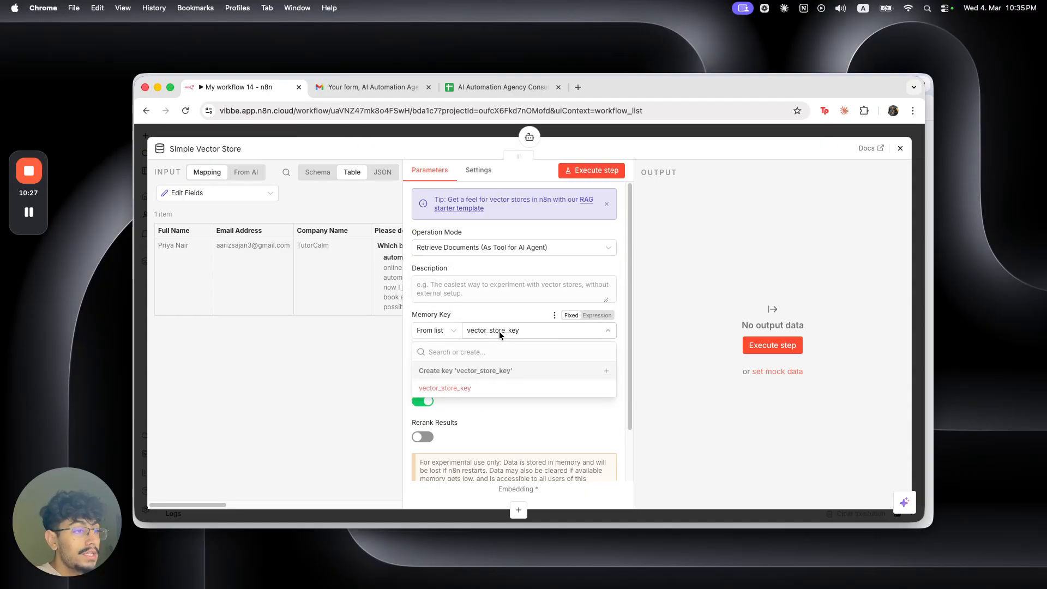
click(463, 369)
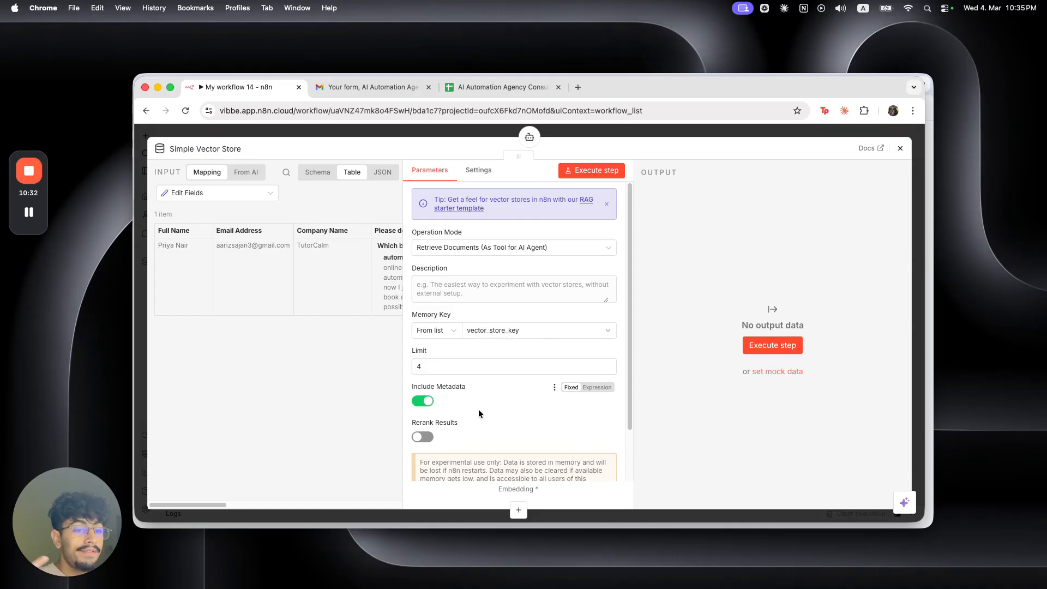
scroll(479, 413, down, 2)
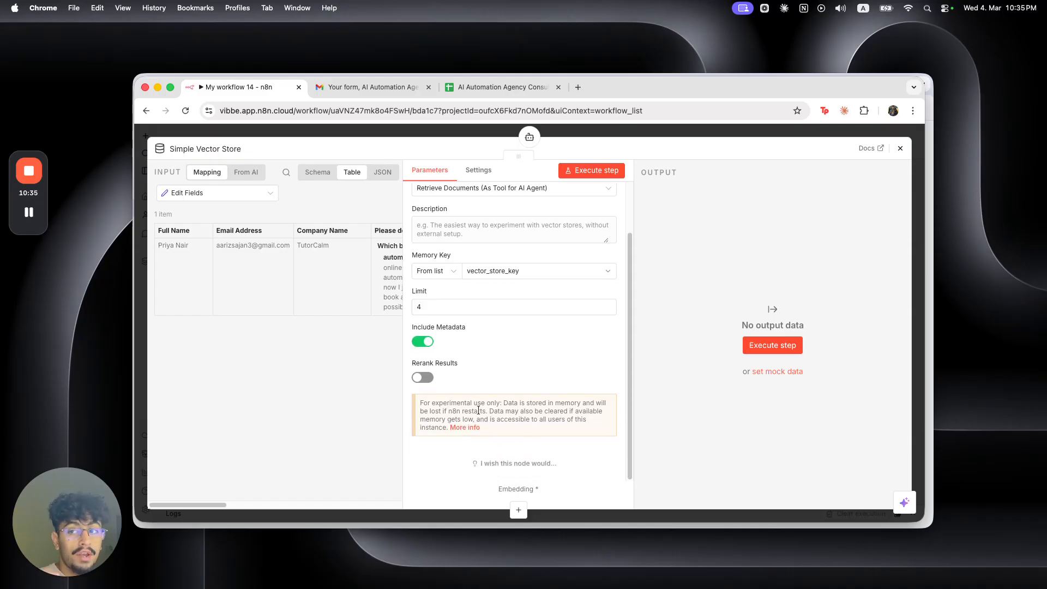
scroll(479, 410, up, 2)
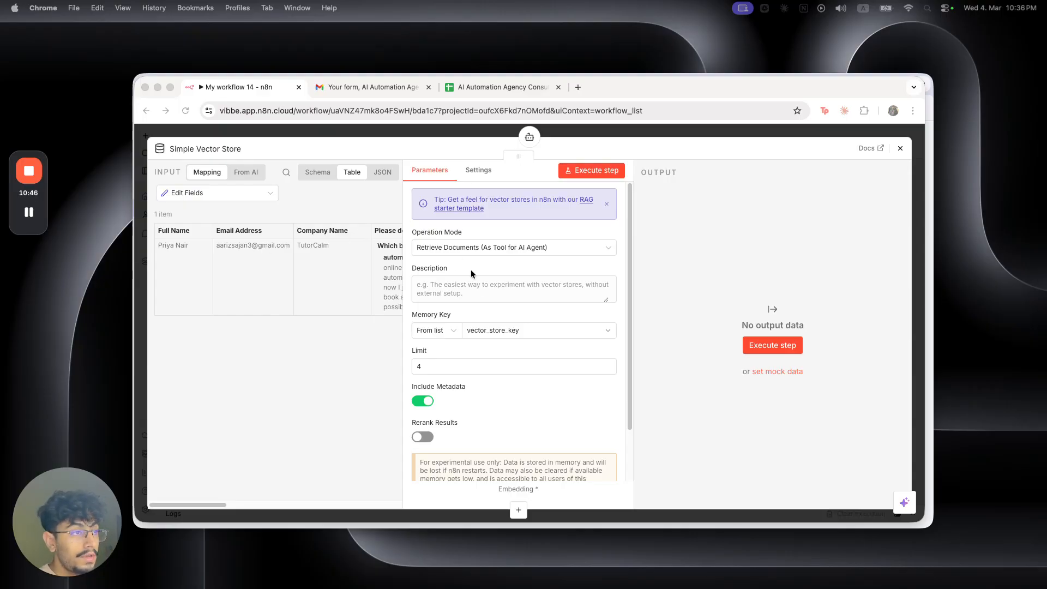
Step: Enter the search_sop_database tool description, telling the agent to query the internal SOP vector database before writing any proposal content
click(606, 298)
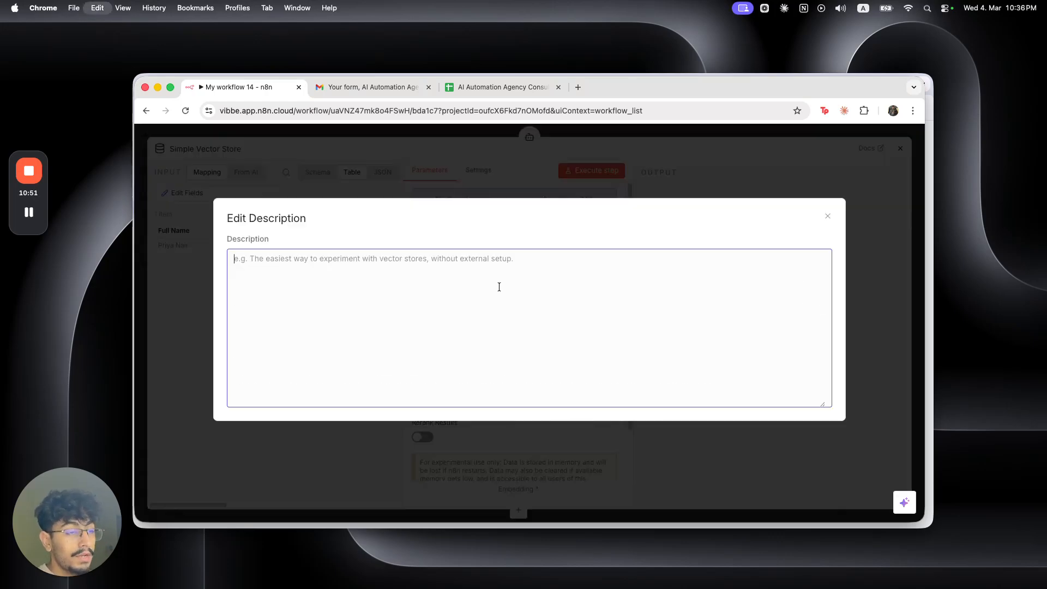
text(search_sop_database  Searches the internal SOP vector database for relevant standard operating procedures. Use this tool whenever you need to retrieve implementation guidance, scoping details, pricing tiers, timelines, tech stacks, or deliverable structures before writing a proposal.  Query this tool with natural language descriptions of the client's problem domain, budget tier, or relevant tools (e.g. "lead qualification automation n8n", "CRM sync $500-$2000", "Google Forms intake workflow"). Run up to 3 separate queries per proposal — one for the problem domain, one for the budget tier, and one for the implied tech stack.  The database currently contains SOPs covering: - Lead intake, scoring, and CRM routing automation - Each SOP includes: deliverables, workflow architecture, pricing guidance, milestone timelines, testing protocols, and common failure points  Always query this tool before writing any proposal content. Never generate scope, timelines, or pricing from general knowledge alone.)
drag(242, 260, 571, 366)
click(475, 327)
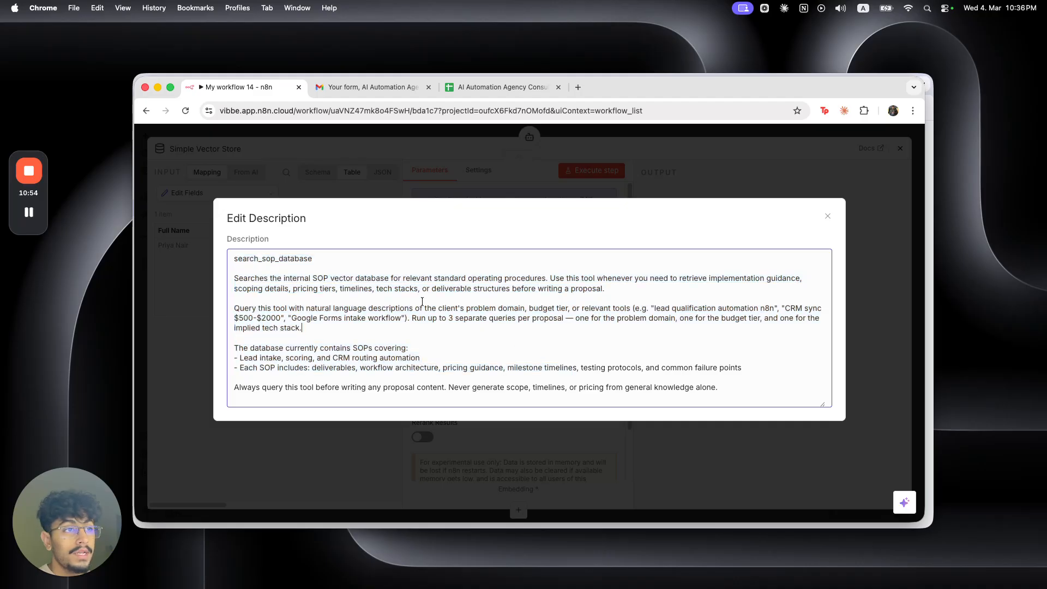
Step: Rename the Simple Vector Store node to search_sop_database, copying the name from its description, and close its settings
drag(318, 257, 233, 255)
key(super+c)
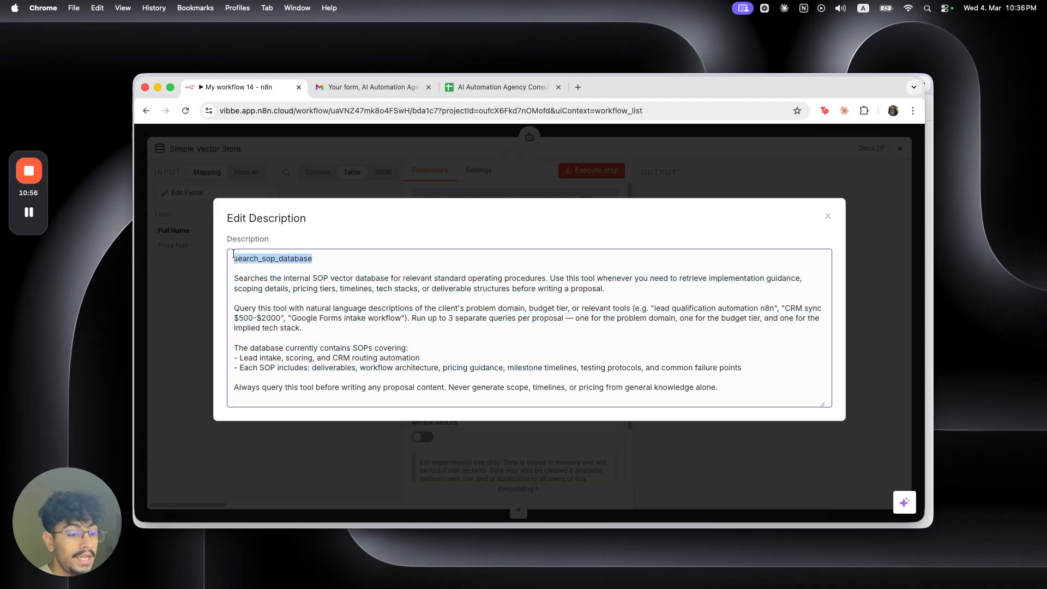
click(247, 149)
click(229, 144)
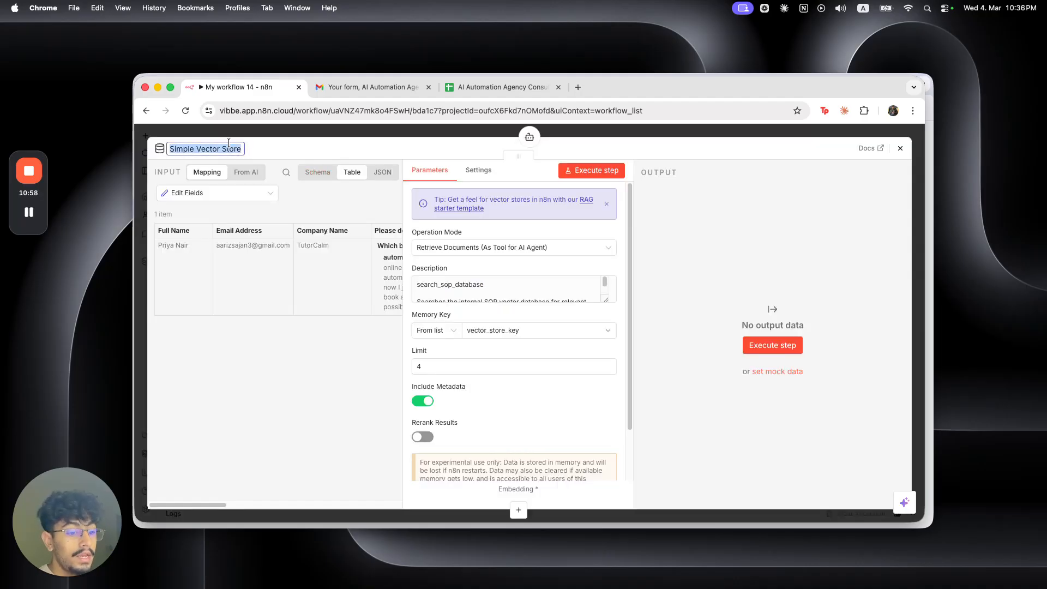
key(super+v)
key(Return)
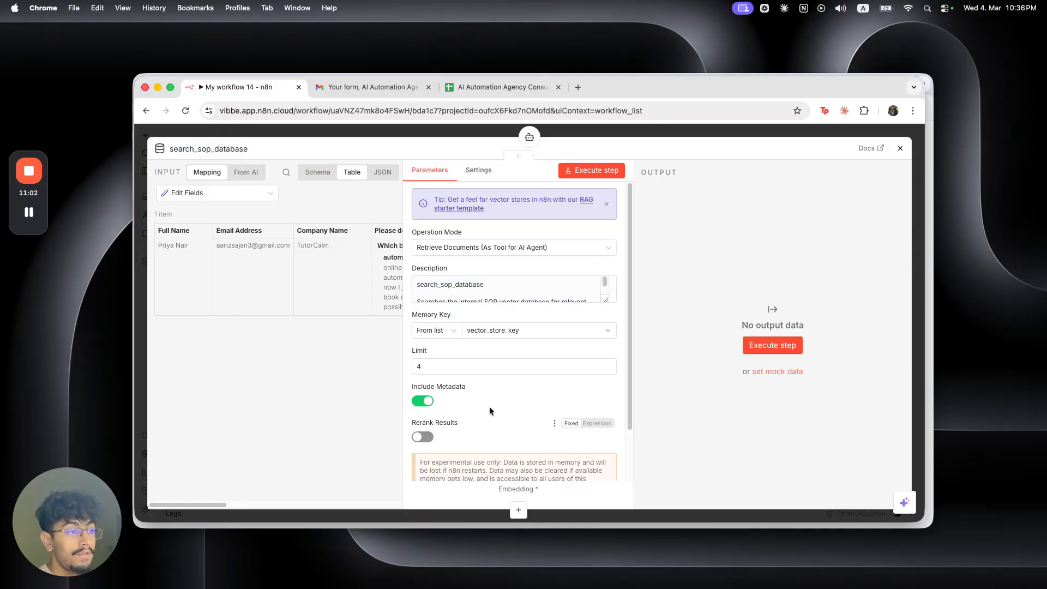
click(452, 131)
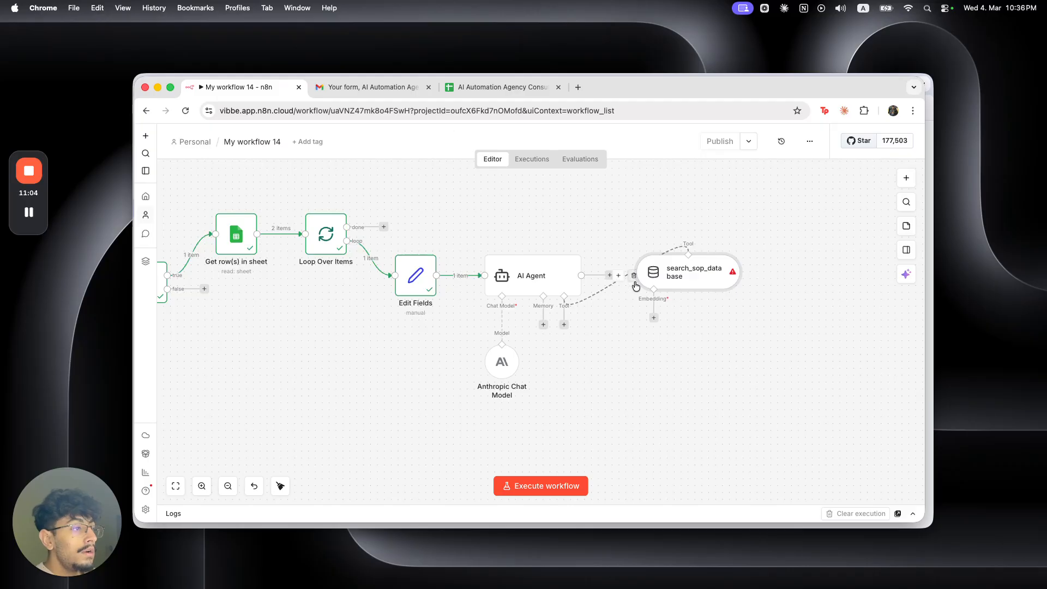
Step: Switch to Preview, review SOP.pdf back up to the SOP-001 heading on its first page, and return to the n8n workflow
scroll(662, 339, down, 3)
drag(628, 404, 687, 419)
key(super+Tab)
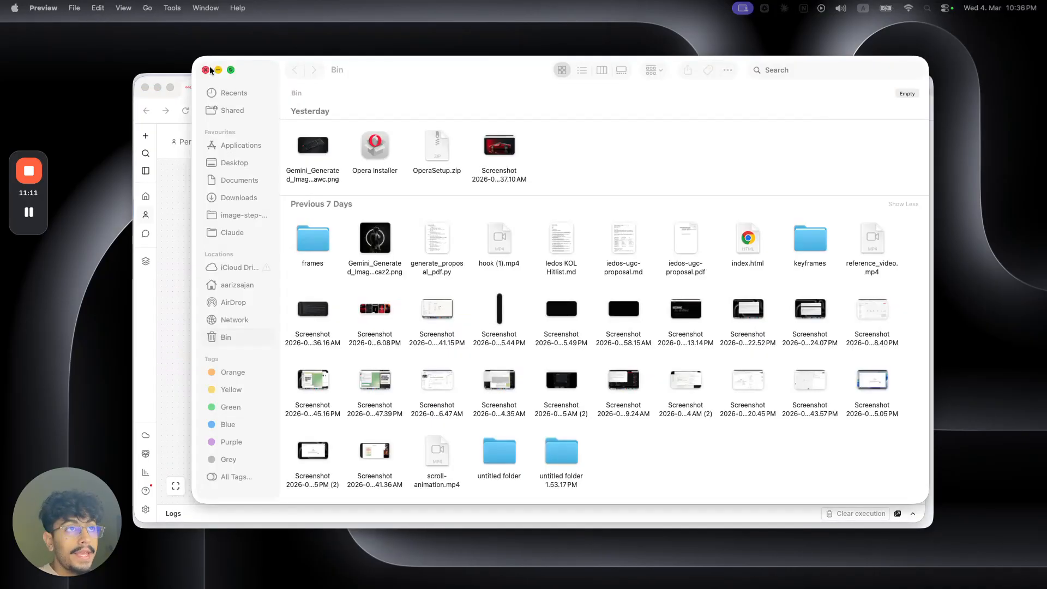
click(205, 70)
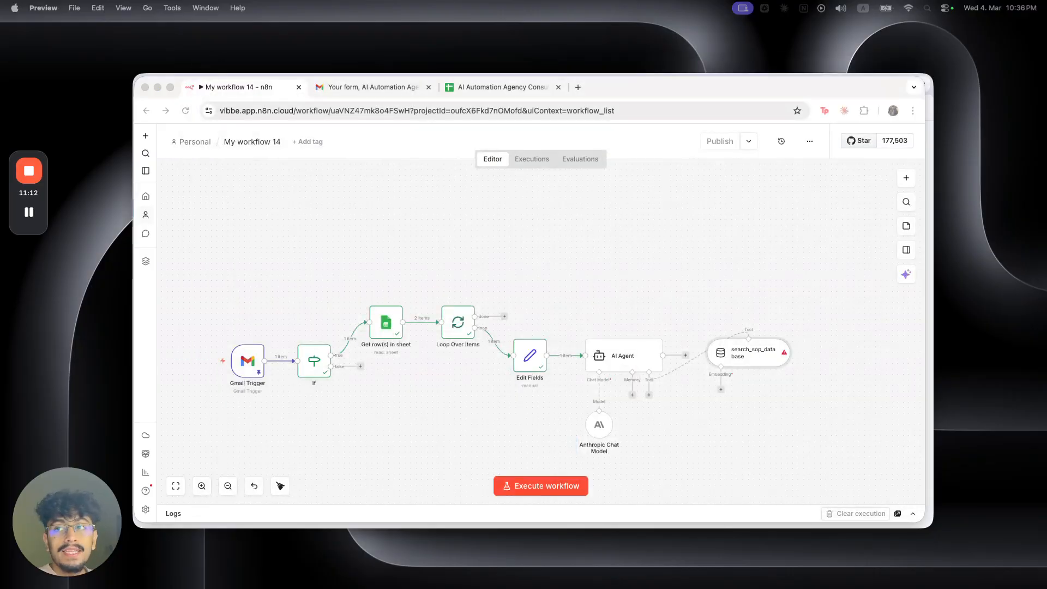
scroll(384, 201, up, 10)
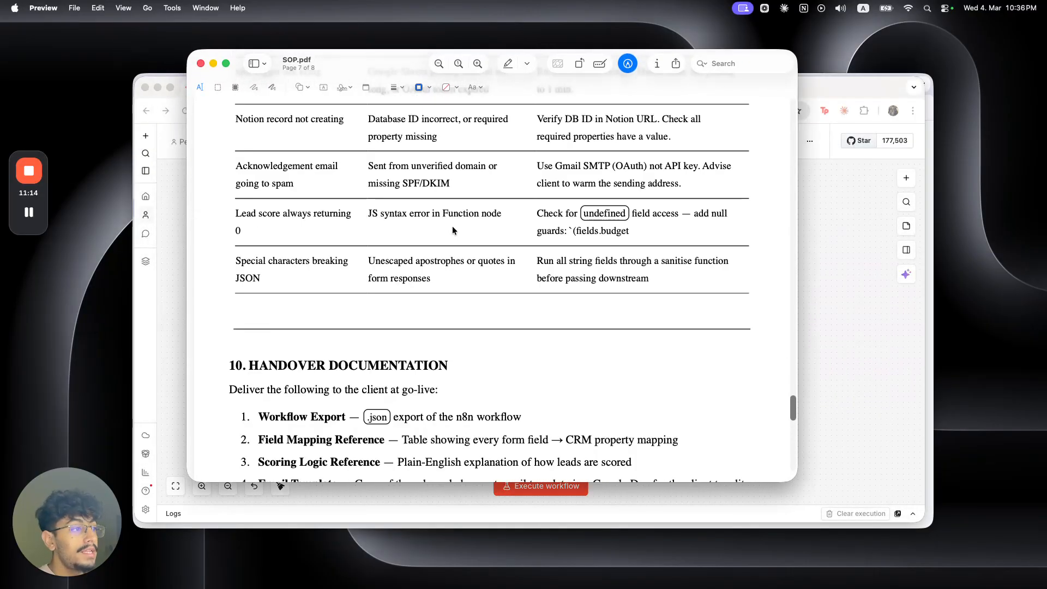
scroll(791, 106, up, 20)
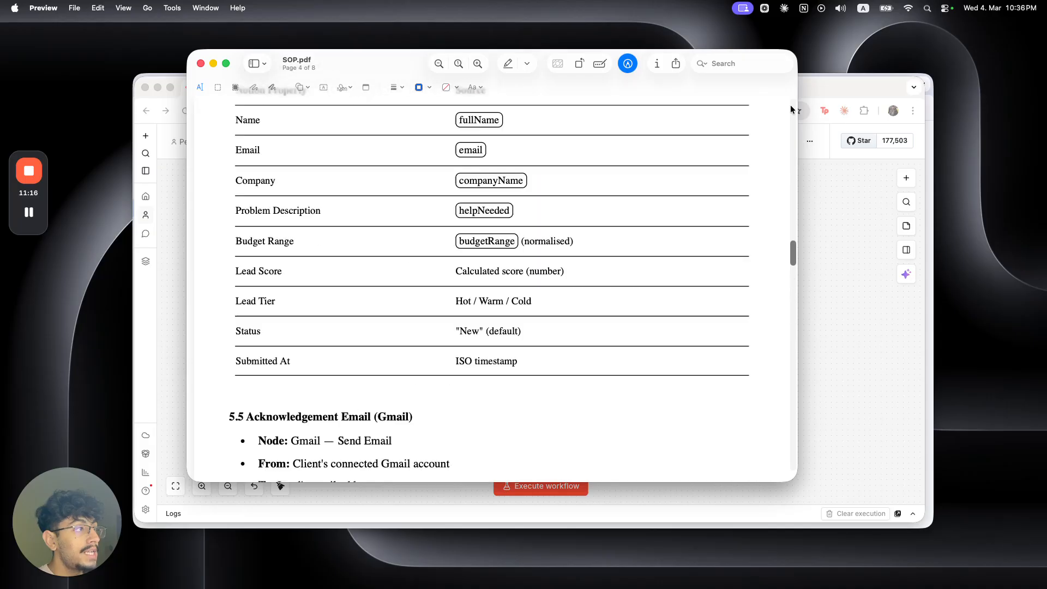
scroll(791, 109, up, 3)
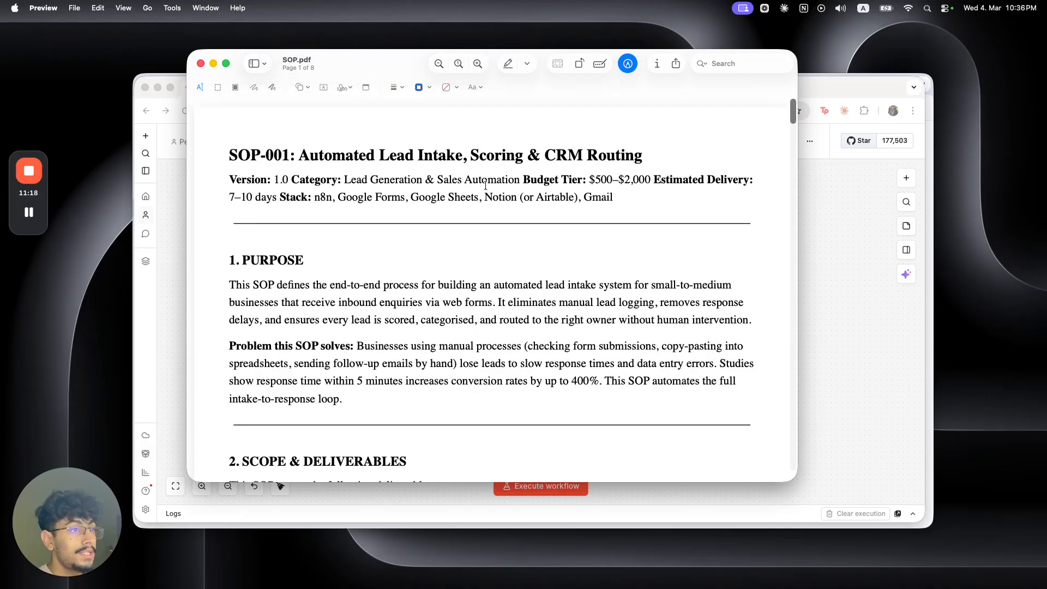
click(813, 216)
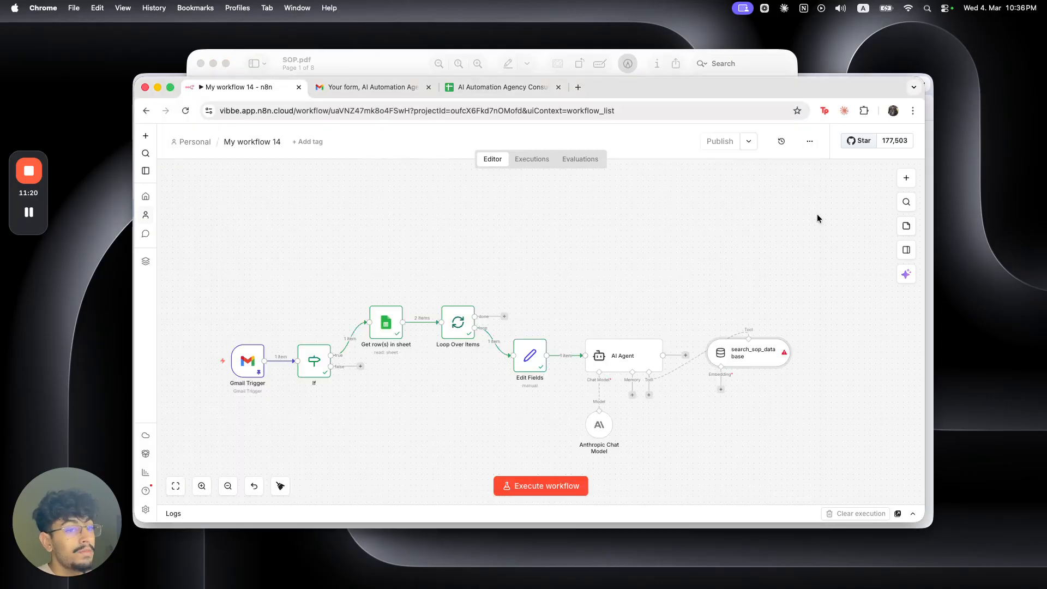
Step: Move the search_sop_database node above the AI Agent and add an Embeddings OpenAI model as its embedding
drag(752, 353, 649, 312)
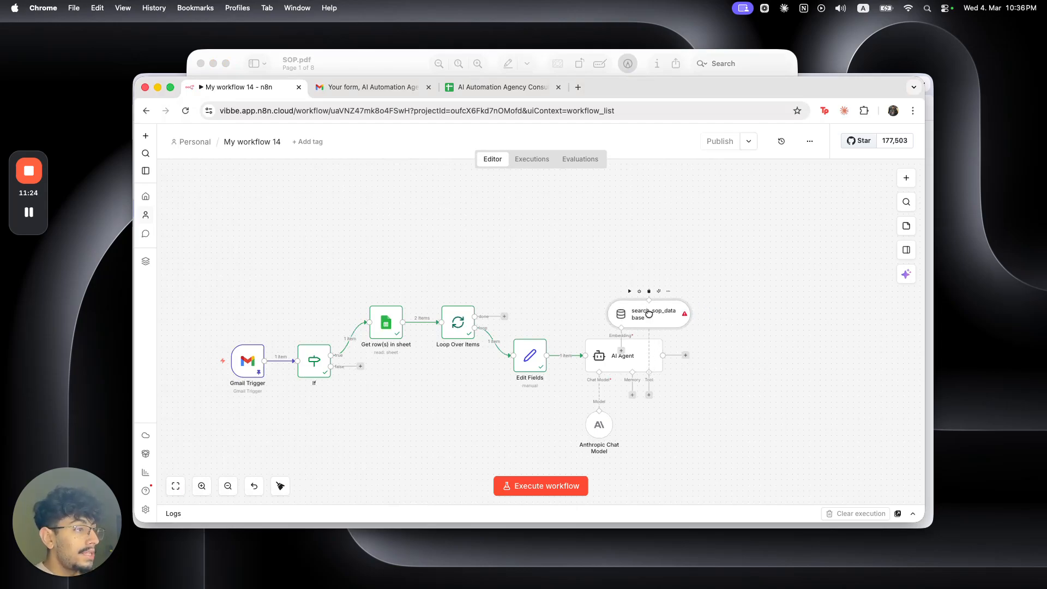
click(622, 347)
text(openai)
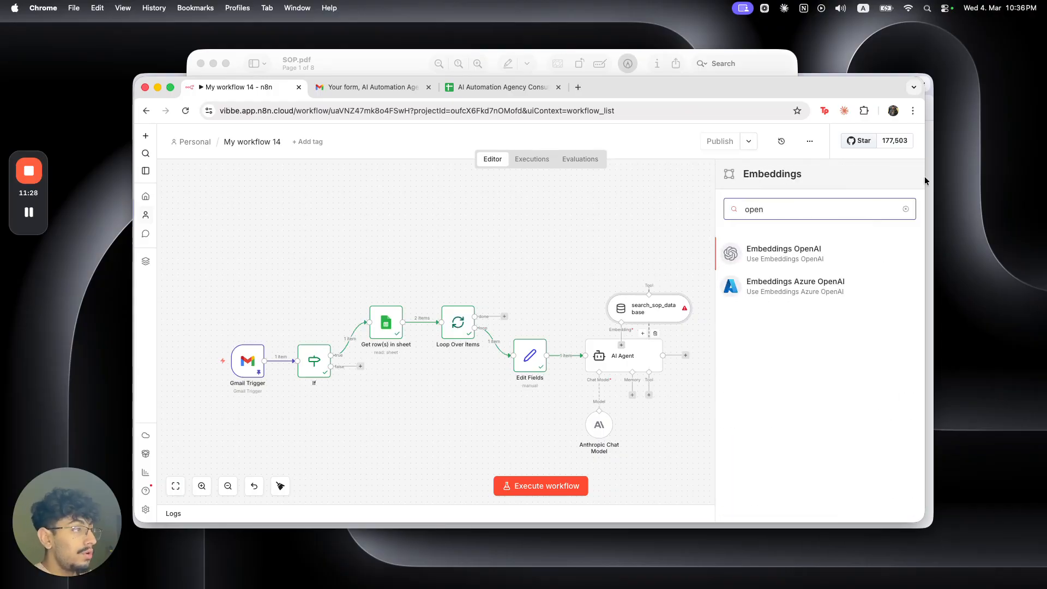
click(823, 254)
Step: Check the available OpenAI credentials for the embeddings, close the settings and place the Embeddings OpenAI node above search_sop_database
click(491, 210)
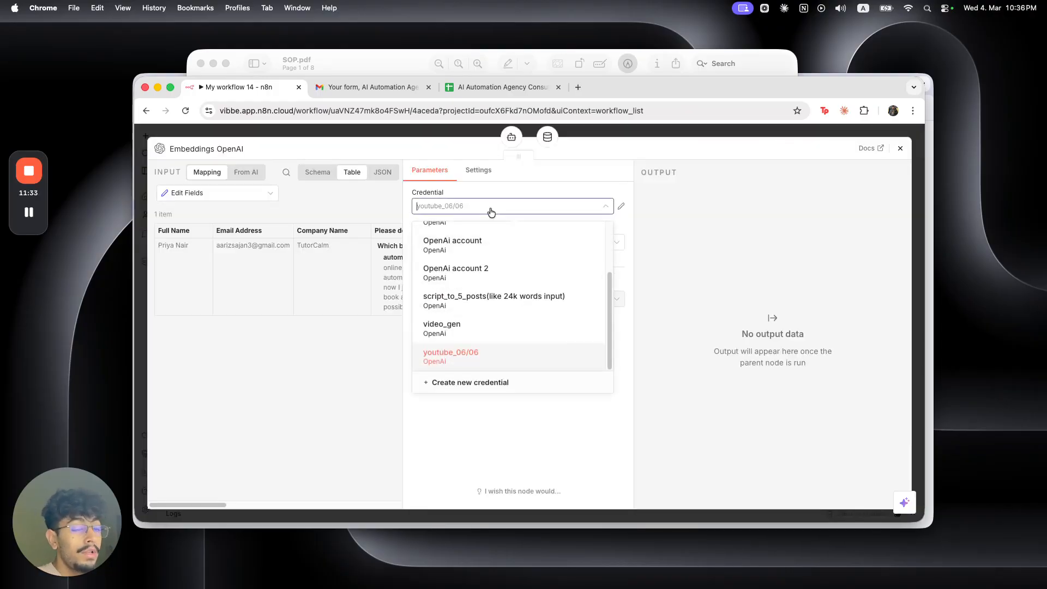
scroll(487, 293, up, 5)
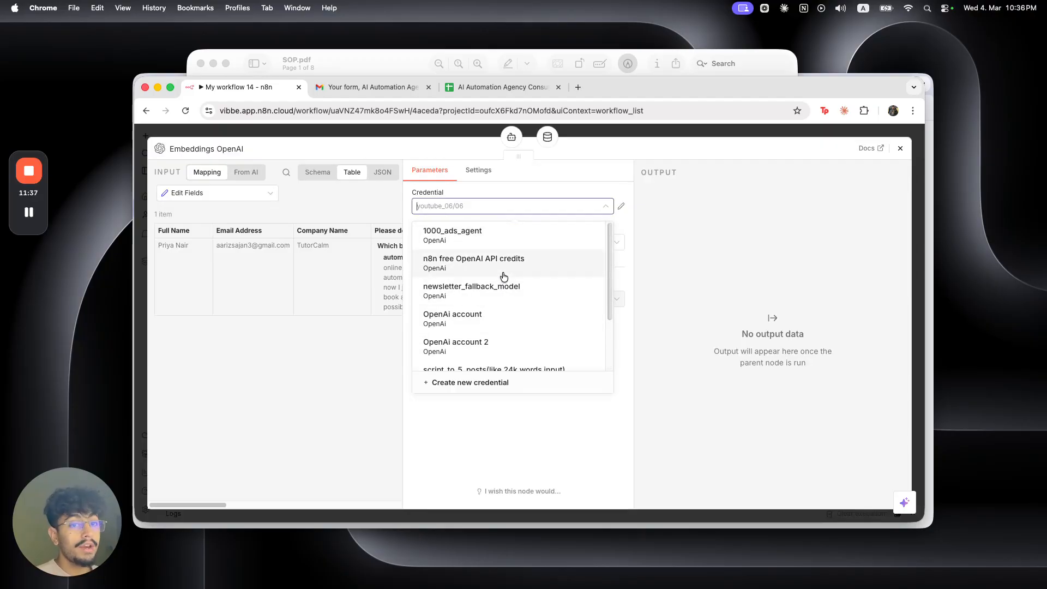
click(479, 130)
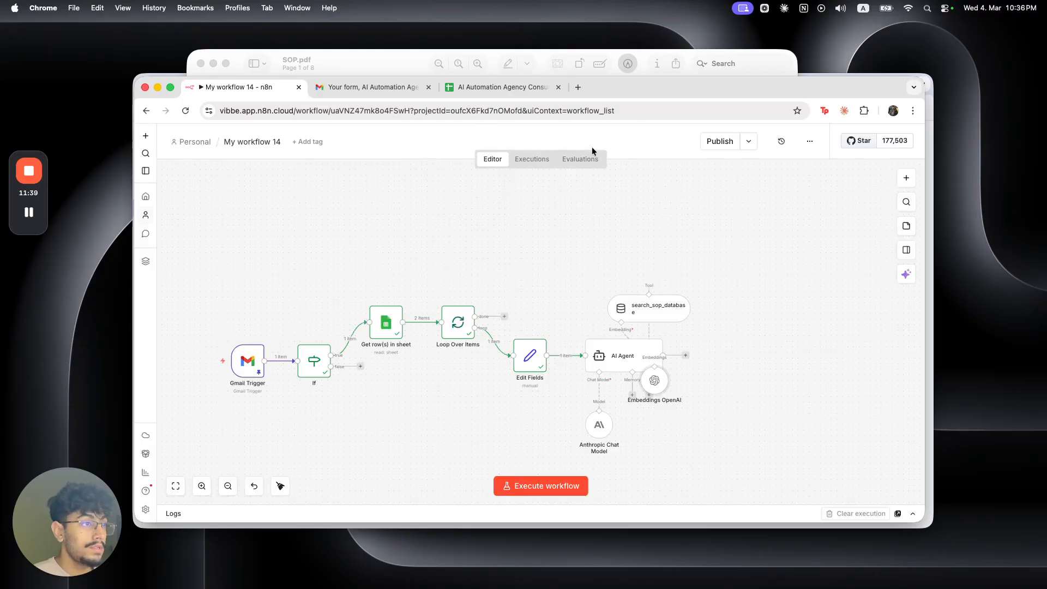
drag(656, 389, 622, 269)
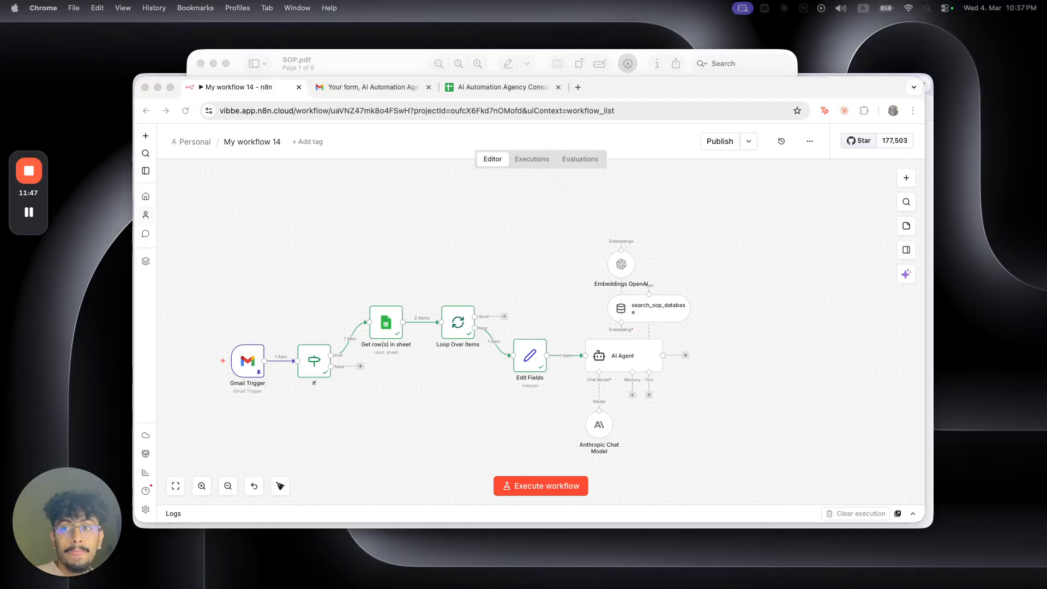
Step: Execute the workflow from the Gmail Trigger through to the AI Agent
scroll(426, 375, down, 5)
scroll(426, 376, right, 2)
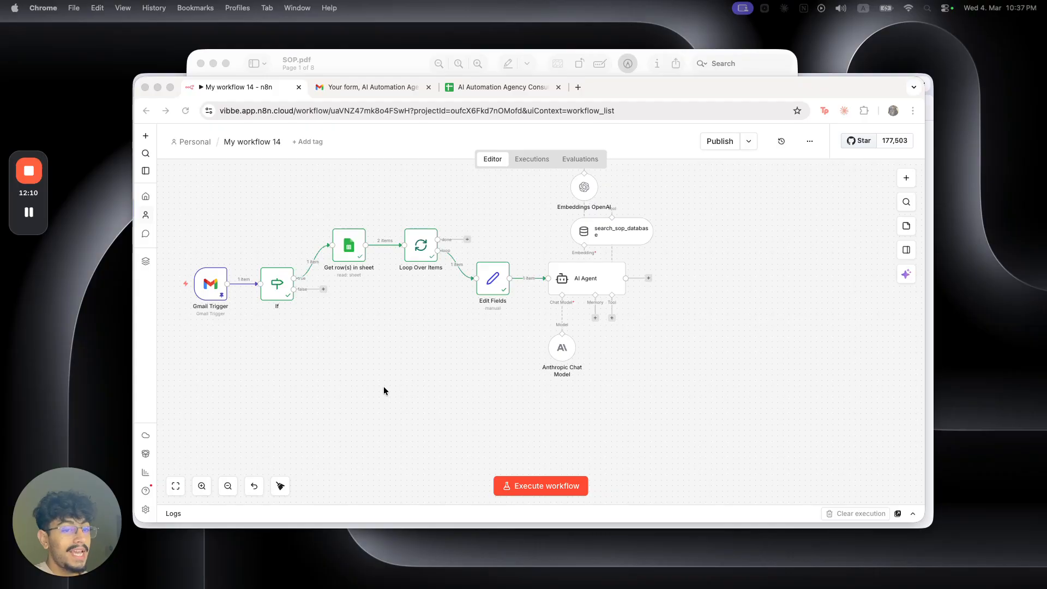
click(174, 280)
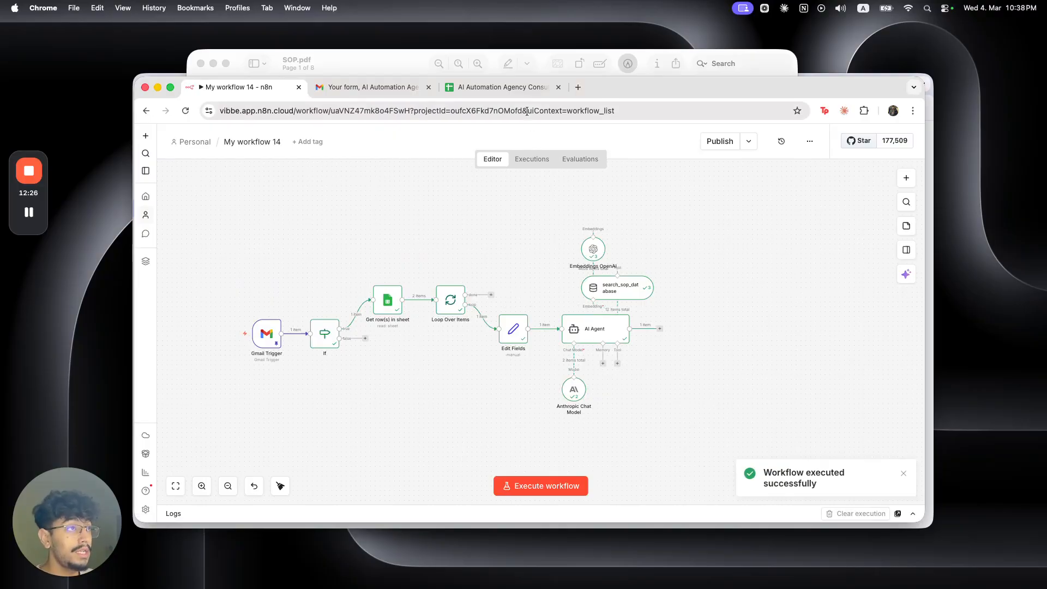
click(524, 90)
click(240, 87)
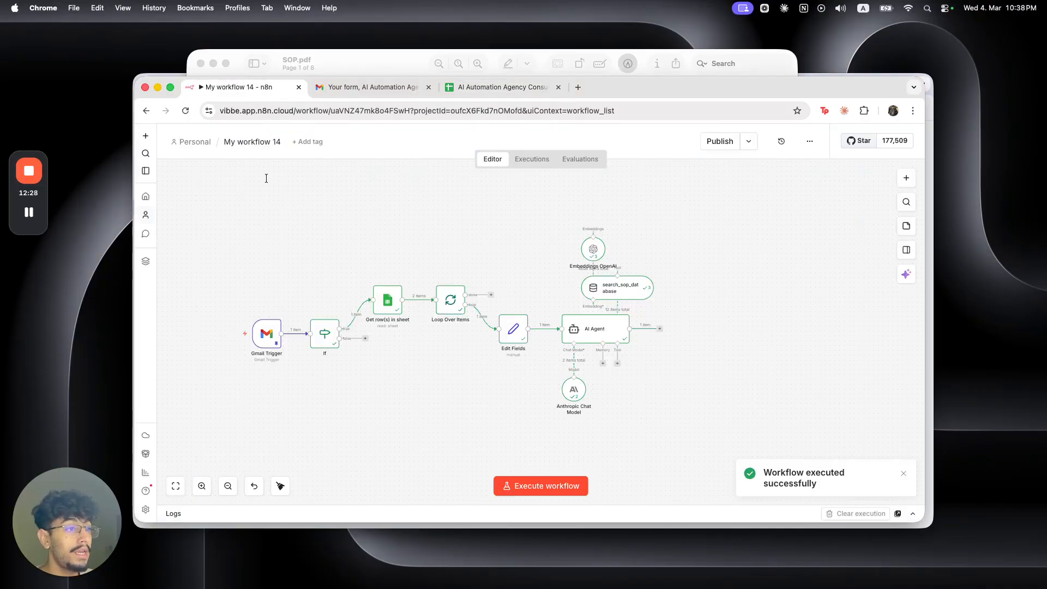
Step: Examine the AI Agent's generated proposal JSON, pin that output and close the node
double_click(594, 336)
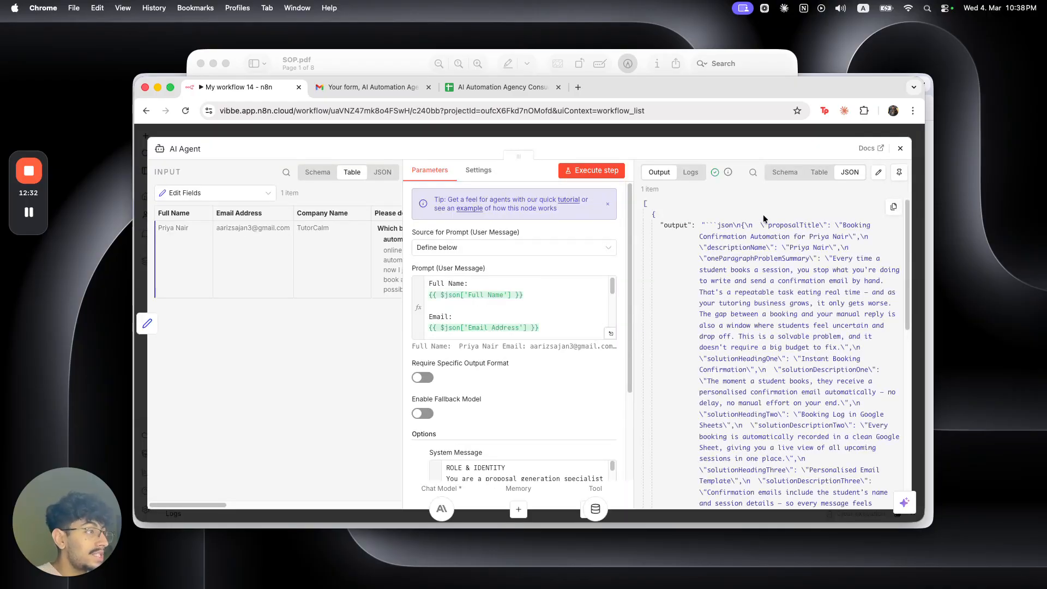
drag(740, 228, 829, 236)
drag(710, 249, 772, 251)
click(772, 251)
scroll(802, 404, down, 5)
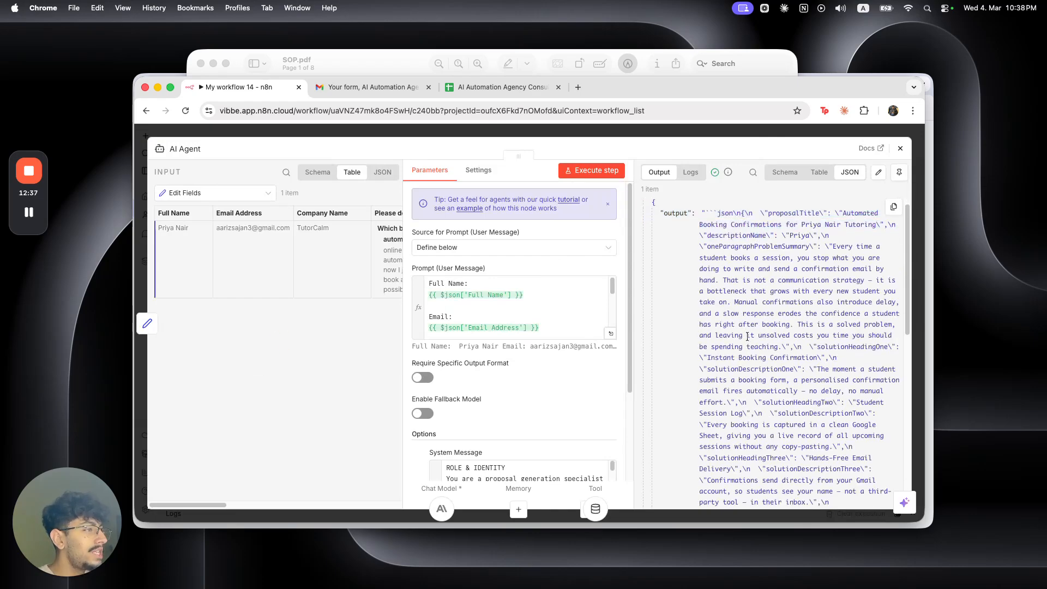
scroll(802, 414, up, 5)
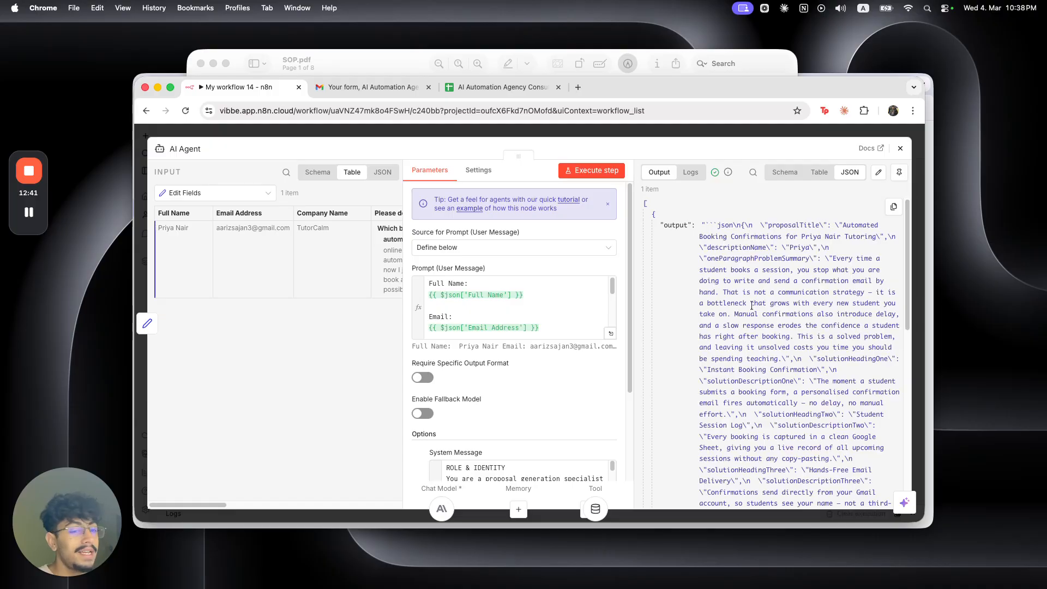
click(555, 124)
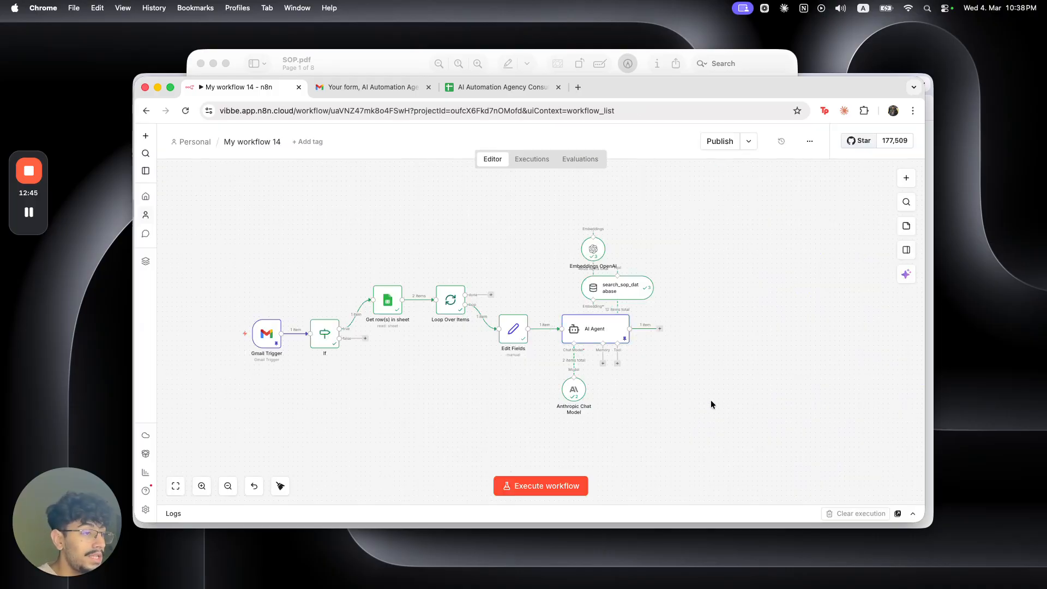
Step: Add a Code in JavaScript node after the AI Agent
click(660, 330)
text(code)
key(Return)
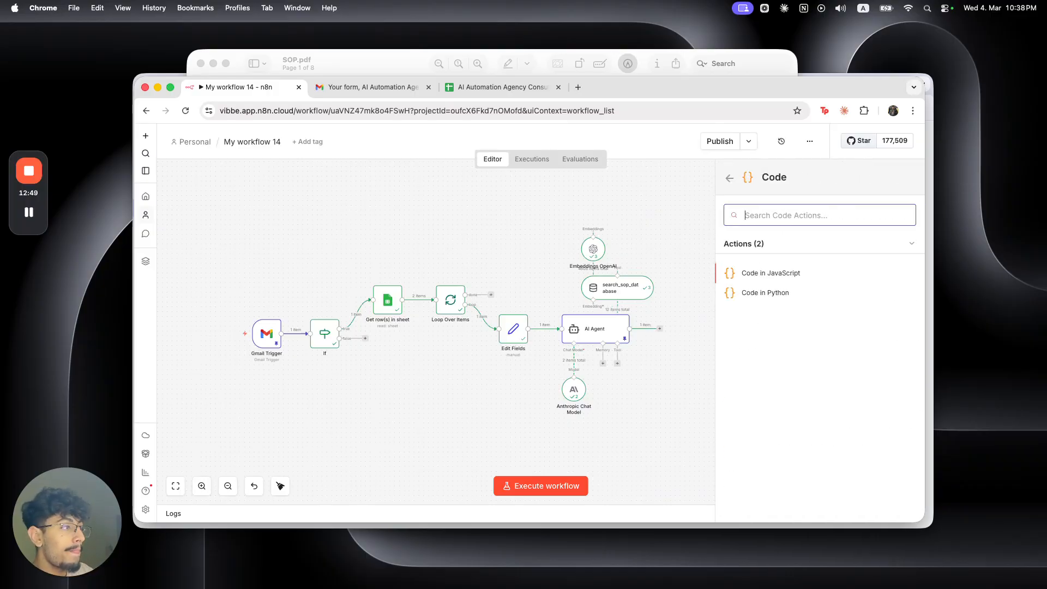
click(778, 276)
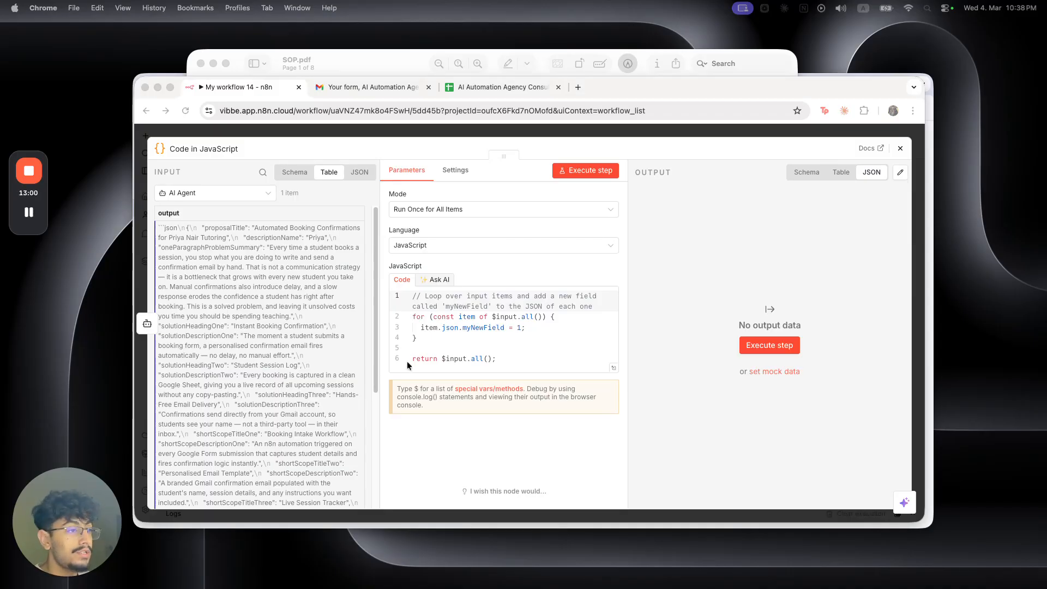
Step: Replace the default JavaScript with the prepared script that maps the parsed solution, scope, milestone and cost fields of the proposal
click(465, 357)
key(super+a)
drag(466, 357, 492, 346)
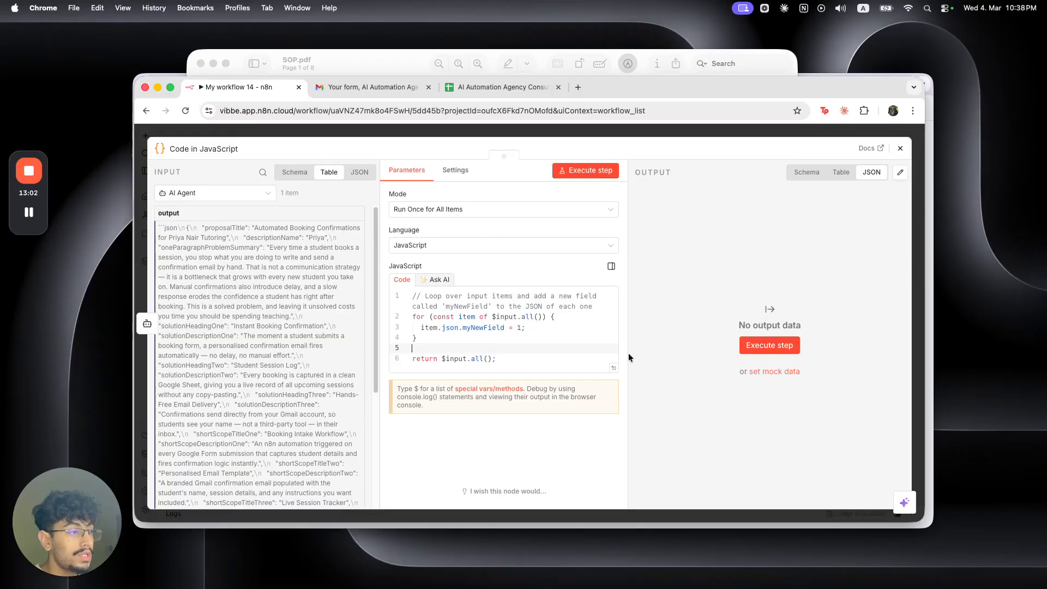
click(613, 368)
key(super+a)
key(super+v)
scroll(486, 268, up, 10)
scroll(486, 272, down, 10)
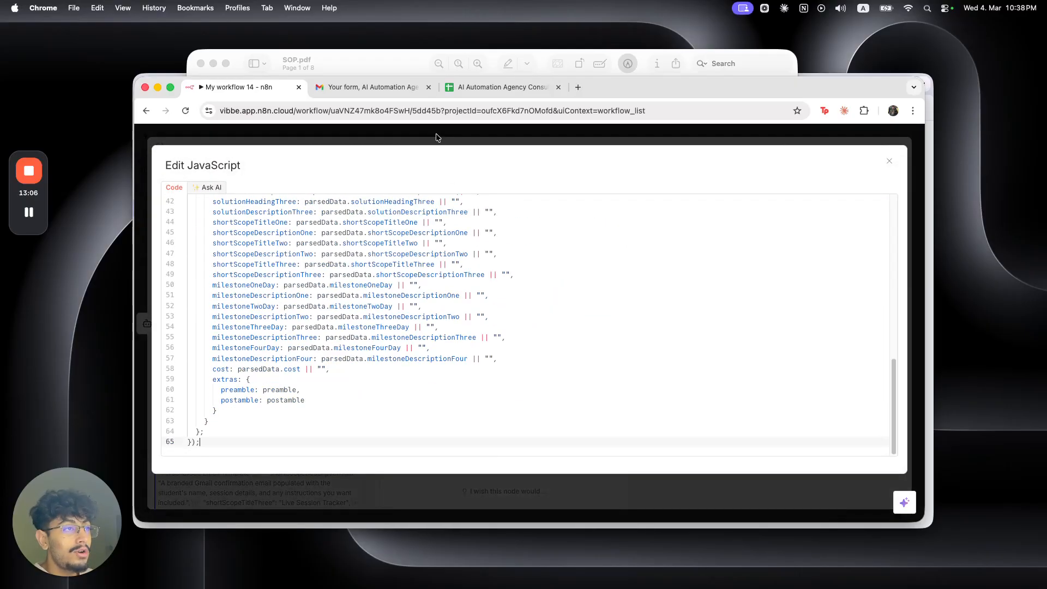
Step: Close the expanded JavaScript editor, execute the Code in JavaScript node and return to the canvas
click(439, 137)
click(567, 166)
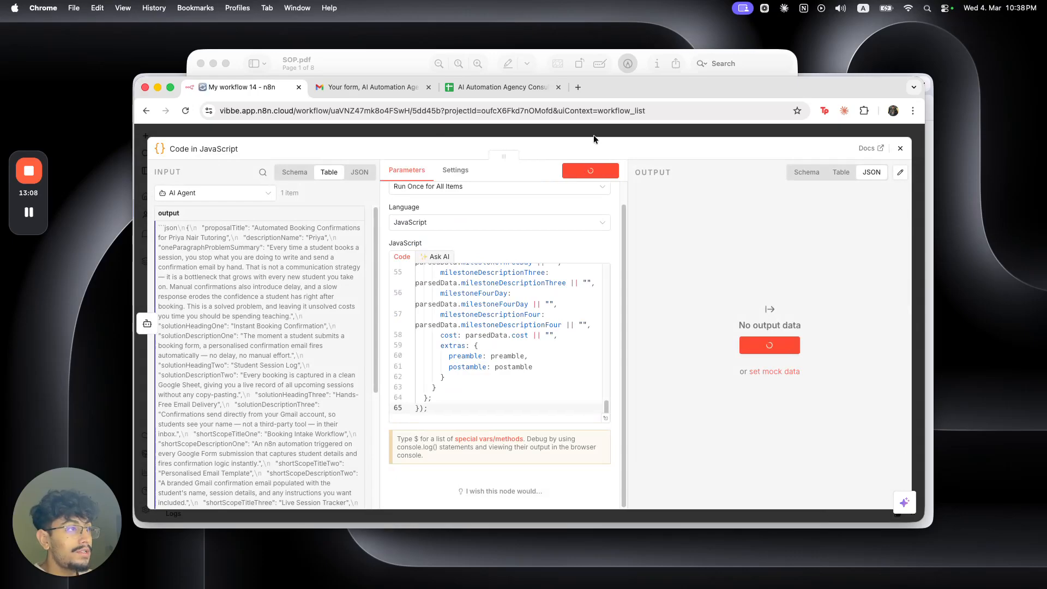
click(593, 135)
Step: Examine the parsed proposal fields in the Code in JavaScript node's JSON output and pin that output
double_click(681, 327)
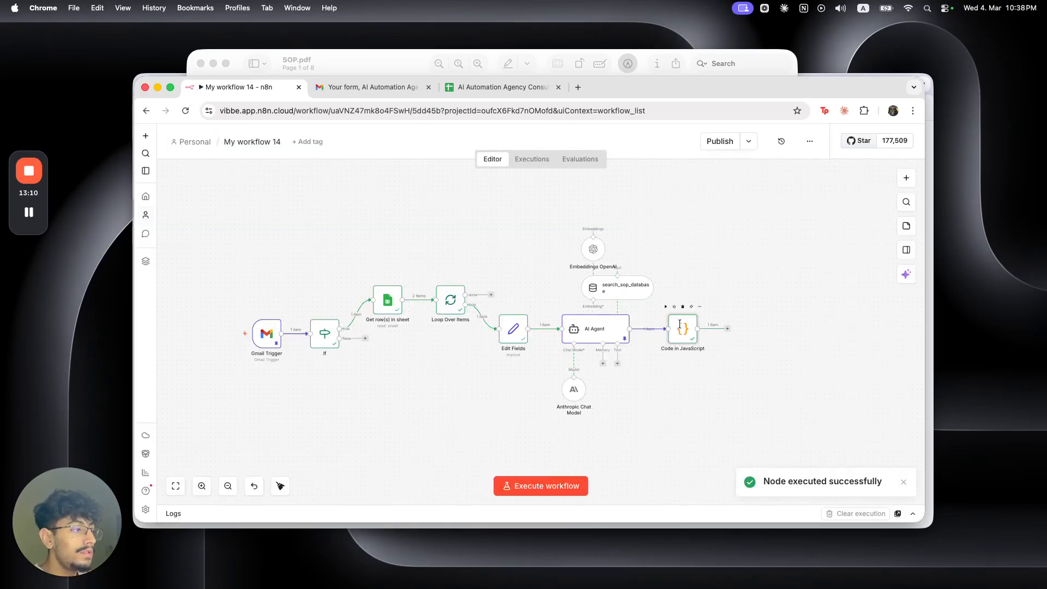
scroll(692, 268, down, 1)
scroll(692, 267, down, 15)
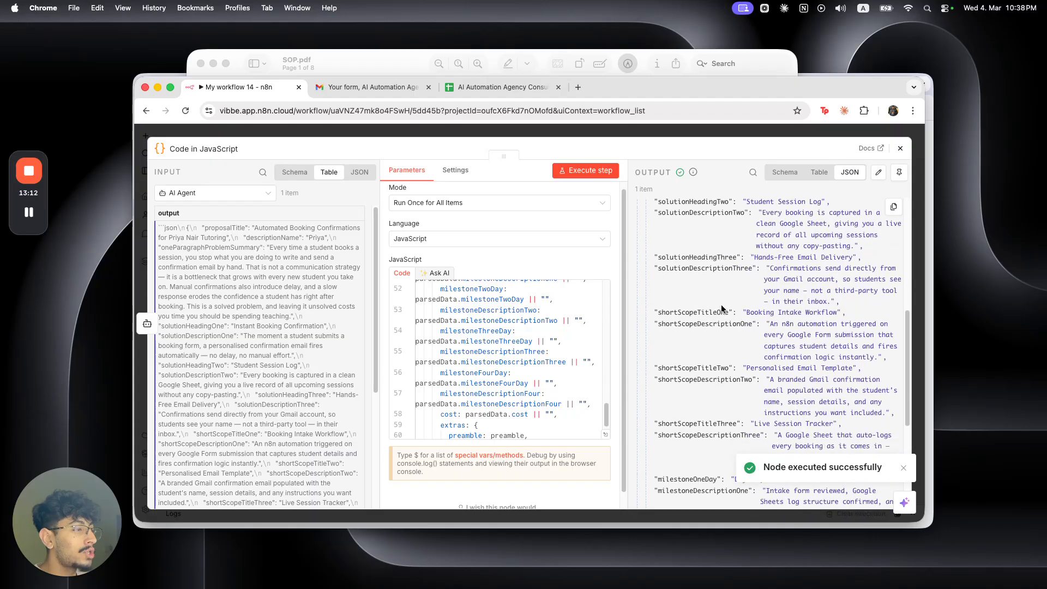
scroll(724, 307, up, 15)
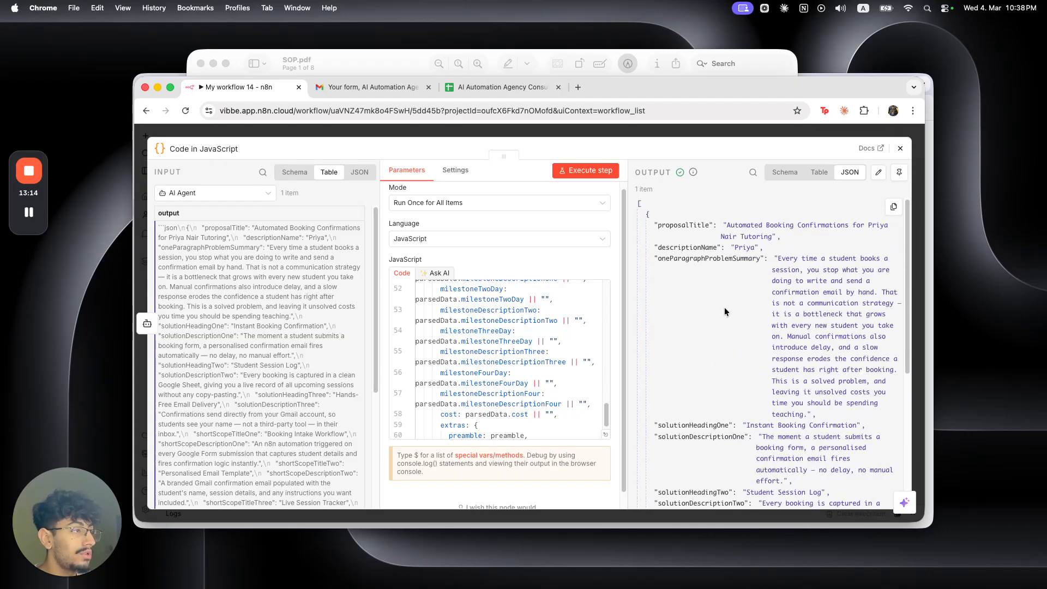
click(667, 132)
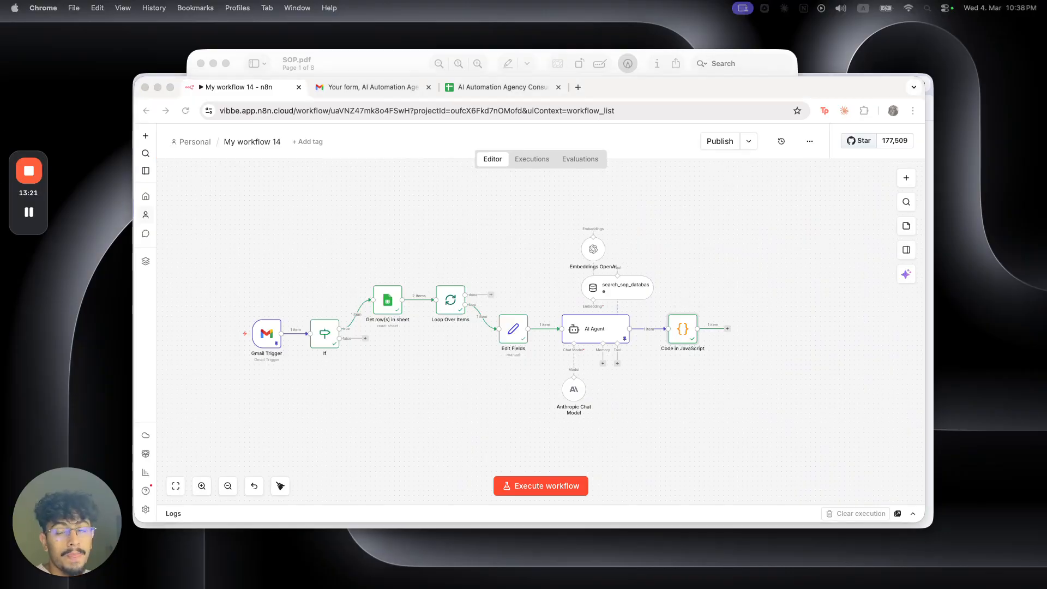
click(680, 323)
key(p)
Step: Start adding a node after the Code in JavaScript node by searching the available nodes for "dir"
click(732, 333)
click(727, 329)
text(dir)
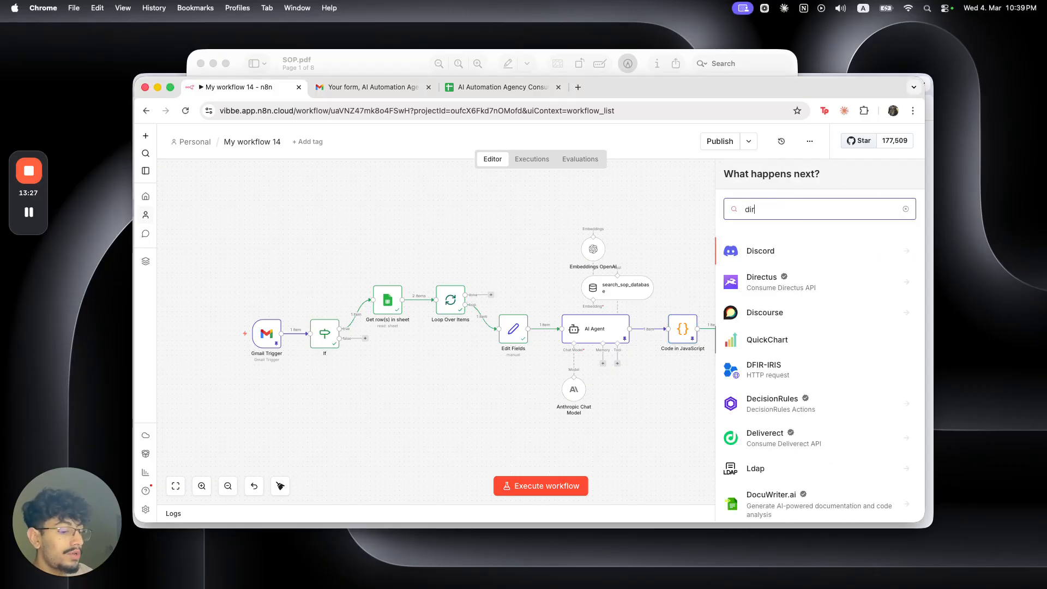
Step: Add a Google Drive node that copies a file after Code in JavaScript, using the RAG-Demo-Project credential
key(BackSpace)
key(BackSpace)
text(rive)
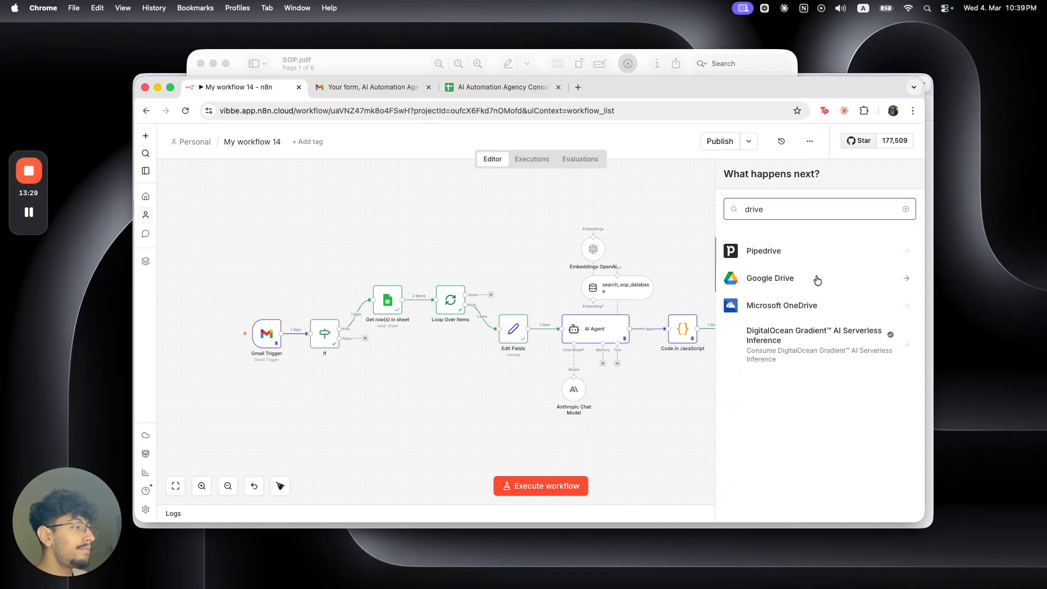
click(815, 277)
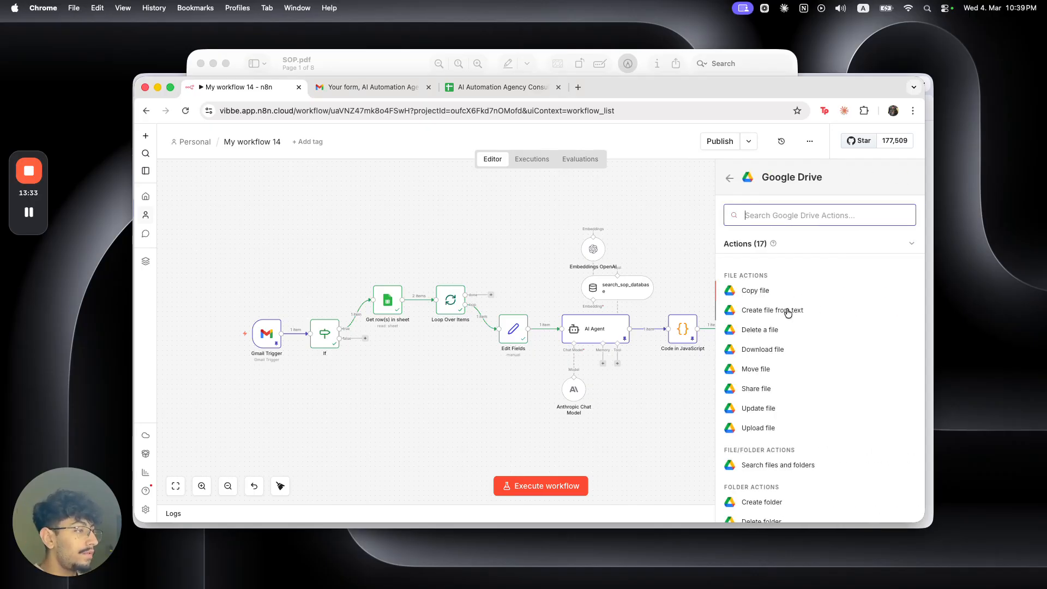
click(784, 291)
click(540, 208)
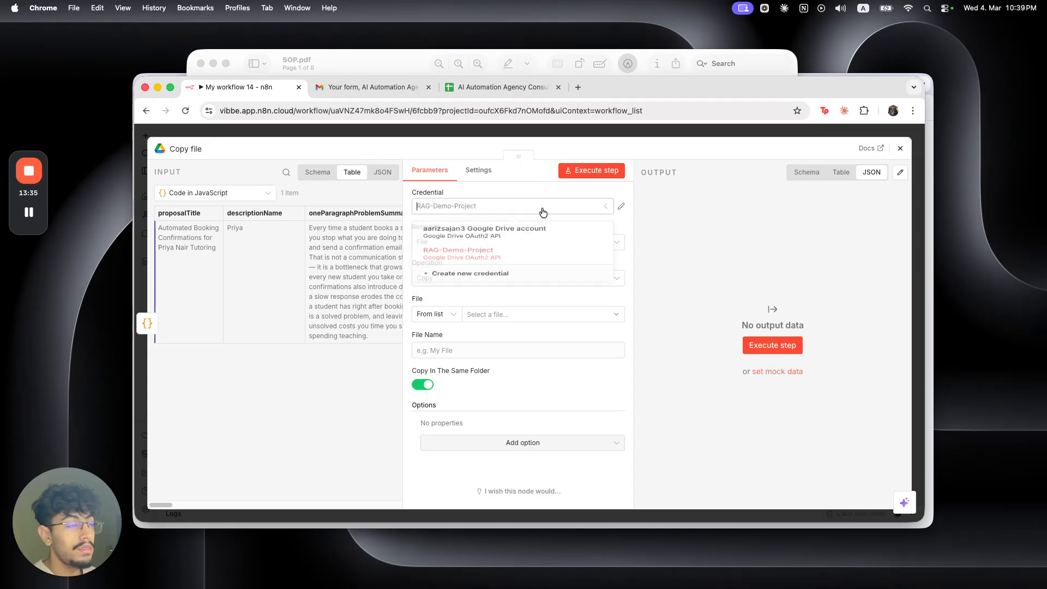
click(544, 258)
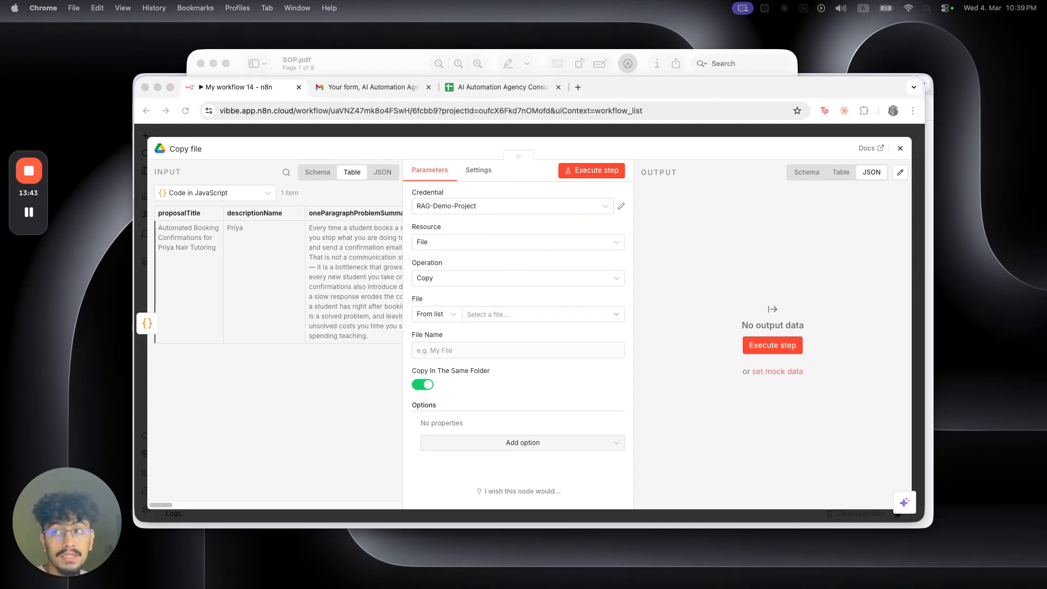
Step: Open the OMG | N8N | Proposal Template - 2025-04 presentation and examine the placeholders on its slides
drag(202, 8, 556, 100)
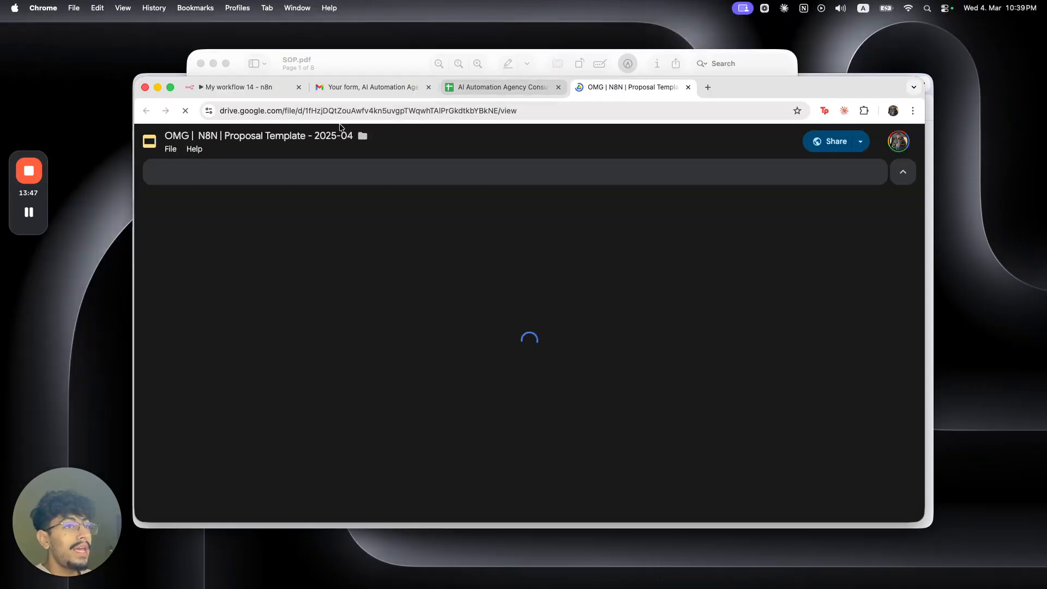
scroll(528, 287, down, 2)
scroll(530, 293, down, 5)
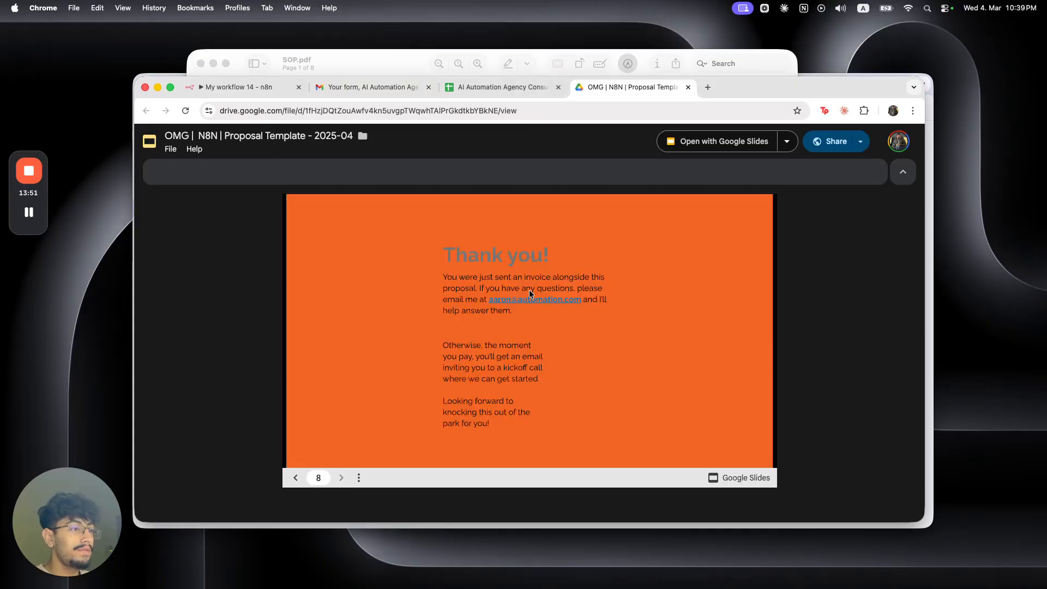
scroll(529, 294, up, 6)
scroll(530, 296, up, 1)
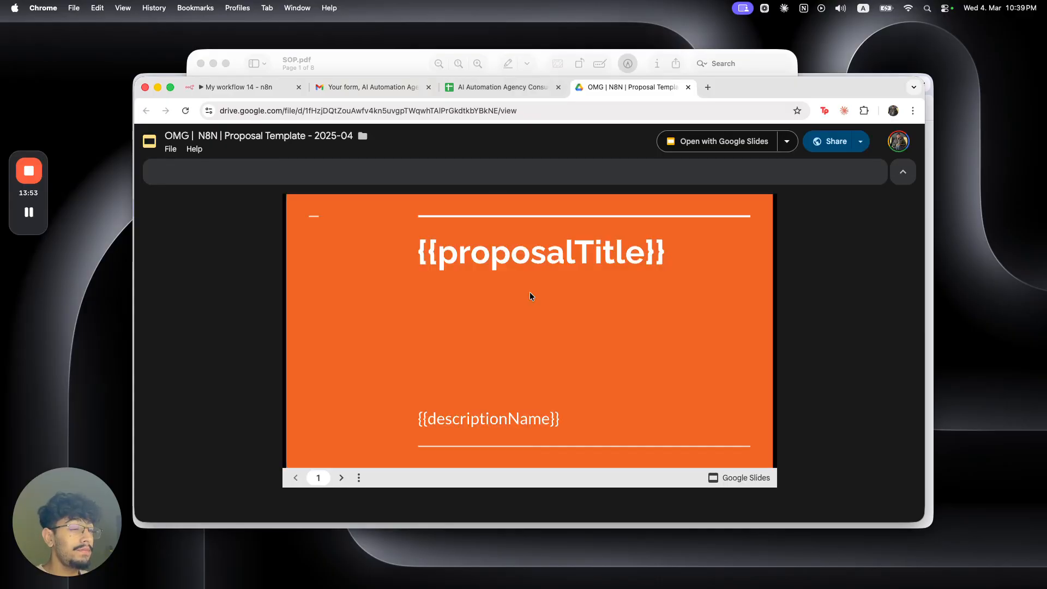
scroll(420, 244, down, 2)
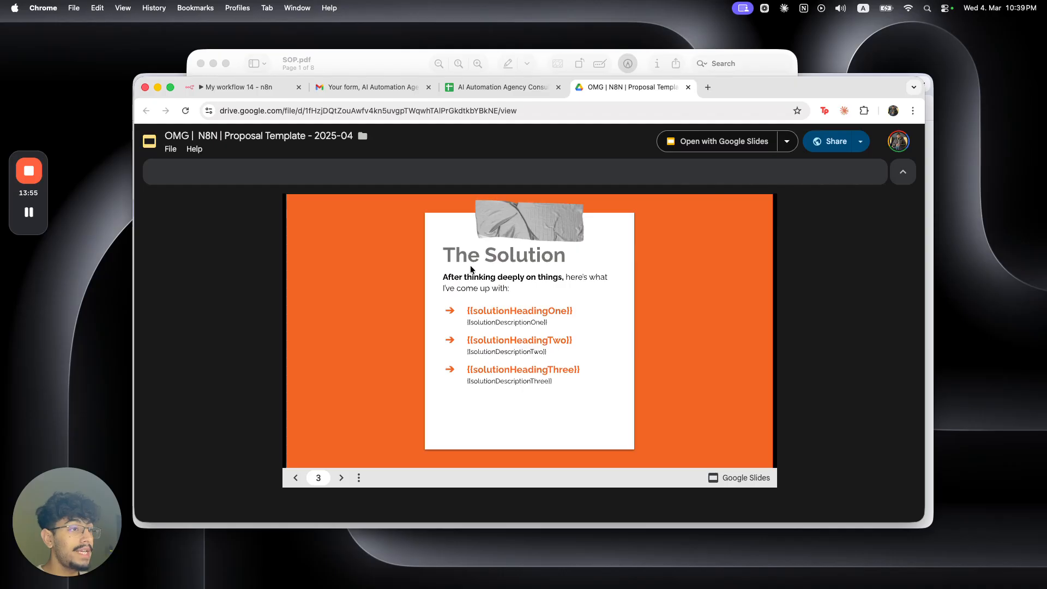
scroll(612, 294, down, 1)
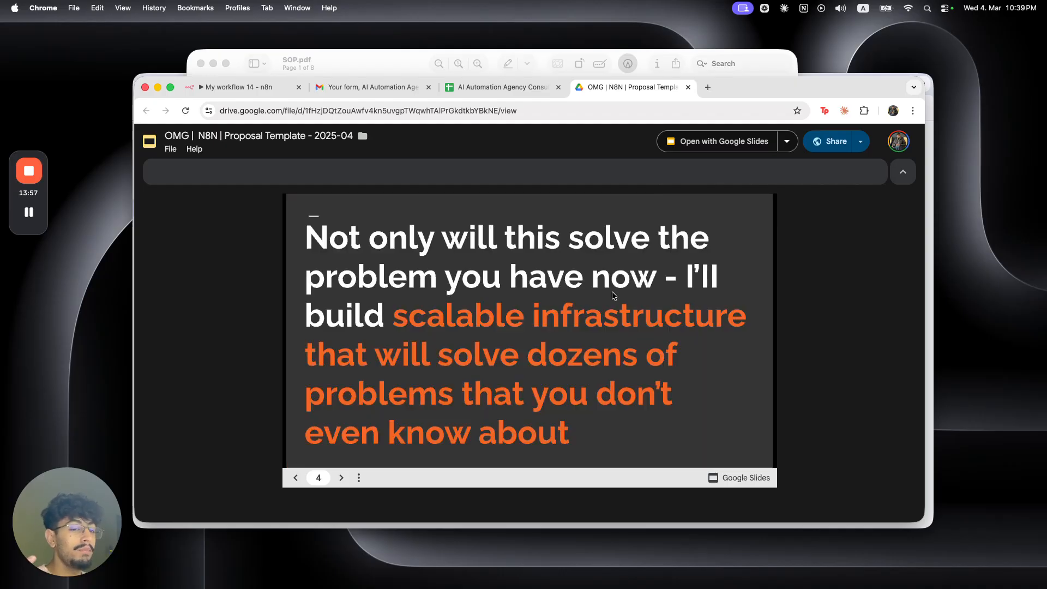
scroll(612, 294, down, 1)
scroll(612, 291, down, 1)
Step: Copy the proposal template's file ID from its web address and close the template
click(366, 105)
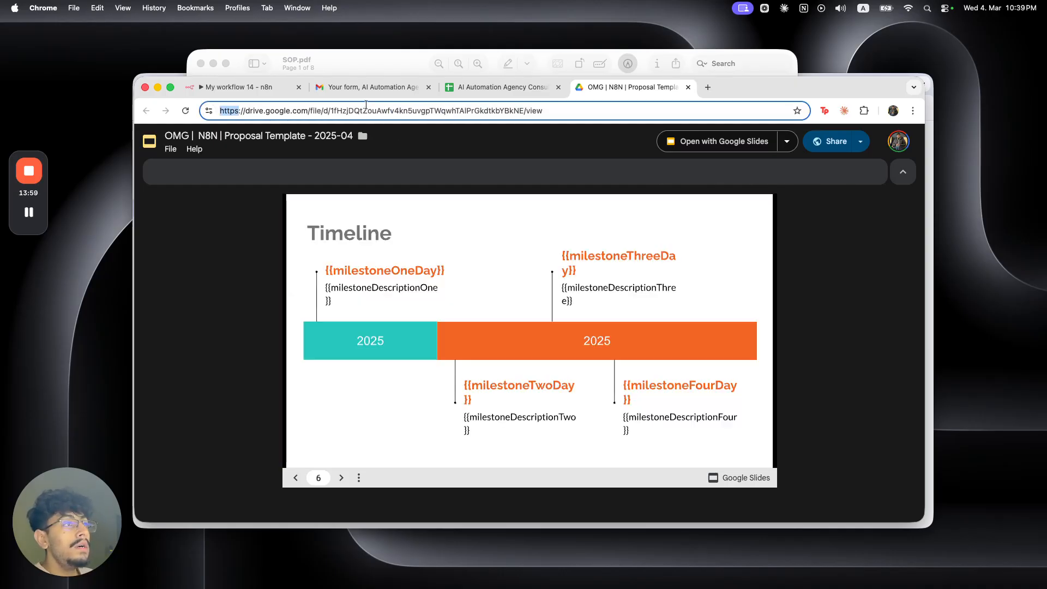
key(Right)
drag(331, 110, 520, 111)
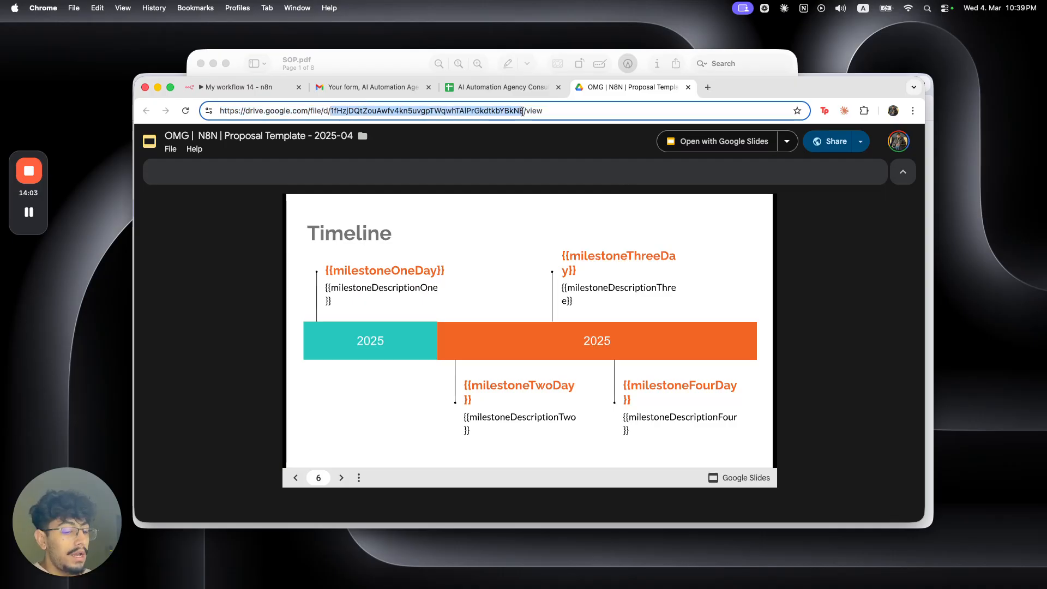
key(super+w)
Step: Set the Copy file node to identify its source file by ID and paste the template's file ID
click(255, 88)
click(521, 269)
click(503, 311)
click(434, 314)
click(434, 378)
click(488, 314)
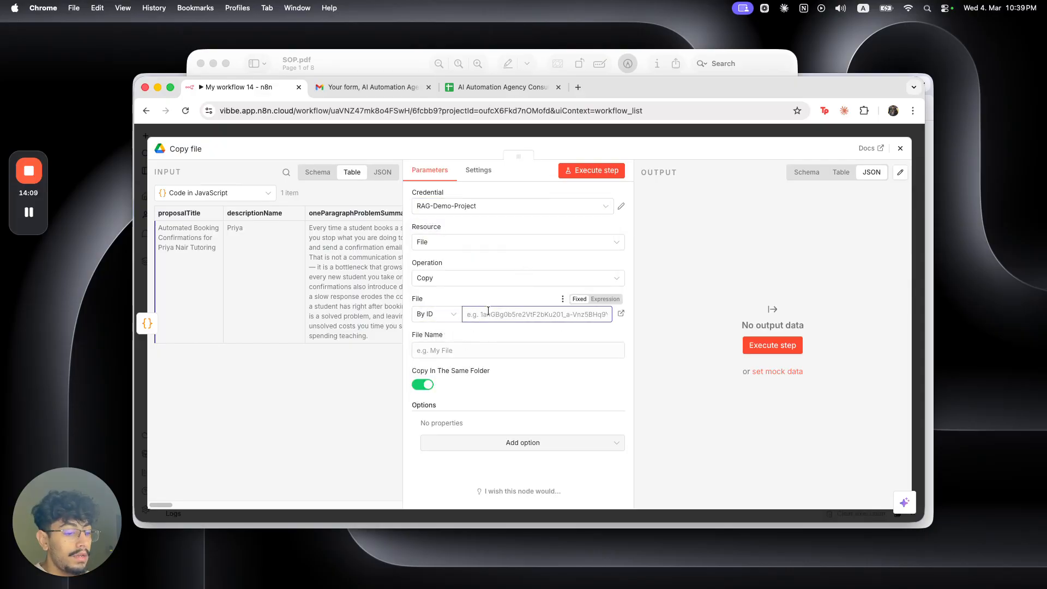
key(super+v)
Step: Set the copied file's name to the expression {{ $json.proposalTitle }} and return to the workflow canvas
click(491, 350)
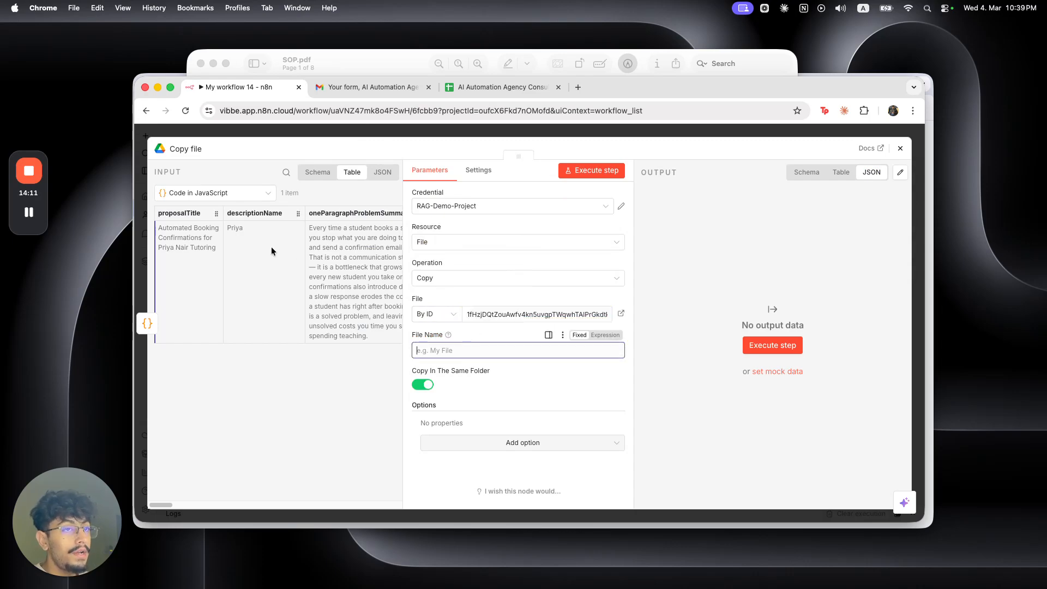
drag(185, 213, 444, 351)
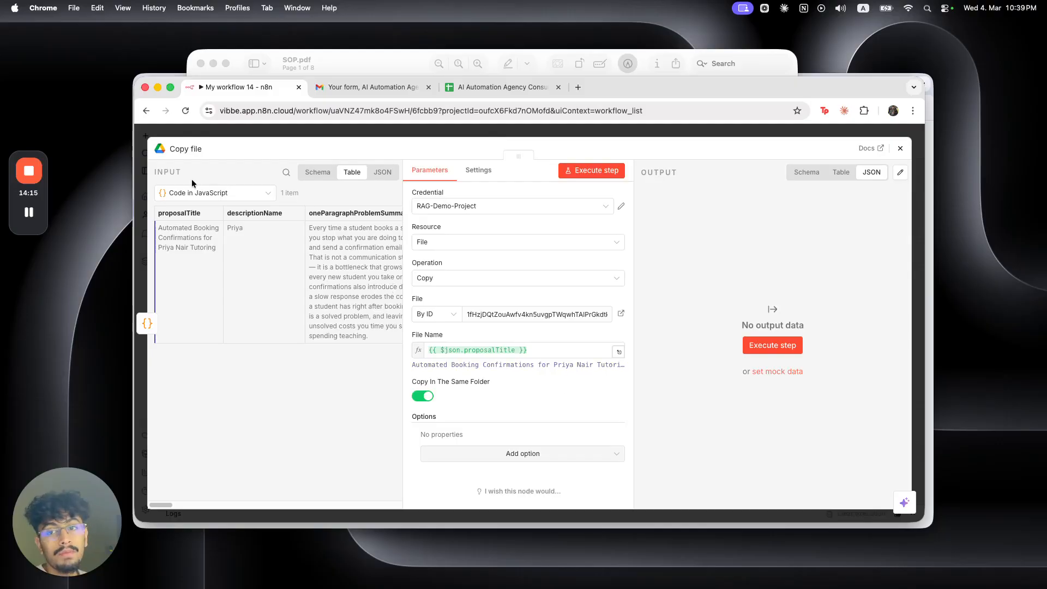
click(352, 134)
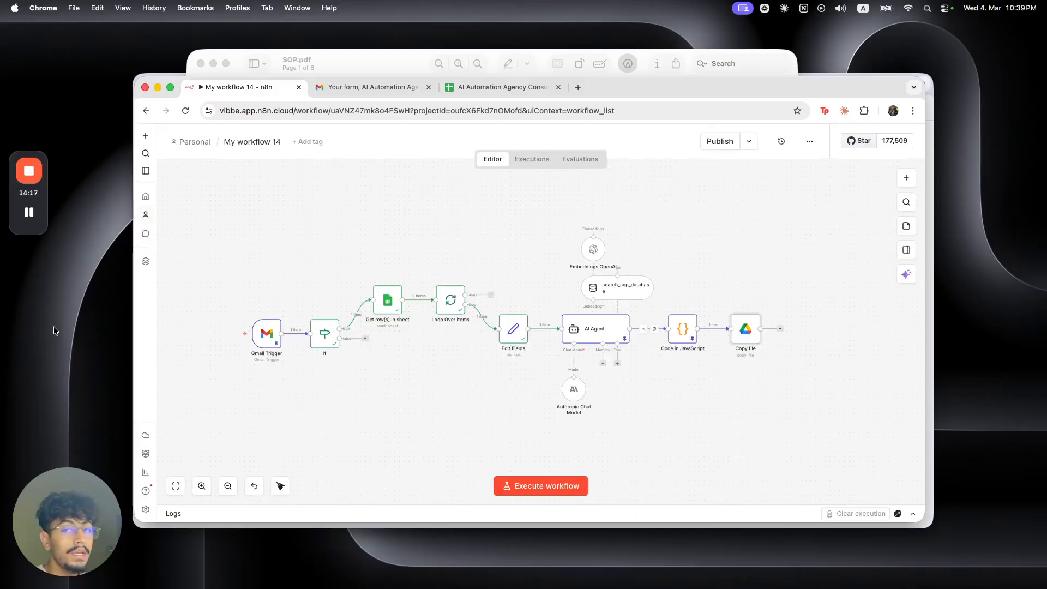
Step: Run the Copy file node and inspect the new file's id in its output
click(729, 306)
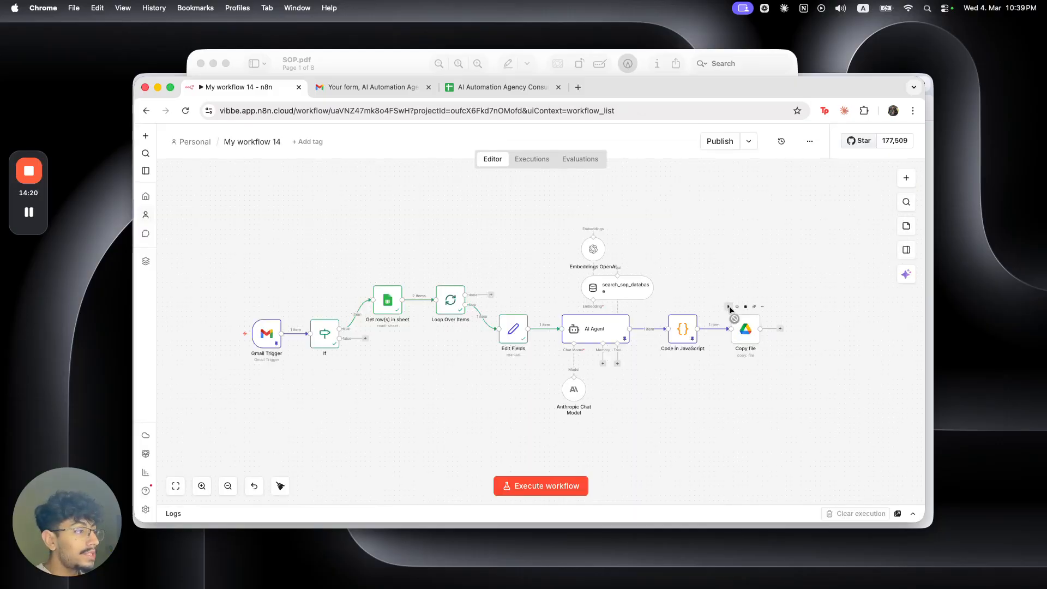
drag(799, 369, 547, 367)
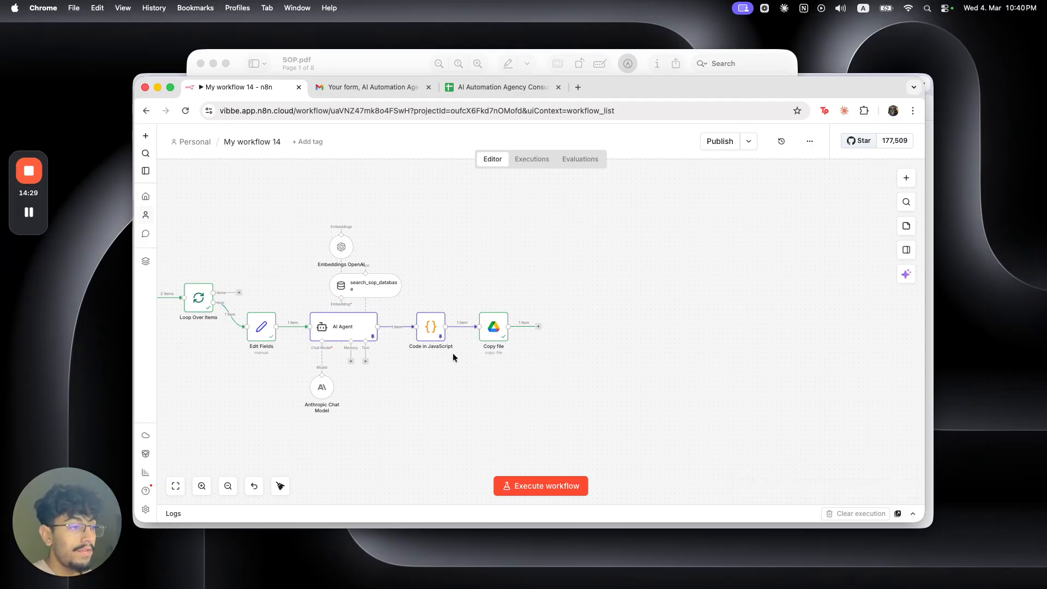
double_click(501, 332)
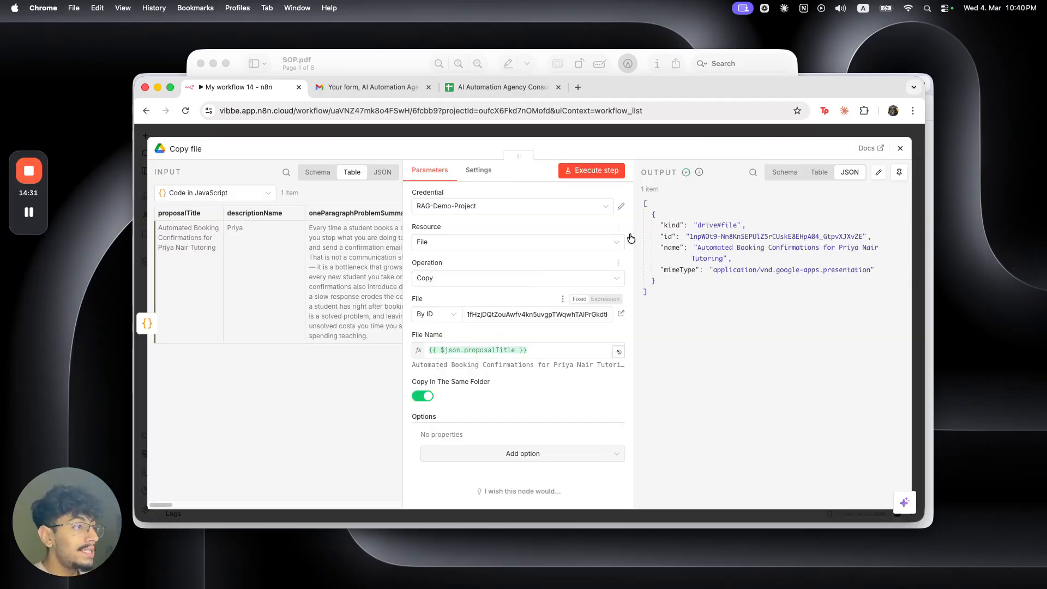
drag(689, 236, 861, 232)
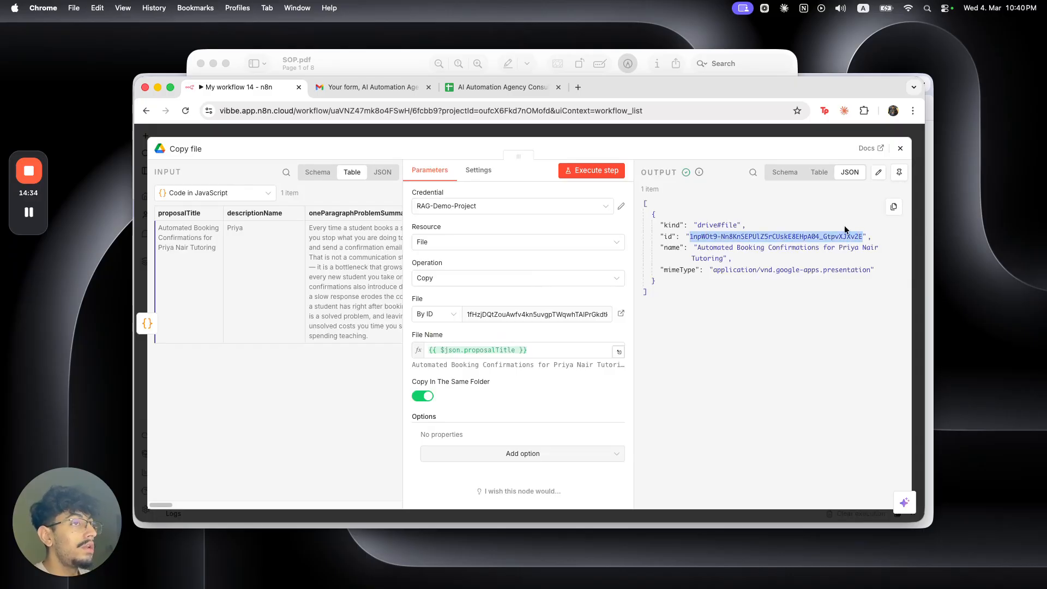
click(426, 129)
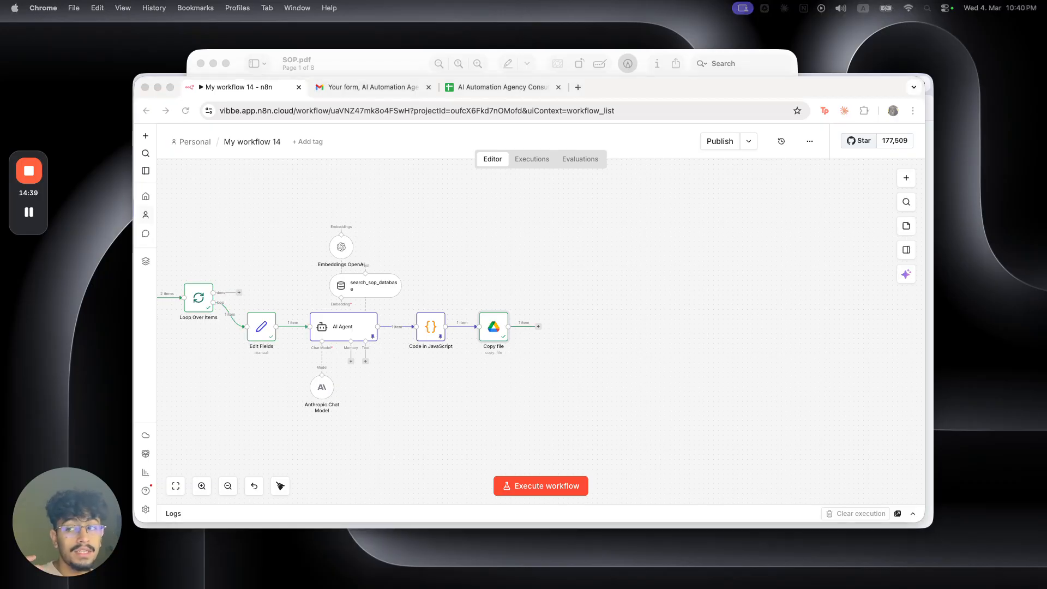
Step: Pin the Copy file node's output and add a Google Slides node after it that replaces text in a presentation
click(494, 327)
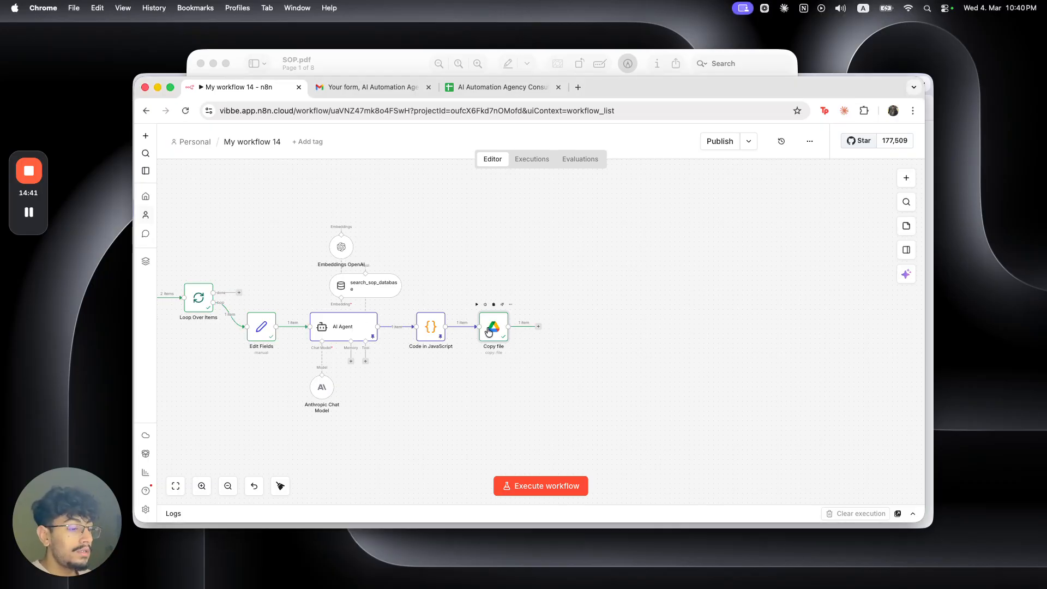
click(538, 326)
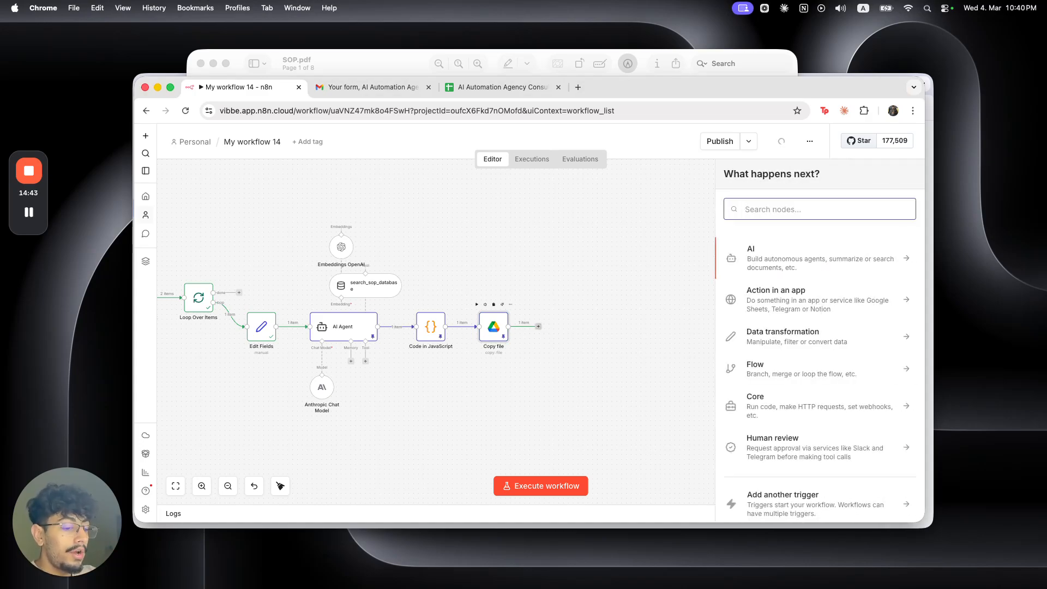
text(slides)
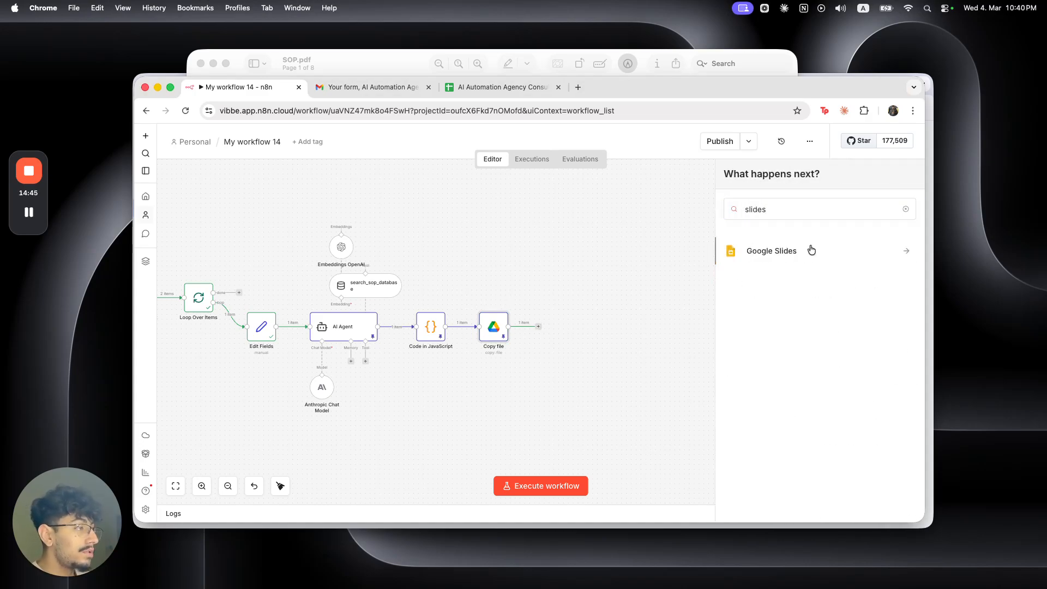
click(810, 248)
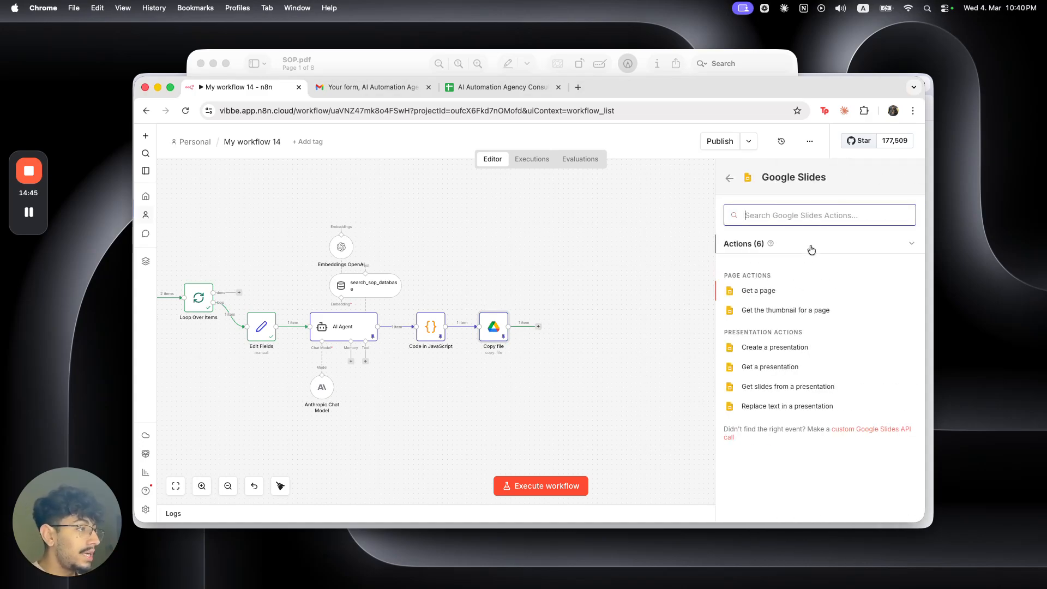
click(792, 406)
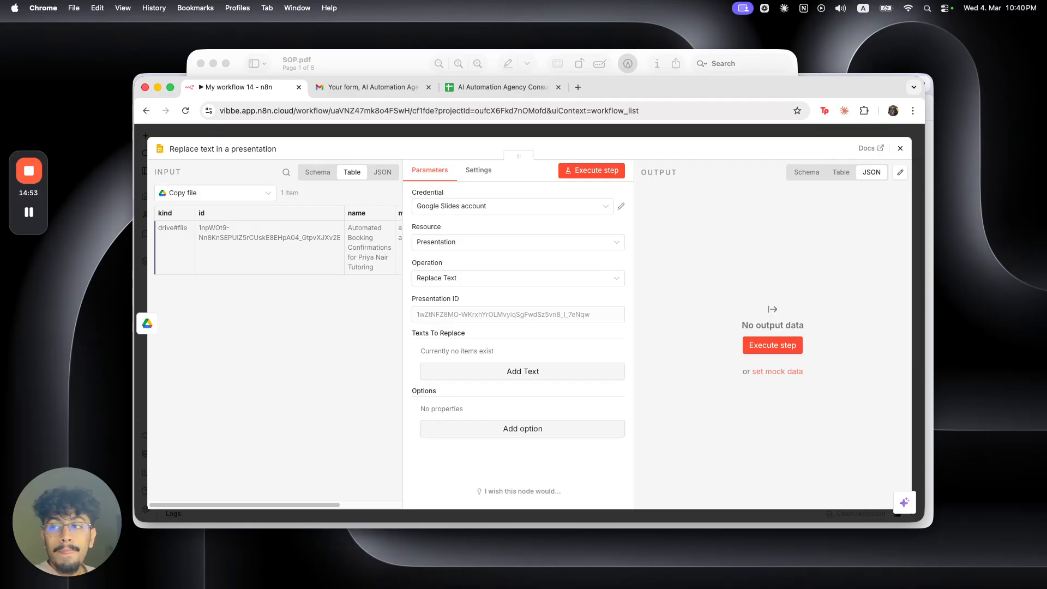
Step: Set the Google Slides node's Presentation ID to {{ $json.id }} from the Copy file output
drag(201, 213, 448, 315)
click(500, 320)
click(506, 396)
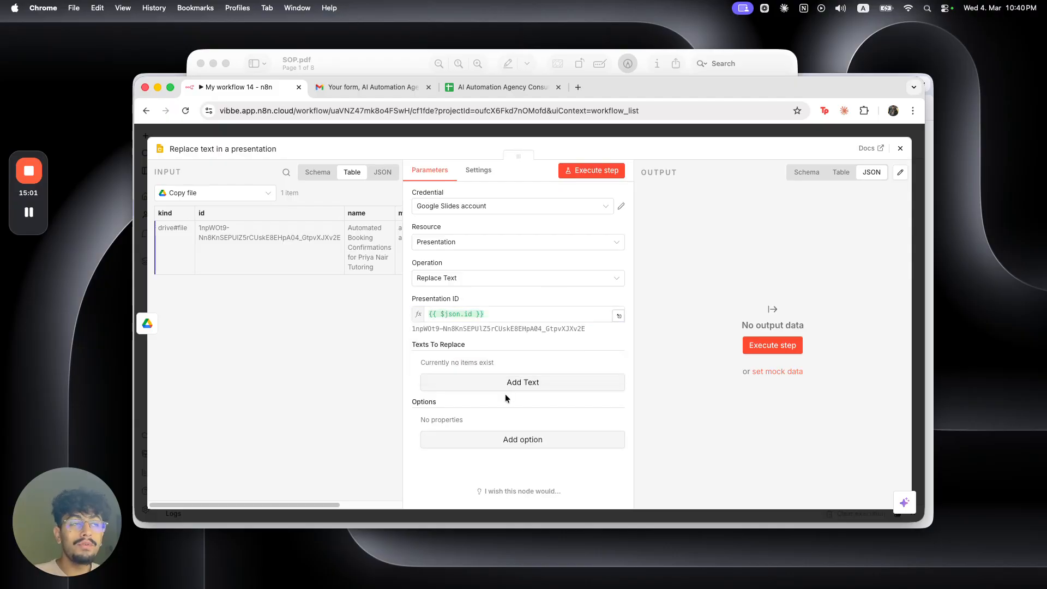
Step: Add a text replacement that searches for {{proposalTitle}}, matching the placeholder on the template's first slide
key(super+shift+t)
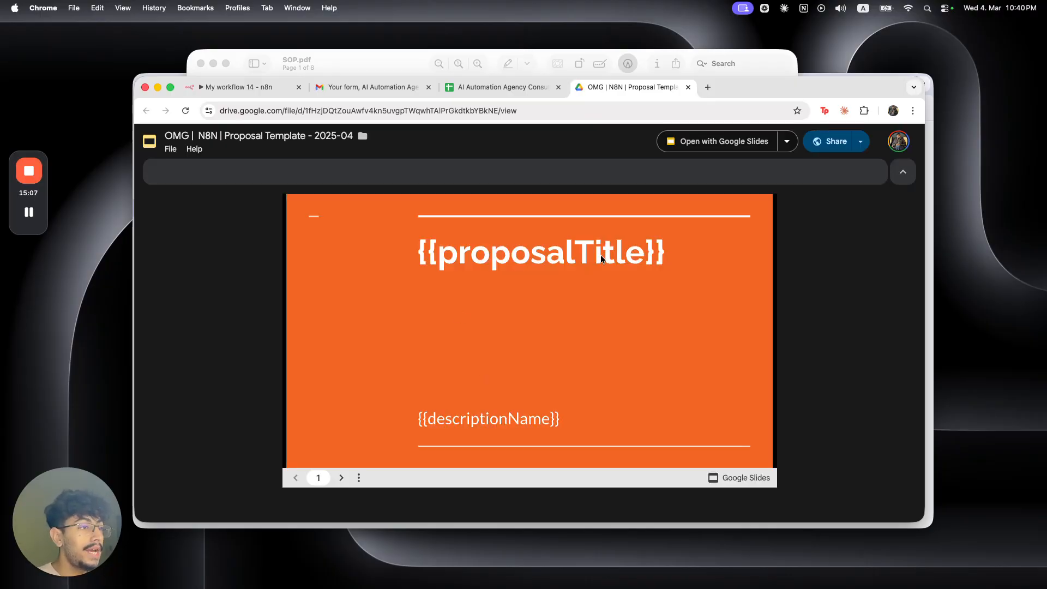
click(276, 91)
click(467, 383)
click(618, 87)
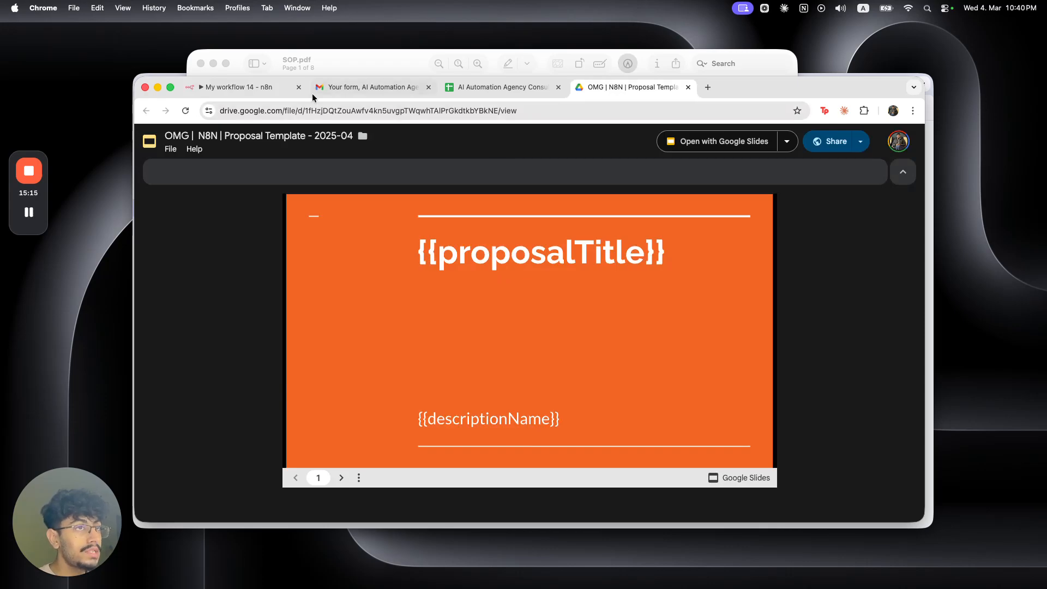
click(256, 87)
click(473, 414)
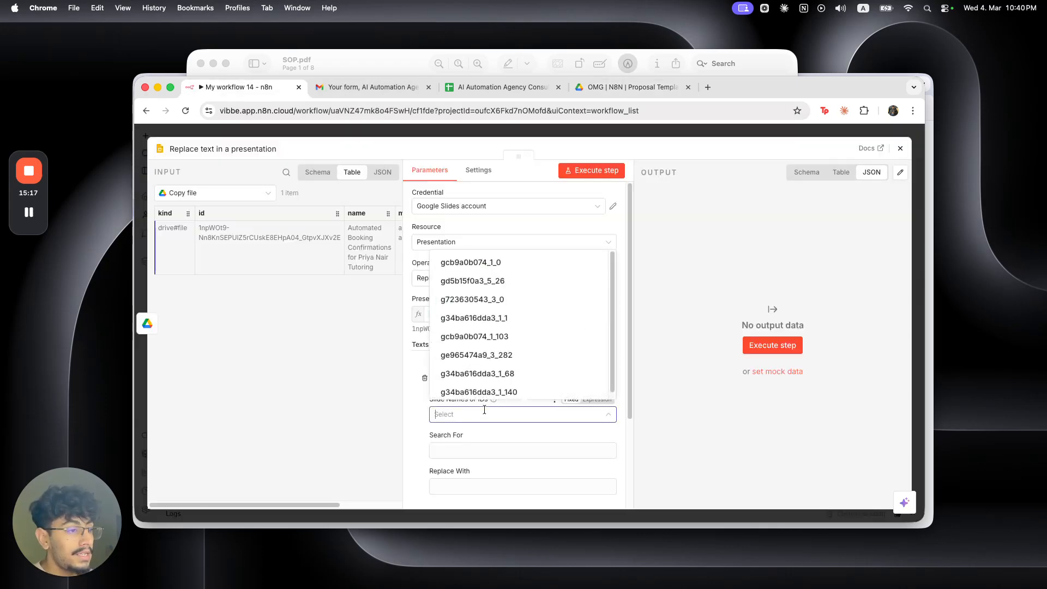
click(468, 450)
text({{)
text(proposalTitle)
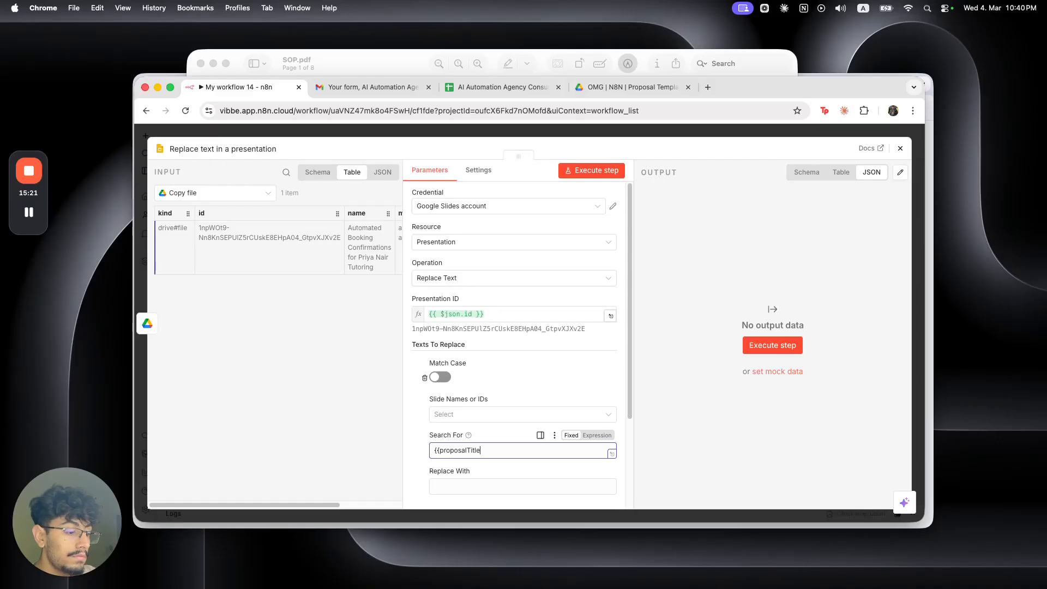
key(Tab)
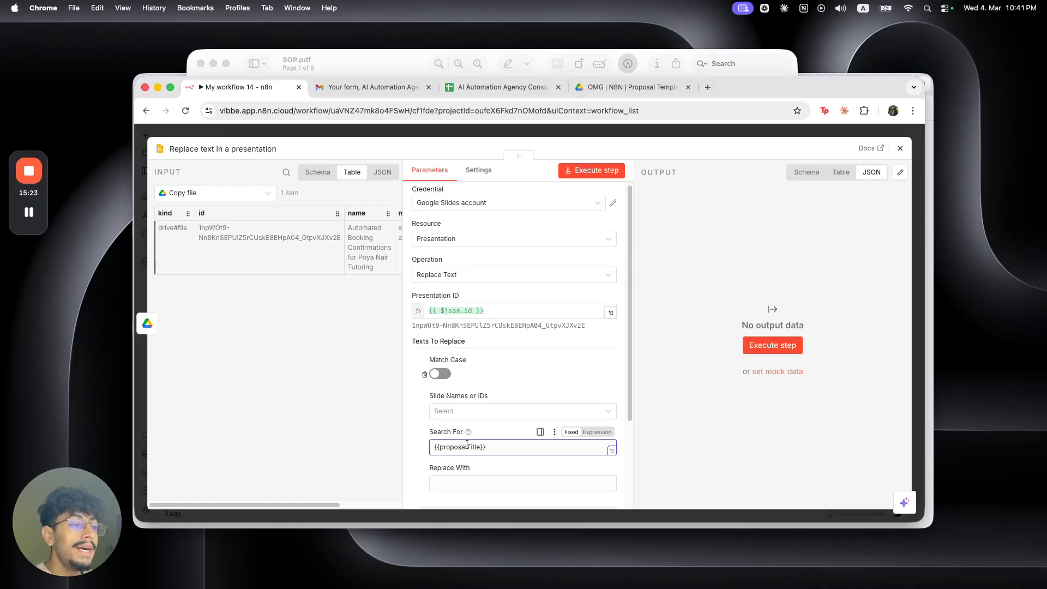
Step: Map the replacement text to the proposalTitle field from the Code in JavaScript output
click(206, 194)
click(206, 238)
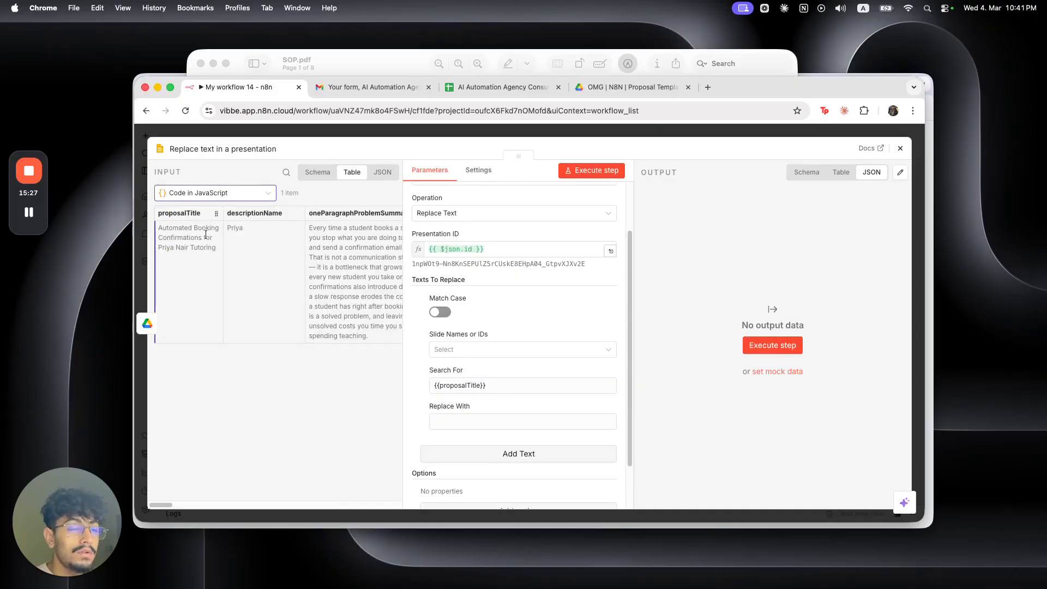
drag(173, 213, 449, 430)
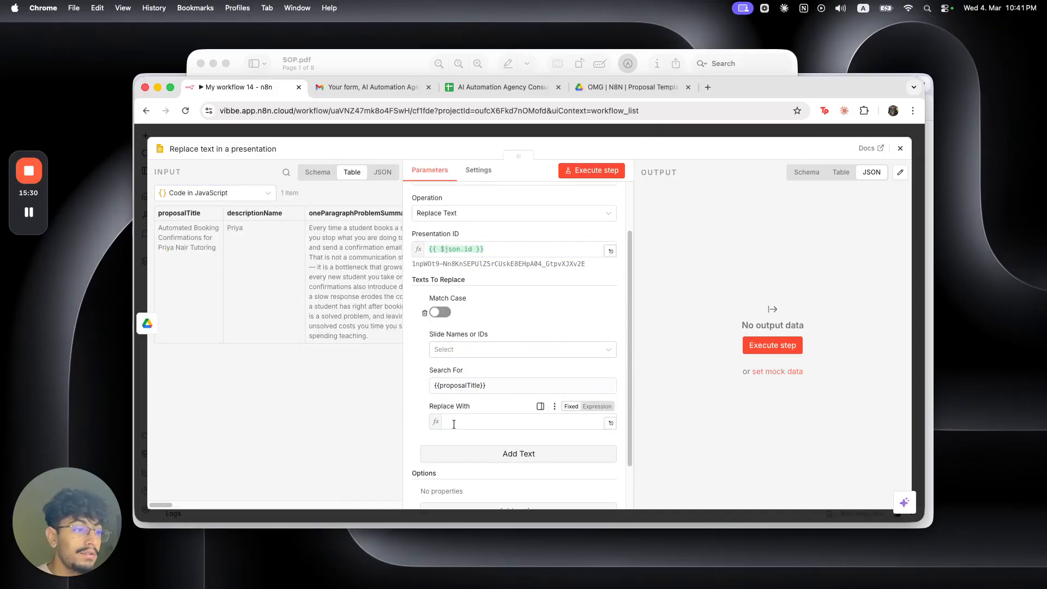
Step: Add a second text replacement that searches for {{shortScopeTitleOne}}, matching the placeholder on the template's The Scope slide
click(650, 86)
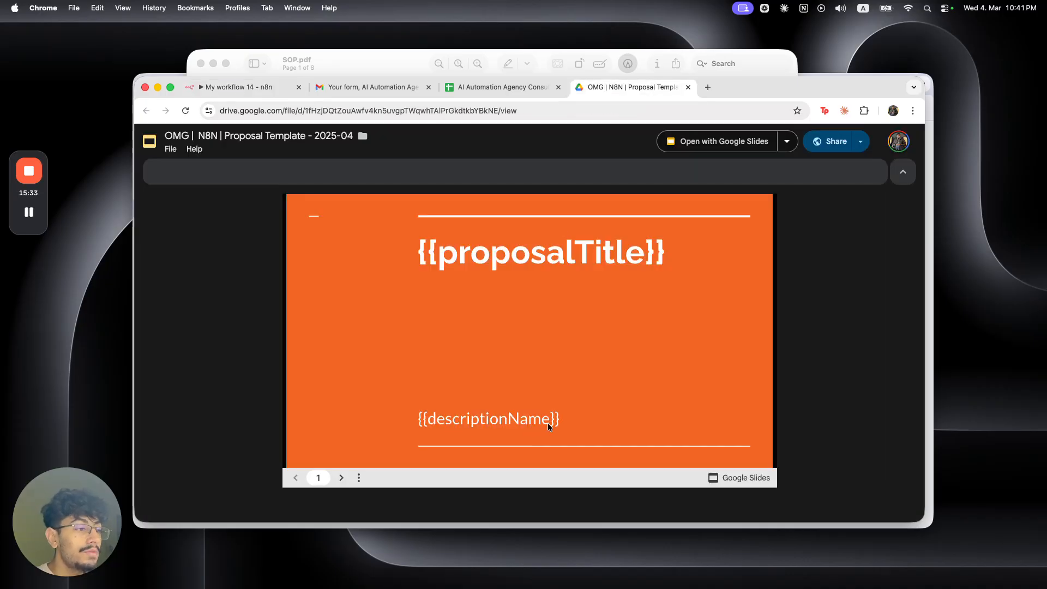
scroll(434, 312, down, 3)
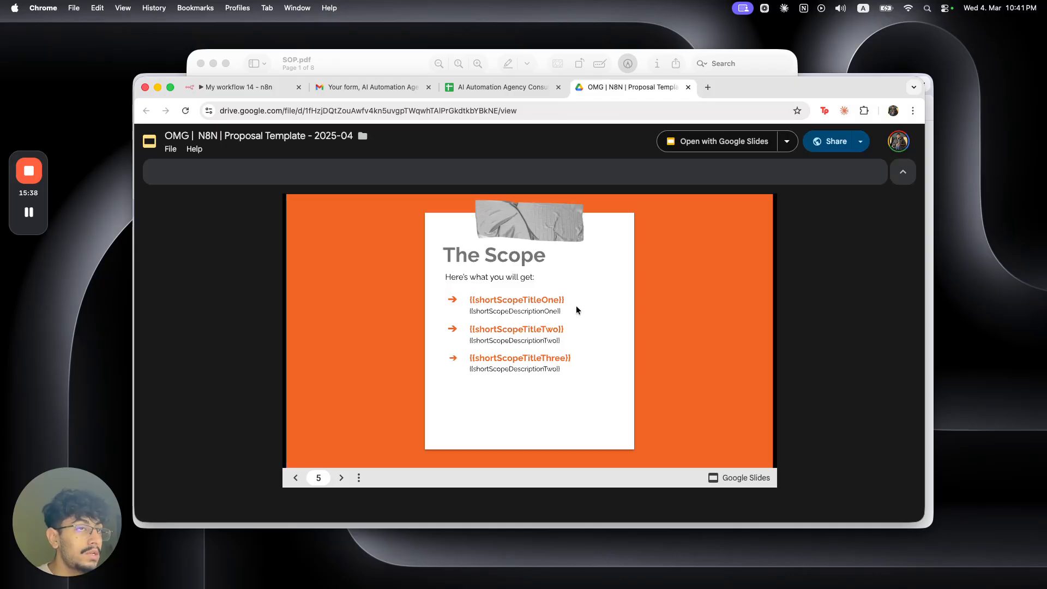
click(235, 87)
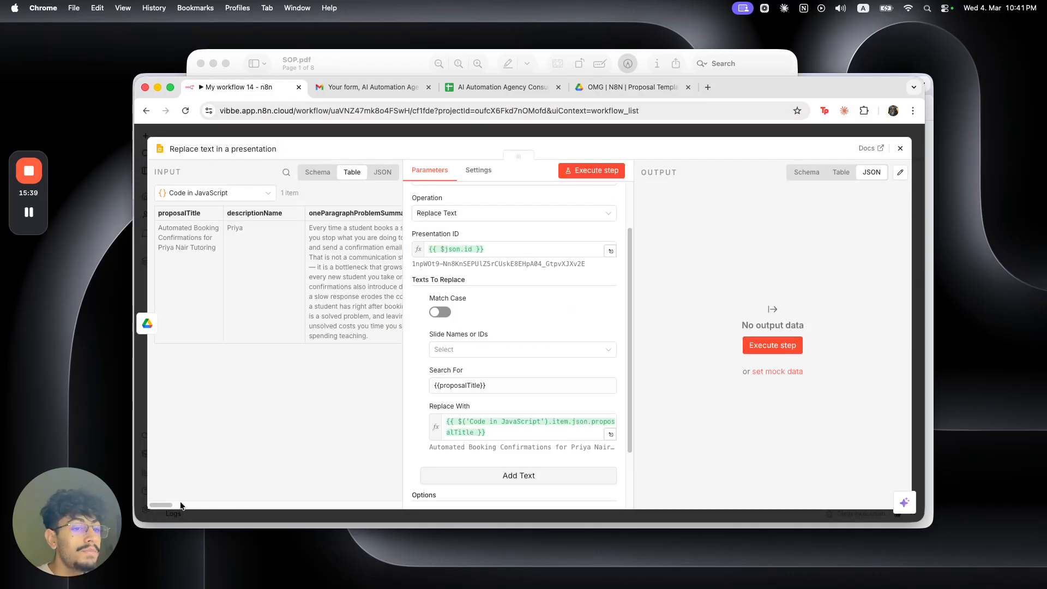
drag(163, 505, 202, 511)
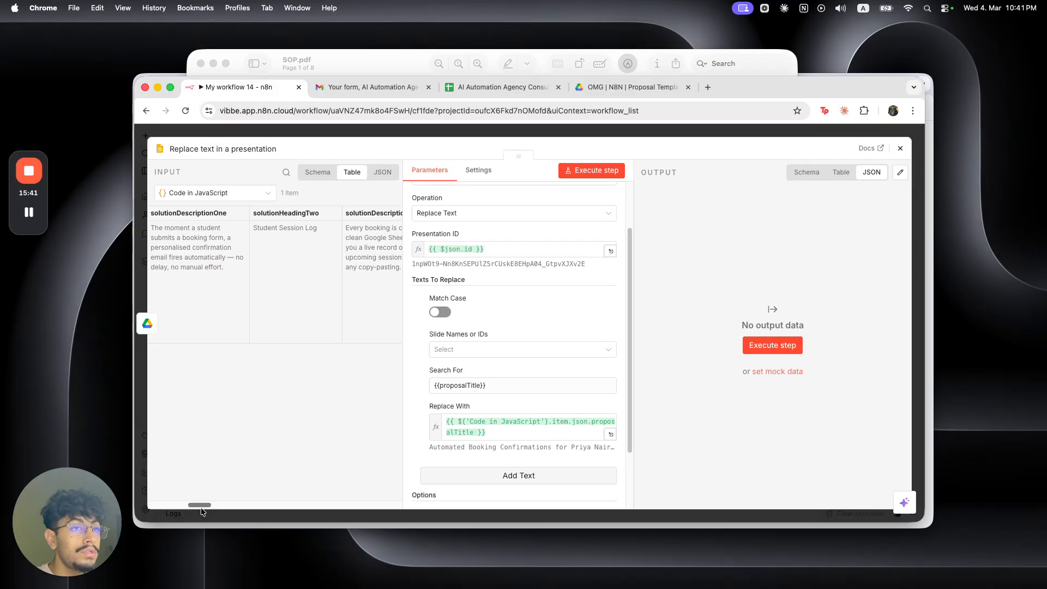
scroll(260, 280, right, 5)
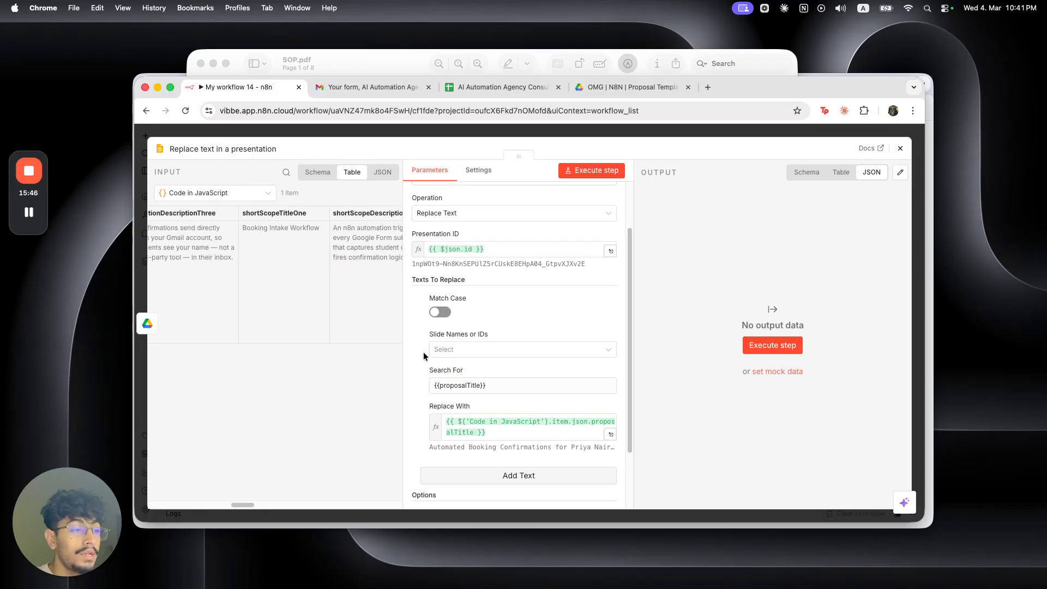
scroll(502, 454, down, 3)
click(497, 394)
click(491, 473)
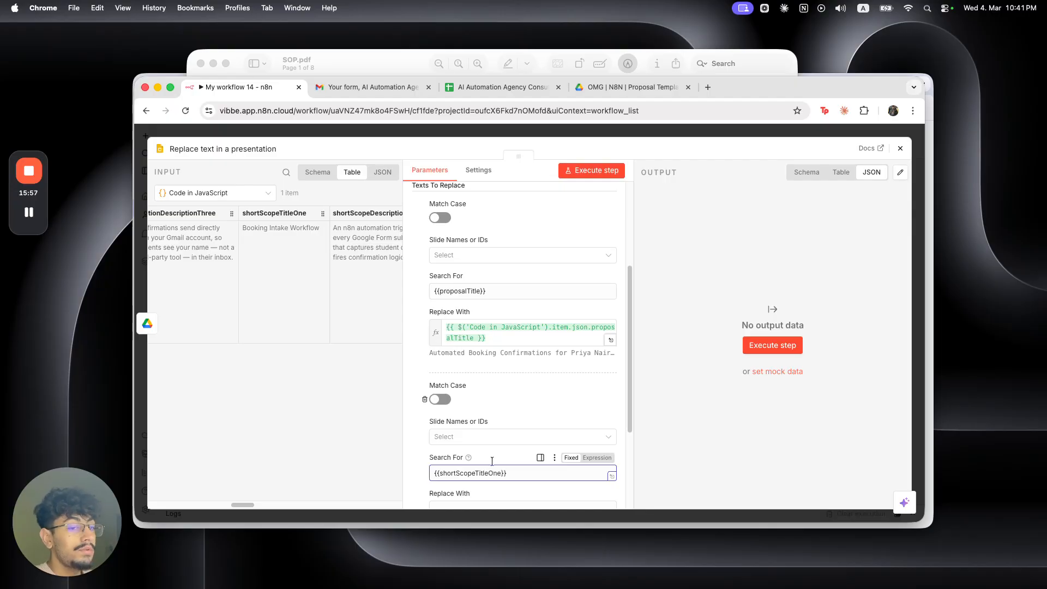
Step: Map the second replacement's text to the shortScopeTitleOne field from the Code in JavaScript output
click(627, 88)
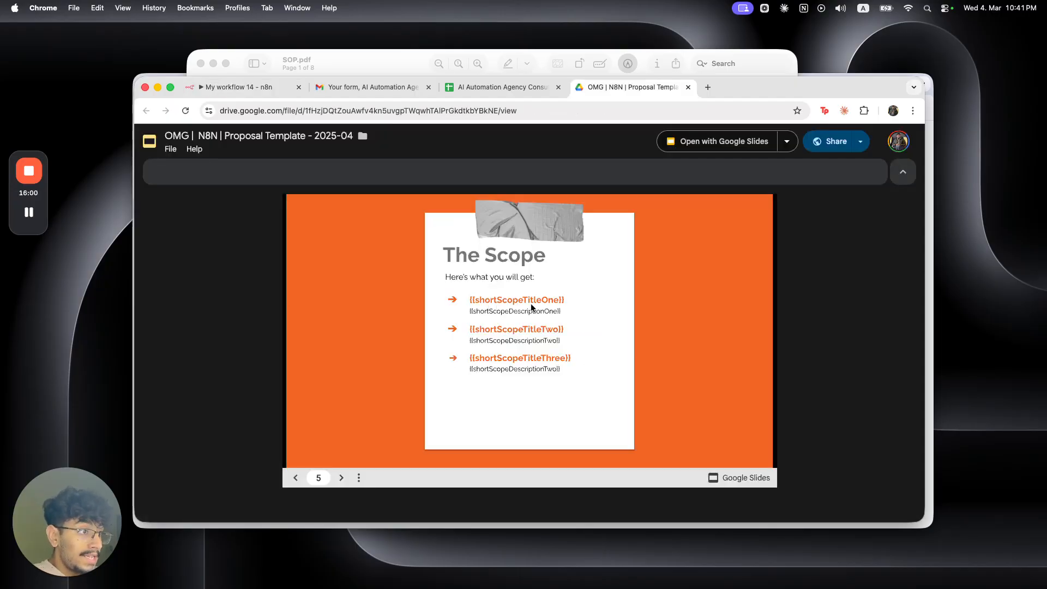
click(240, 87)
scroll(523, 407, down, 5)
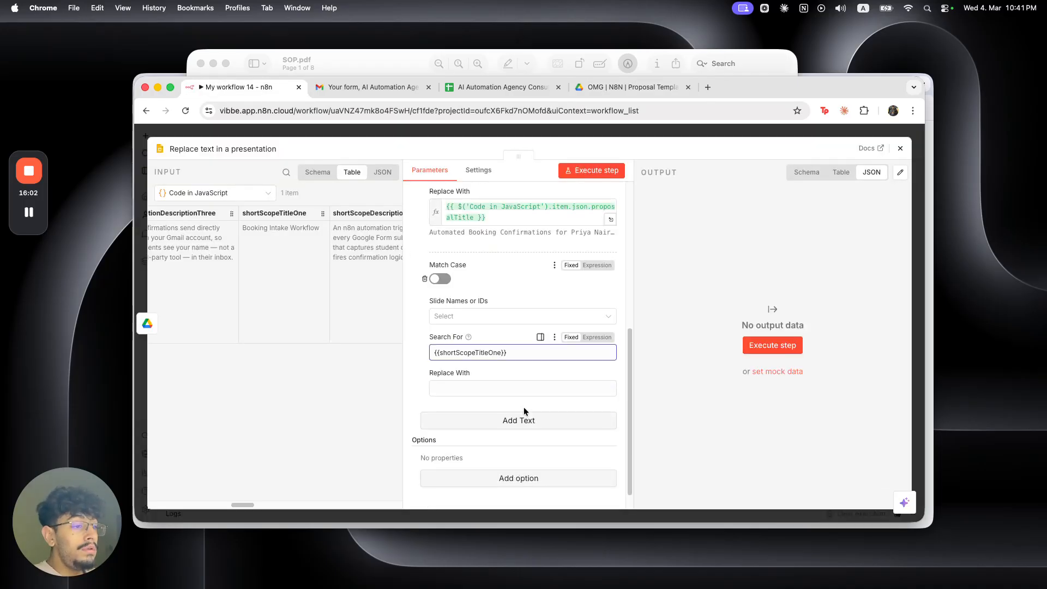
drag(278, 213, 463, 358)
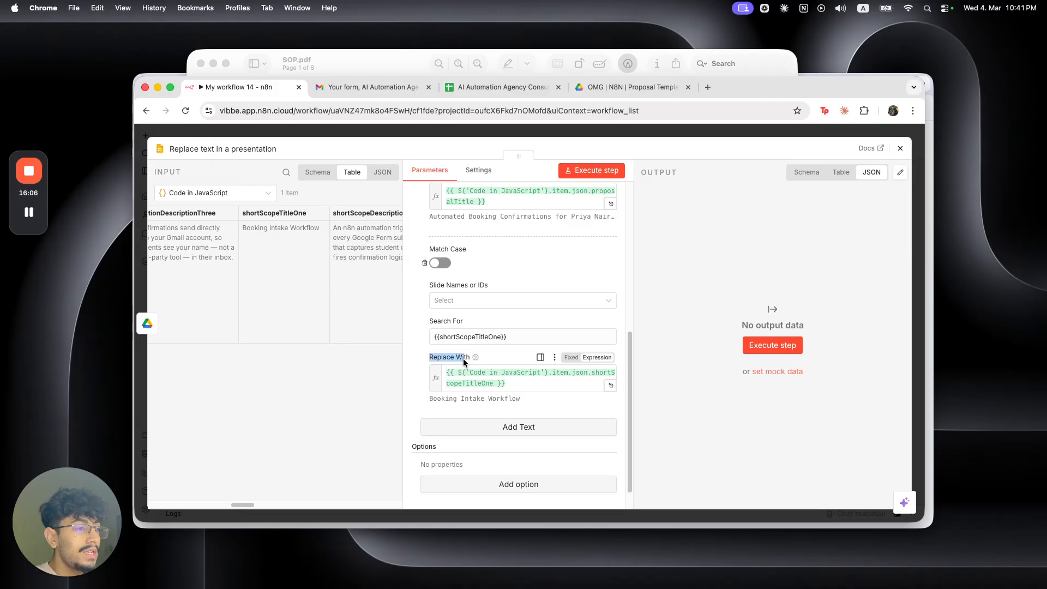
Step: Review the list of placeholder replacements in the Google Slides node and return to the workflow canvas
click(630, 88)
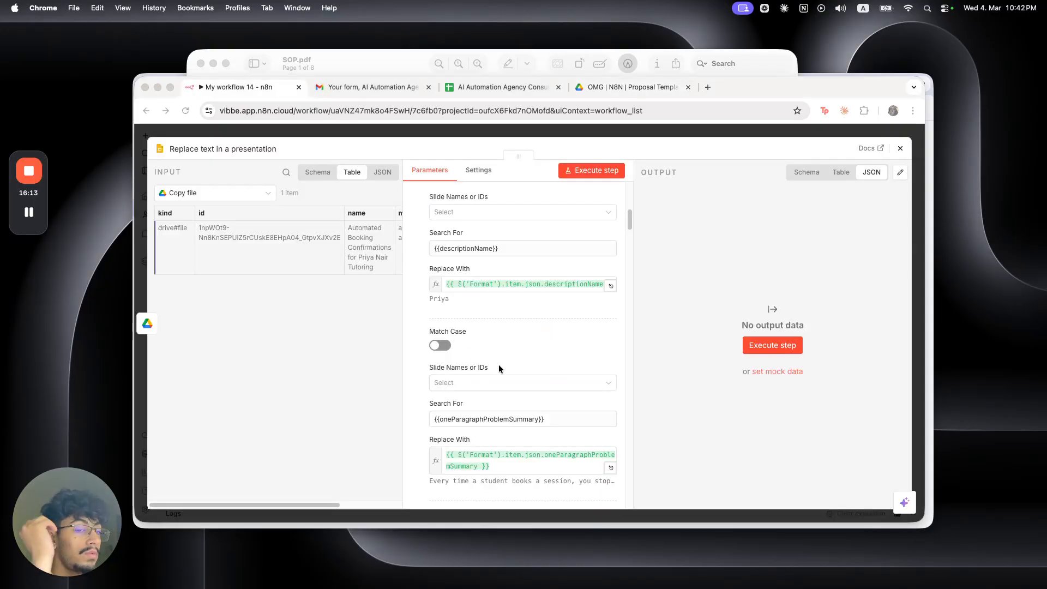
scroll(499, 364, down, 10)
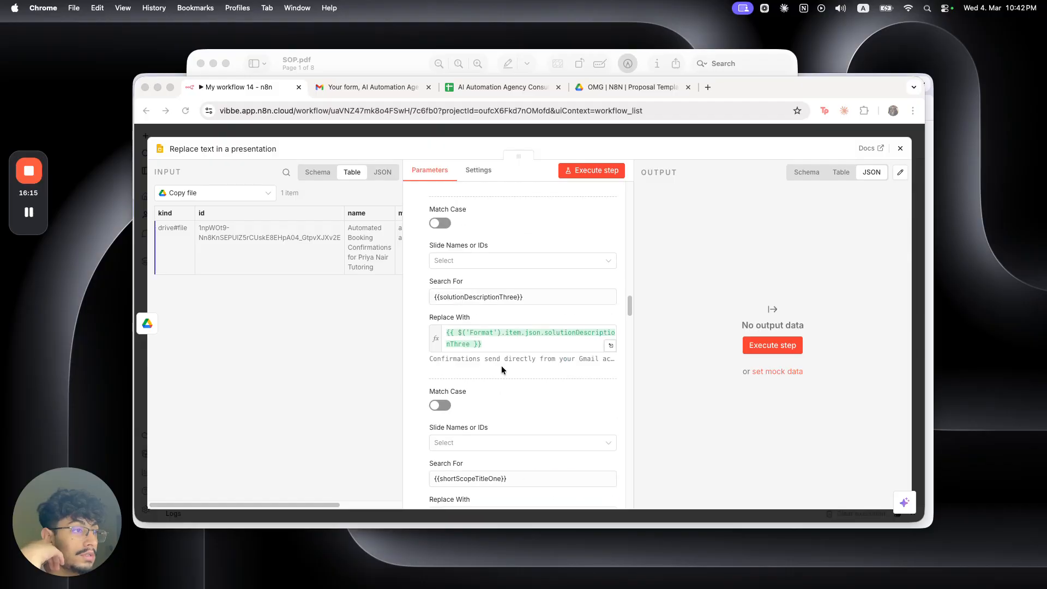
scroll(502, 366, down, 3)
click(460, 132)
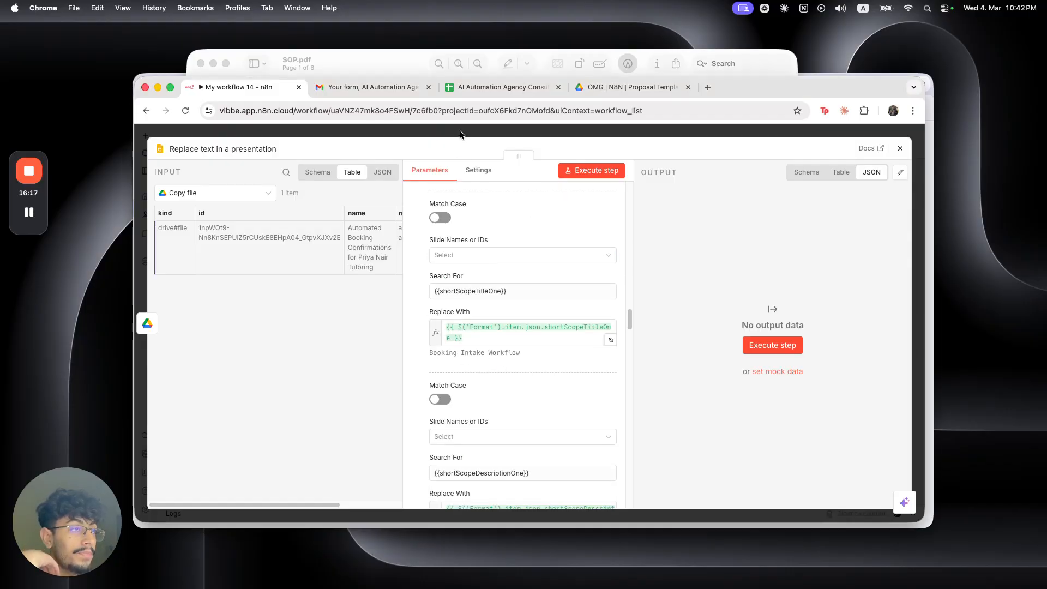
click(461, 125)
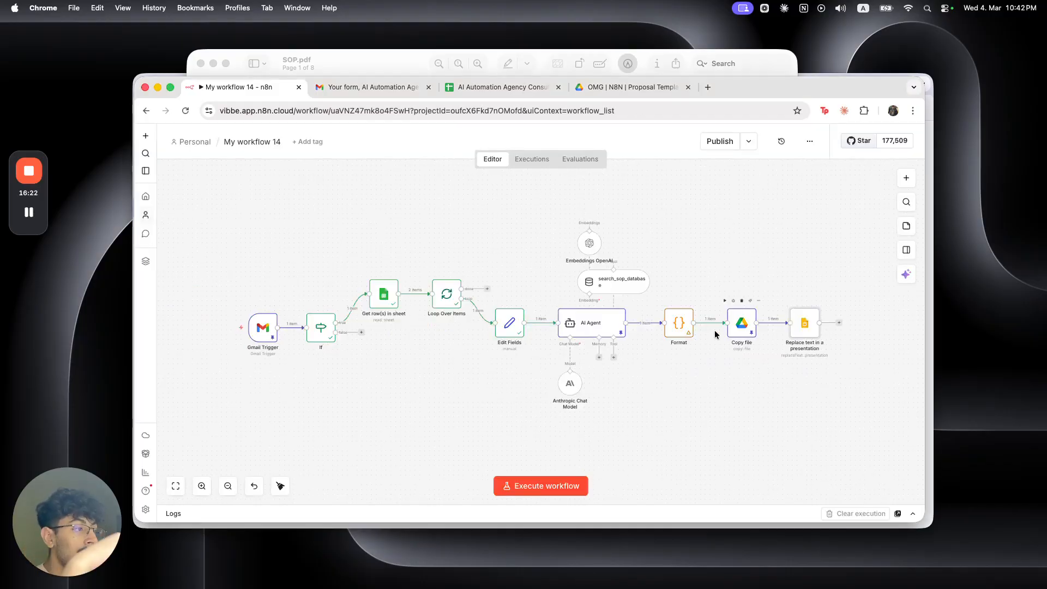
Step: Execute the workflow from the Gmail Trigger and inspect the output of the Replace text in a presentation node
click(214, 329)
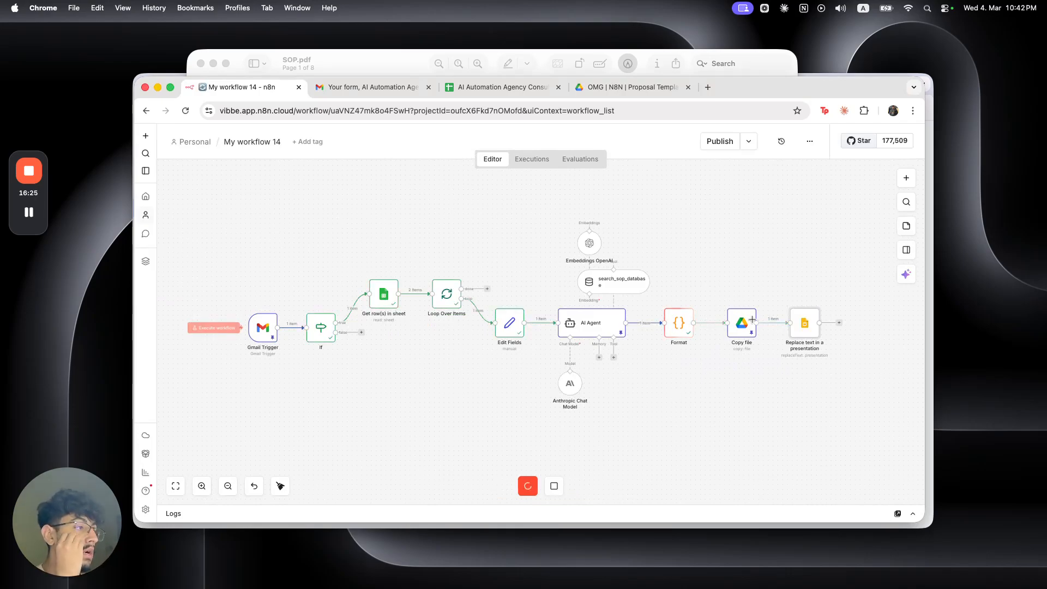
drag(784, 375, 597, 386)
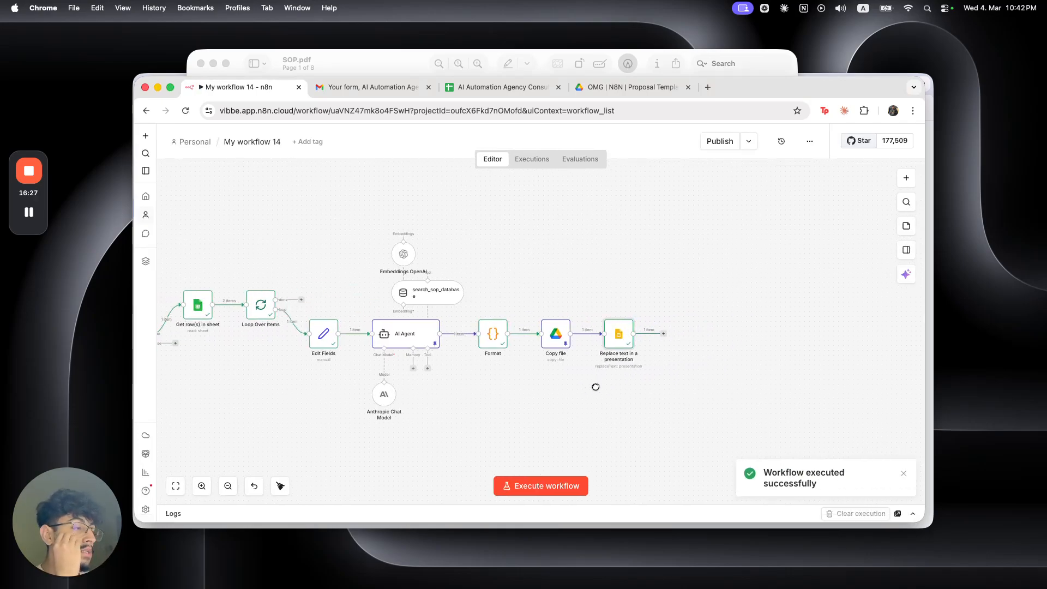
double_click(613, 336)
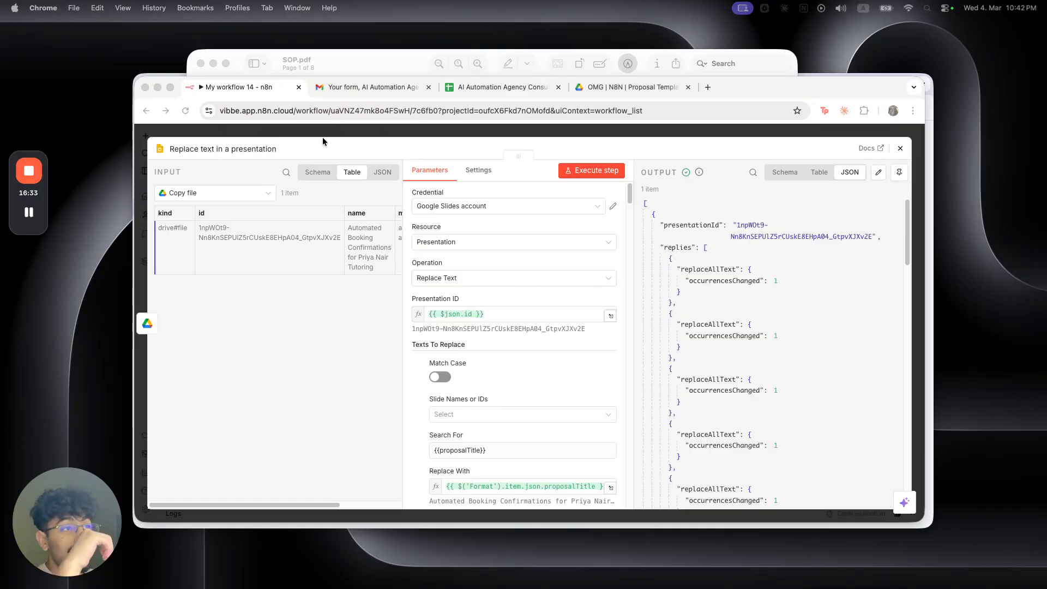
click(361, 139)
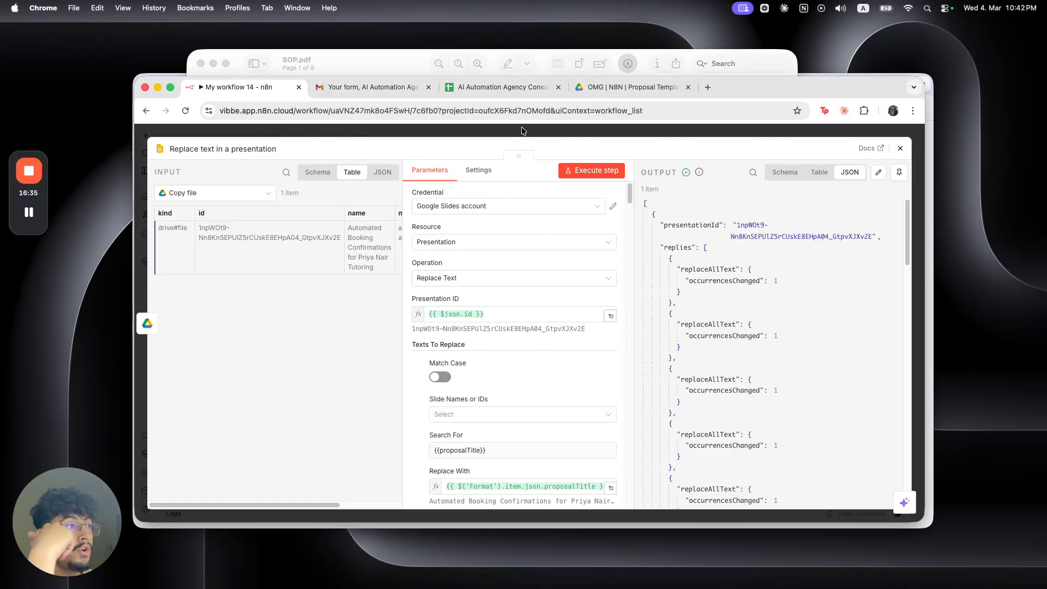
key(Escape)
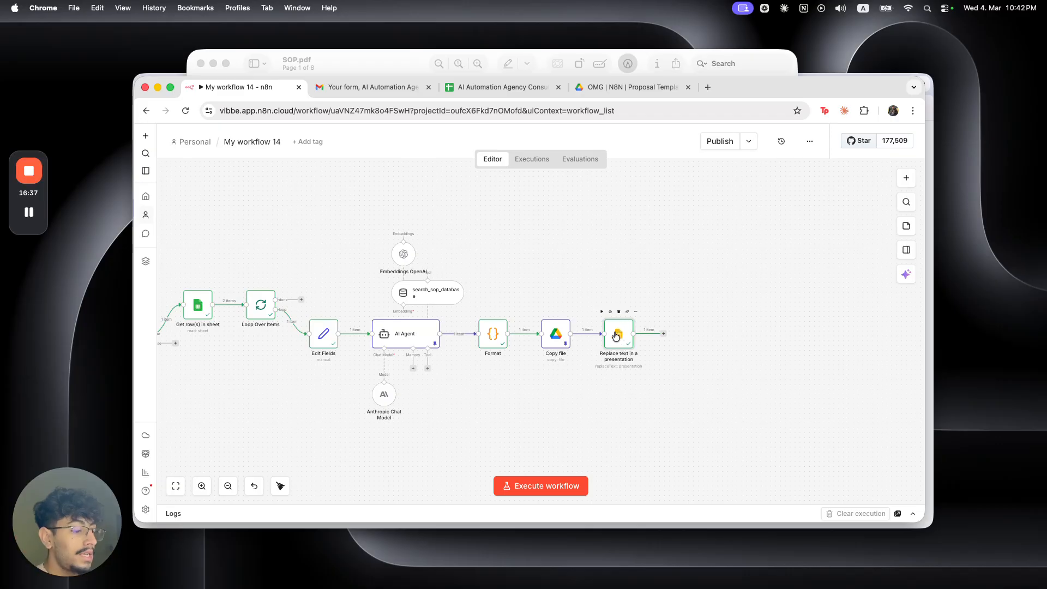
Step: Pin the outputs of the Replace text in a presentation and Format nodes
key(p)
click(497, 341)
key(p)
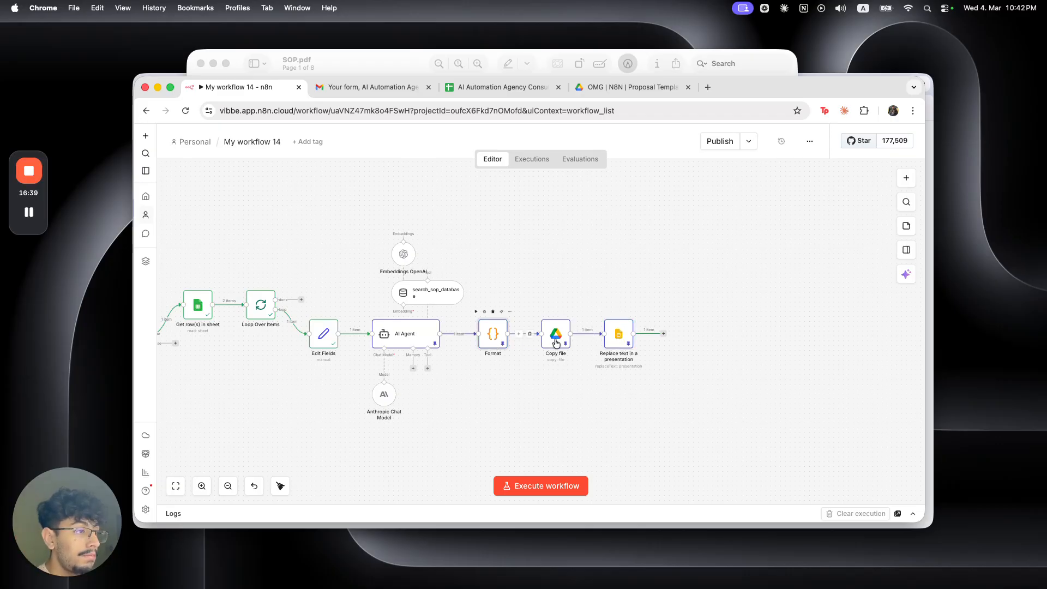
Step: Add a Gmail Send a message node after the Replace text in a presentation node
click(663, 335)
text(gm)
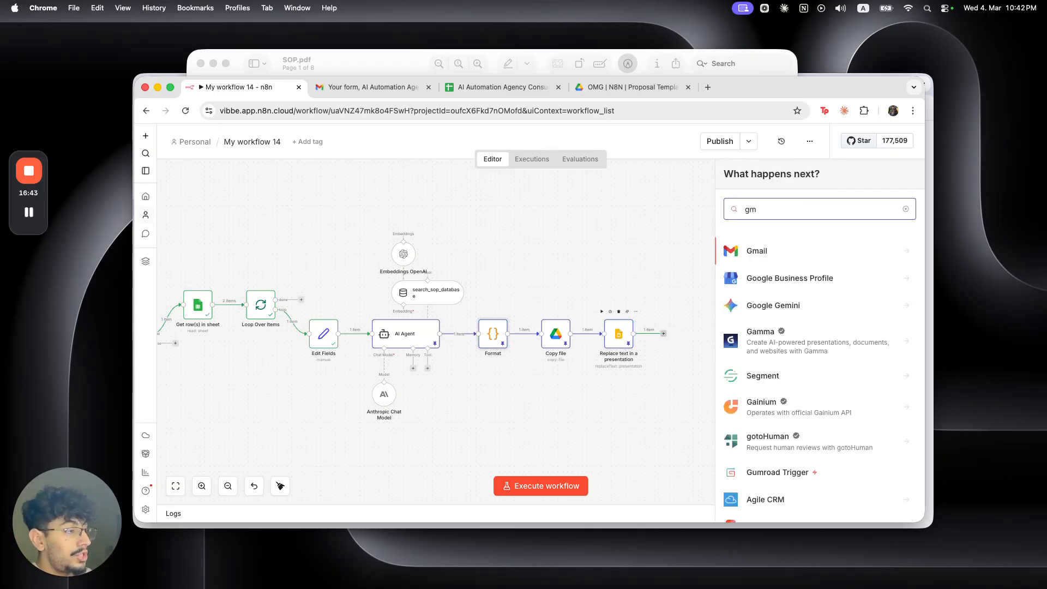
click(737, 254)
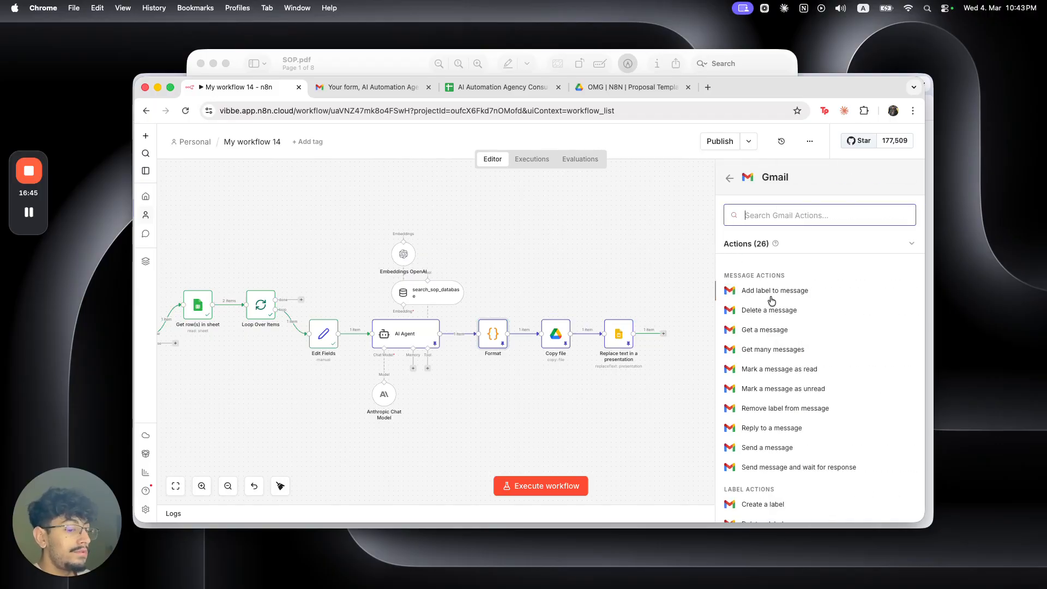
text(send)
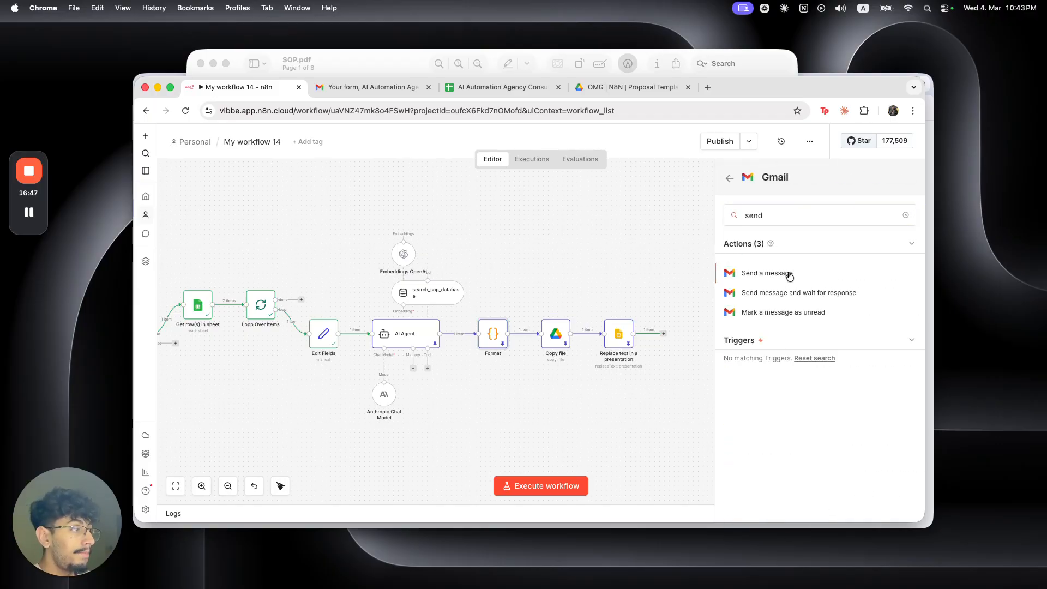
click(787, 273)
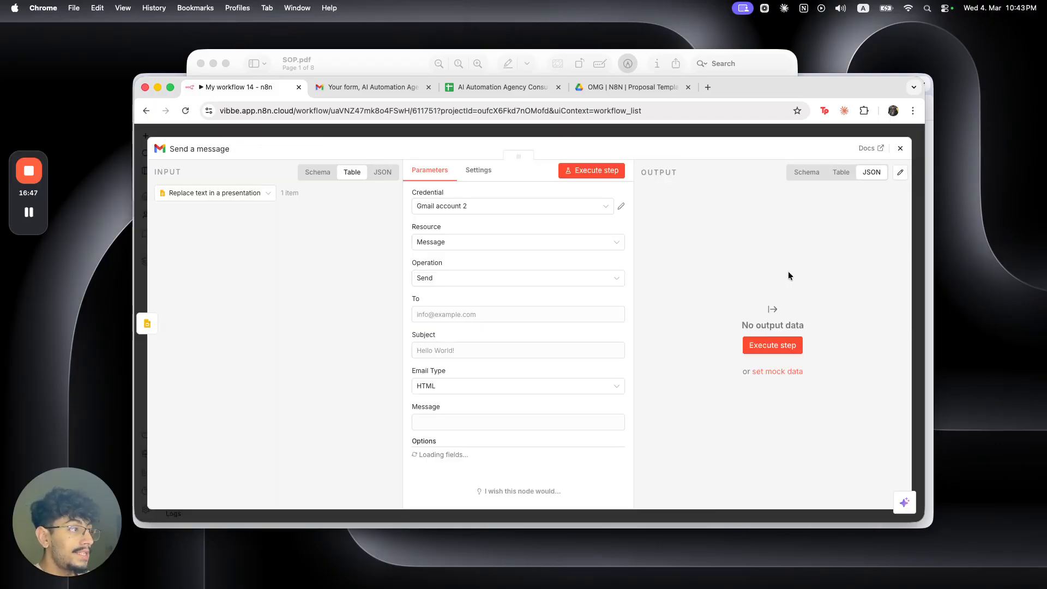
Step: Use the Gmail account credential and map the recipient to the Email Address field from the Edit Fields output
click(495, 207)
click(497, 298)
click(496, 313)
click(236, 198)
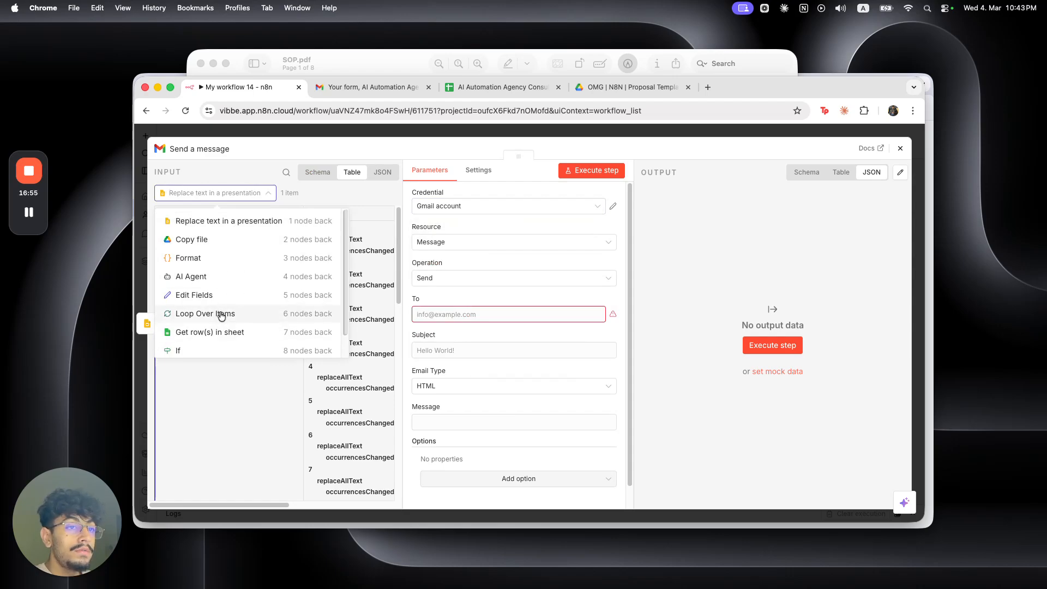
click(220, 295)
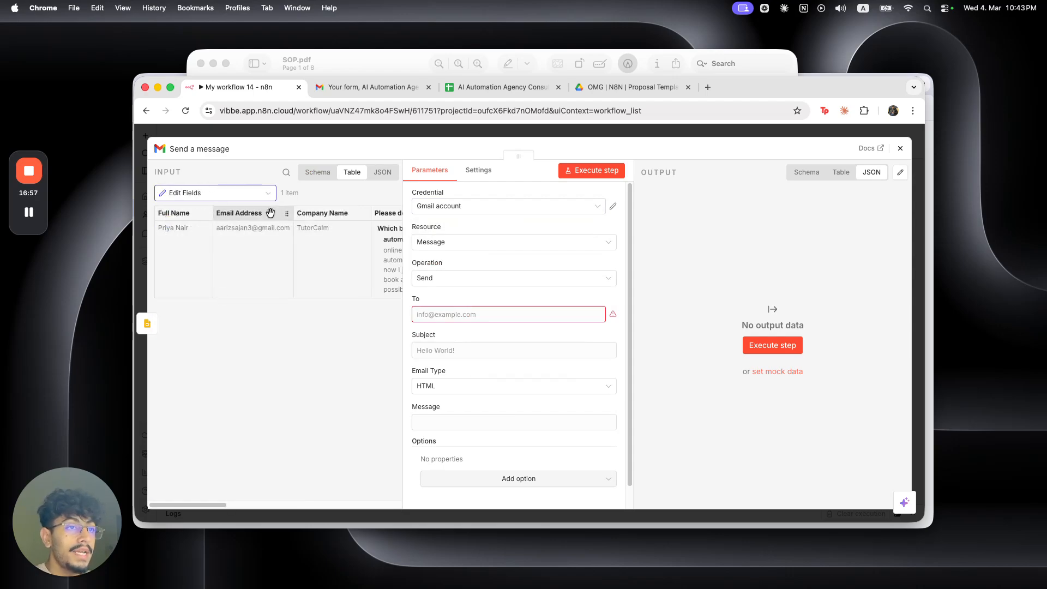
drag(244, 214, 440, 313)
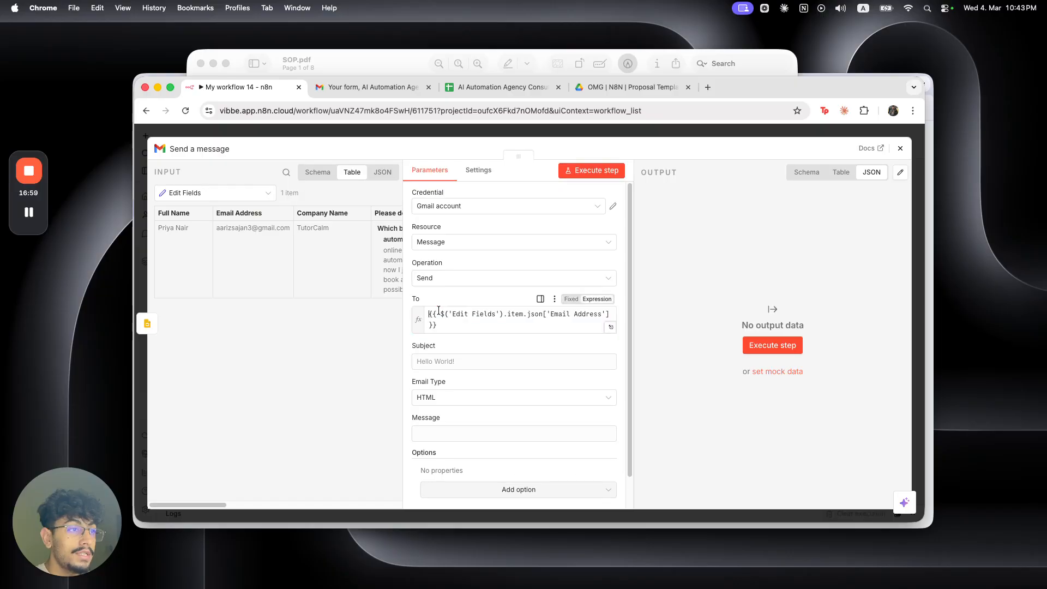
Step: Set the subject to "thanks for filling out the form - here is how we can help" and the email type to Text
click(430, 371)
text(Thanks Fo)
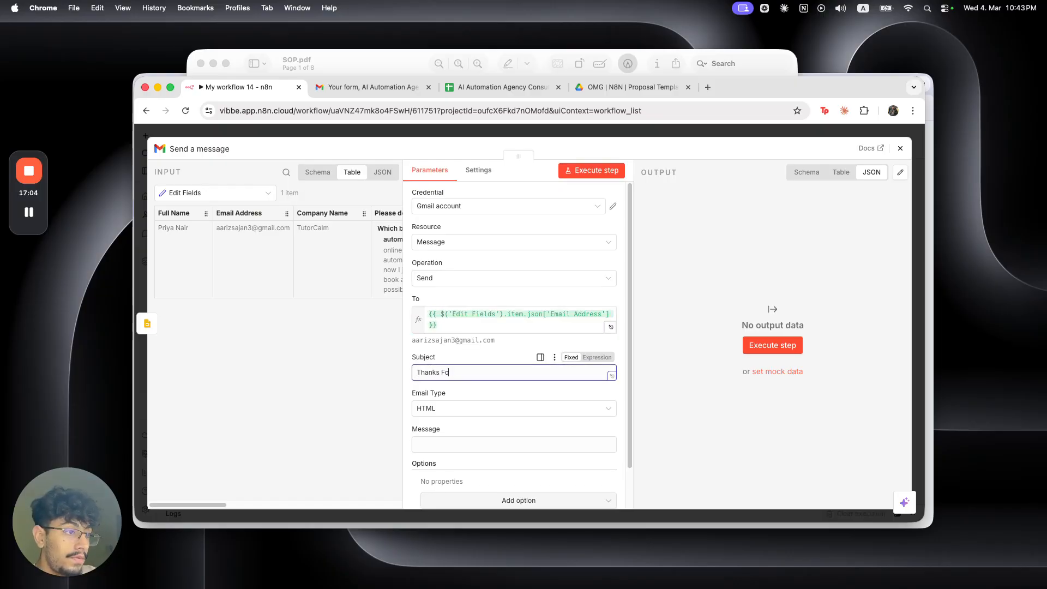
text(r F)
key(super+BackSpace)
text(thank)
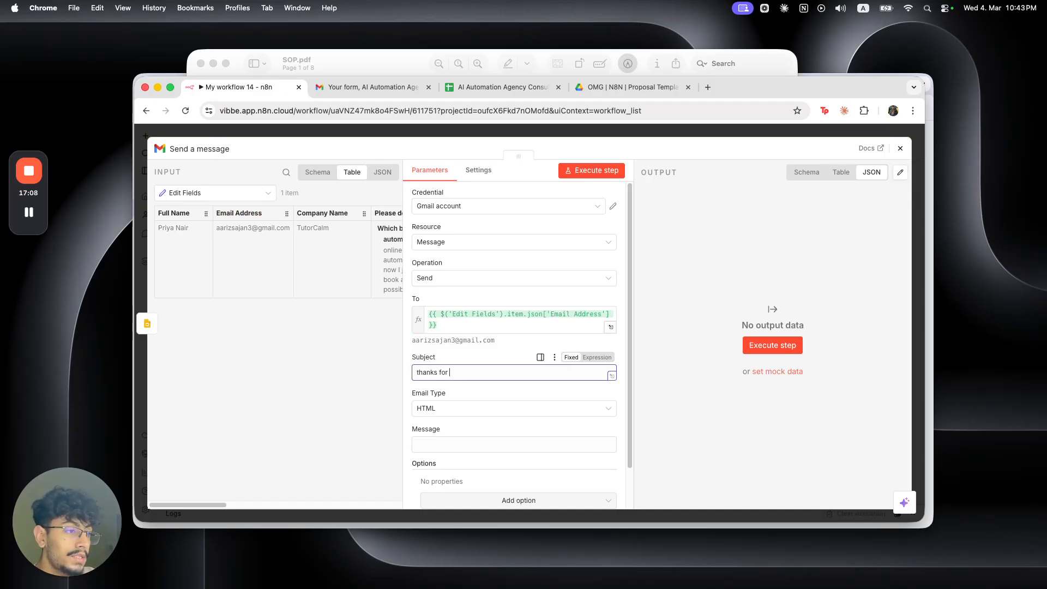
text(s for filling out the form - here is how we can help)
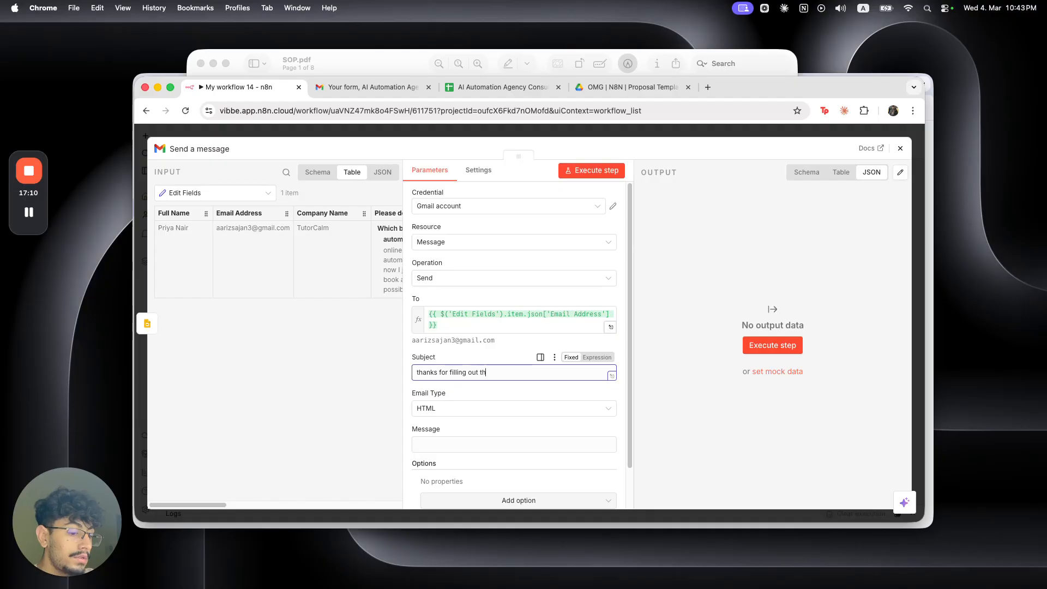
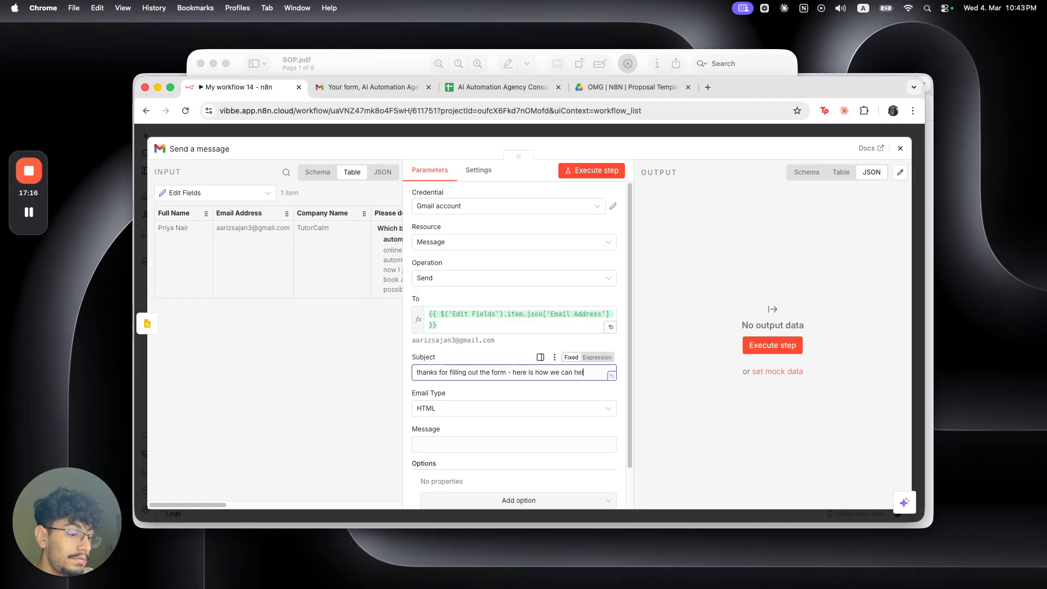
click(443, 412)
click(433, 437)
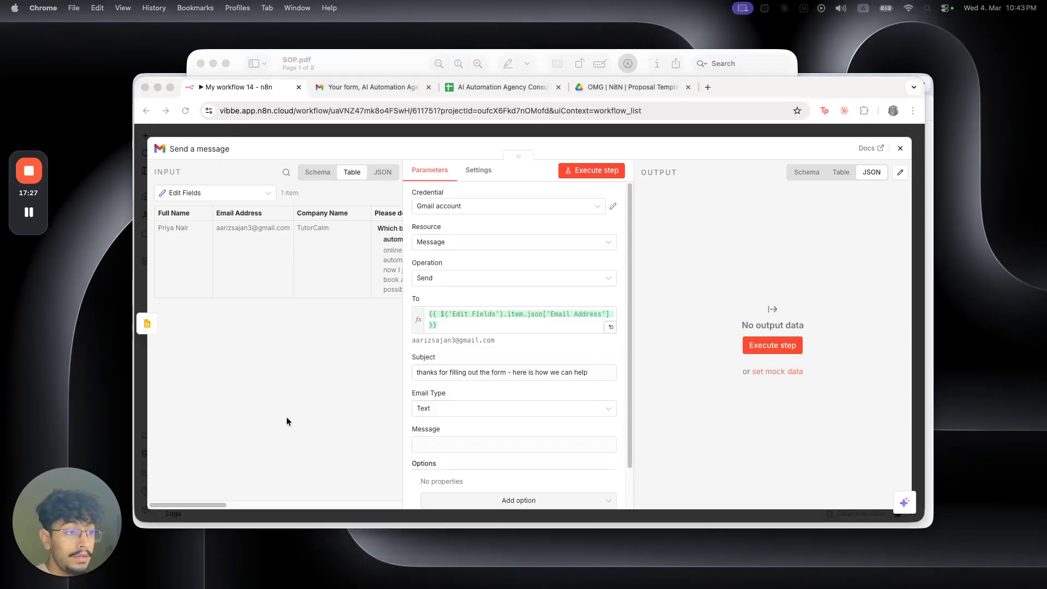
Step: Enter the message as an expression with a first-name greeting, a proposal link built from presentationId, and a Calendly booking link
scroll(469, 425, down, 2)
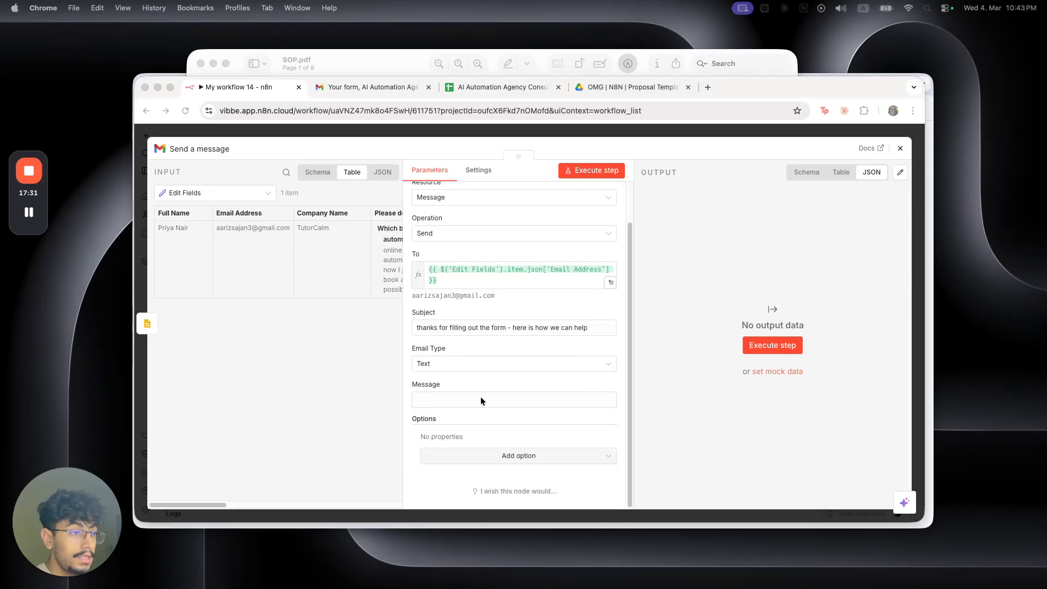
click(482, 398)
click(510, 396)
click(523, 396)
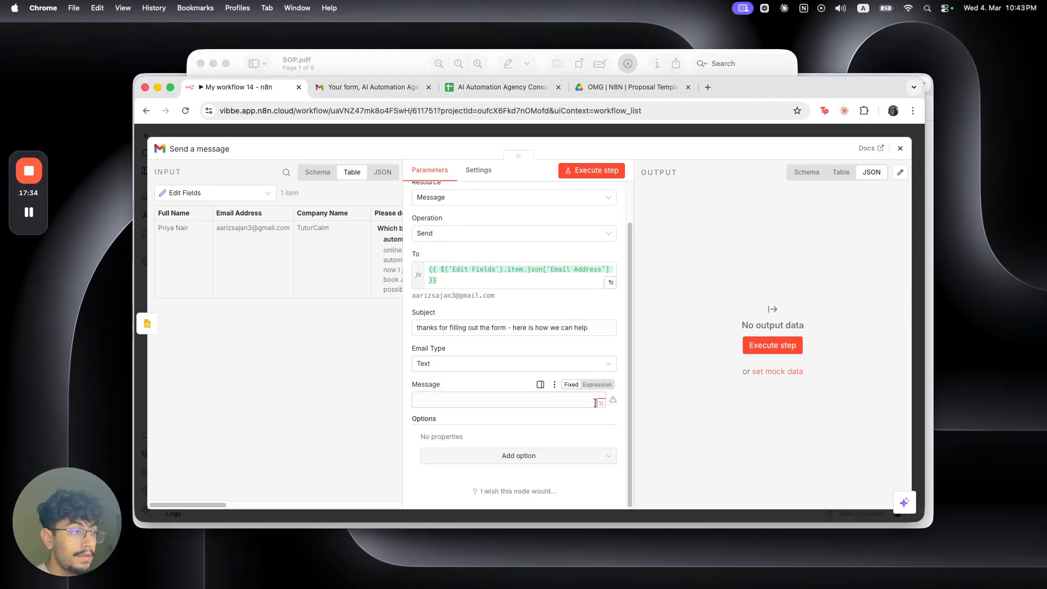
click(598, 385)
click(608, 405)
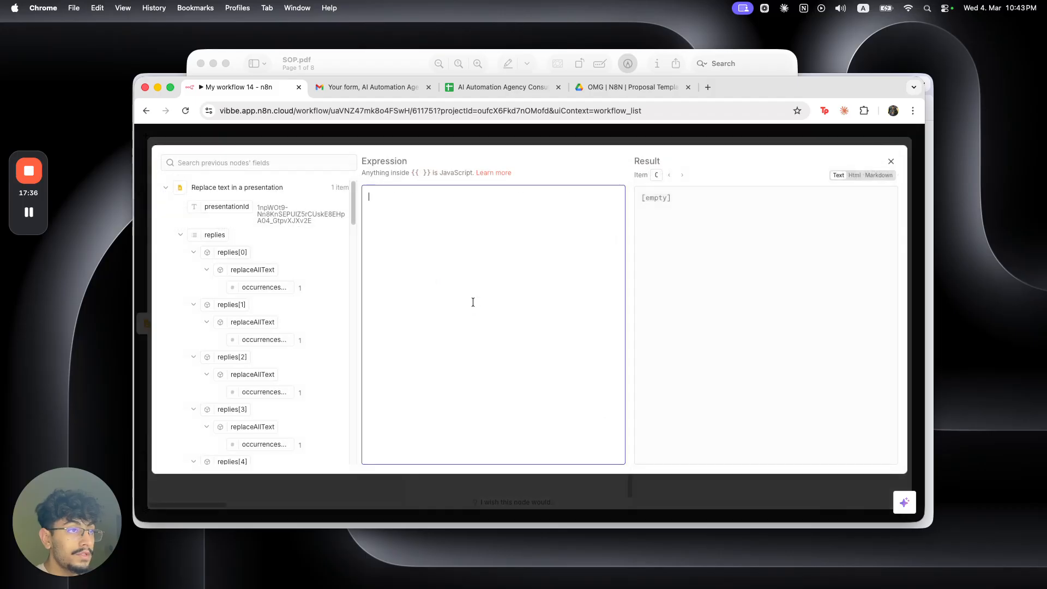
text(Hey {{ $('lead info').item.json['Full Name'].split(' ')[0] }},  Thanks for filling out our form. I had a moment to put together a detailed proposal for you—please take a look at your earliest convenience and let me know your thoughts.  You'll find it here: https://docs.google.com/presentation/d/{{ $('Replace text in a presentation').item.json.presentationId }}/edit  You can go ahead and book a meeting here: https://calendly.com/aarizsajan2/30-minute-meeting-clone  Thanks, Aariz)
Step: Replace the broken name reference in the greeting with Edit Fields' Full Name, appending .split(' ')[0] to use only the first name
drag(395, 211, 386, 198)
key(BackSpace)
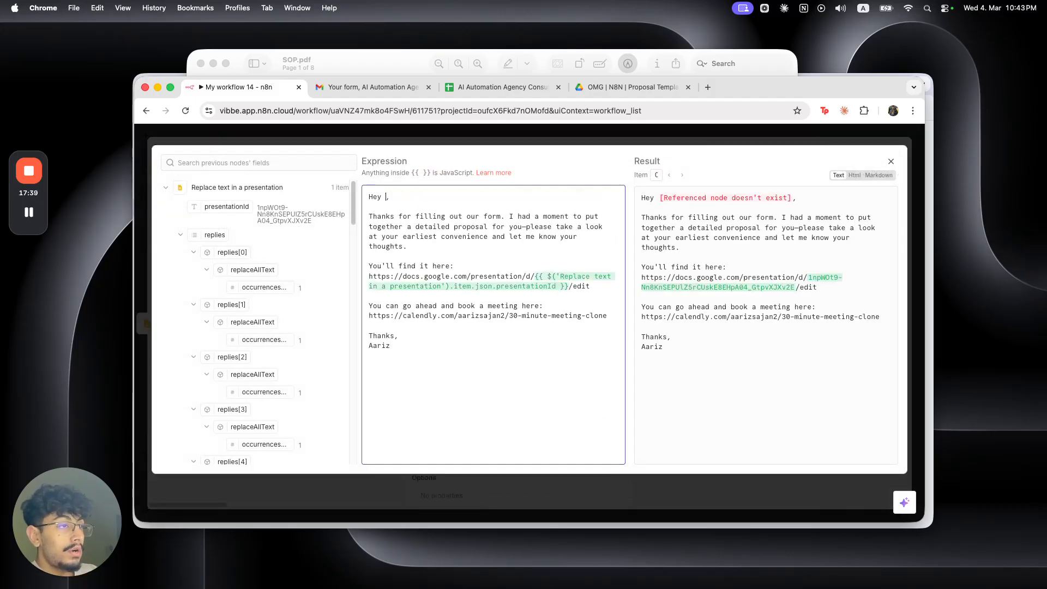
click(166, 188)
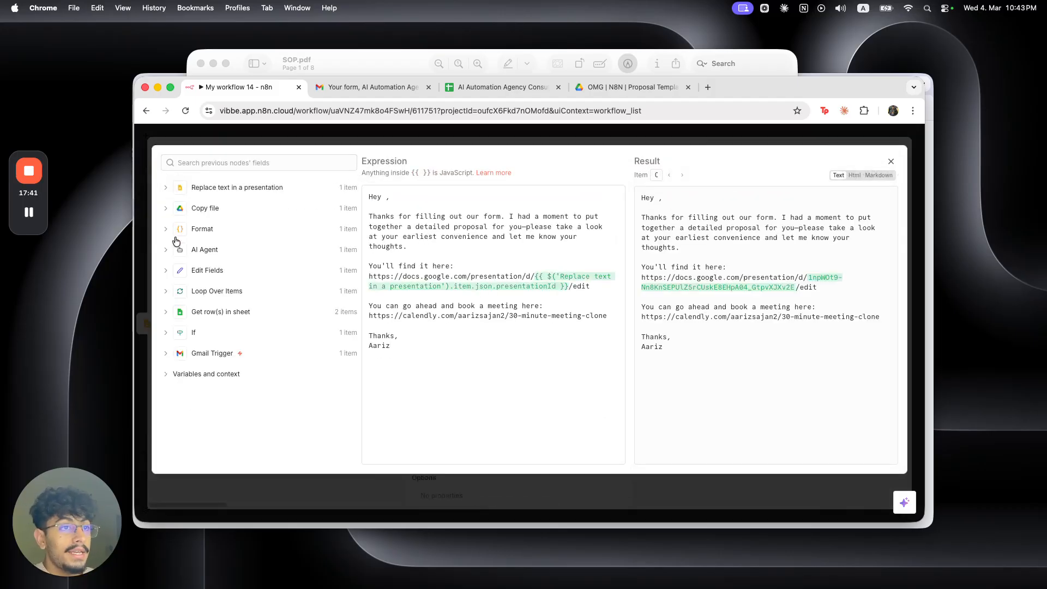
click(166, 270)
drag(193, 289, 385, 197)
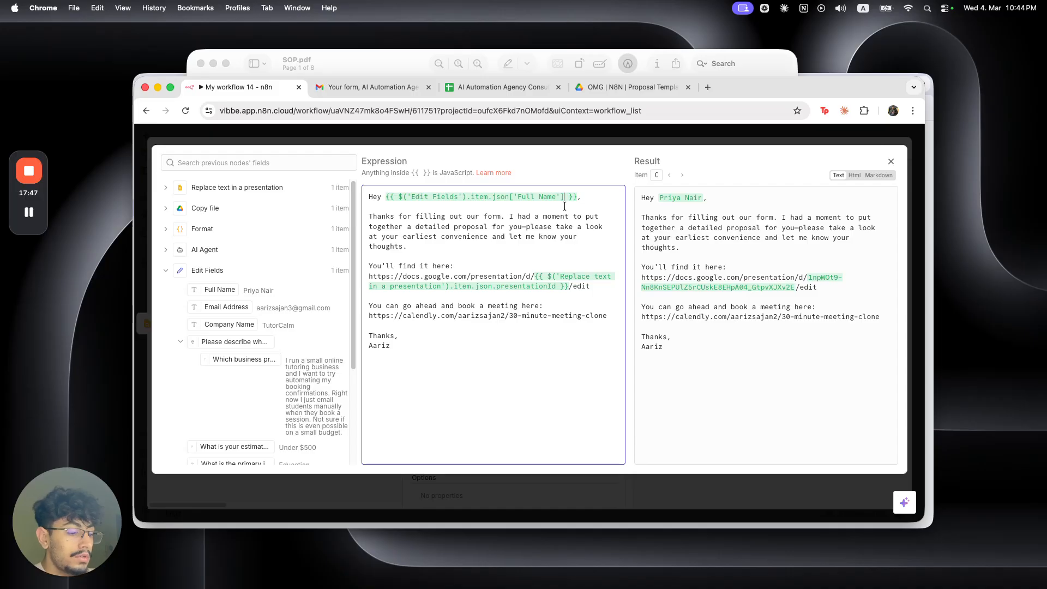
text(.spl)
key(Return)
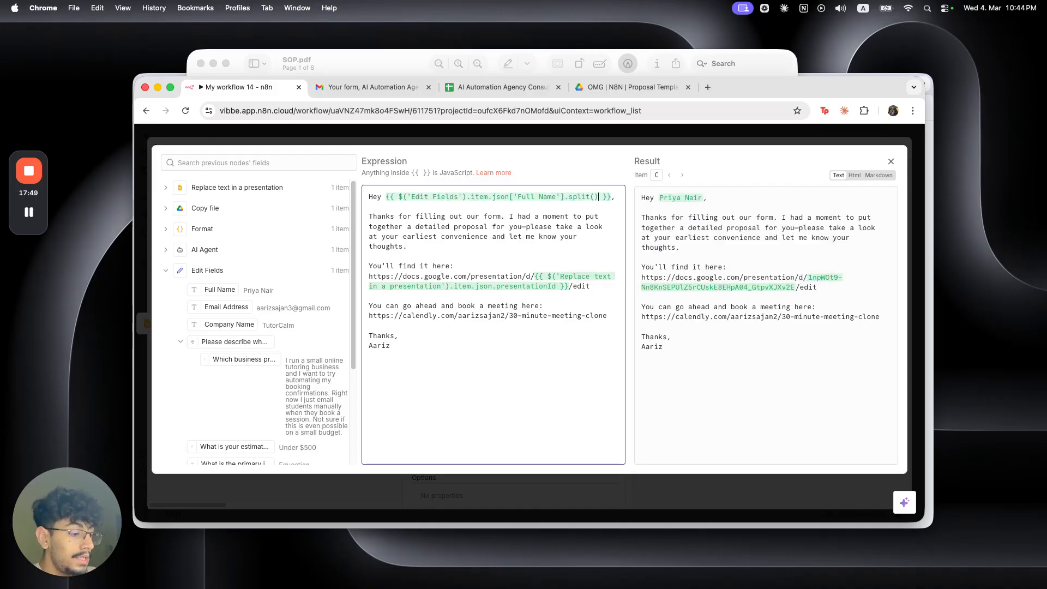
text(' ')[0)
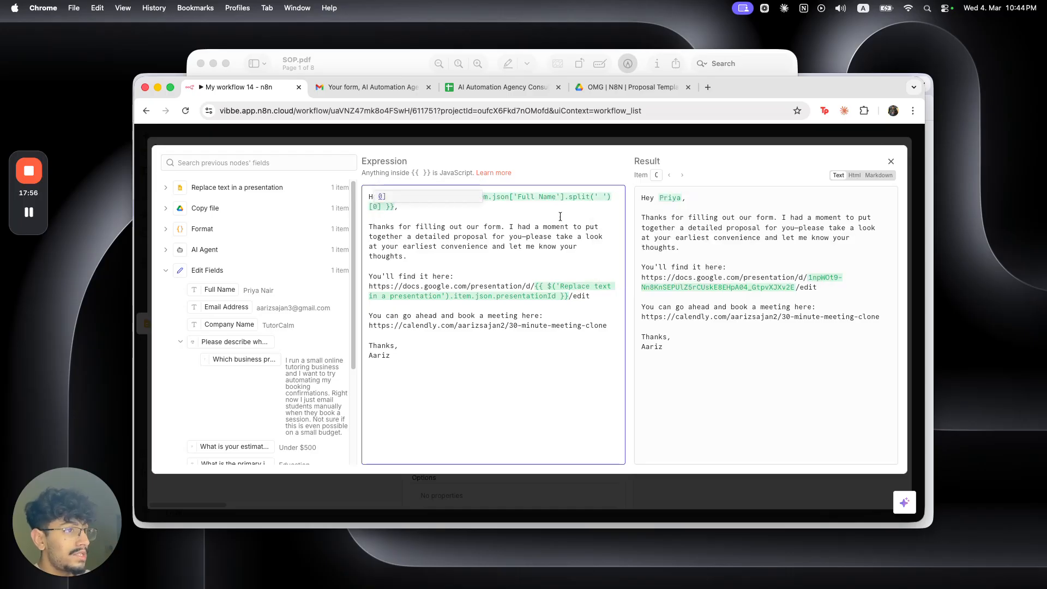
drag(576, 246, 588, 233)
click(678, 199)
click(490, 266)
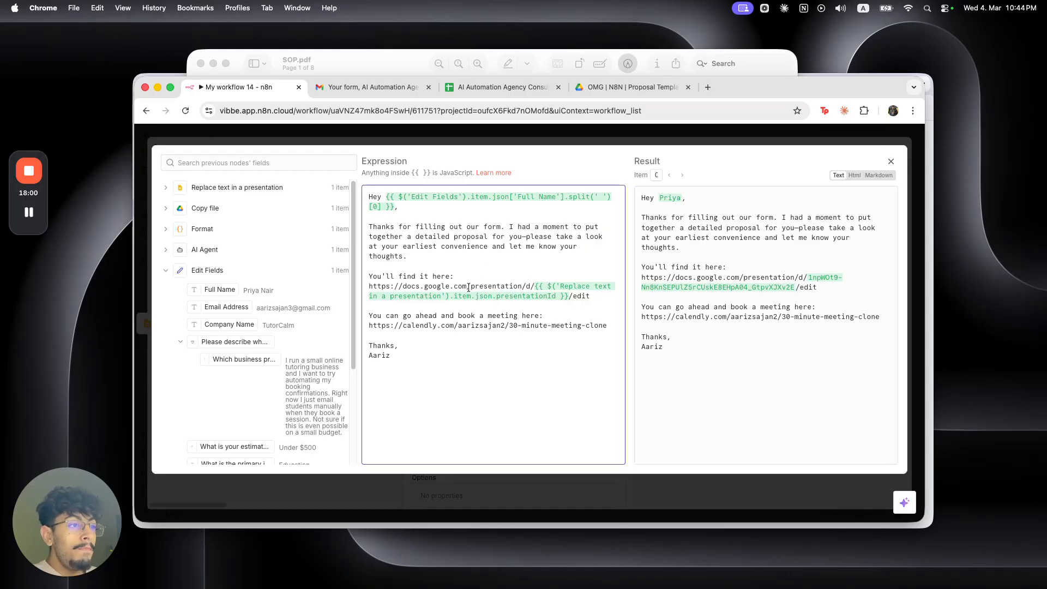
Step: Copy the proposal link from the message expression and check it in a new browser tab, then return to the workflow canvas
drag(369, 284, 622, 294)
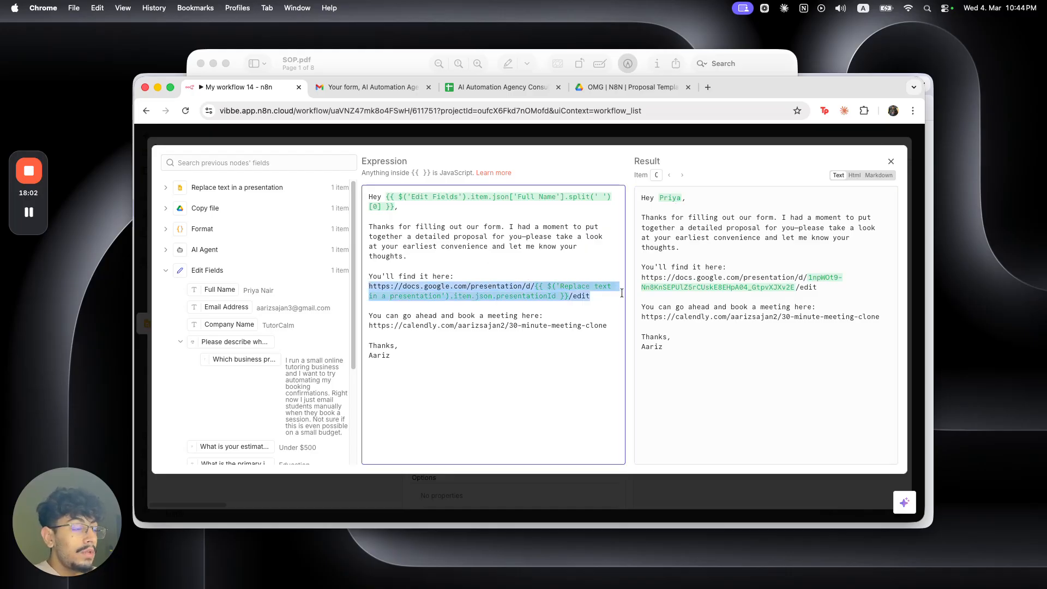
key(super+c)
key(super+t)
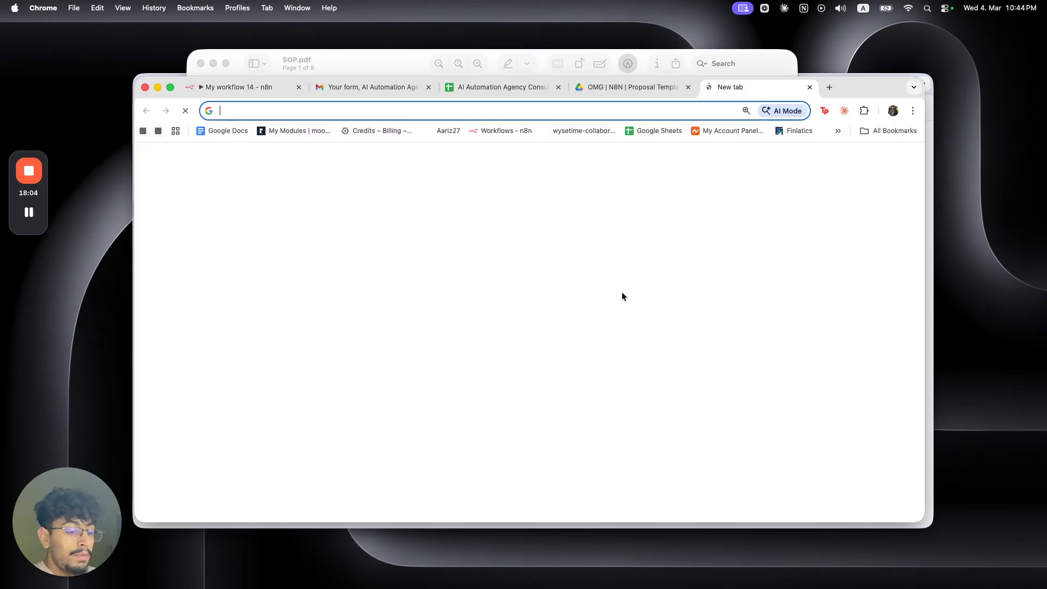
key(super+v)
key(Return)
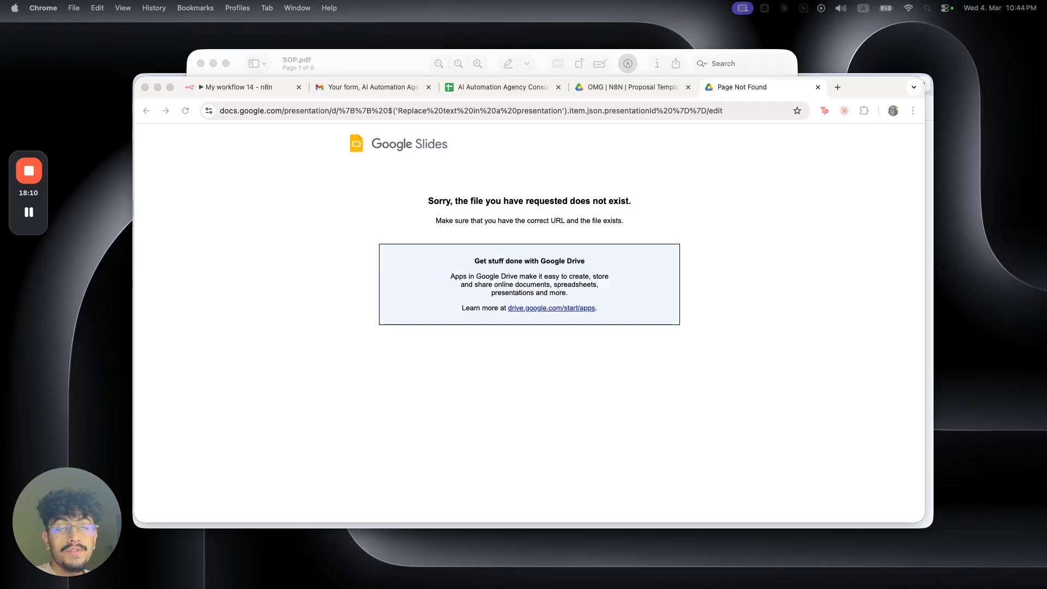
click(219, 87)
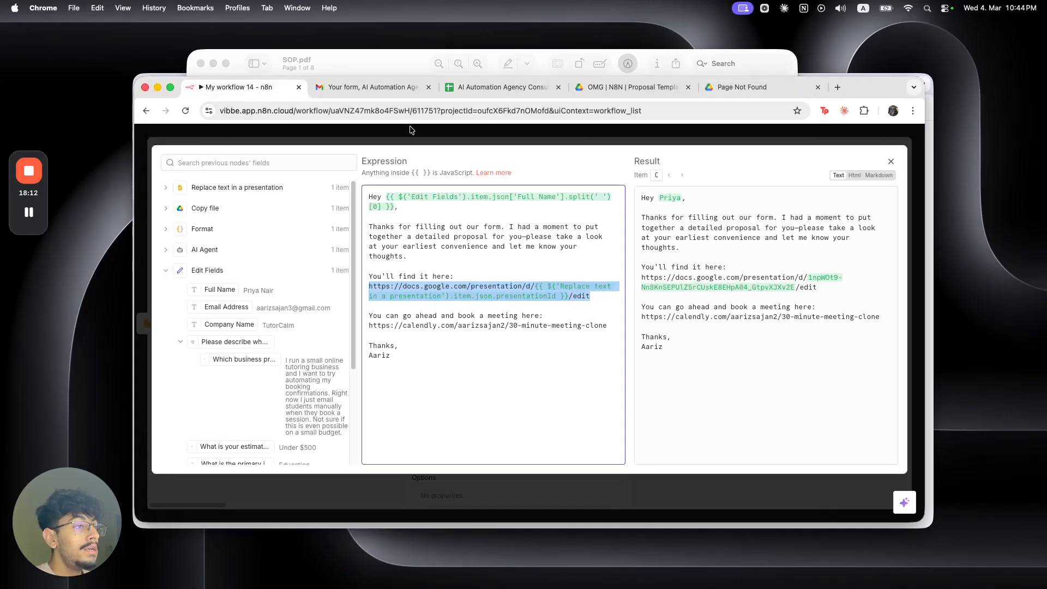
click(413, 130)
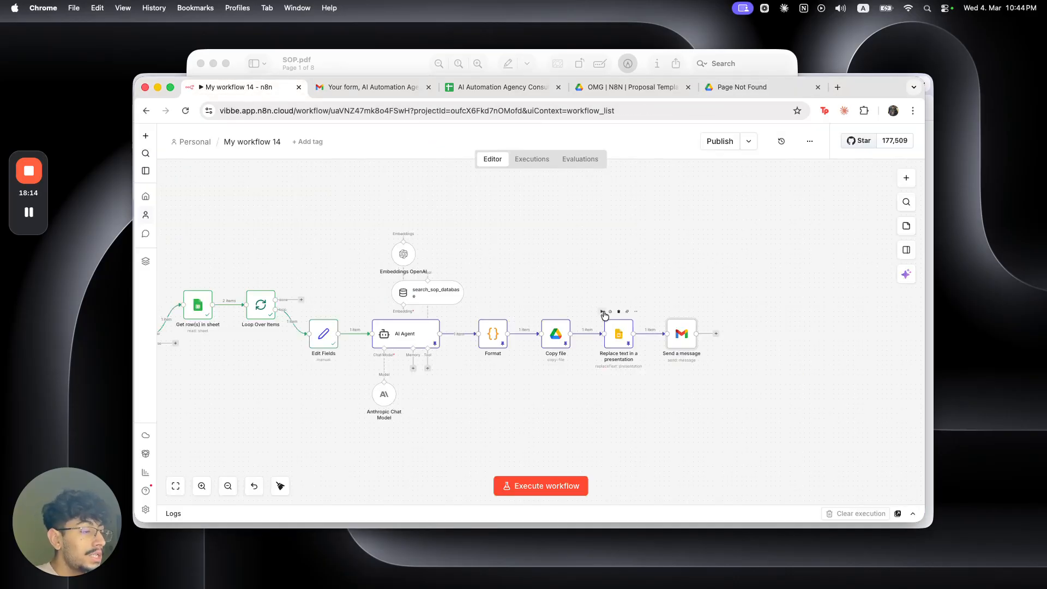
Step: Insert a Google Drive Share file node between the Replace text in a presentation and Send a message nodes
drag(681, 344, 762, 343)
click(686, 334)
text(drive)
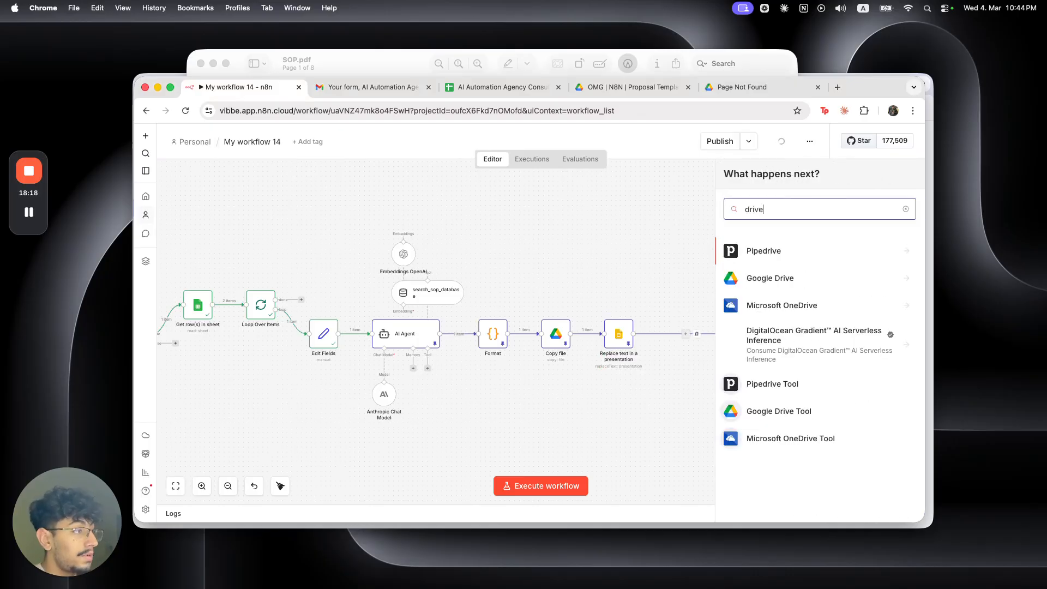
click(760, 278)
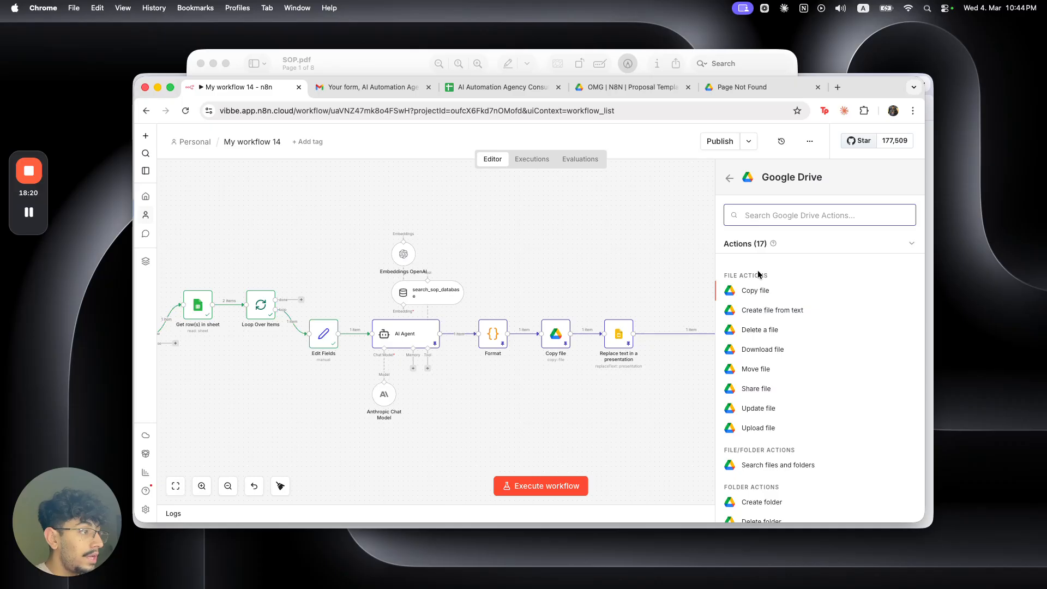
click(775, 388)
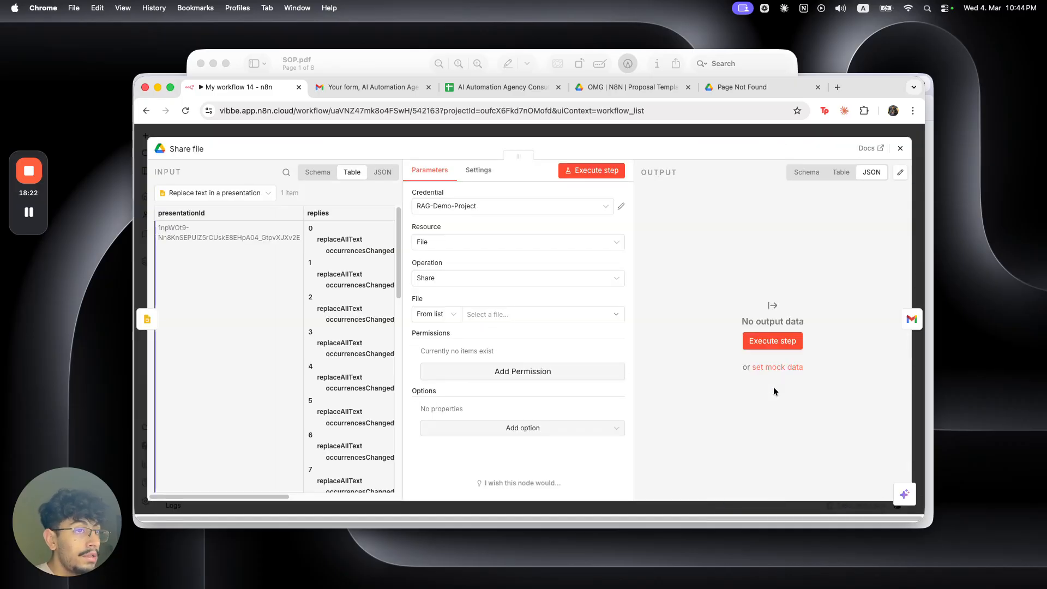
Step: Select the file to share By ID and map it to presentationId from the Replace text in a presentation output
click(436, 314)
click(431, 377)
drag(198, 213, 521, 315)
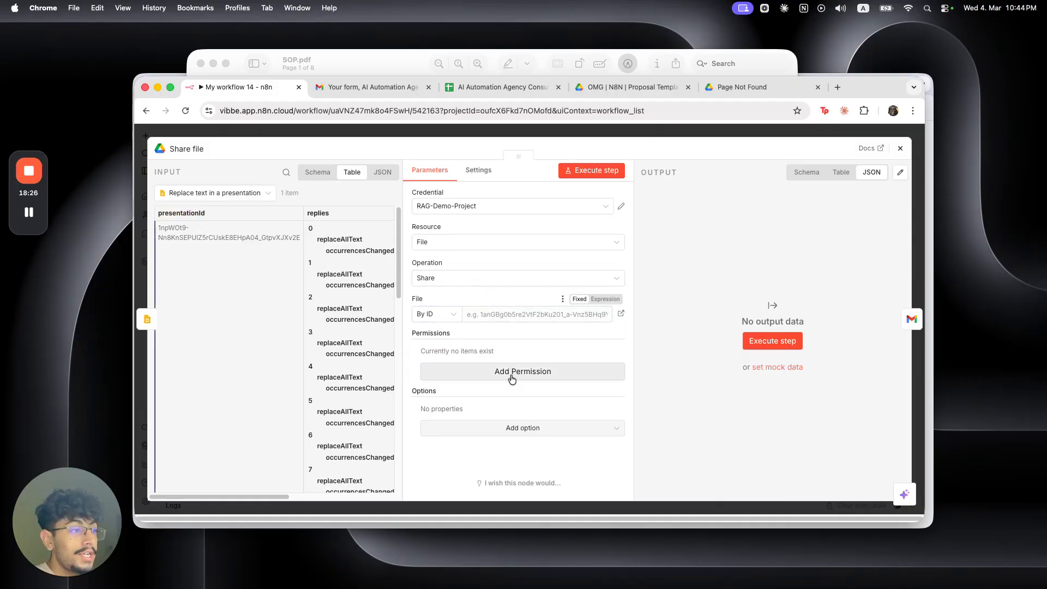
Step: Add a sharing permission with the role Reader and the type Anyone
click(508, 382)
click(456, 385)
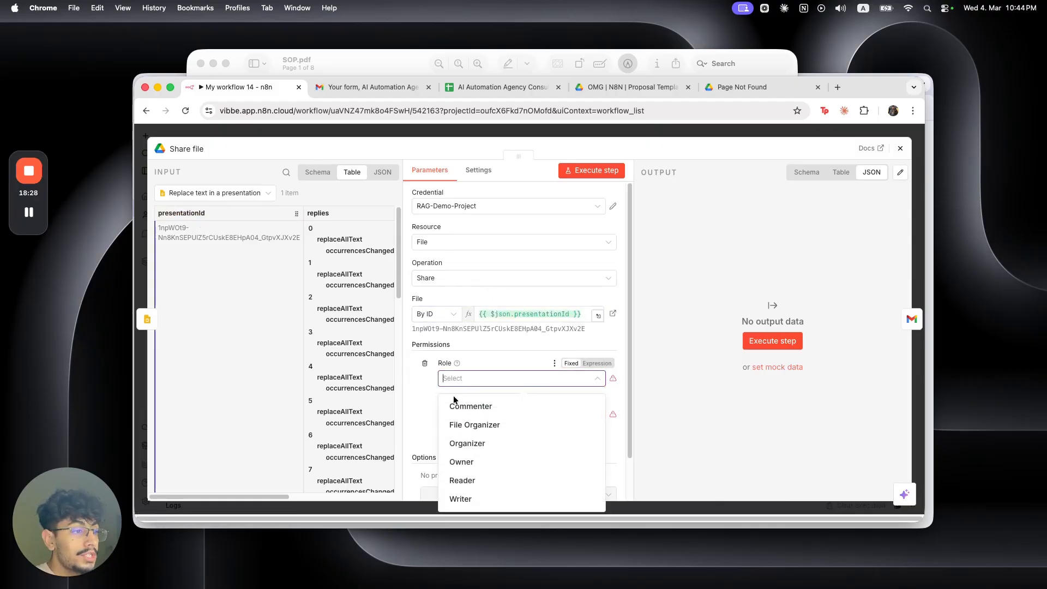
click(477, 499)
click(479, 376)
click(471, 476)
click(472, 416)
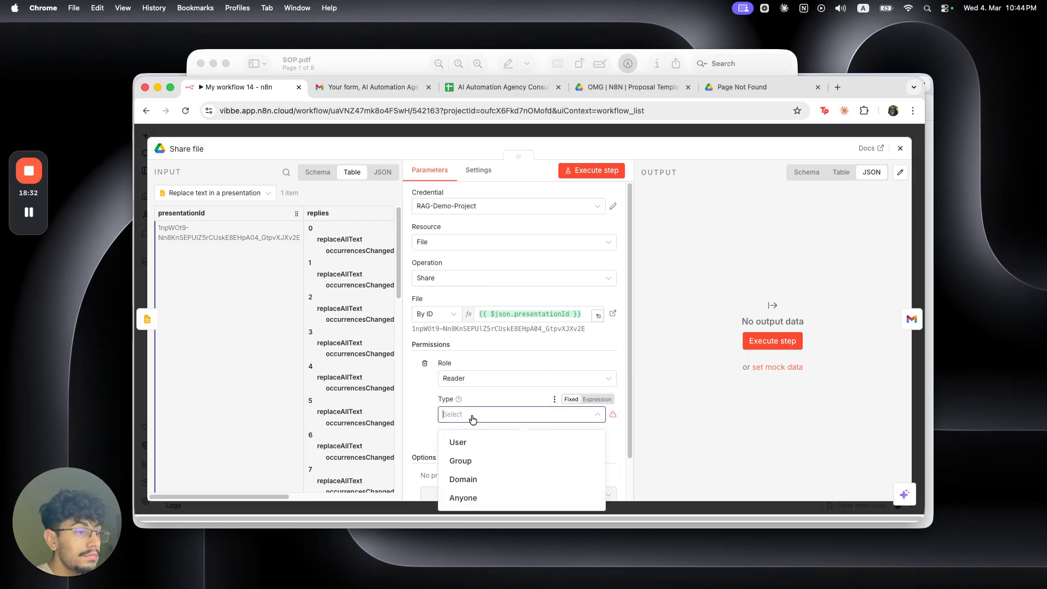
click(472, 496)
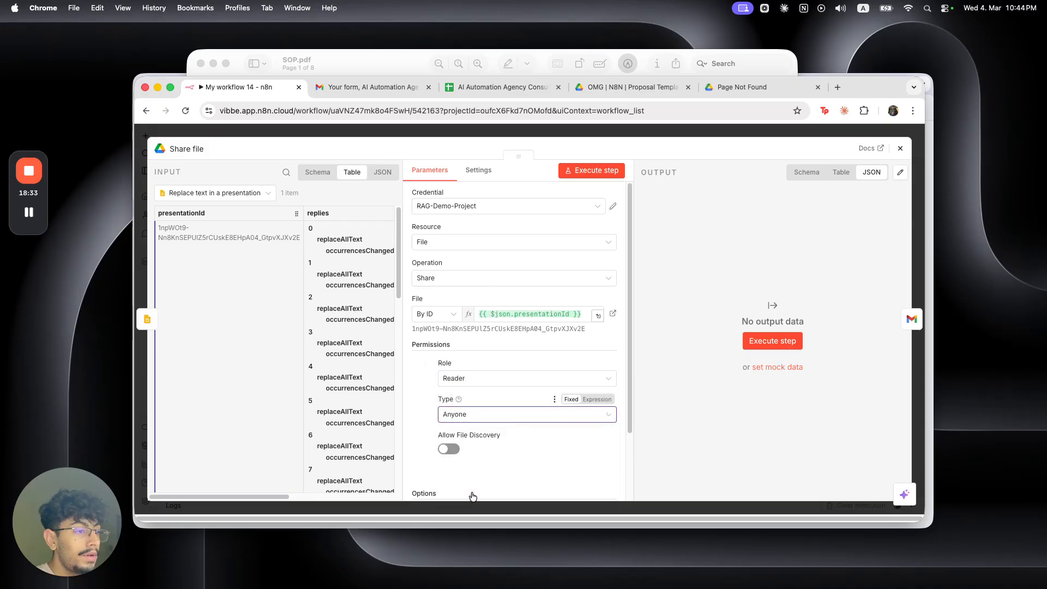
Step: Execute the Share file node from the canvas and close the Page Not Found browser tab
click(584, 131)
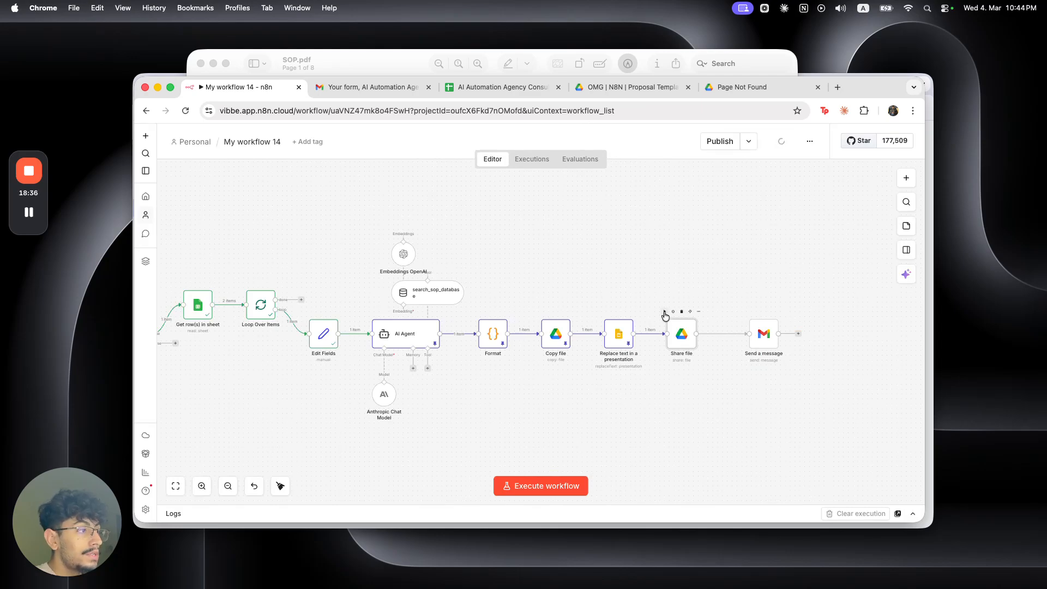
key(super+Return)
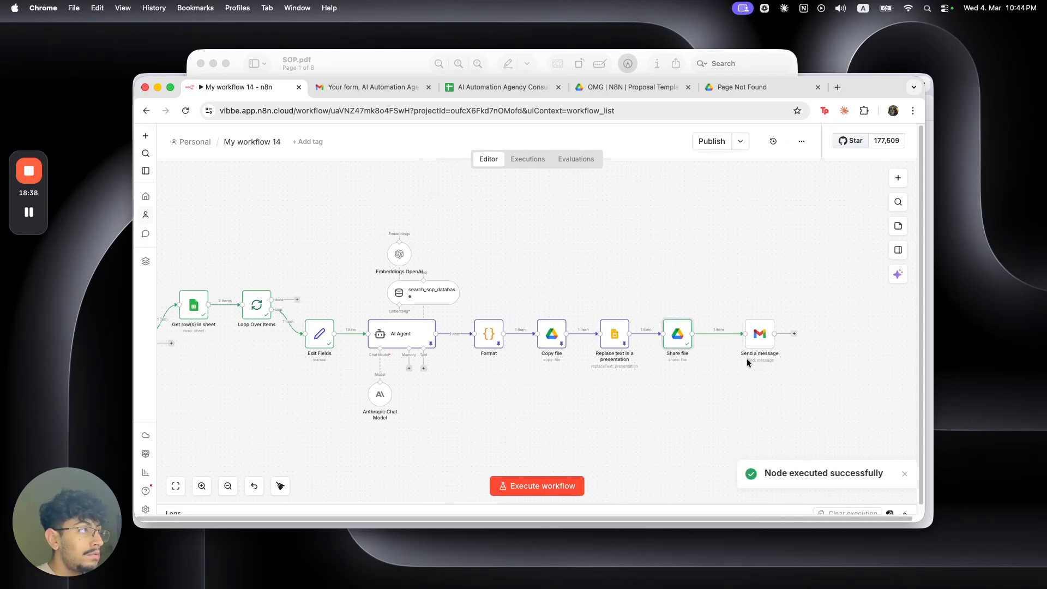
click(742, 89)
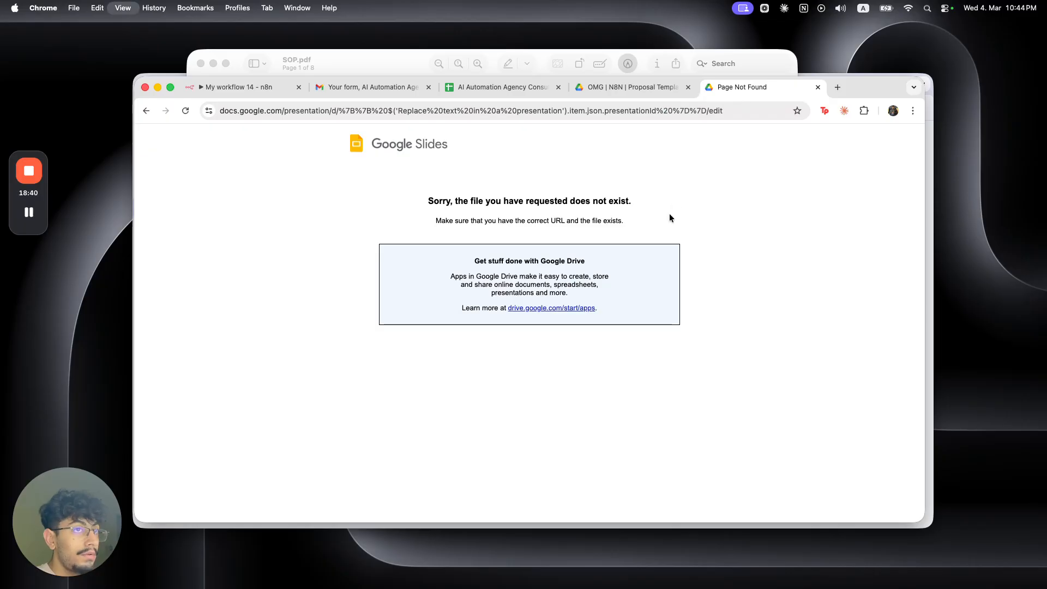
key(super+w)
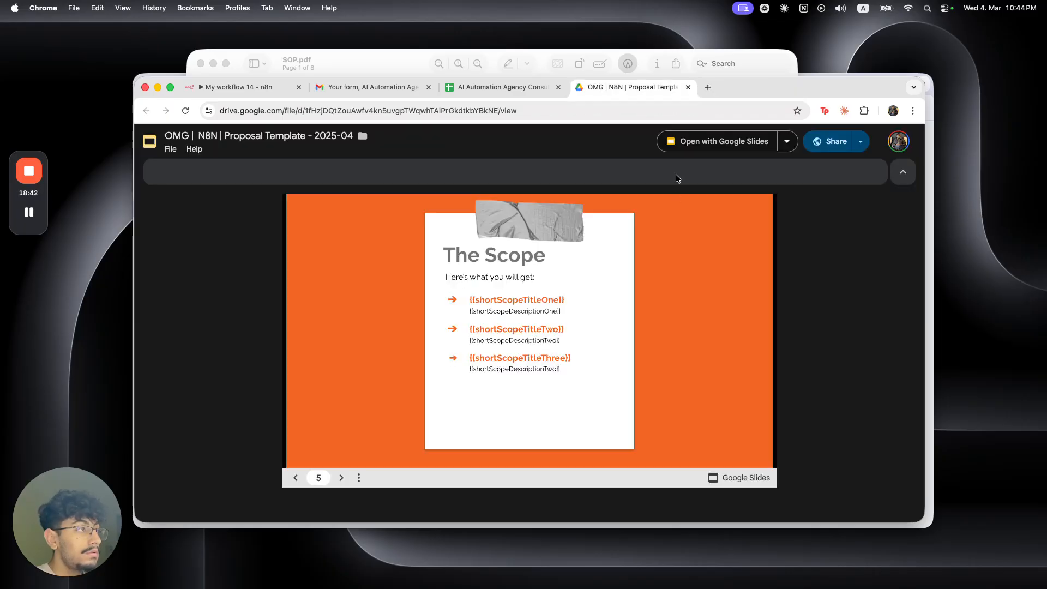
click(230, 87)
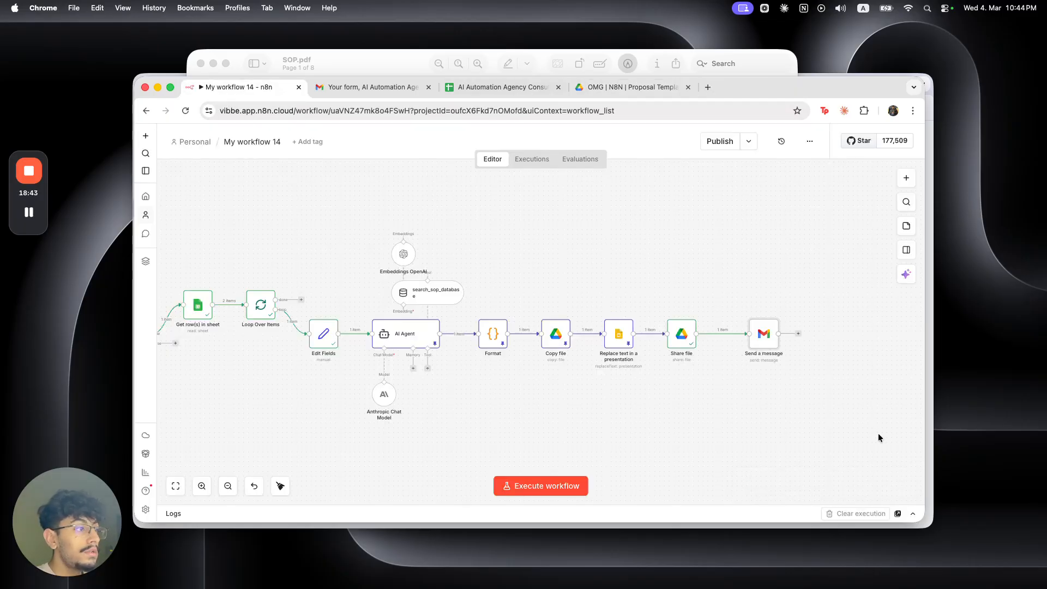
Step: Open the Send a message node's message expression and test its proposal link in a temporary browser tab
double_click(760, 344)
scroll(540, 428, down, 1)
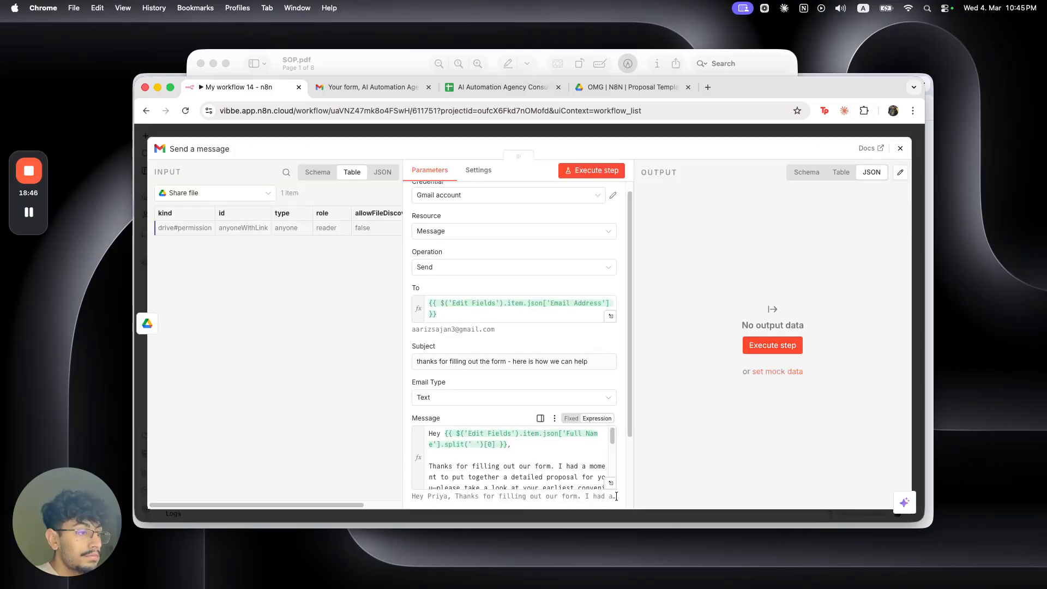
click(545, 423)
drag(596, 298, 370, 285)
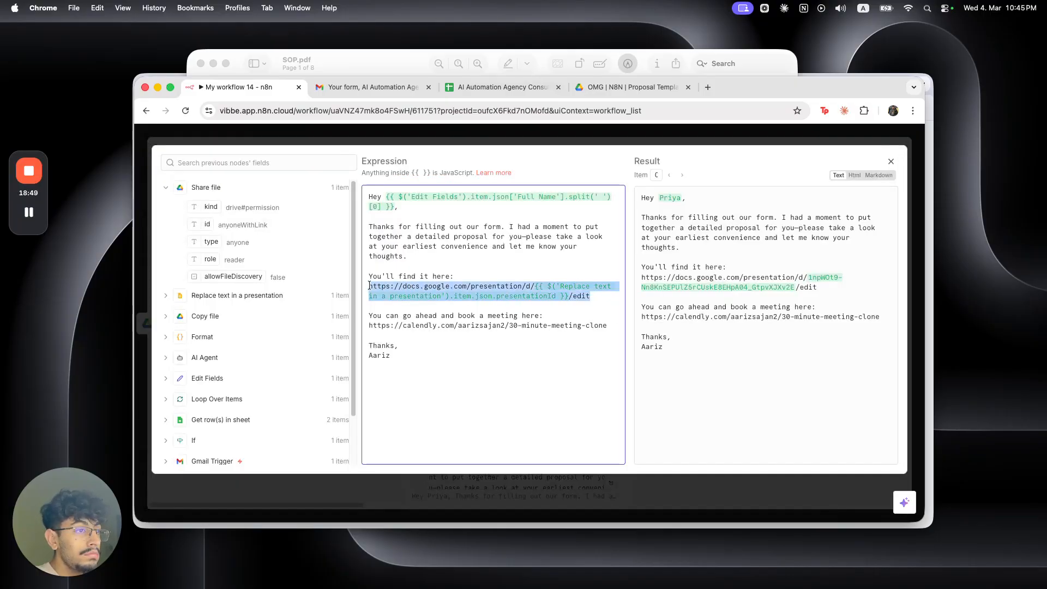
key(super+c)
key(super+t)
key(super+v)
key(Return)
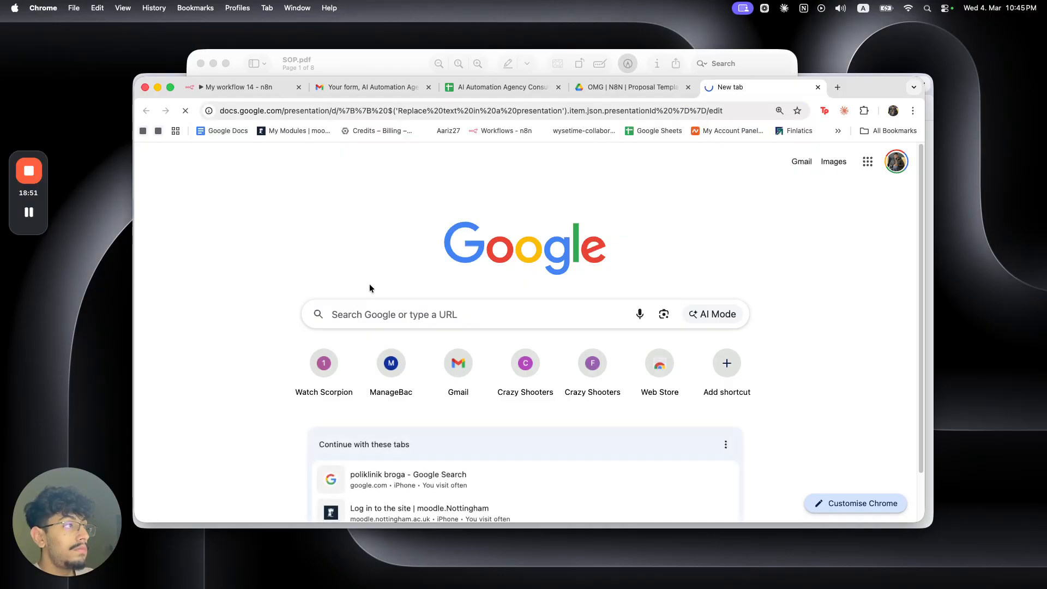
key(super+w)
click(306, 133)
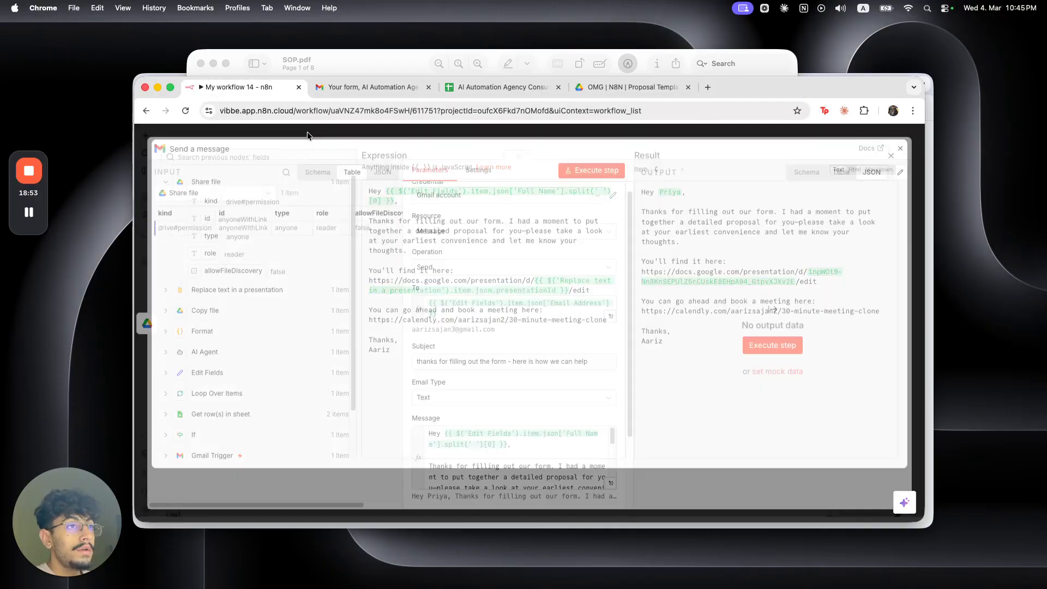
click(318, 132)
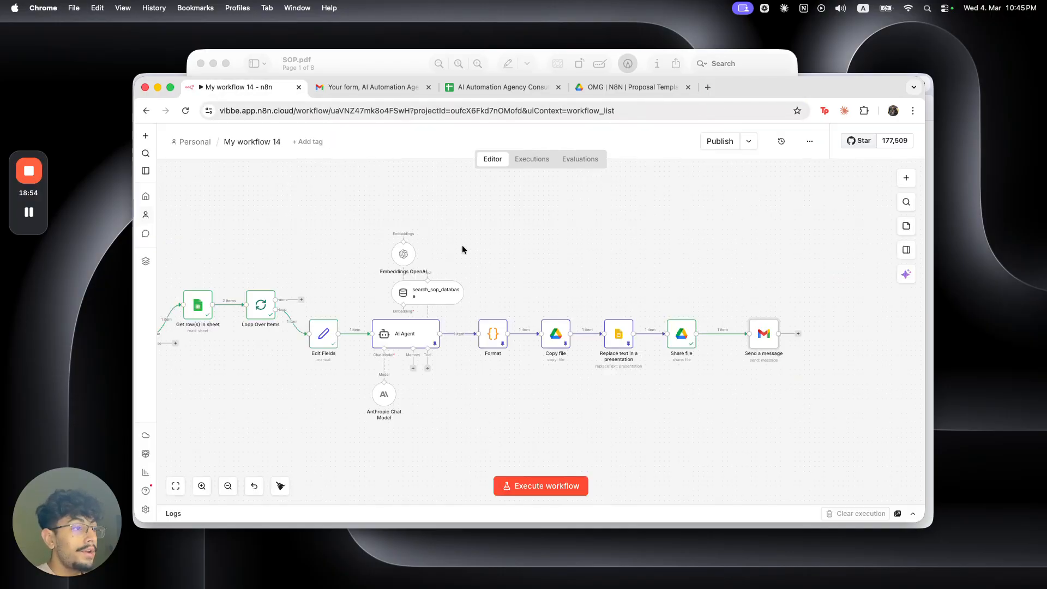
Step: Change the Share file permission role to Writer and execute the node again
double_click(674, 340)
click(498, 376)
click(486, 493)
click(586, 172)
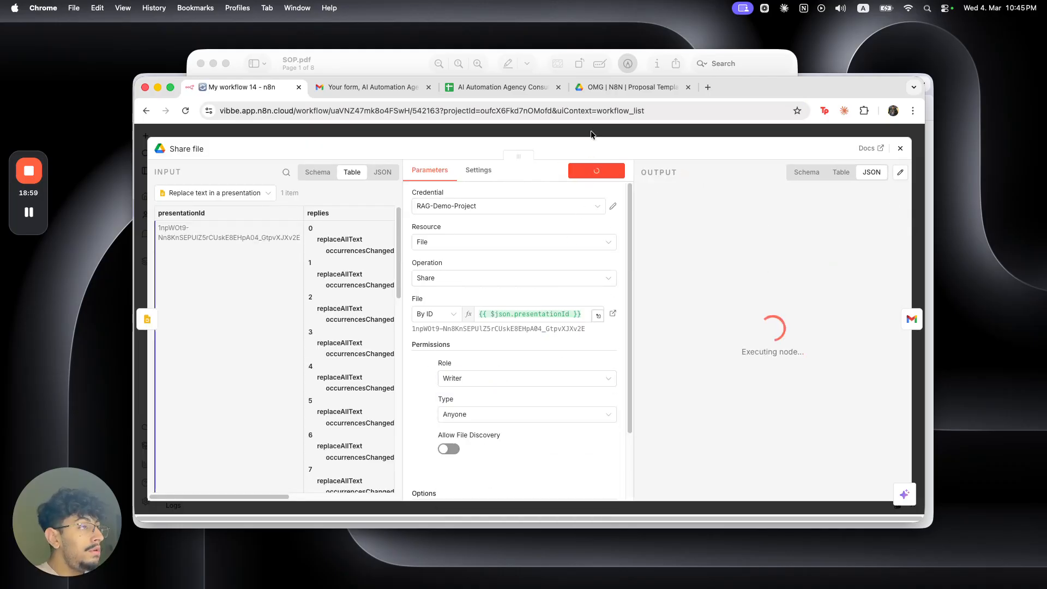
click(591, 130)
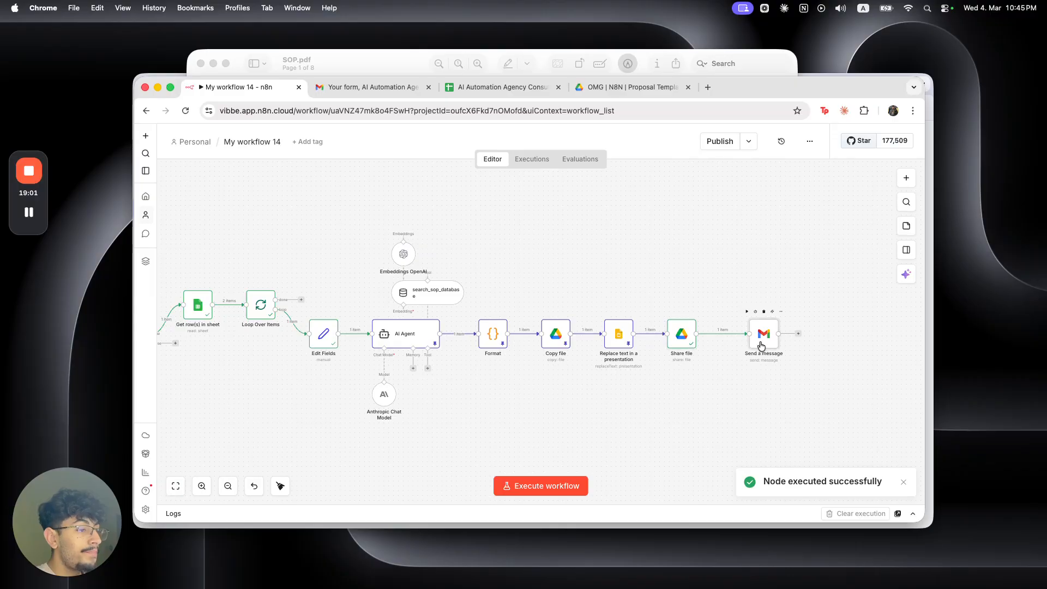
Step: Retest the proposal link from the Gmail message expression in a new browser tab, then close the tab and the node
double_click(763, 333)
click(611, 494)
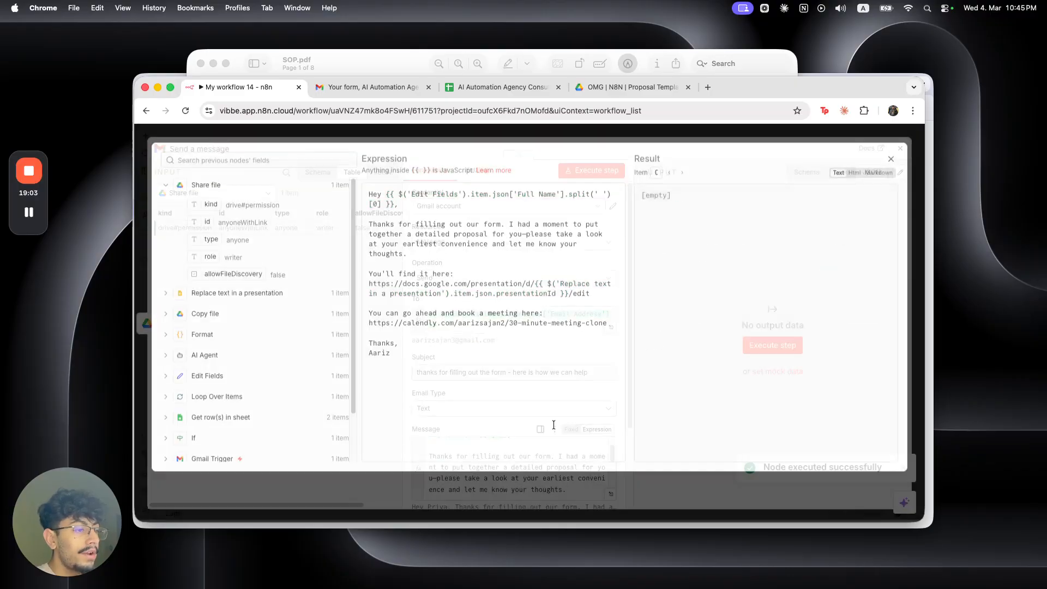
drag(590, 296, 365, 288)
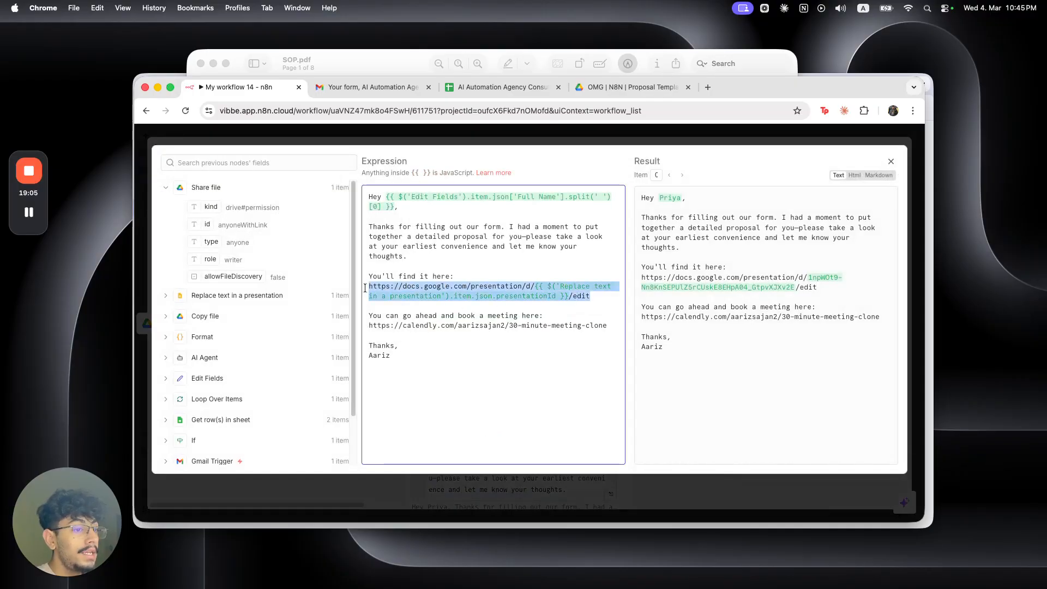
key(super+c)
key(super+t)
key(super+v)
key(Return)
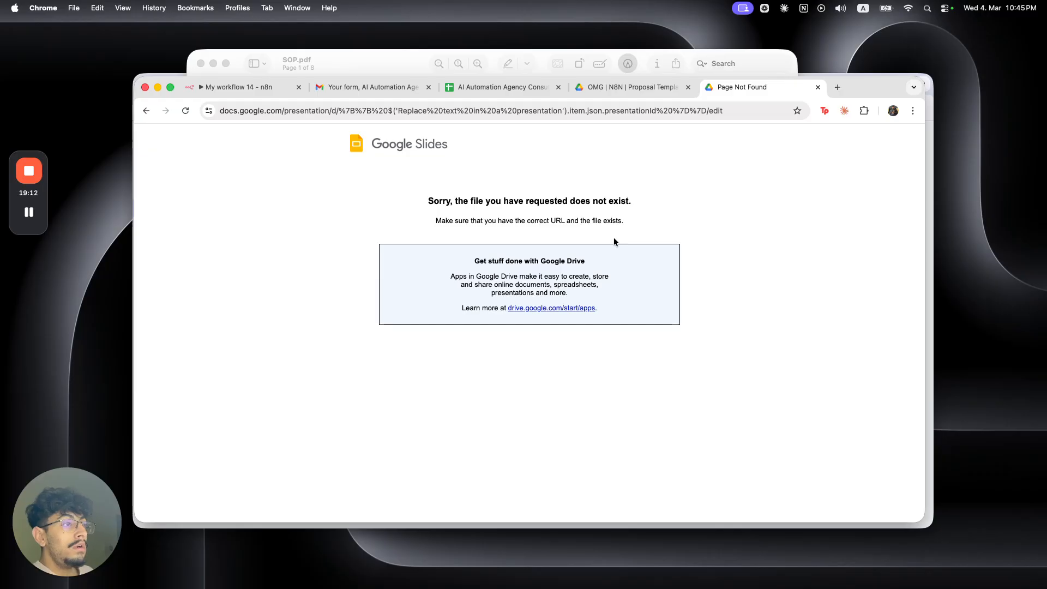
key(super+w)
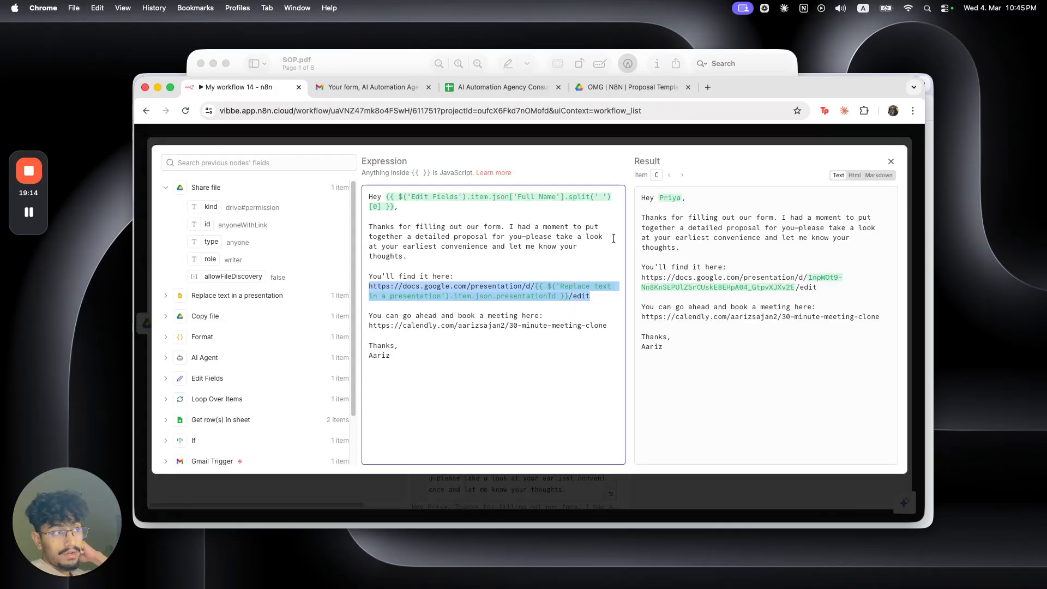
click(632, 134)
click(633, 134)
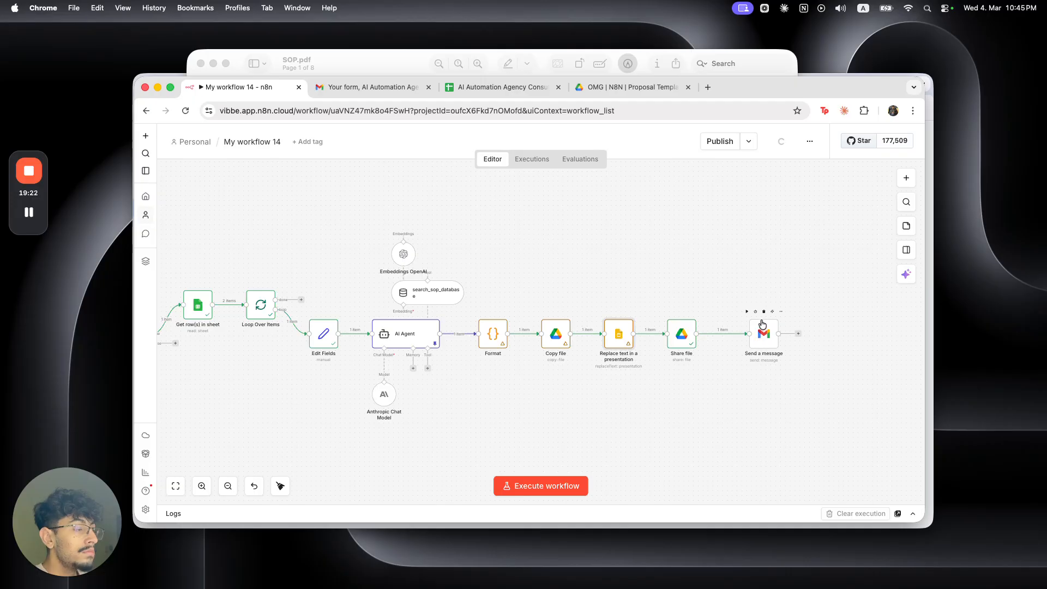
Step: Remove the connection between the Share file and Send a message nodes and execute the workflow
click(730, 335)
scroll(650, 384, down, 1)
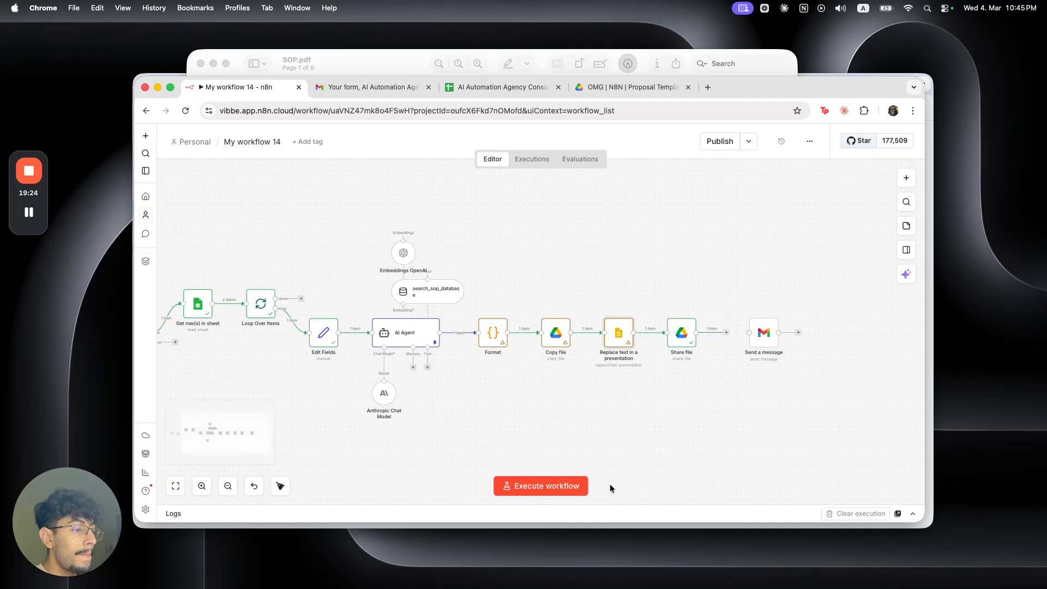
click(550, 485)
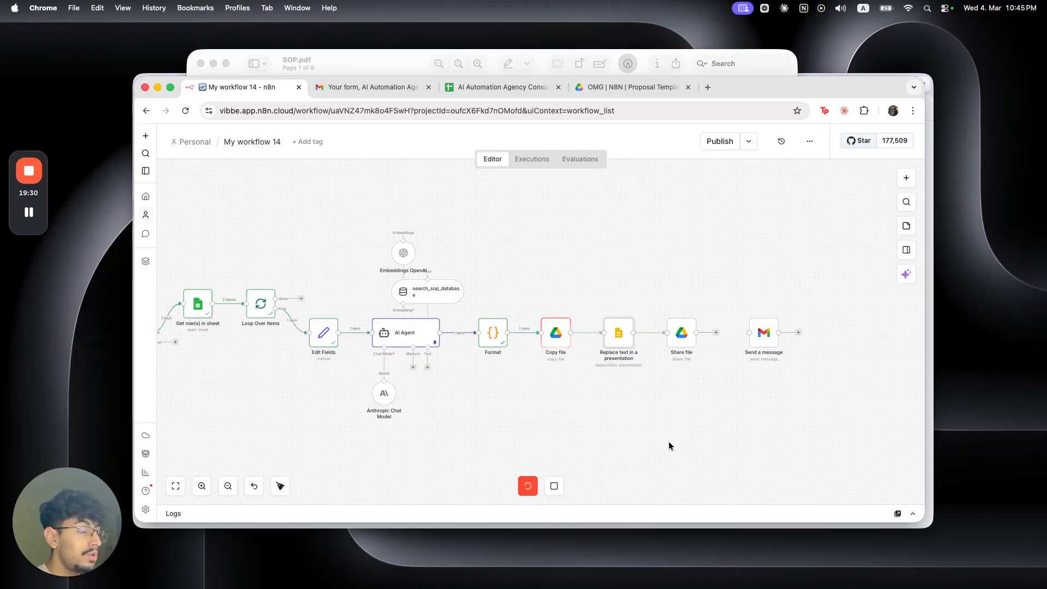
Step: Open the Send a message node's message expression and test the proposal link copied from the expression text in a temporary browser tab
double_click(758, 335)
scroll(517, 415, down, 1)
click(610, 472)
drag(590, 297, 376, 290)
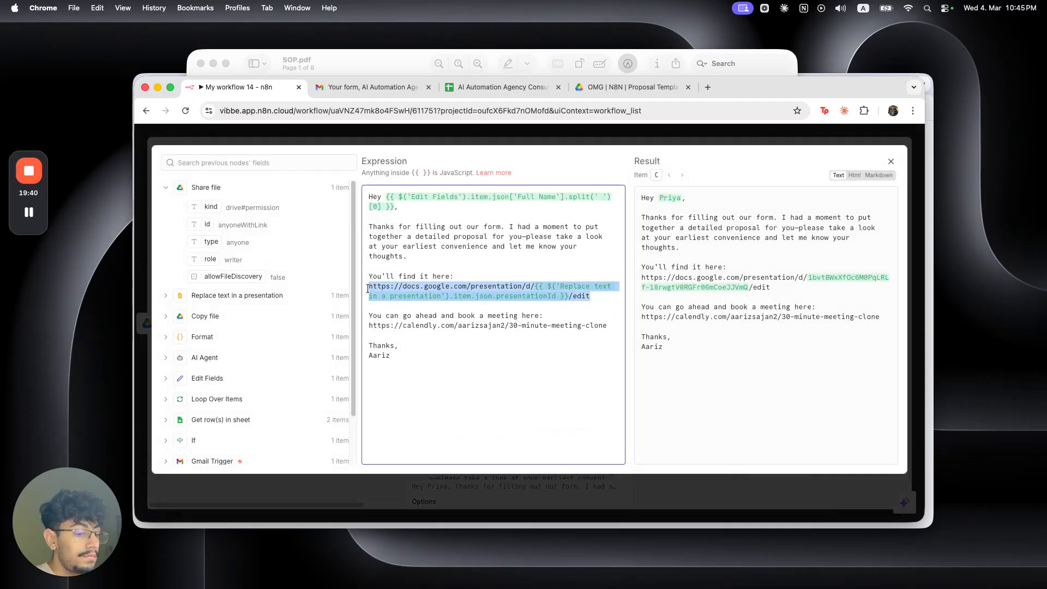
key(super+c)
key(super+t)
key(super+v)
key(Return)
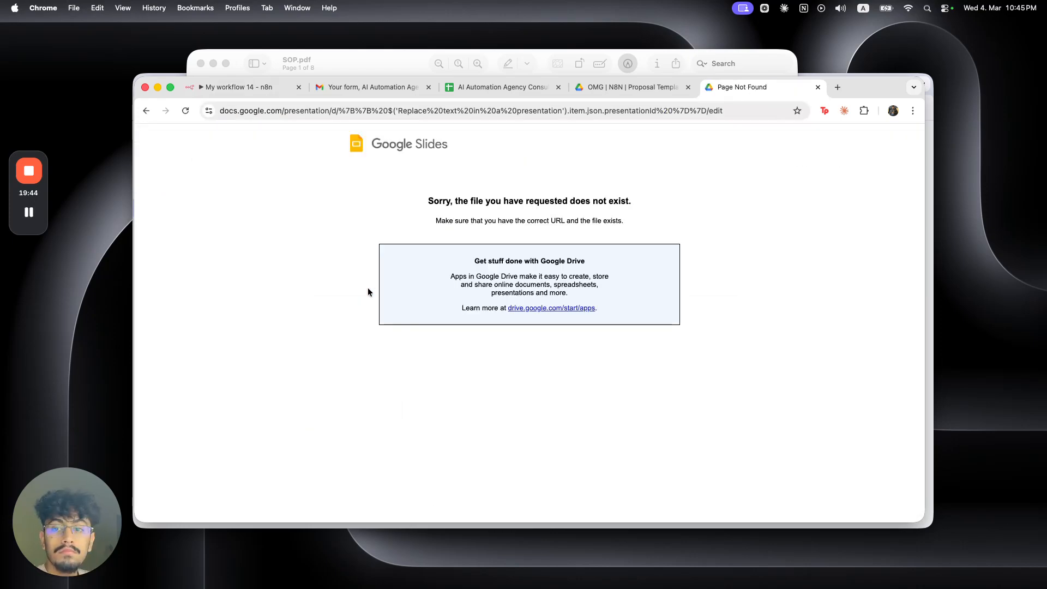
key(super+w)
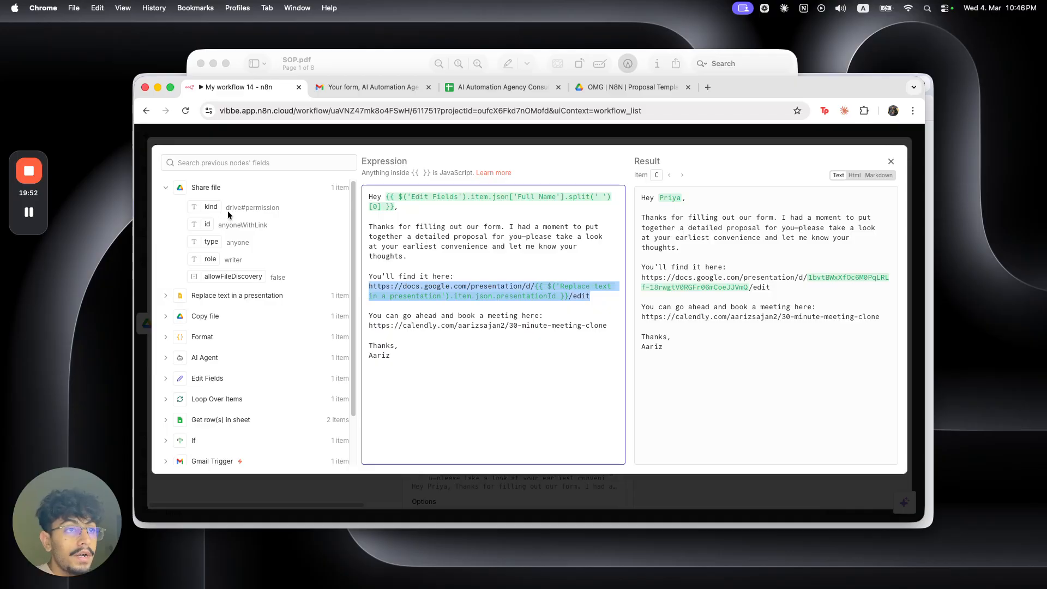
Step: Inspect the Replace text in a presentation output fields beside the message expression and close the Send a message node
click(218, 293)
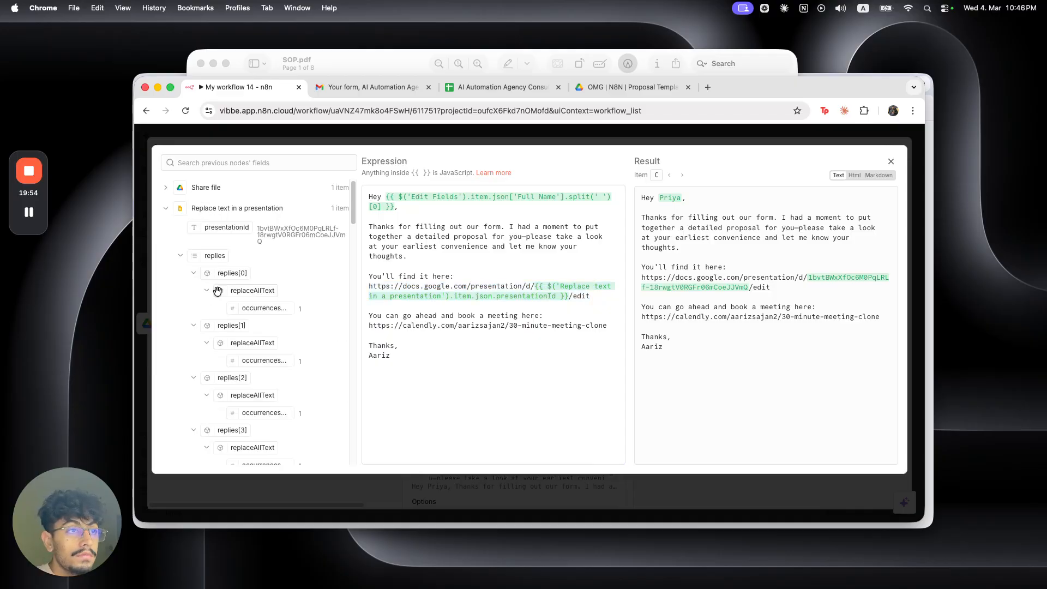
click(262, 130)
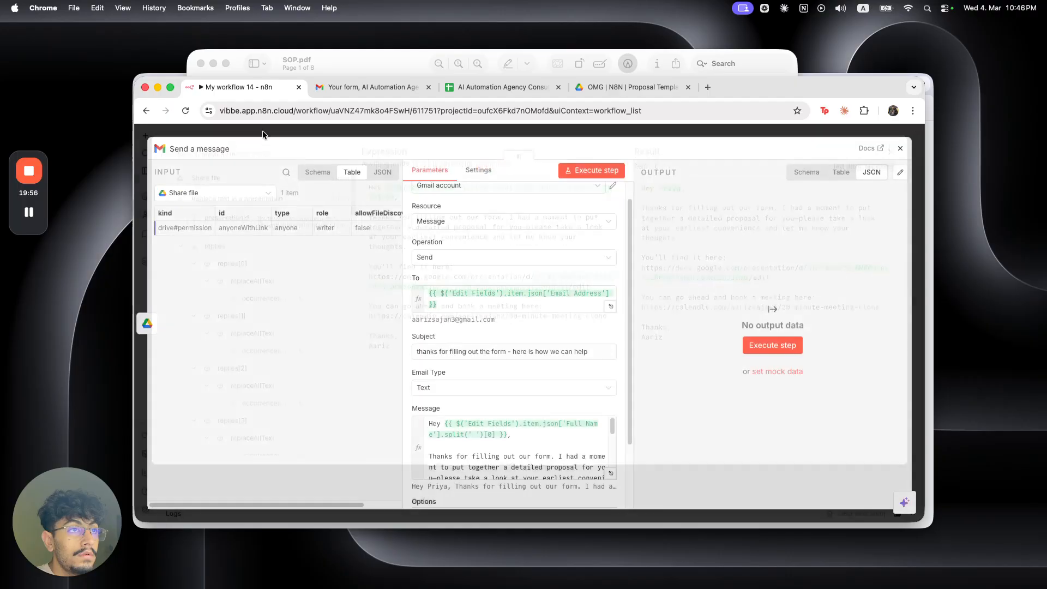
click(263, 130)
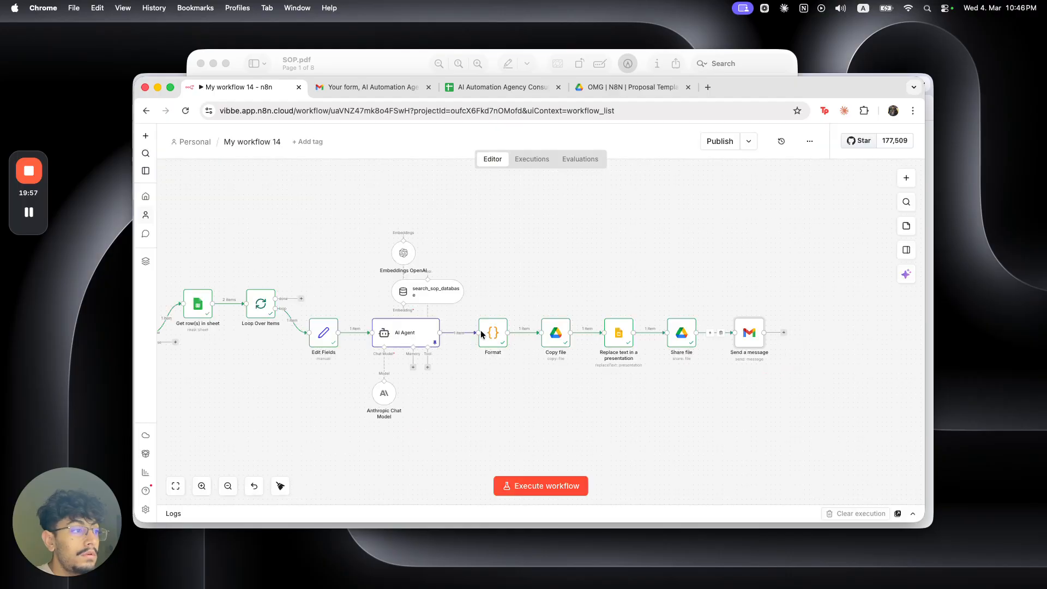
Step: Review the file ID, role and type permissions in the Share file node and close it
double_click(689, 341)
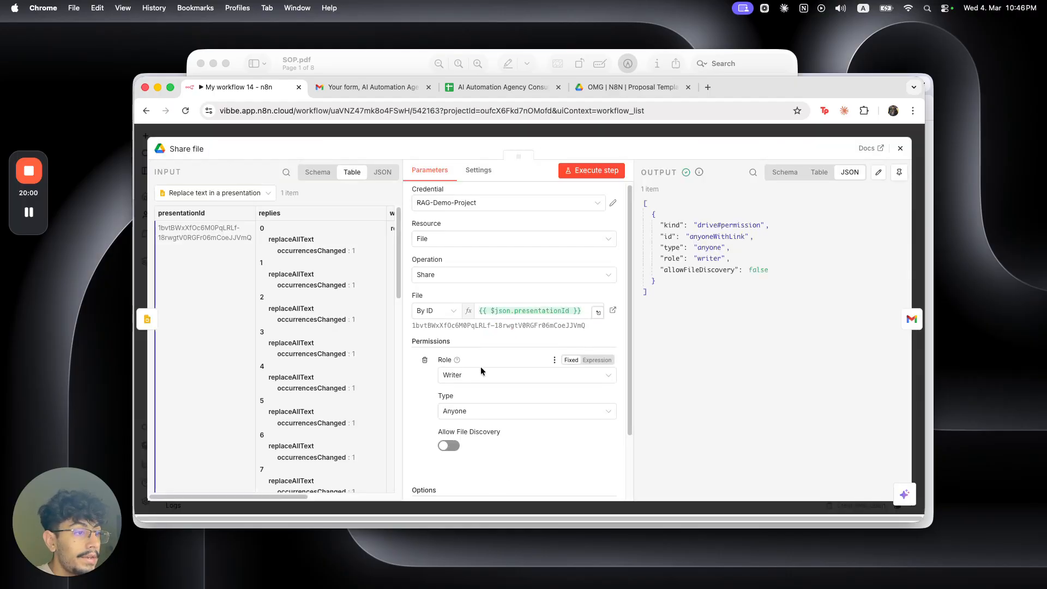
scroll(489, 389, down, 3)
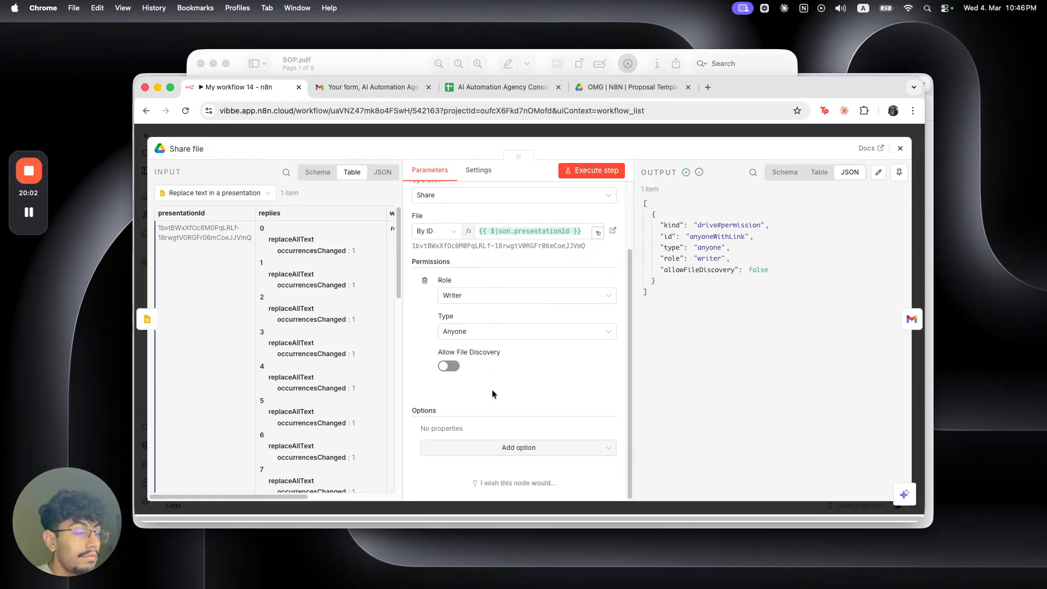
click(513, 331)
click(652, 391)
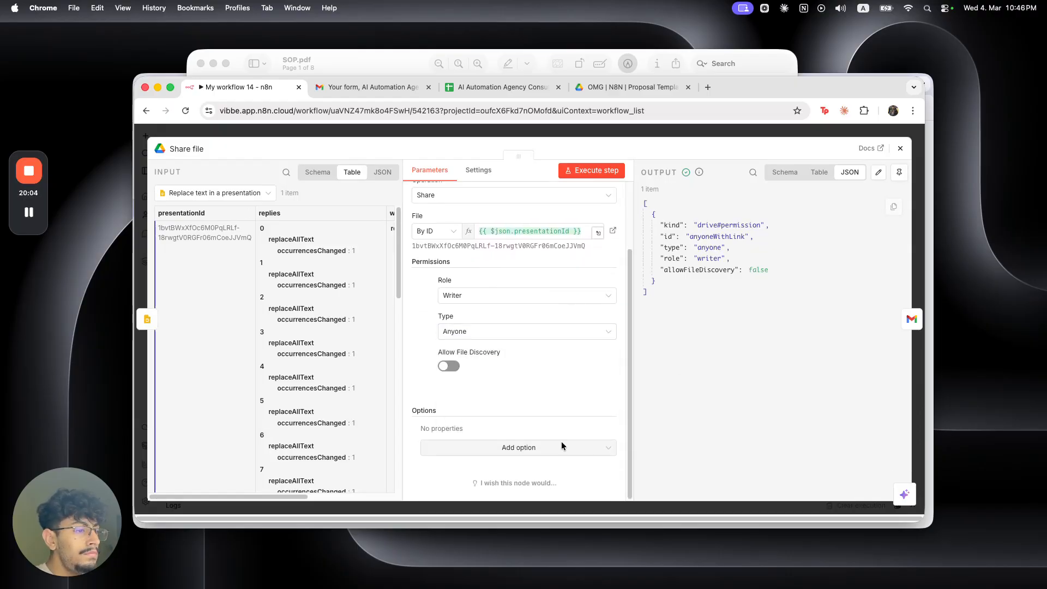
scroll(540, 410, up, 3)
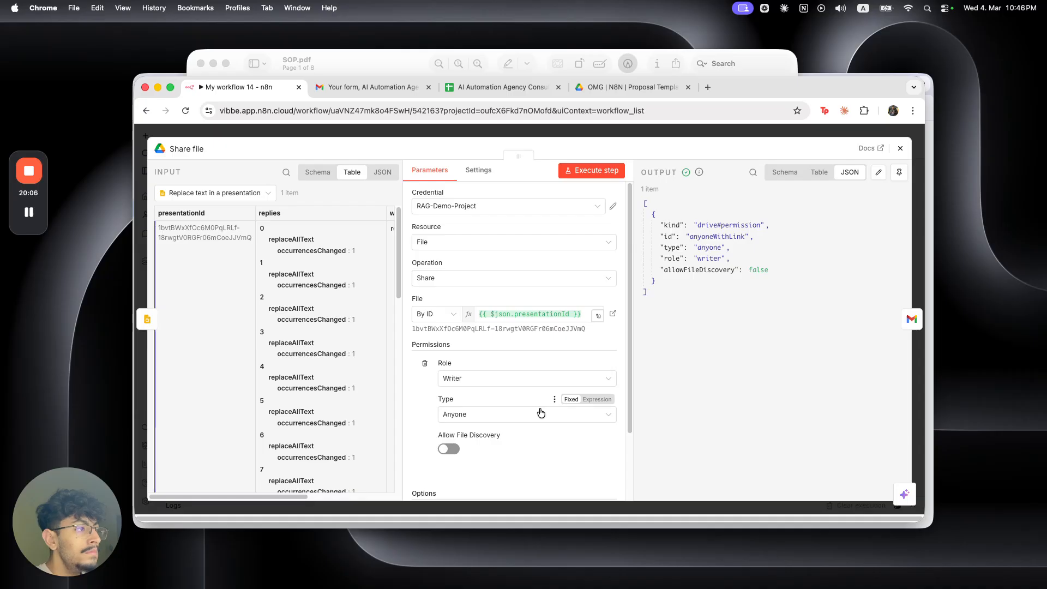
click(619, 128)
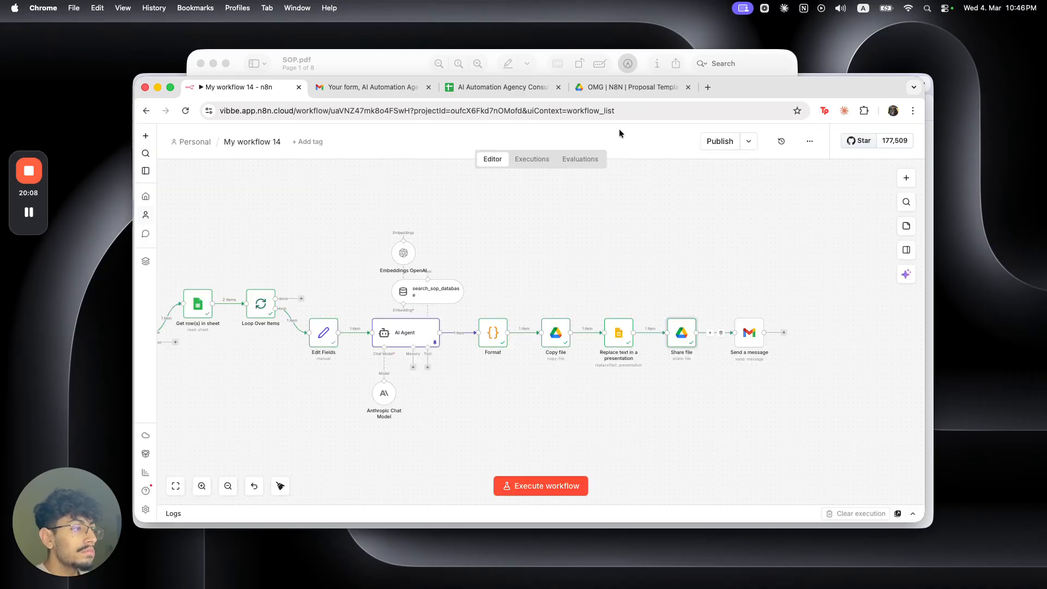
Step: Open the resolved proposal link from the Send a message expression result in a new browser tab
double_click(747, 331)
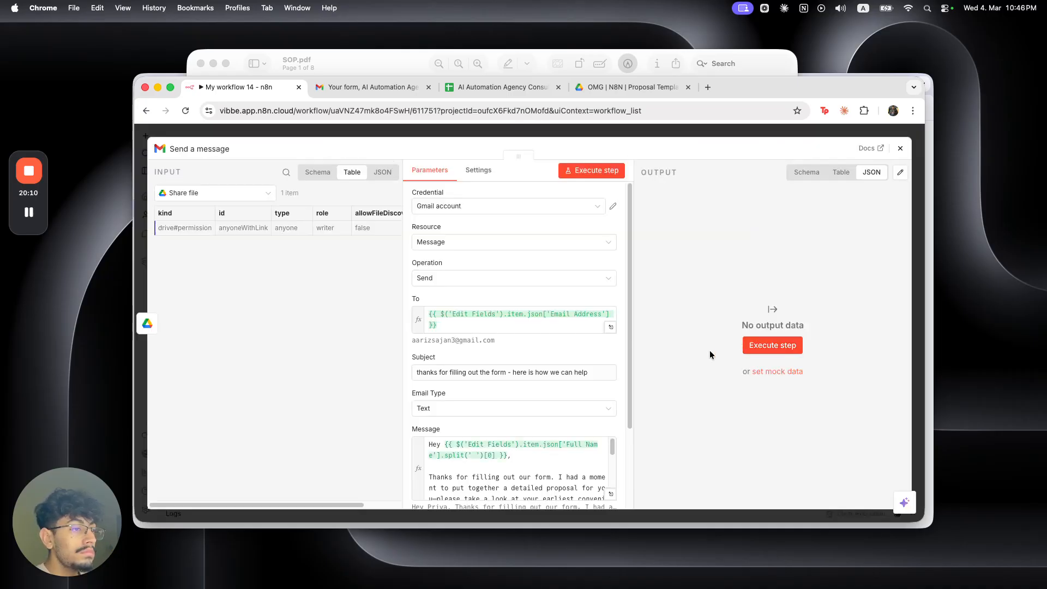
scroll(510, 417, down, 5)
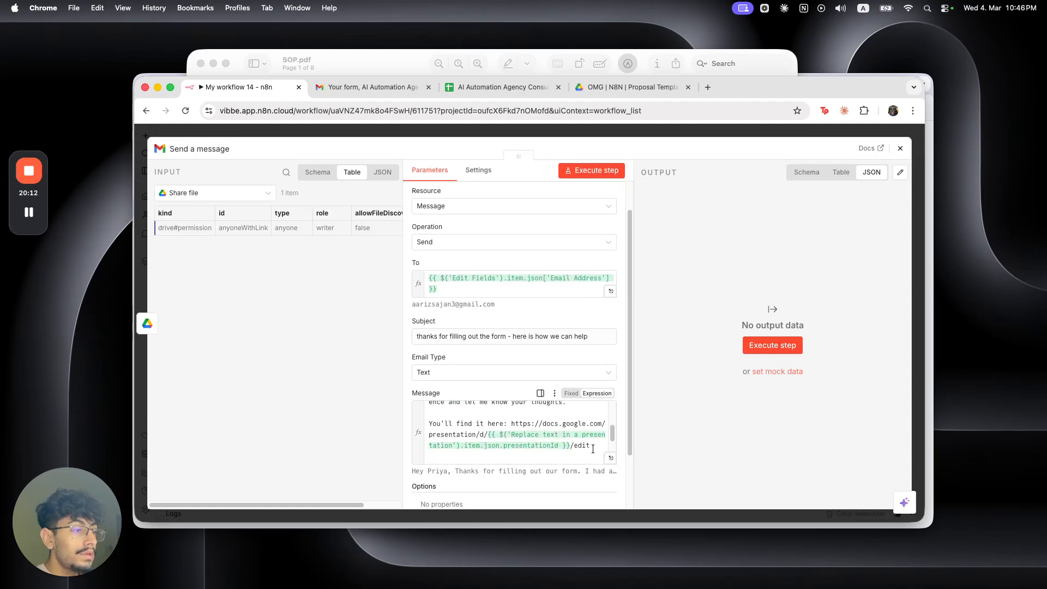
click(610, 458)
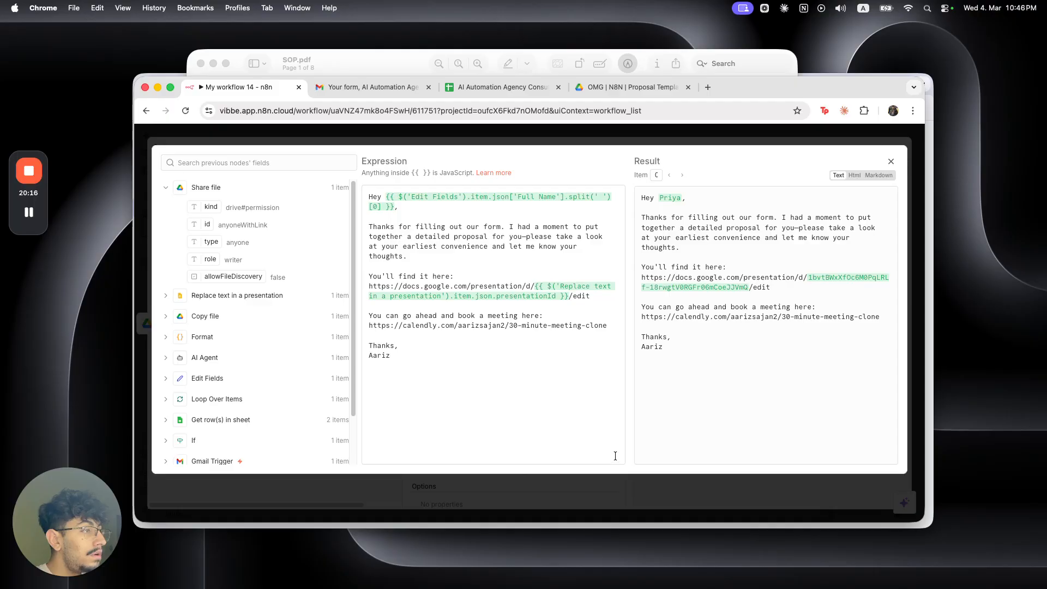
drag(771, 288, 640, 280)
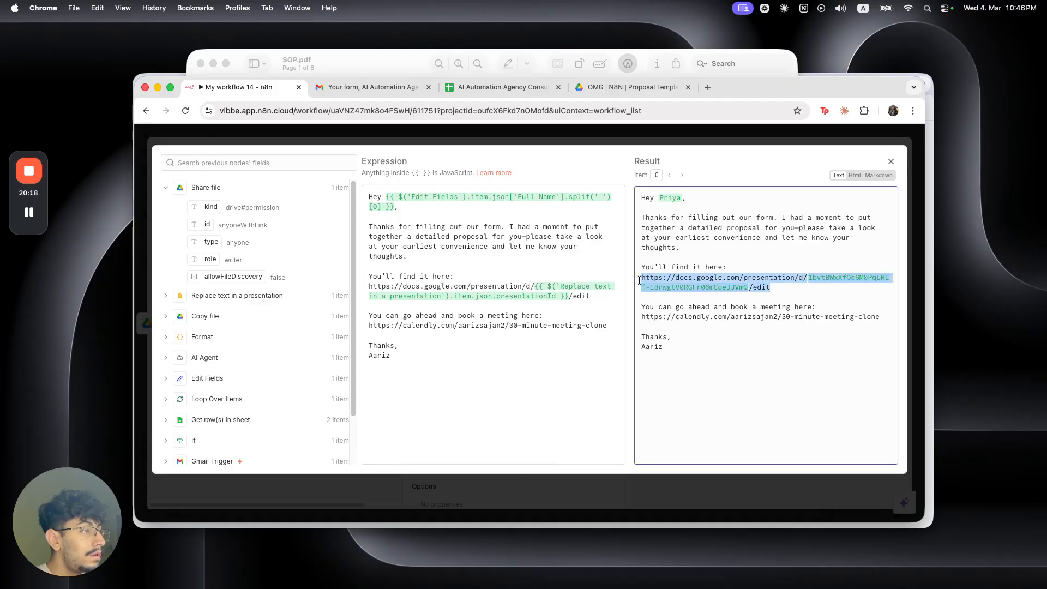
key(super+c)
key(super+t)
key(super+v)
key(Return)
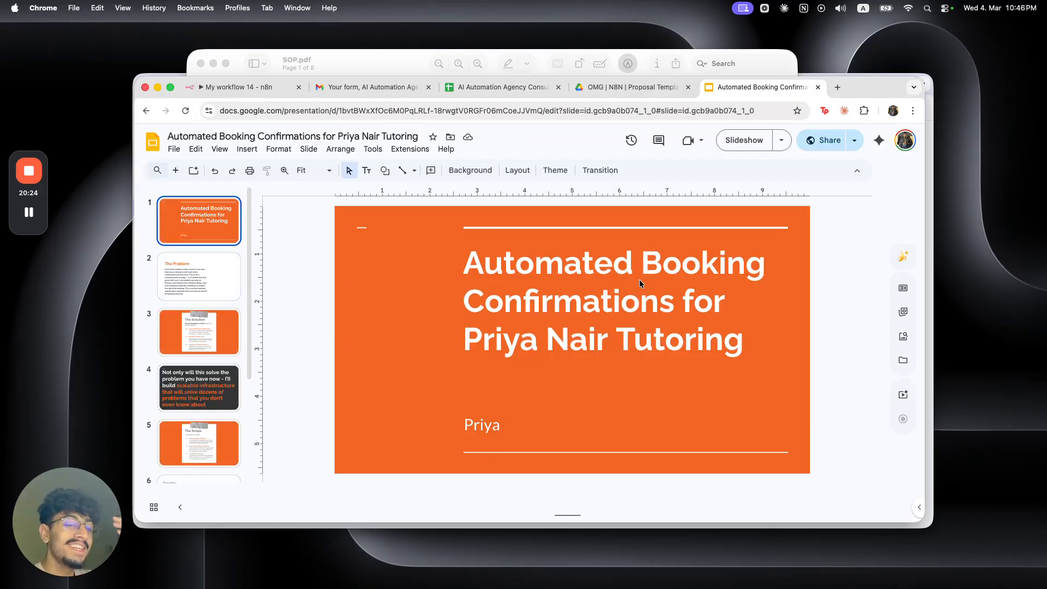
Step: Review the generated proposal's scope, closing and pricing slides in Google Slides
scroll(198, 387, down, 5)
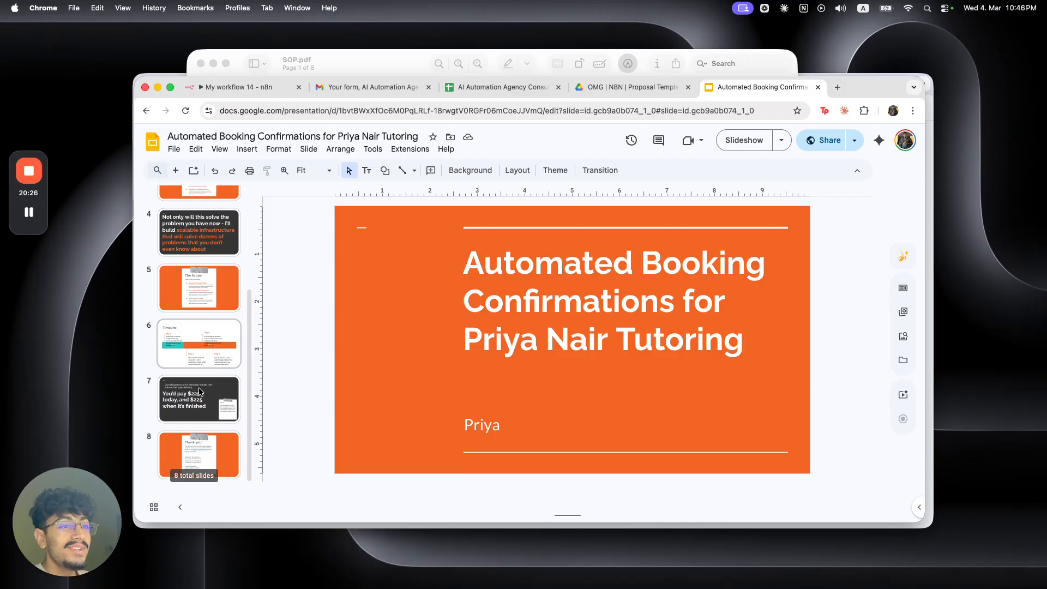
click(216, 274)
click(221, 447)
click(223, 382)
scroll(224, 382, up, 5)
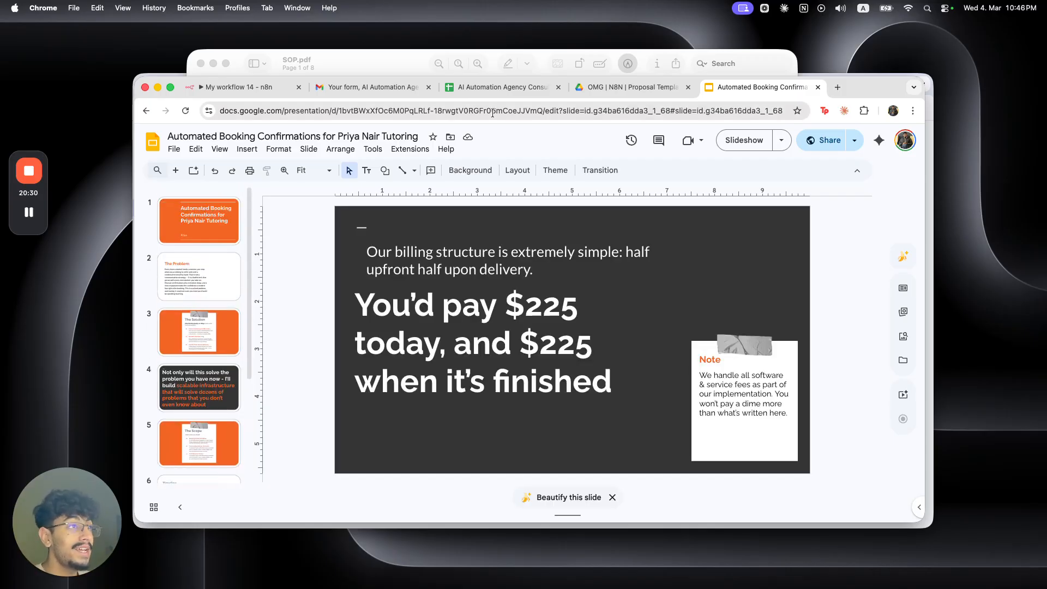
Step: Return to the n8n workflow and pin the output data of the Format, Copy file, Replace text in a presentation and Share file nodes
click(250, 87)
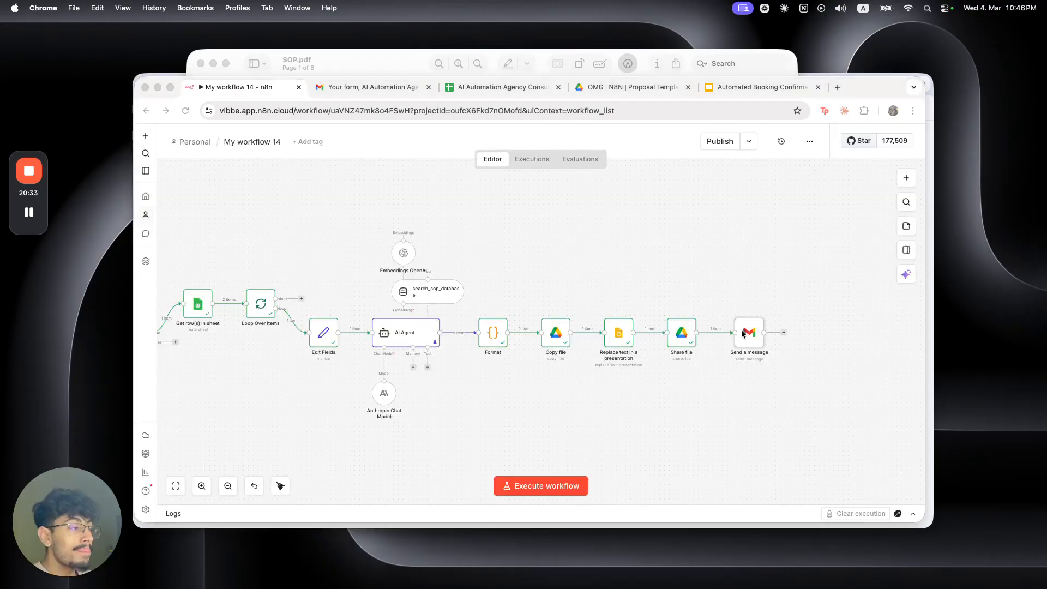
click(743, 336)
drag(713, 371, 470, 309)
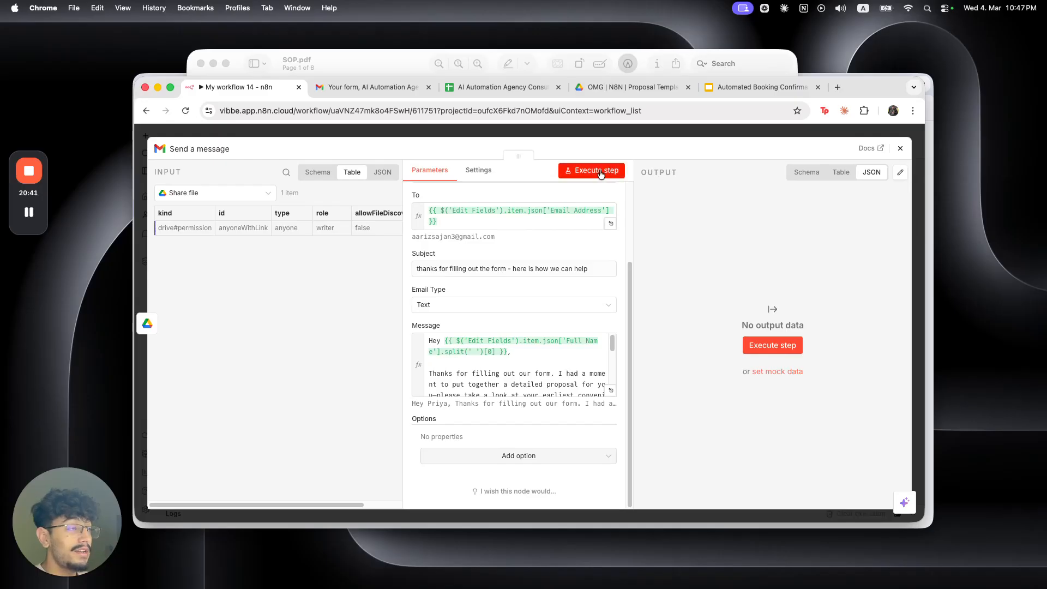
Step: Execute the Send a message node and pin its output data on the canvas
click(593, 171)
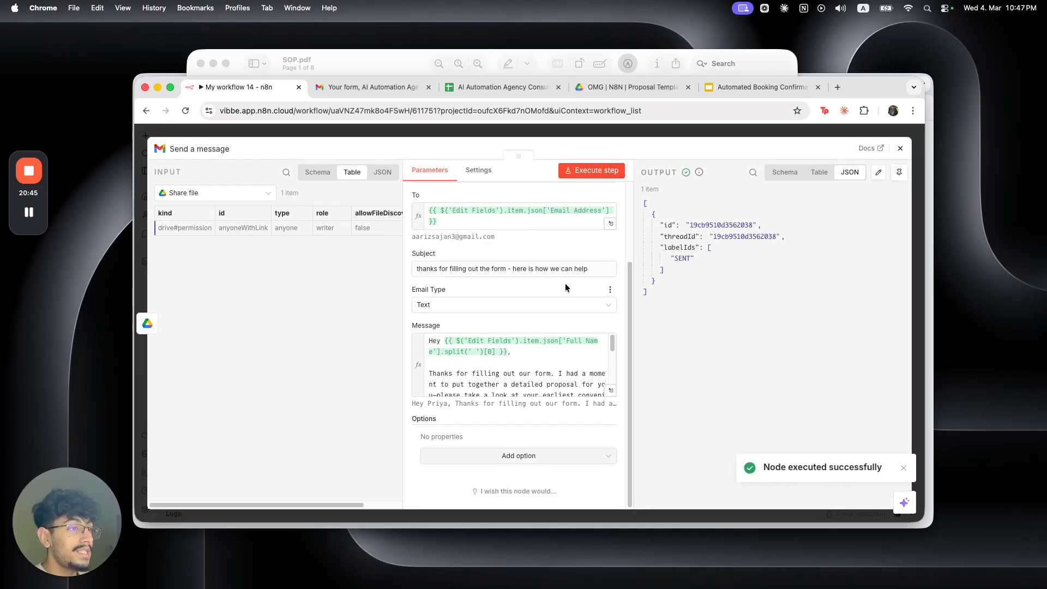
scroll(565, 283, up, 3)
click(574, 131)
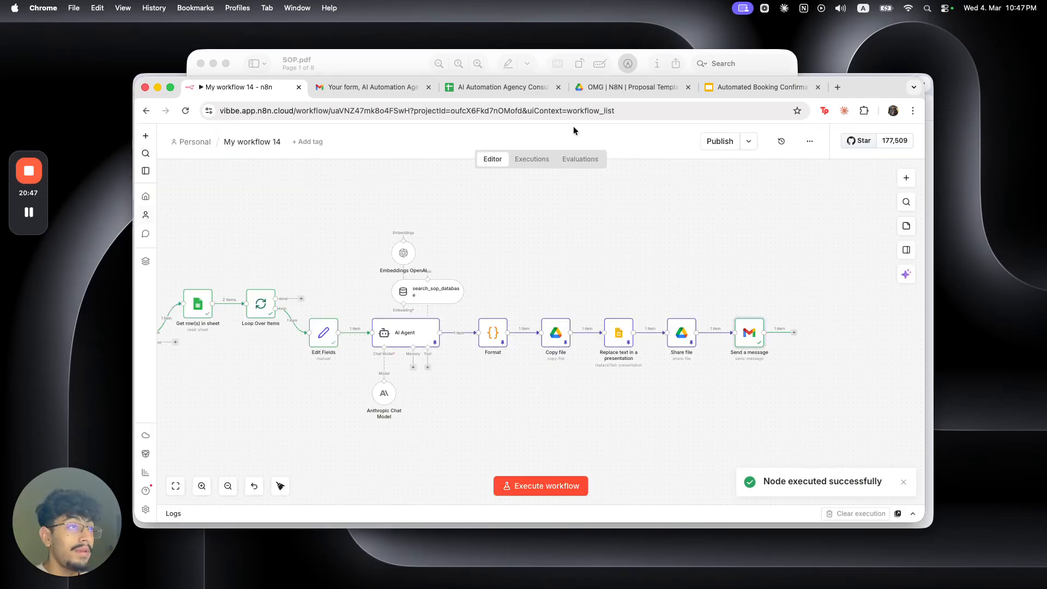
click(743, 341)
key(p)
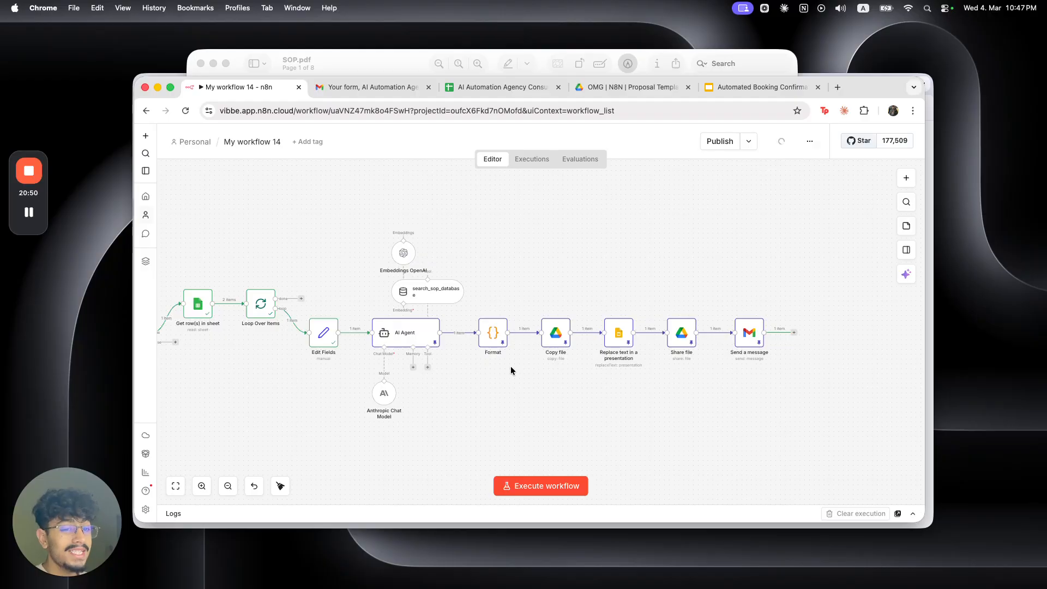
Step: Check the Responded column in the consultation request responses spreadsheet and return to the n8n workflow
click(493, 90)
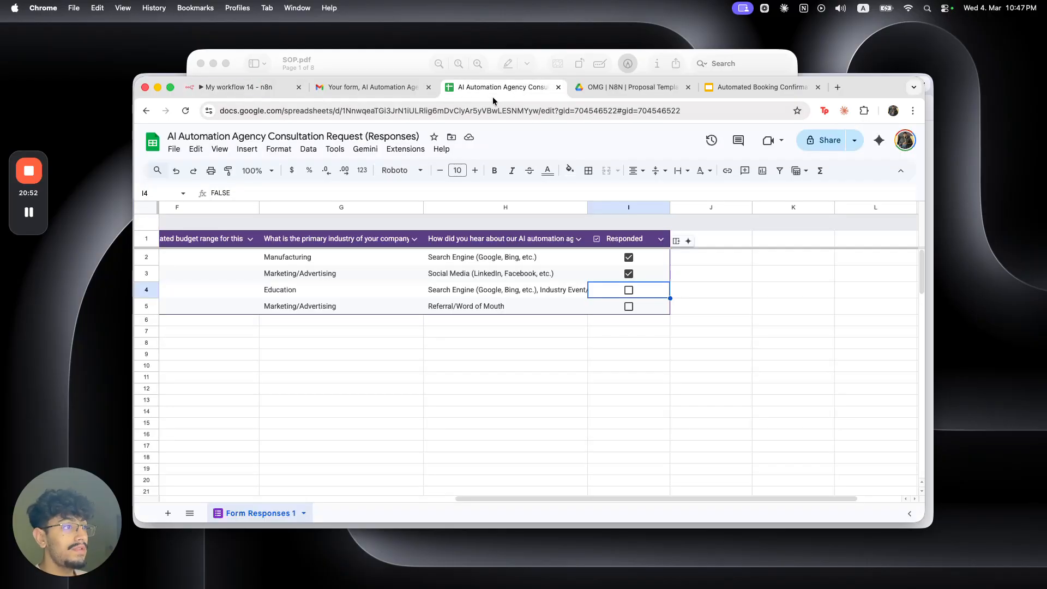
click(667, 342)
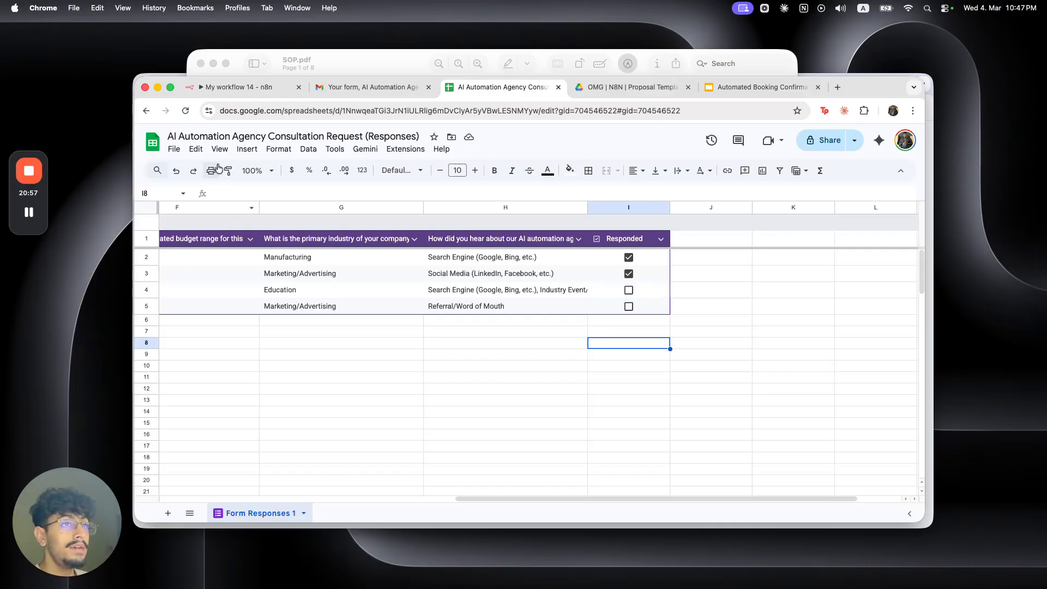
click(257, 89)
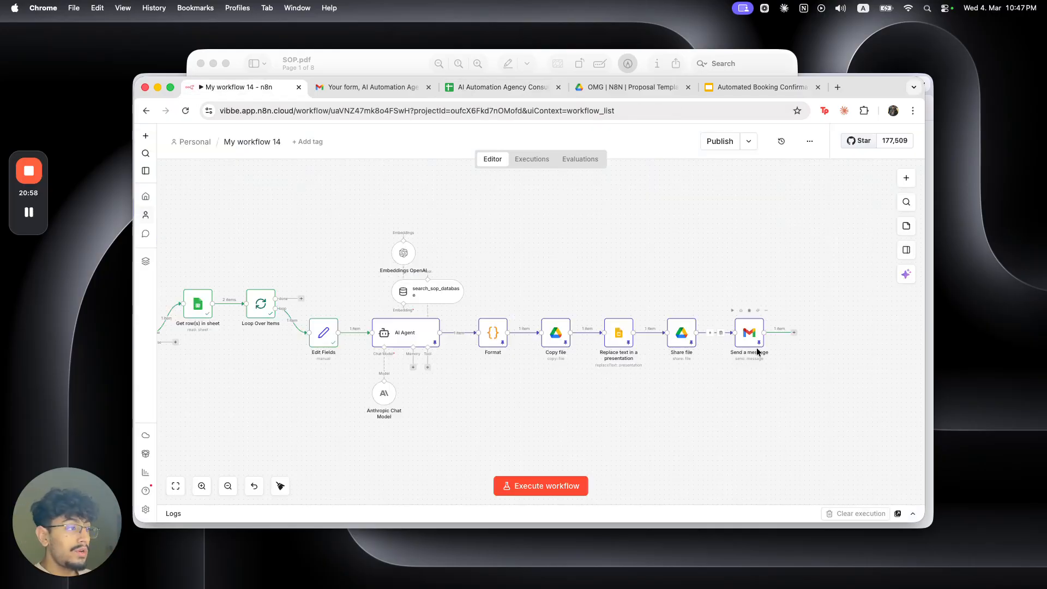
Step: Add a Google Sheets Update row in sheet node after the Send a message node
click(795, 333)
text(sheet)
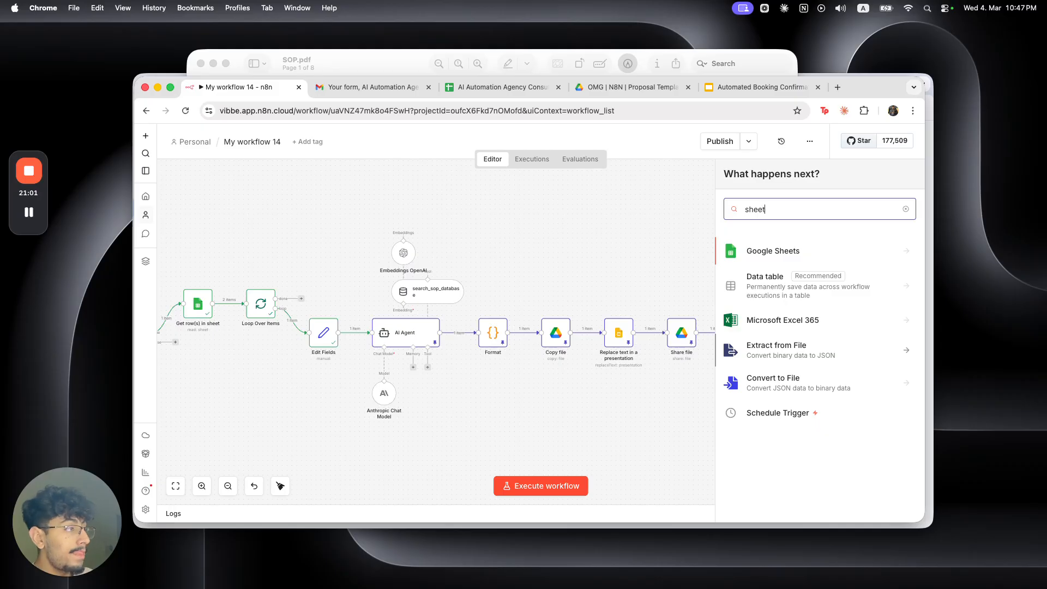
click(802, 250)
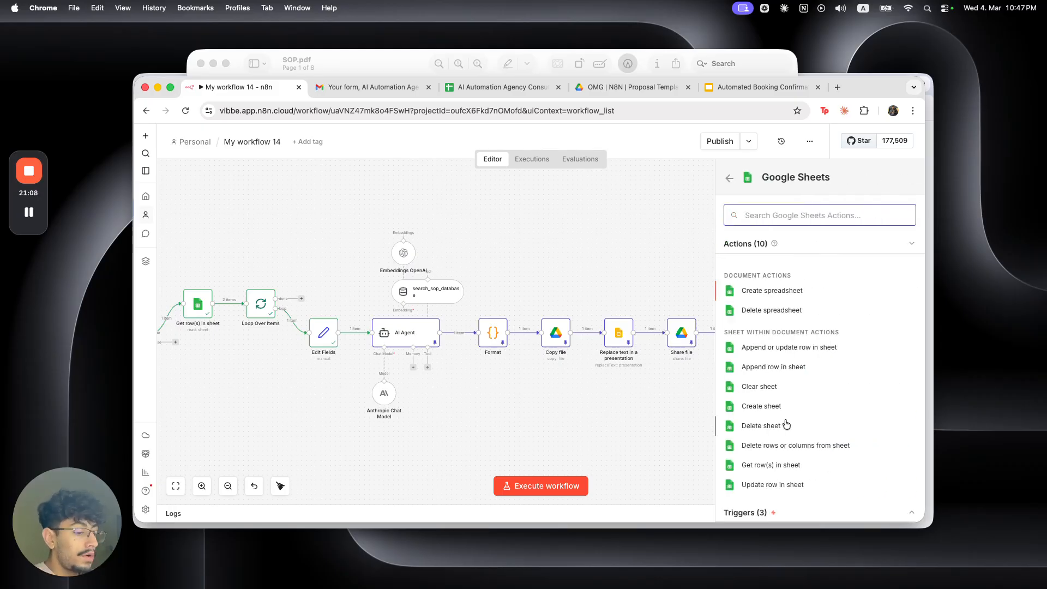
text(up)
click(797, 272)
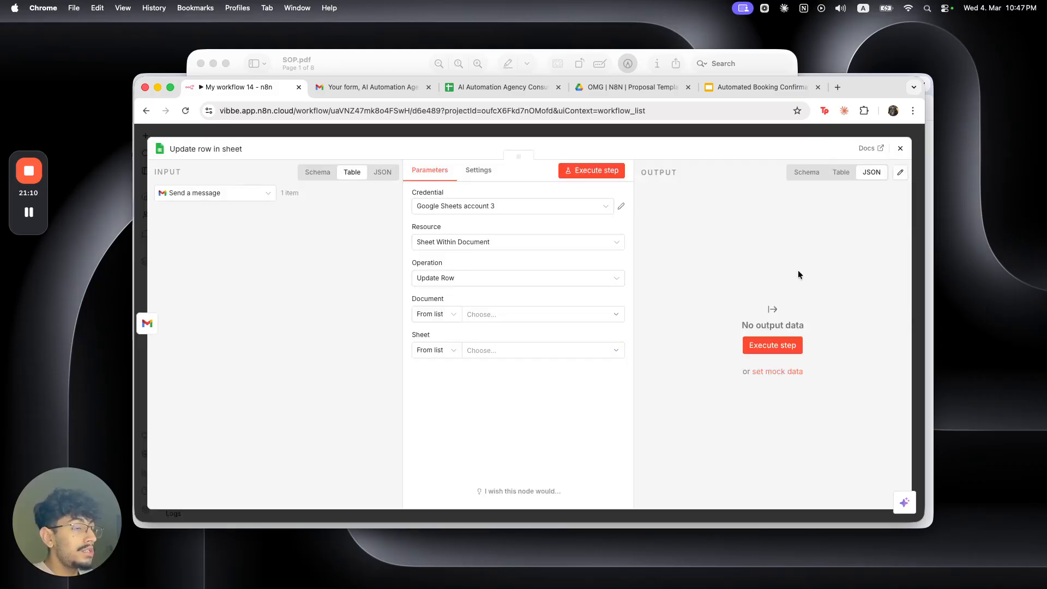
Step: Set the node's document to AI Automation Agency Consultation Request (Responses) and its sheet to Form Responses 1
click(452, 314)
click(492, 317)
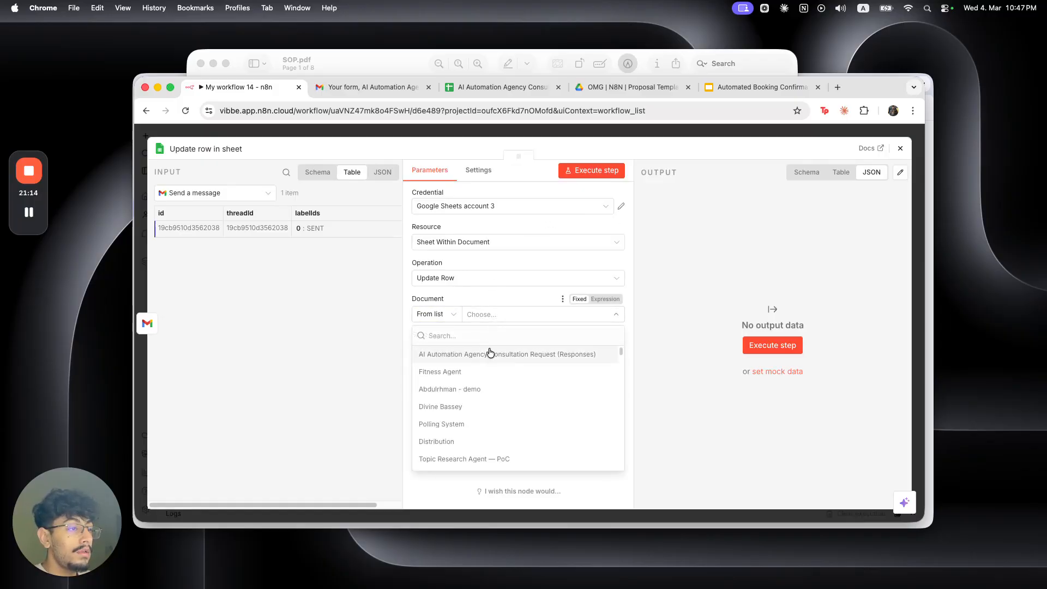
click(489, 352)
click(490, 349)
click(491, 373)
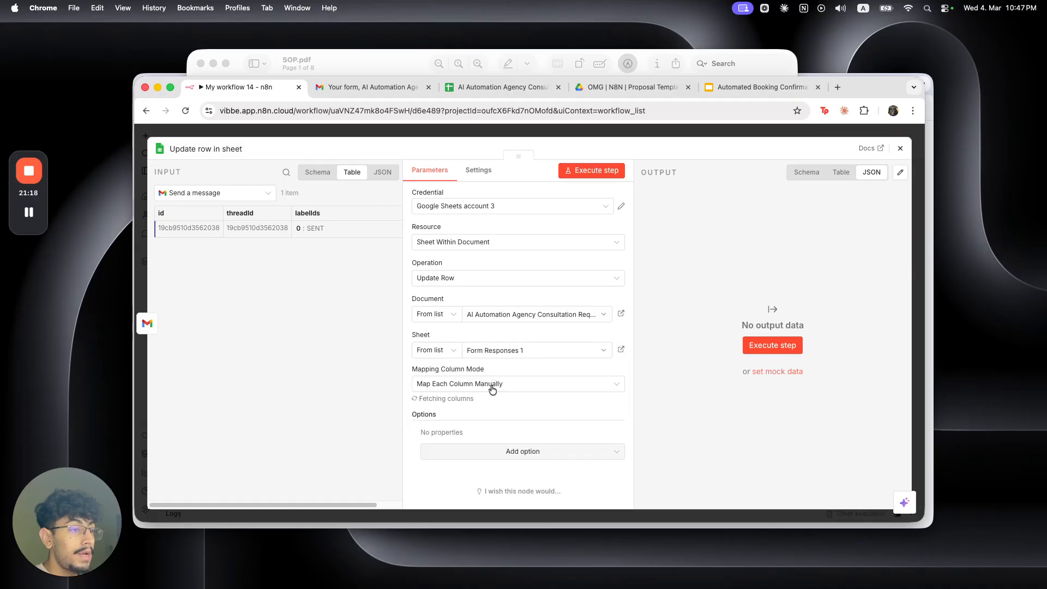
Step: Set the Update row in sheet node's column to match on to row_number
scroll(491, 382, down, 1)
click(490, 398)
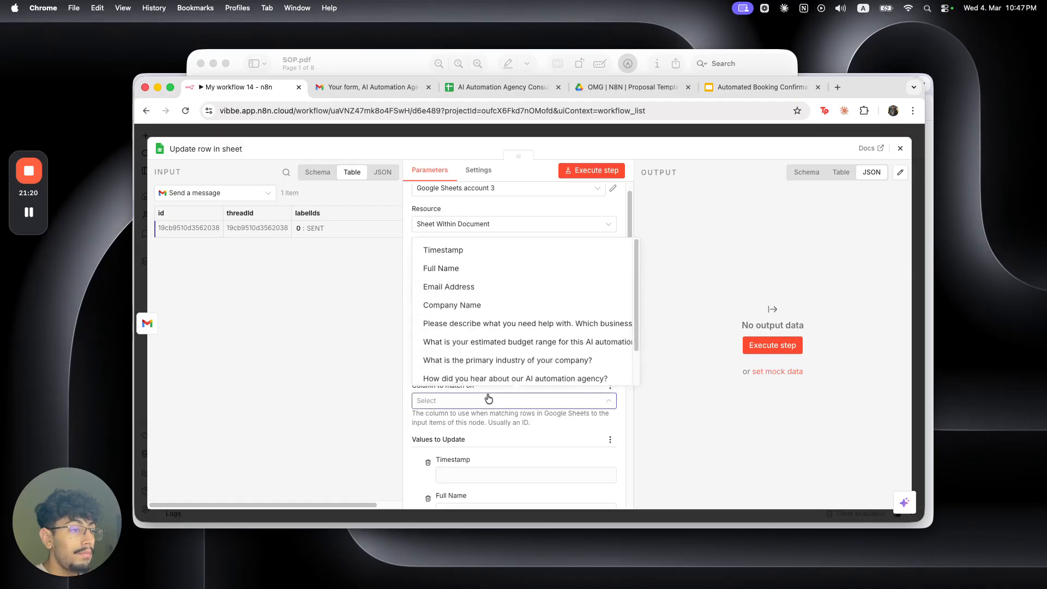
scroll(498, 305, down, 2)
click(469, 370)
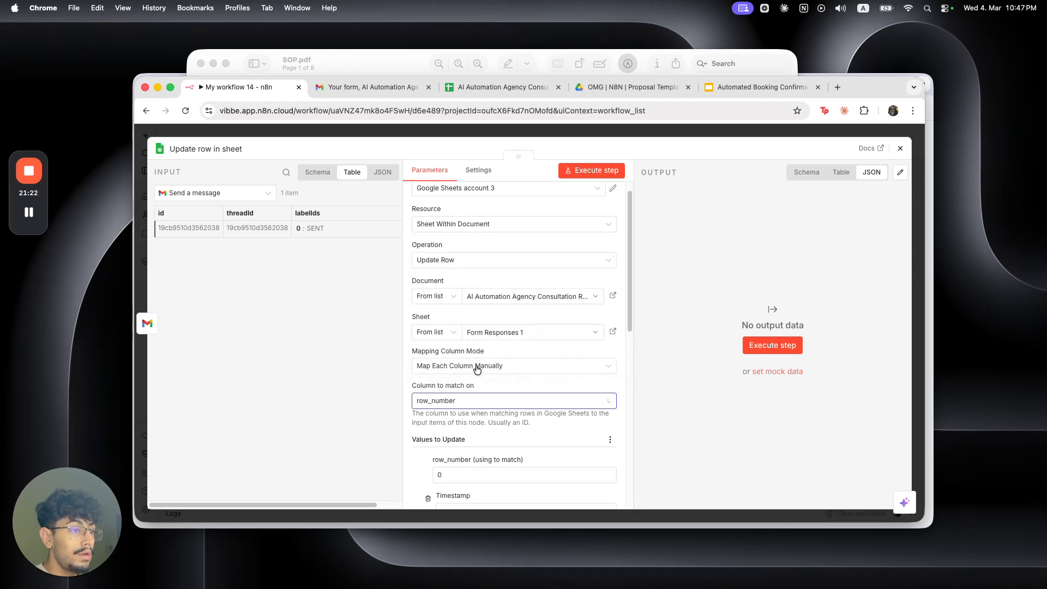
Step: Map row_number from the Loop Over Items output as the match value and set the Responded column to true
scroll(479, 367, down, 5)
click(272, 189)
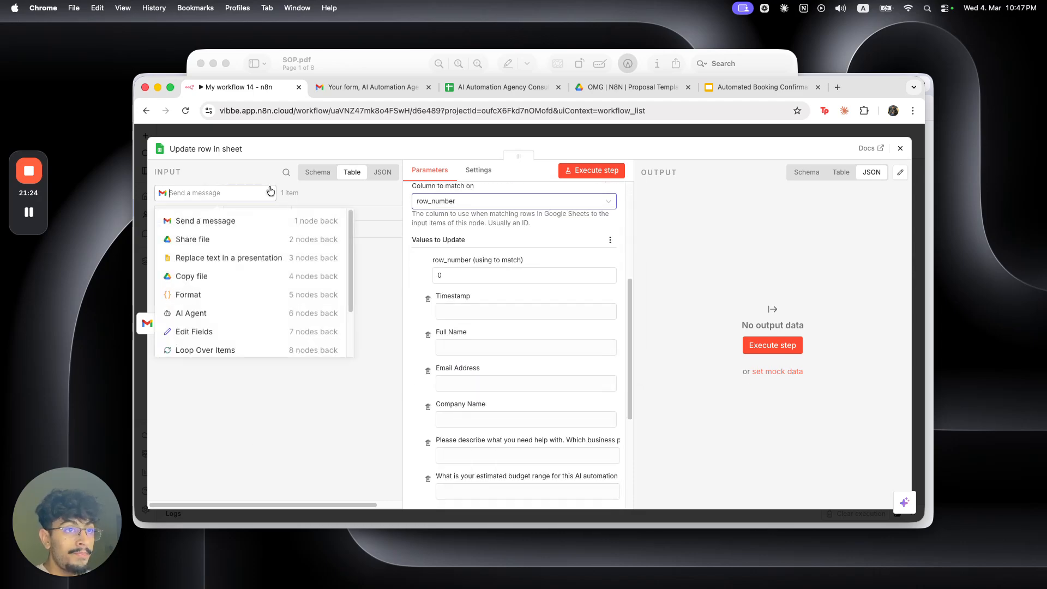
click(222, 343)
drag(177, 213, 475, 275)
scroll(501, 344, down, 5)
click(501, 397)
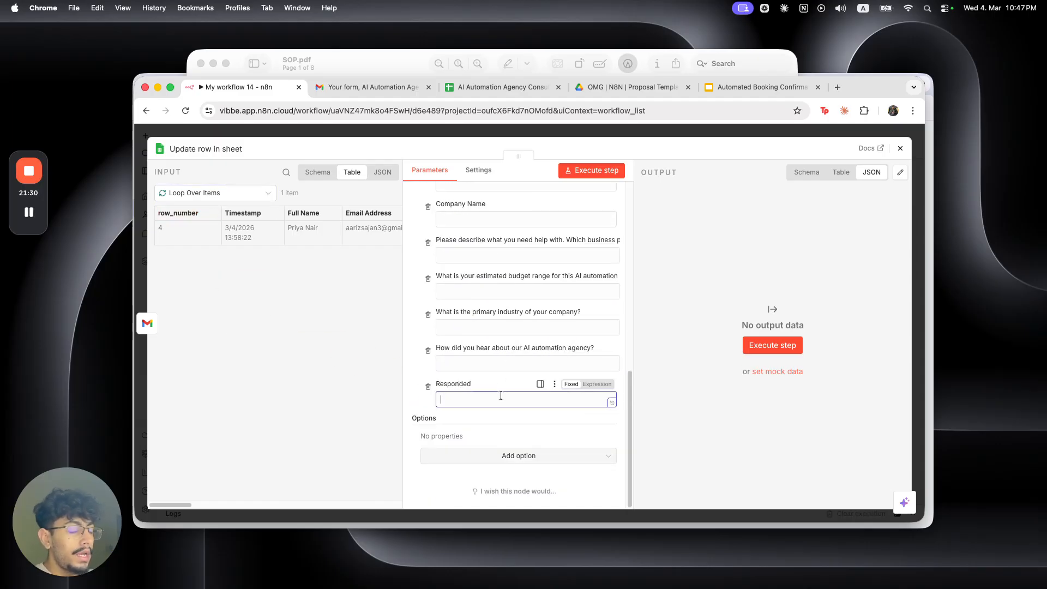
Step: Execute the Update row in sheet node and check the Responded column in the responses spreadsheet
click(591, 170)
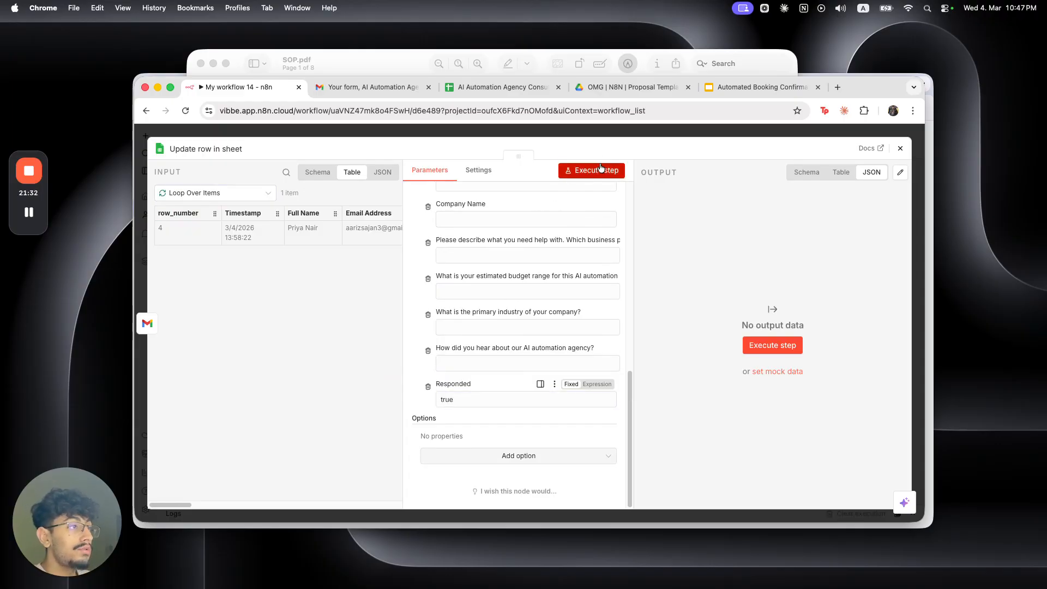
click(607, 132)
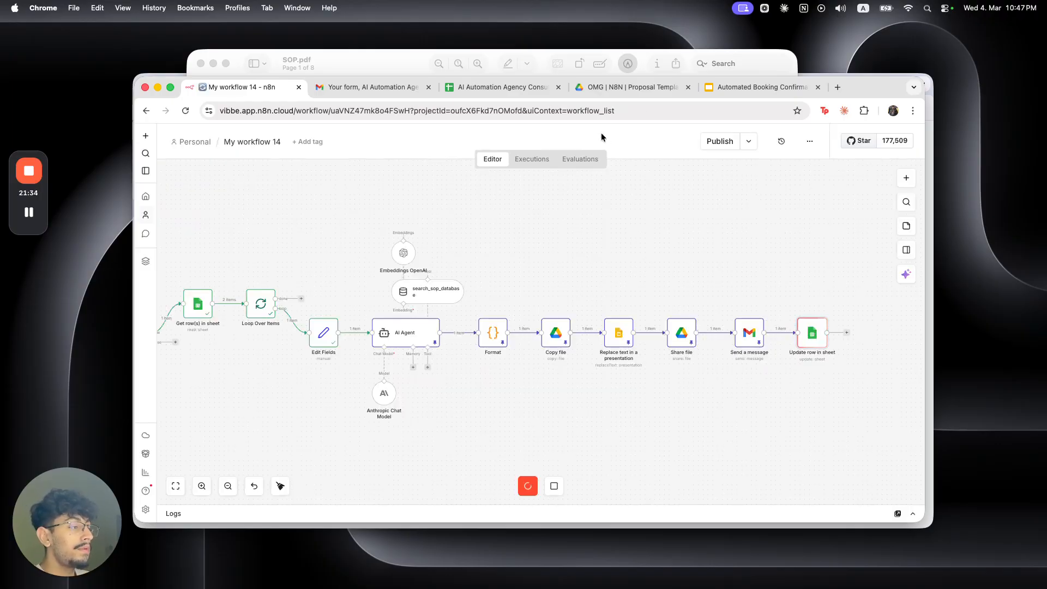
click(485, 87)
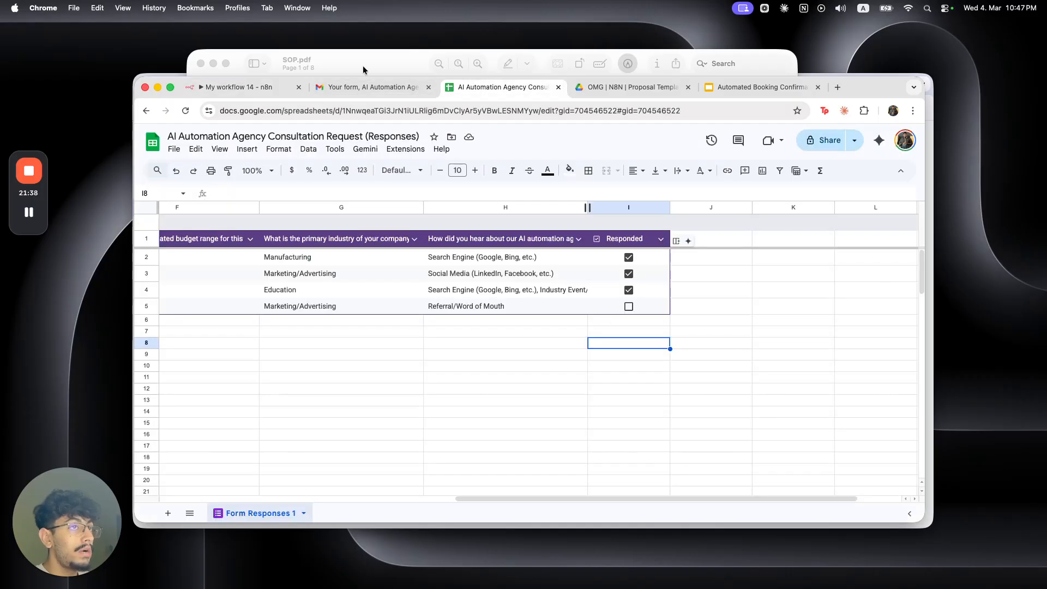
click(229, 87)
Step: Connect the Update row in sheet node's output back to the Loop Over Items node's input
scroll(627, 392, down, 5)
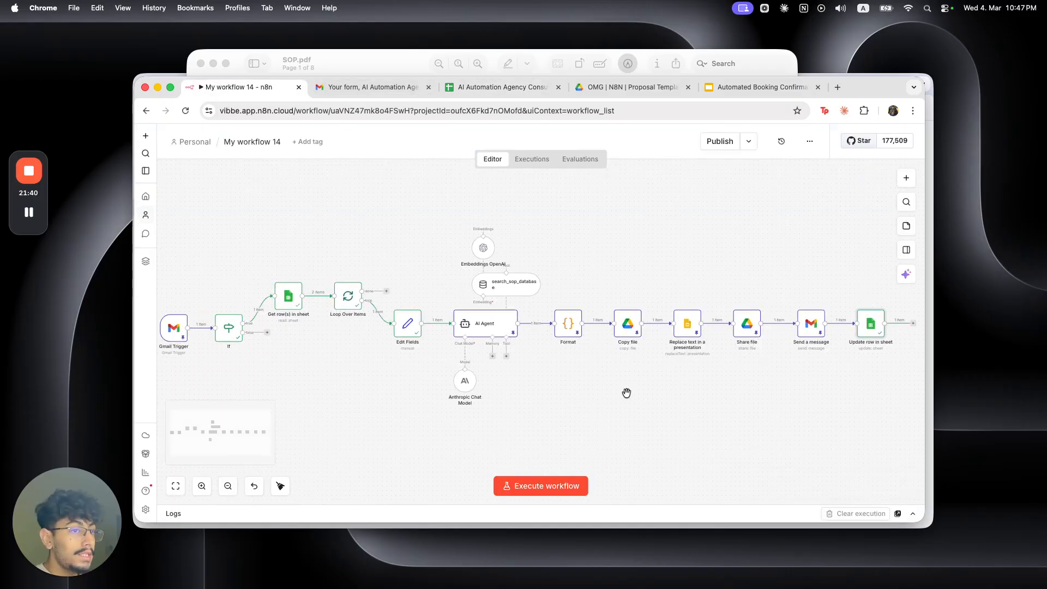
drag(794, 351, 446, 336)
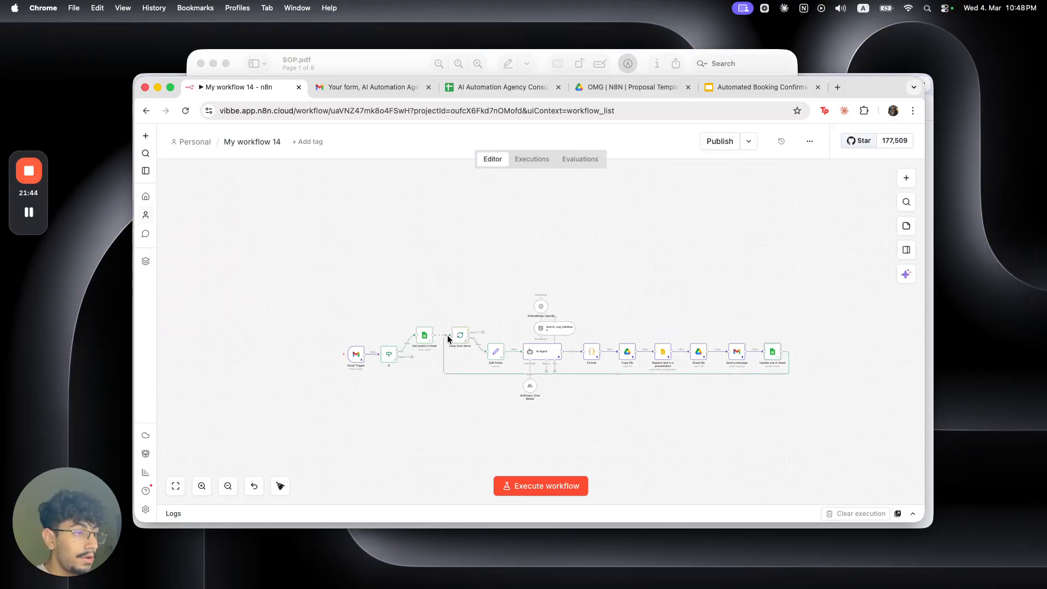
scroll(626, 417, up, 3)
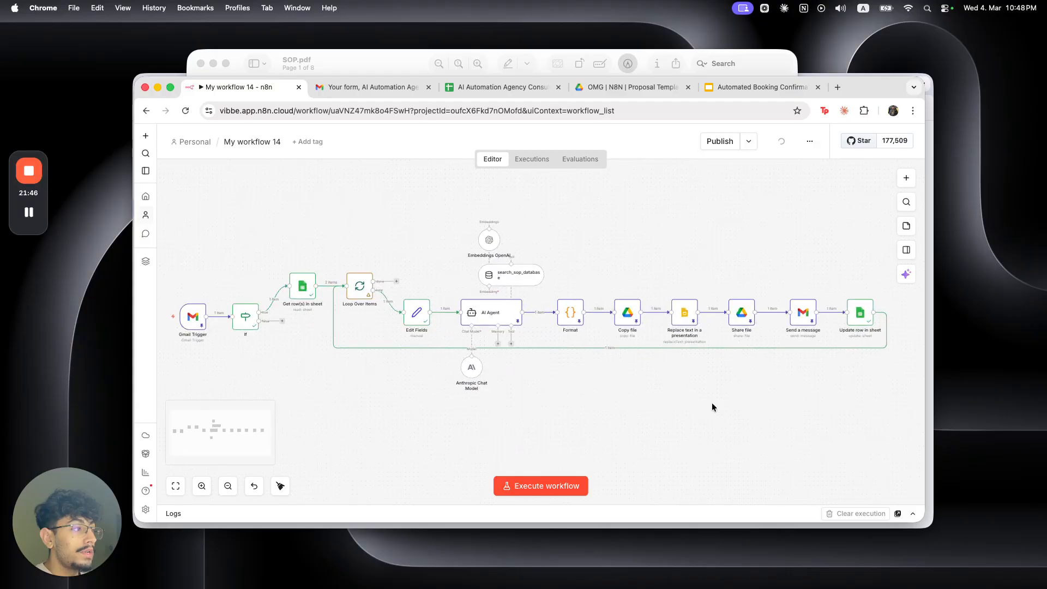
Step: Unpin the data of the nodes from AI Agent through Send a message, and rerun the workflow from the Gmail Trigger after clearing the execution
drag(820, 380, 453, 279)
scroll(463, 393, left, 3)
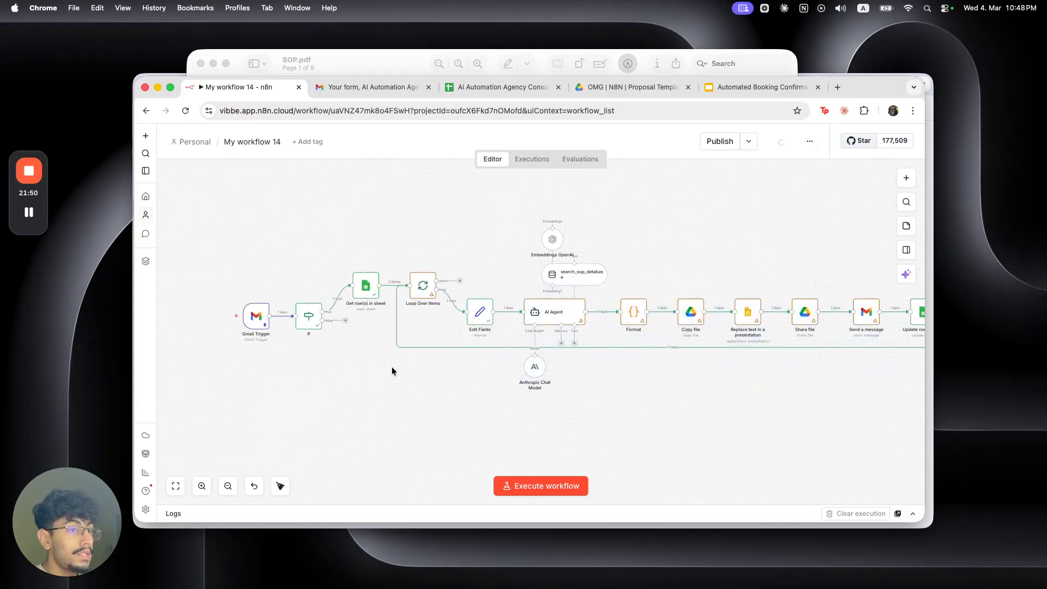
click(223, 312)
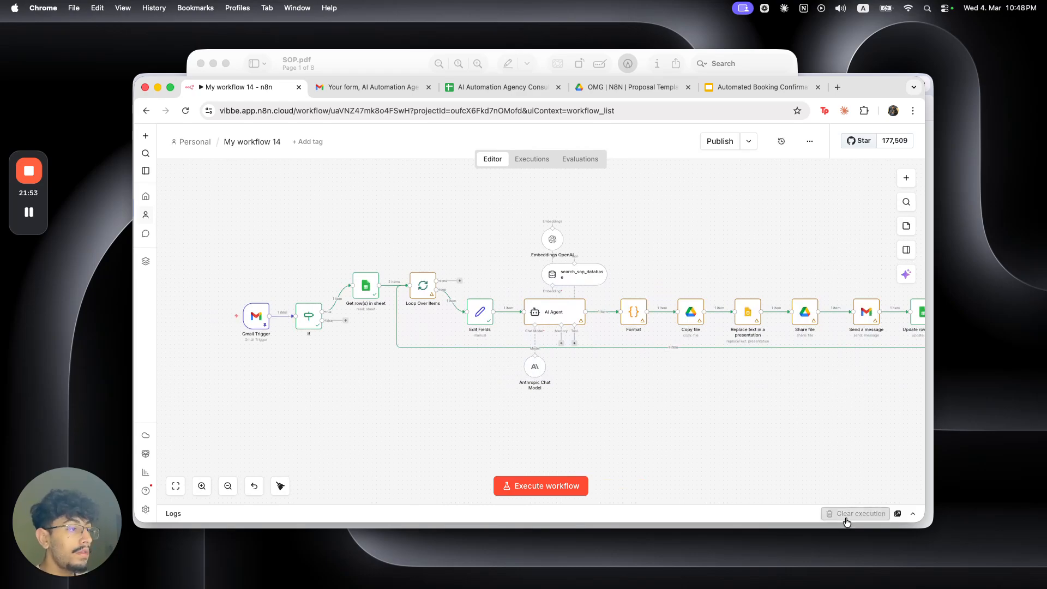
click(209, 316)
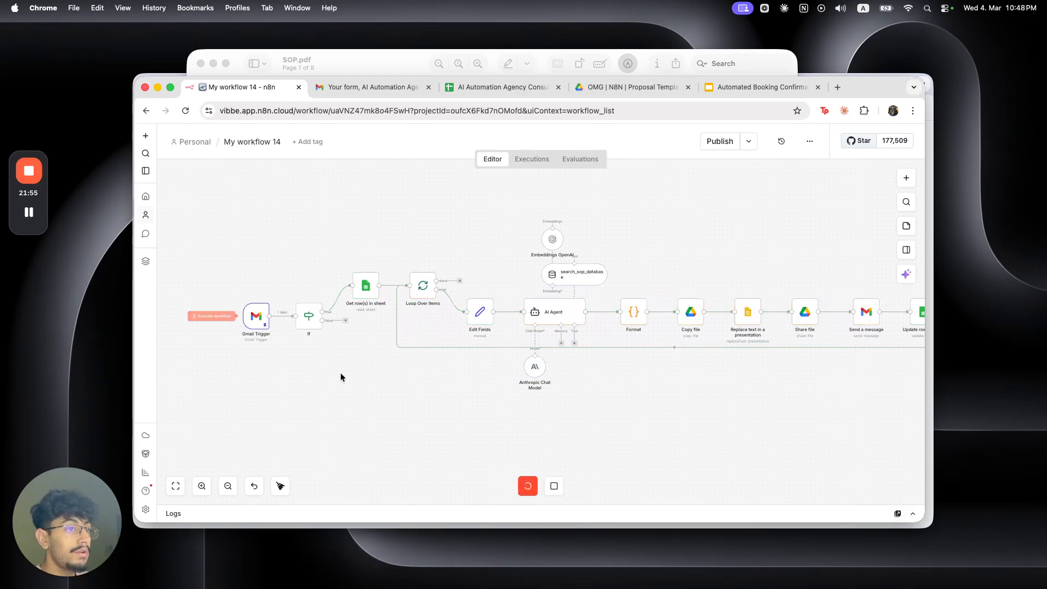
Step: Review the lead rows and their Responded checkboxes in the responses spreadsheet while the workflow runs
click(494, 87)
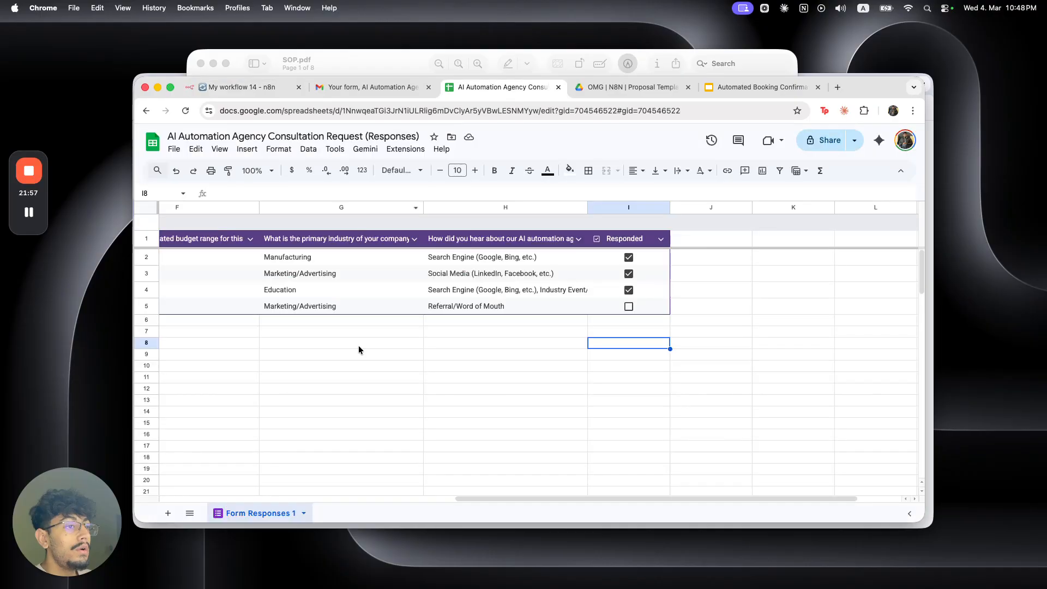
scroll(458, 483, left, 5)
scroll(496, 502, right, 7)
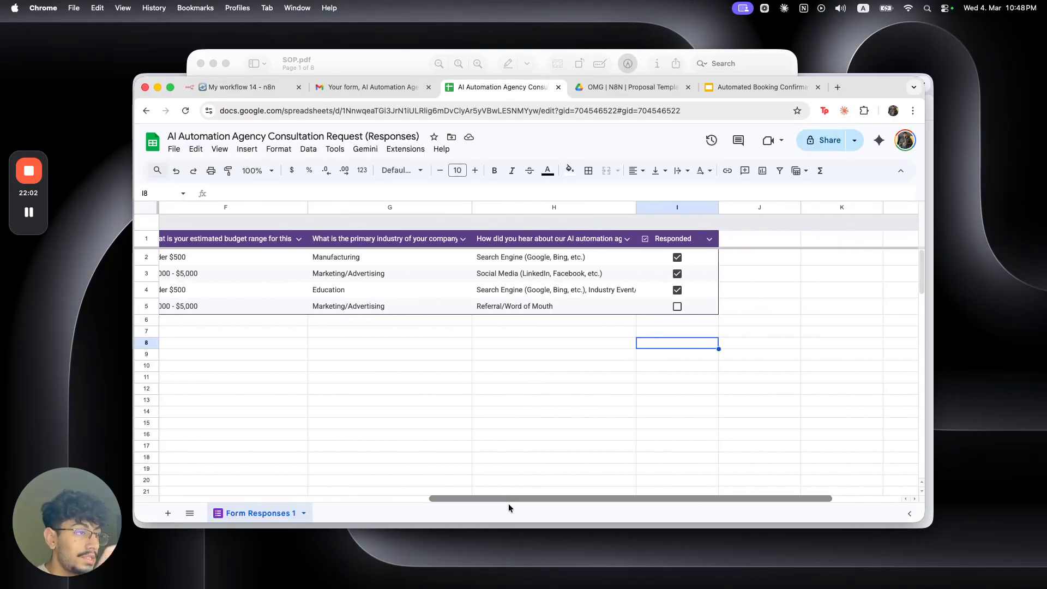
drag(579, 510, 221, 434)
click(250, 87)
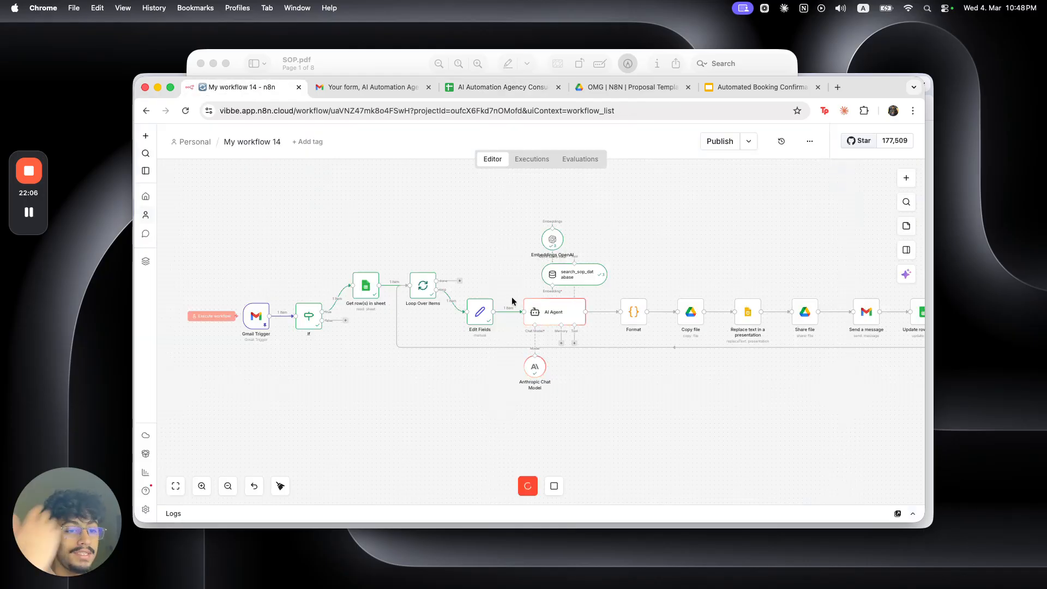
Step: Open the "thanks for filling out the form - here is how we can help" email in Gmail and examine its n8n attribution footer
key(ctrl+Up)
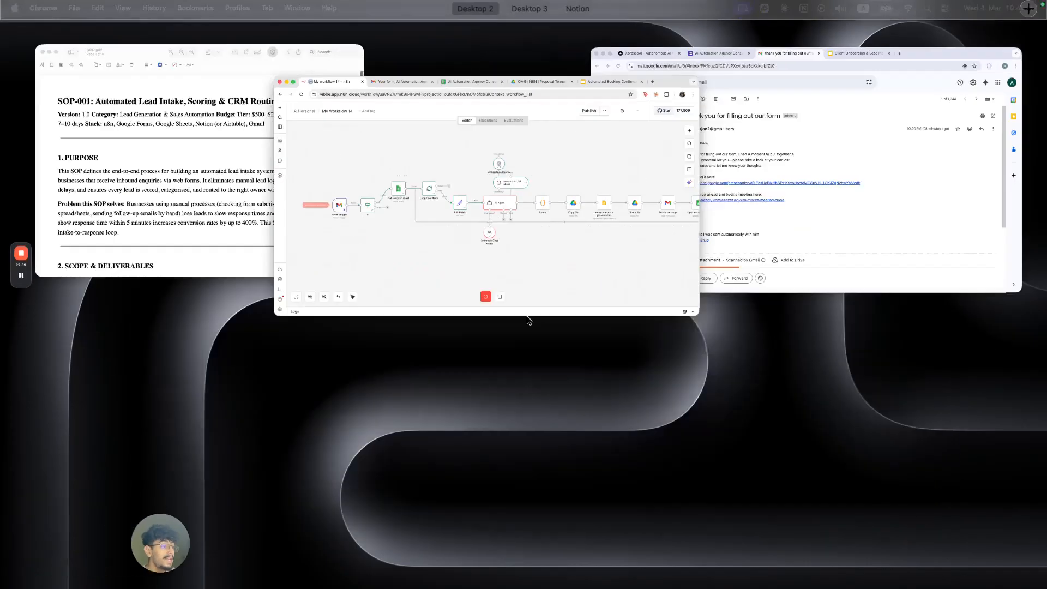
click(673, 201)
click(285, 168)
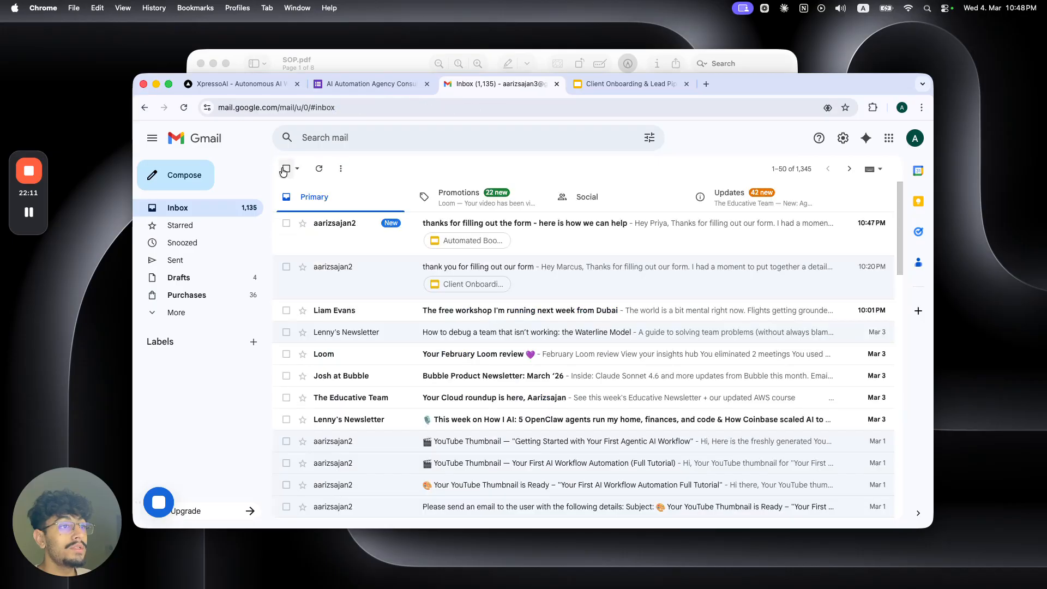
click(379, 252)
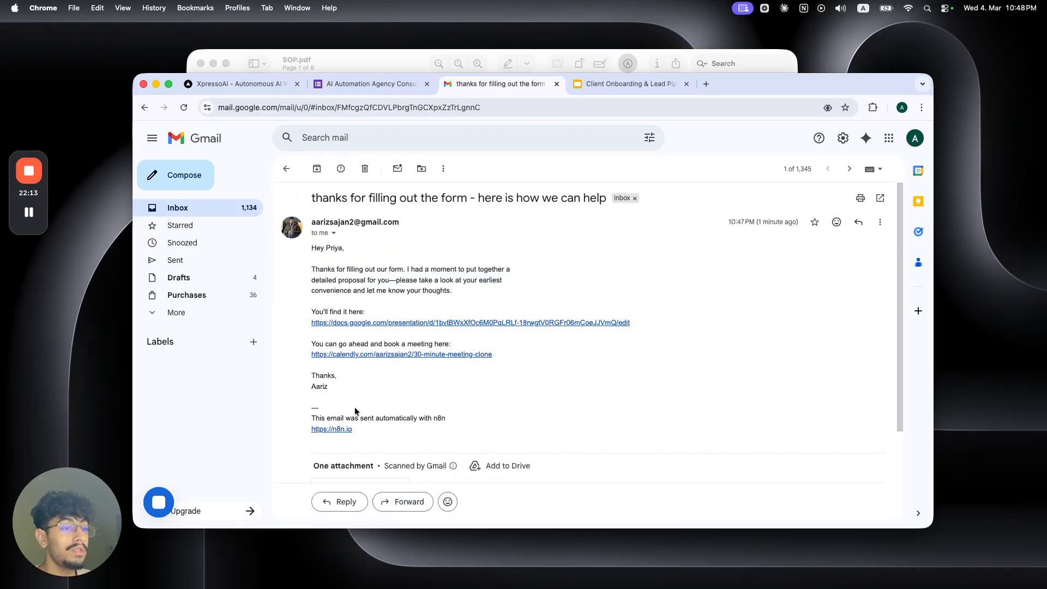
mouse_move(369, 433)
mouse_down()
mouse_move(314, 420)
mouse_move(473, 422)
mouse_up()
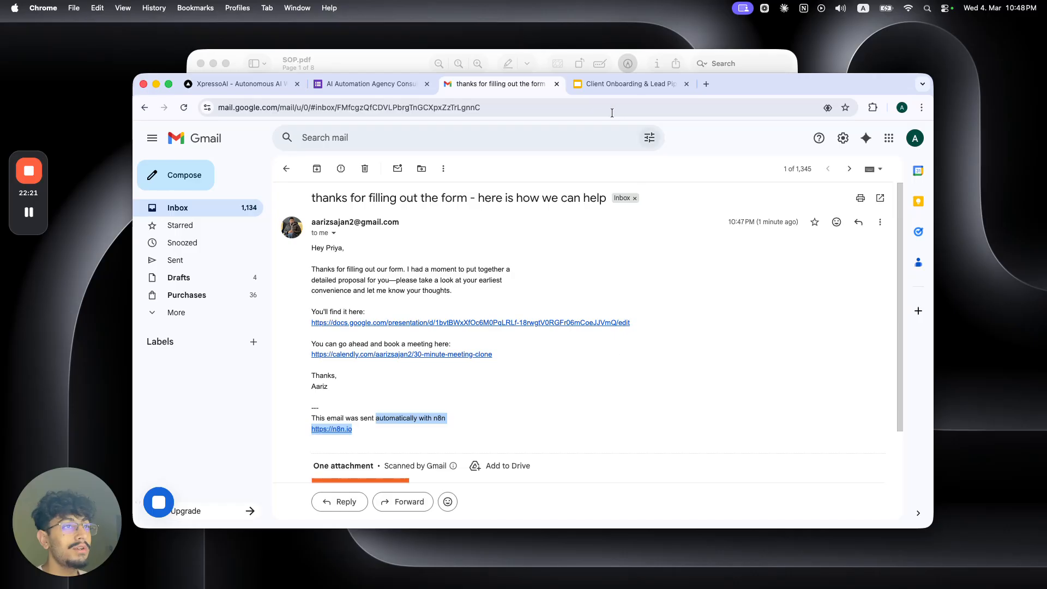
Step: Return to the n8n workflow to follow the execution and check the Responded column in the responses spreadsheet
key(ctrl+Up)
click(539, 128)
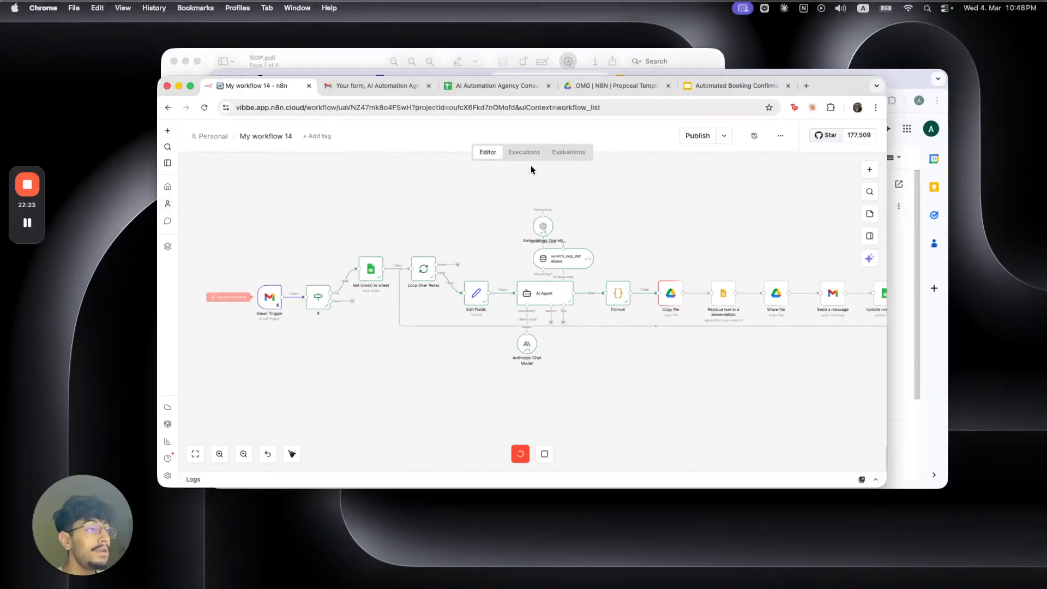
scroll(652, 363, right, 8)
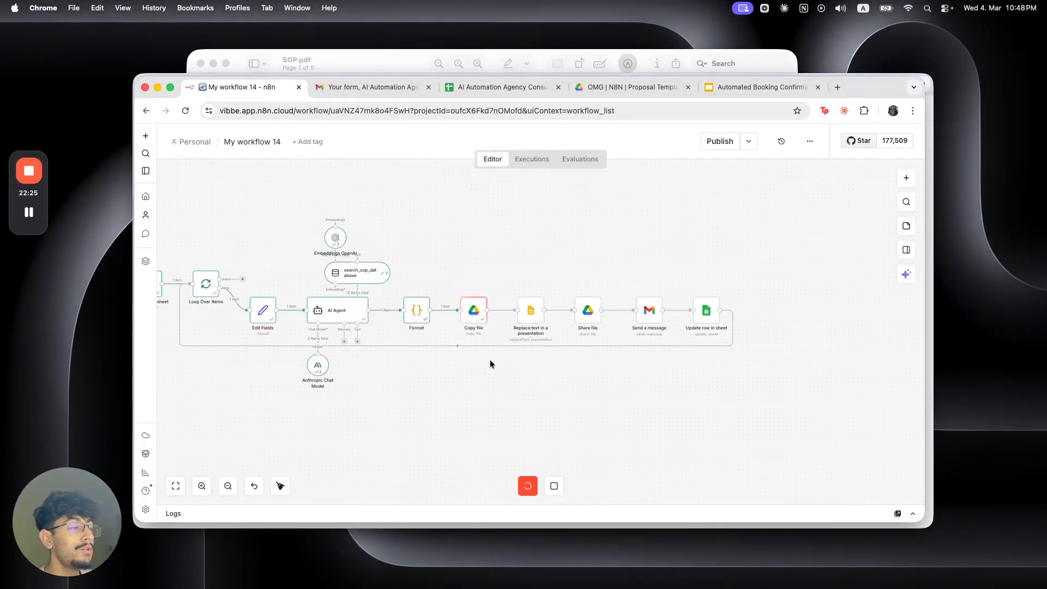
click(518, 88)
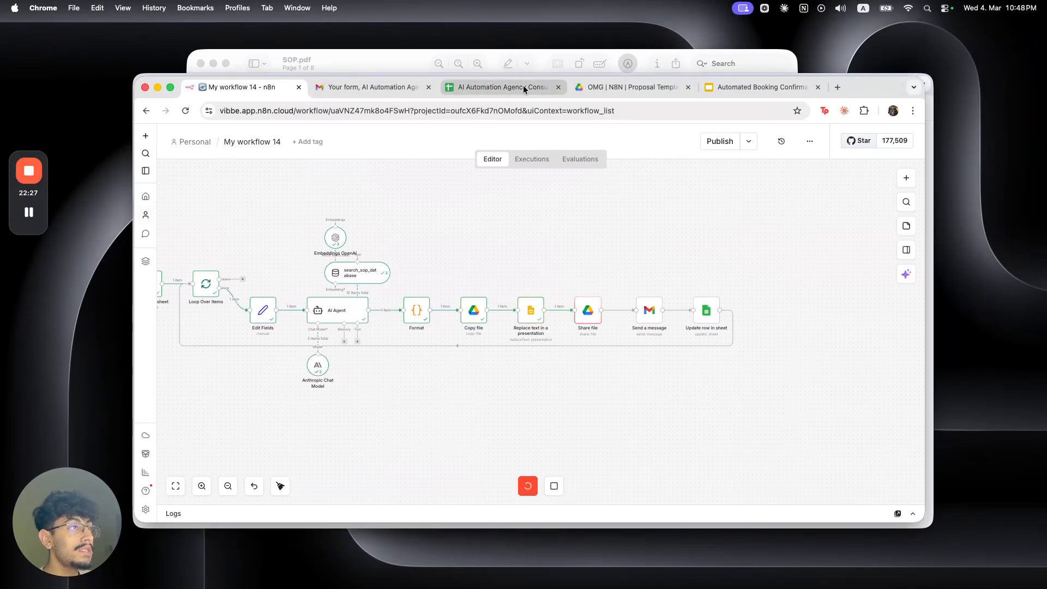
drag(450, 498, 695, 392)
Step: Arrange the spreadsheet and Gmail windows side by side and return to the Gmail inbox
drag(846, 88, 307, 113)
click(512, 252)
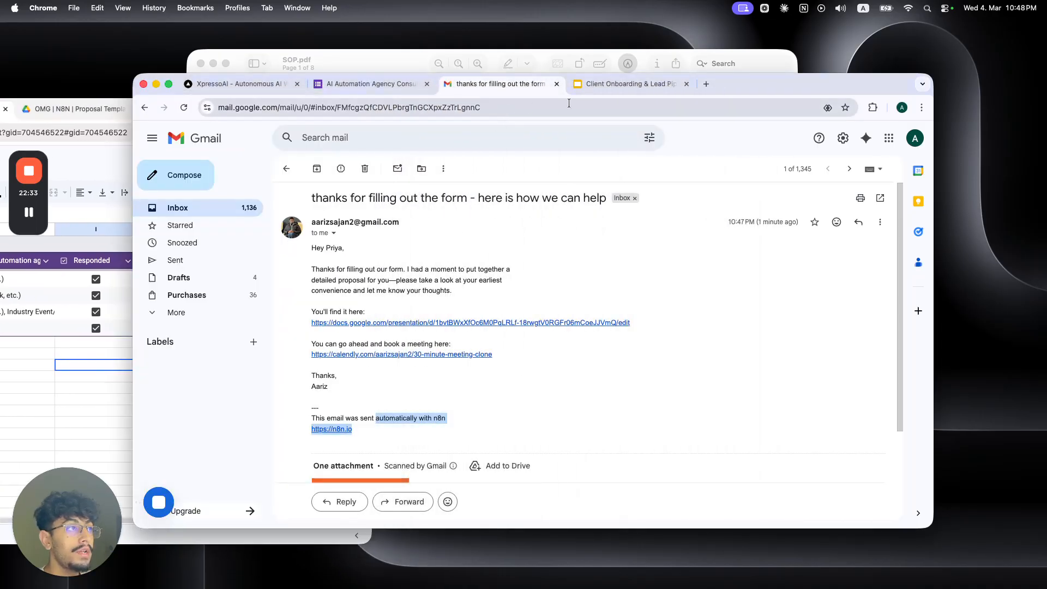
drag(773, 80, 947, 91)
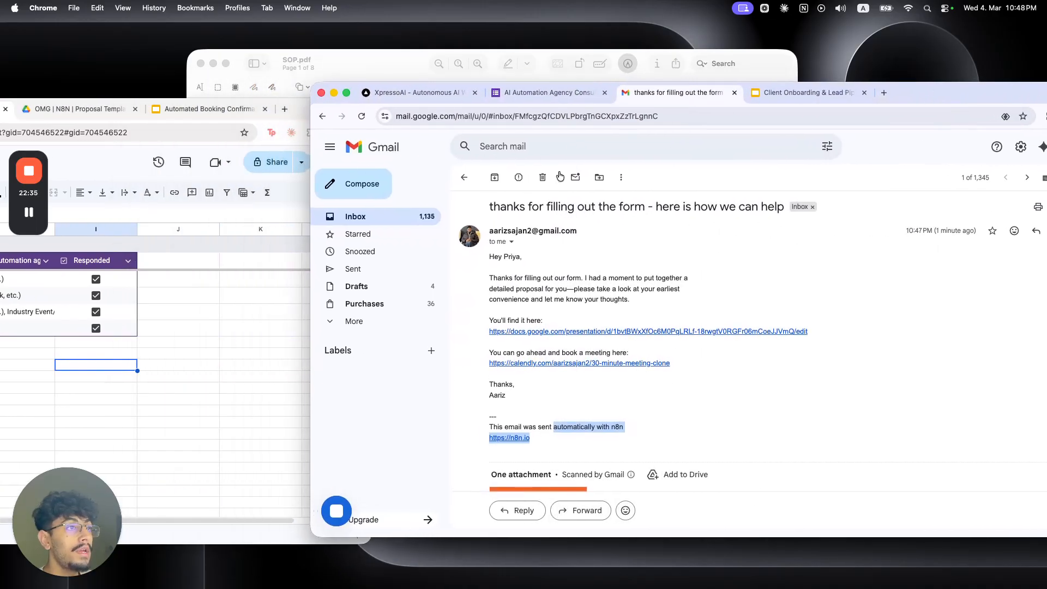
click(465, 177)
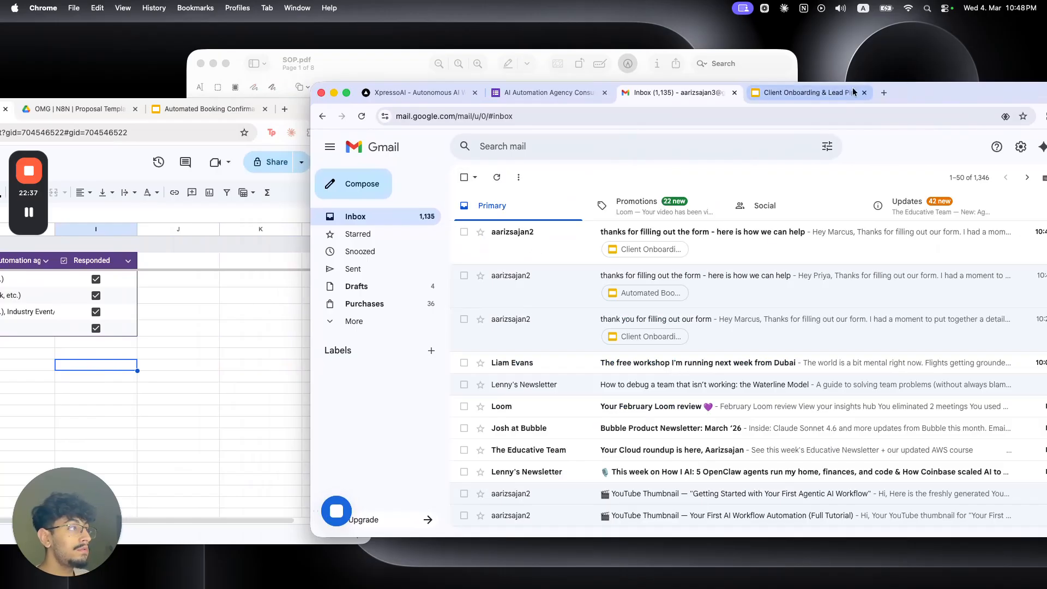
drag(926, 90, 840, 89)
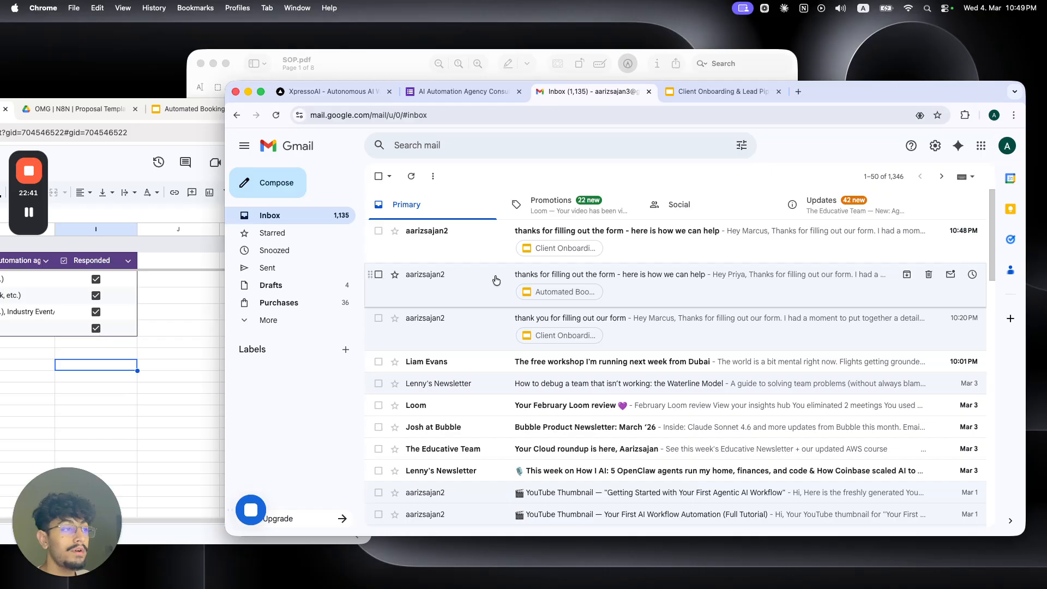
Step: Open the newest proposal email and its Google Slides and Calendly meeting links
click(635, 256)
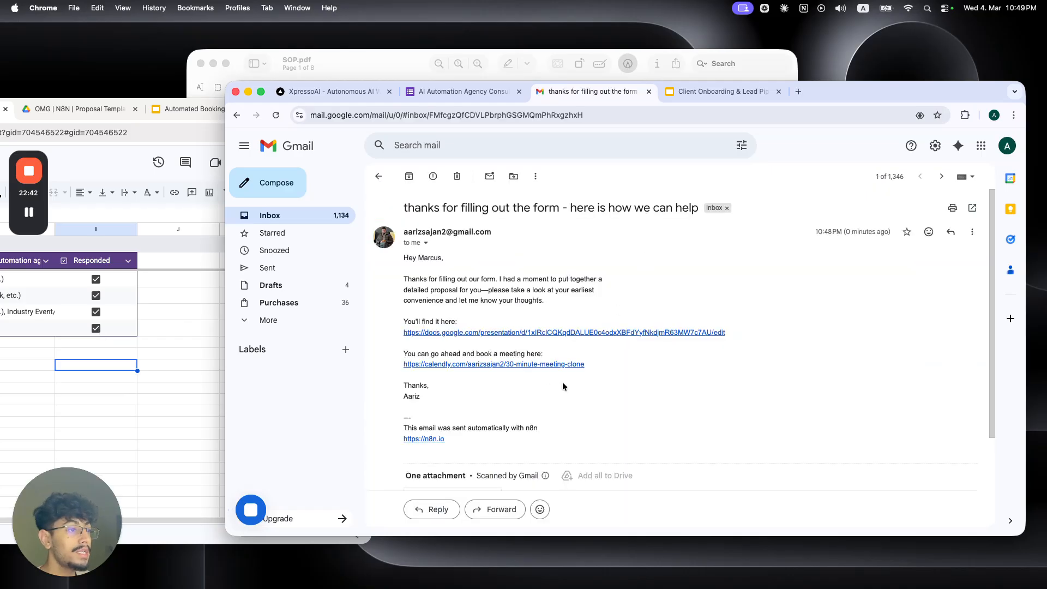
click(548, 333)
click(595, 90)
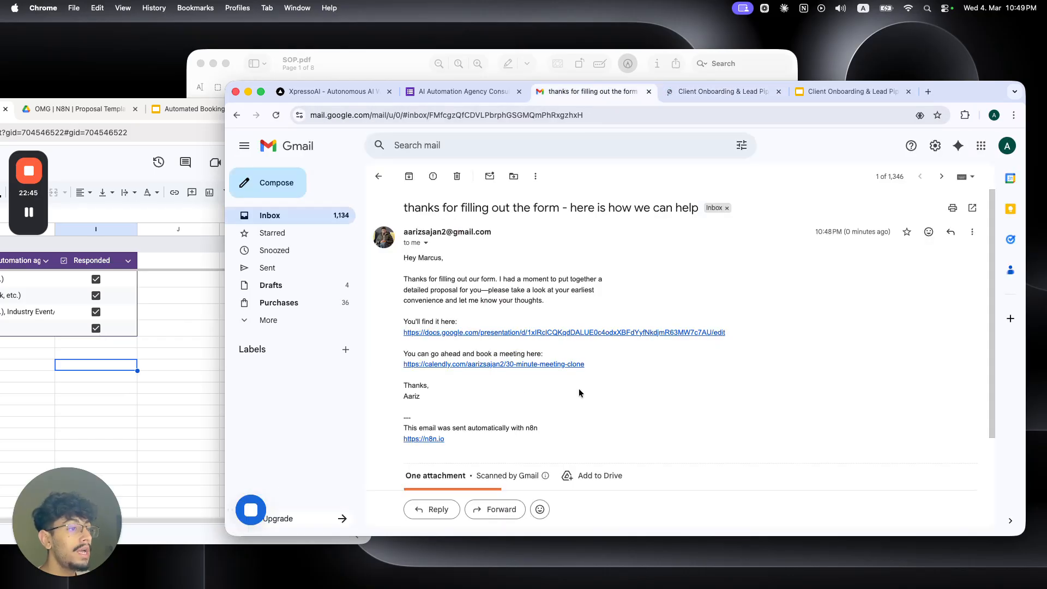
click(564, 364)
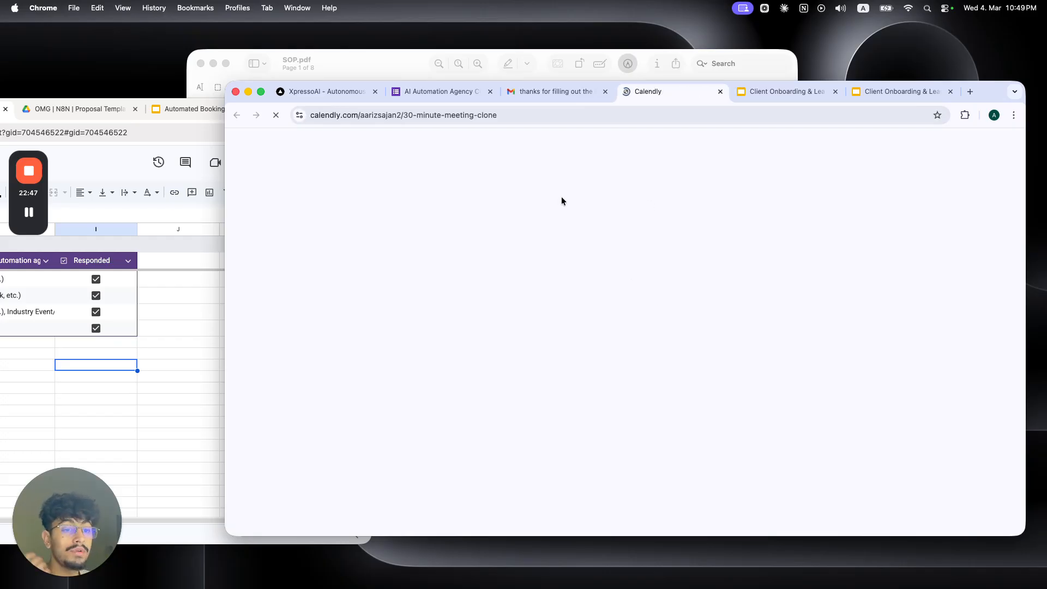
Step: Review the generated Client Onboarding & Lead Pipeline Automation slides and the Calendly booking page
click(747, 97)
scroll(574, 371, down, 2)
scroll(574, 371, down, 3)
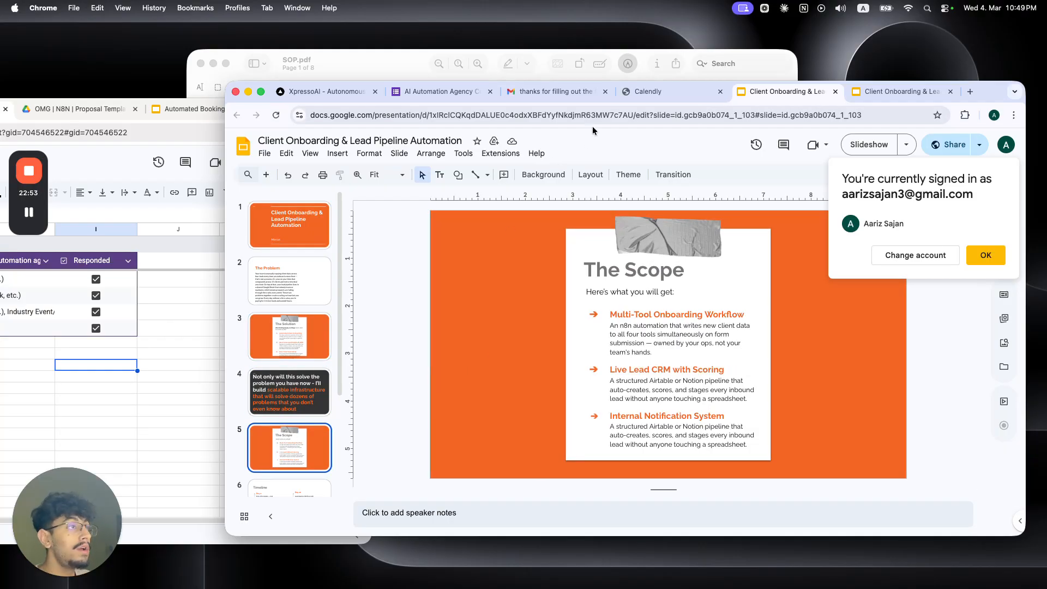
click(677, 92)
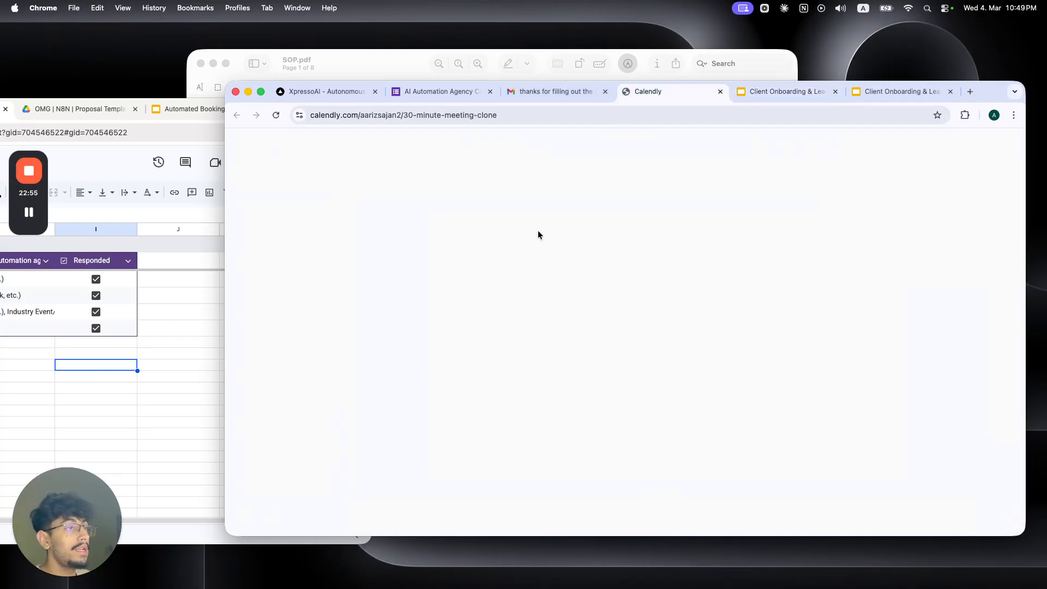
Step: Examine the "This email was sent automatically with n8n" line in the email and return to the n8n workflow
click(550, 91)
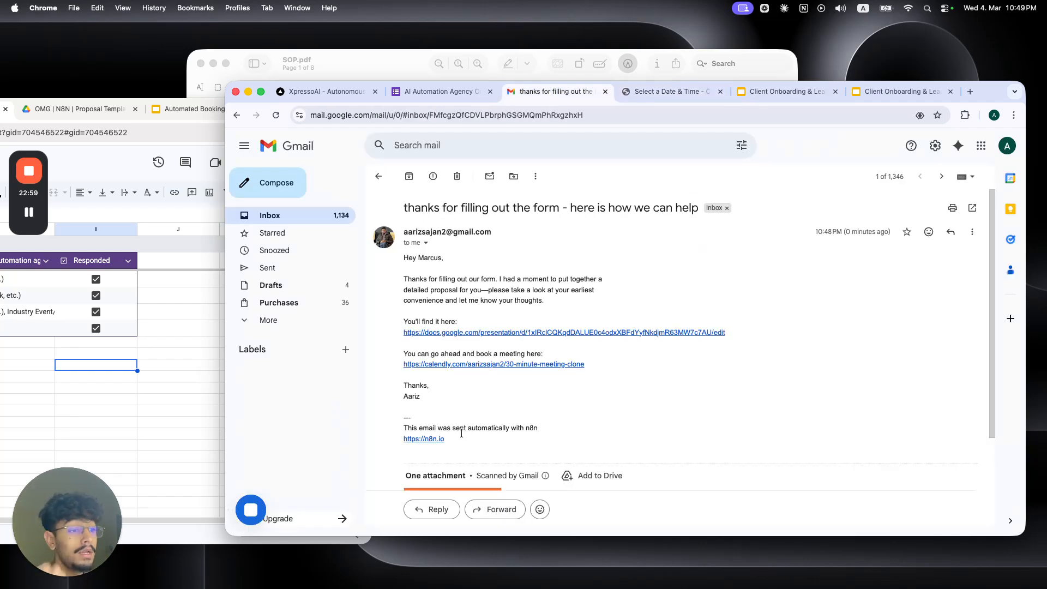
drag(448, 440, 401, 431)
click(522, 448)
click(164, 134)
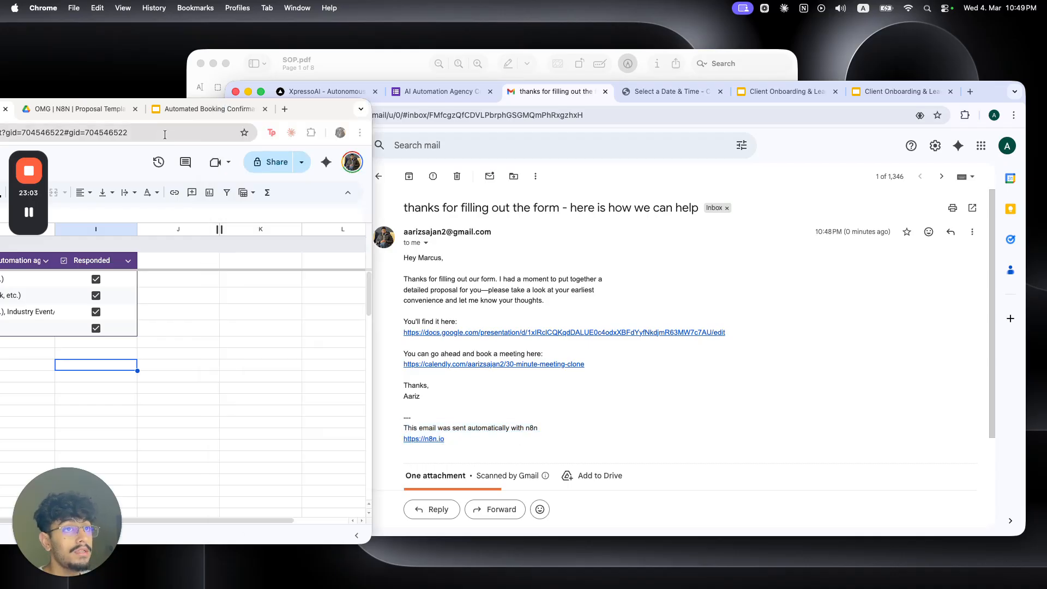
drag(319, 107, 935, 104)
click(302, 107)
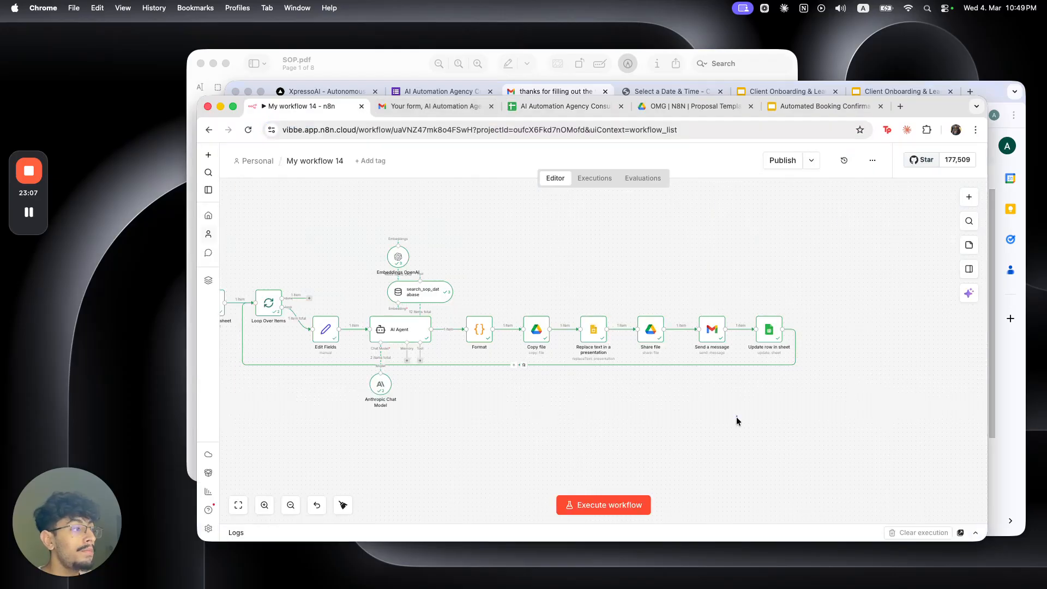
Step: Add the Append n8n Attribution option to the Send a message node and turn it off
double_click(712, 330)
scroll(578, 429, down, 3)
click(584, 467)
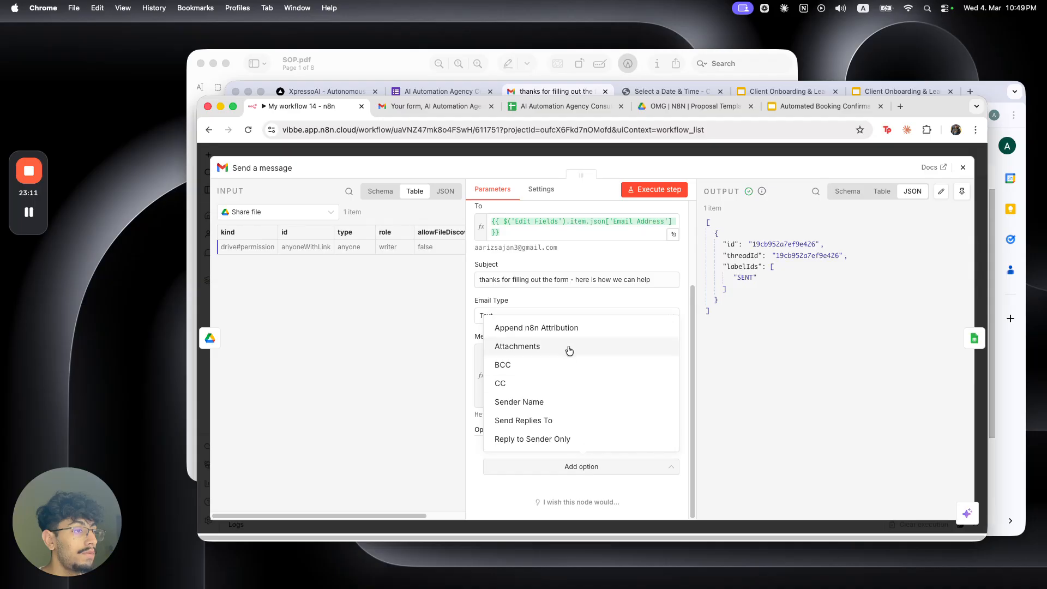
click(566, 329)
scroll(579, 464, down, 1)
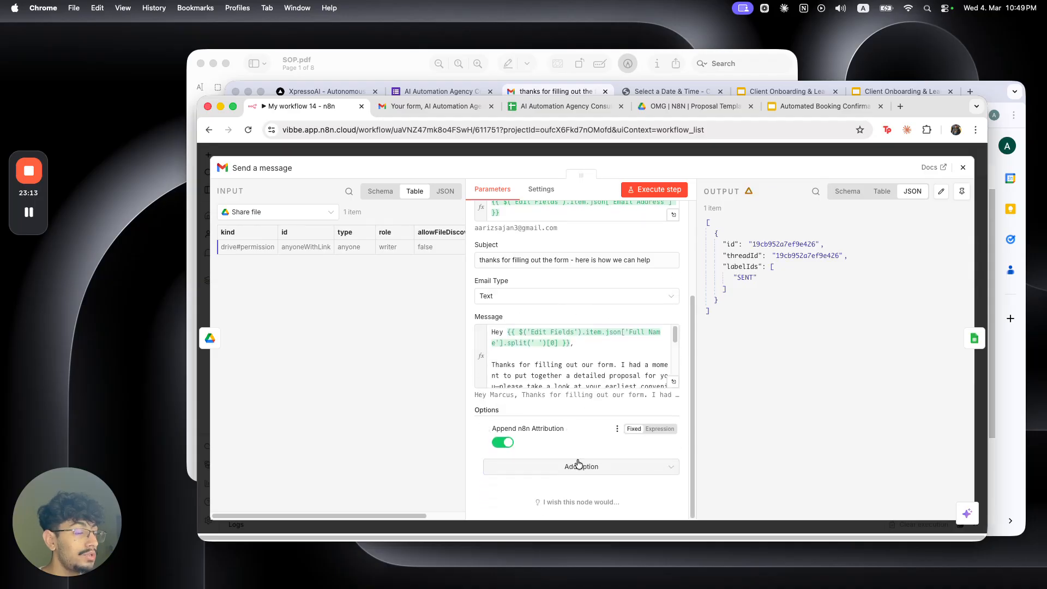
click(501, 443)
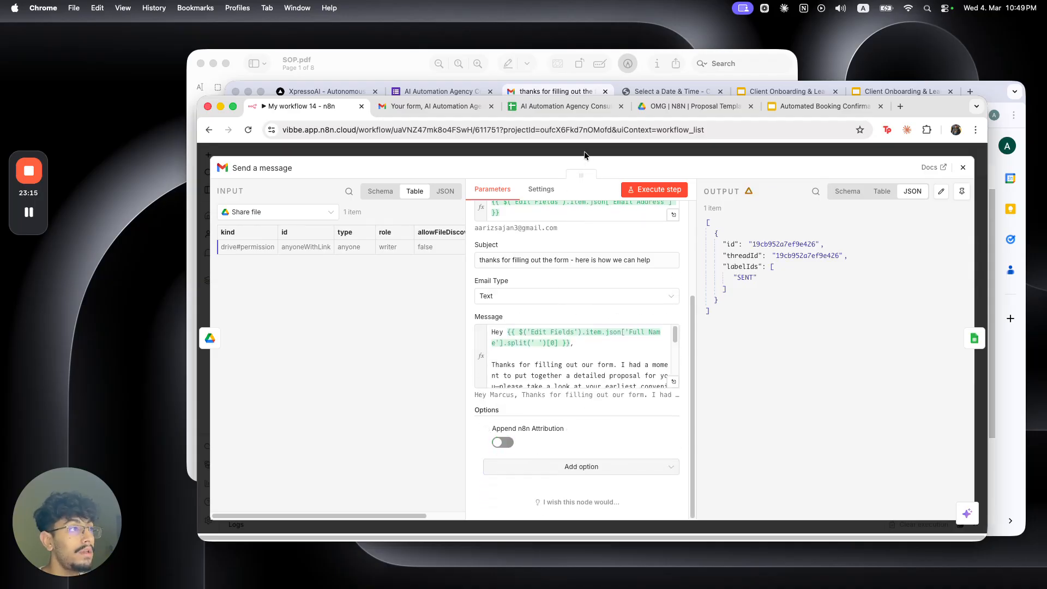
click(600, 151)
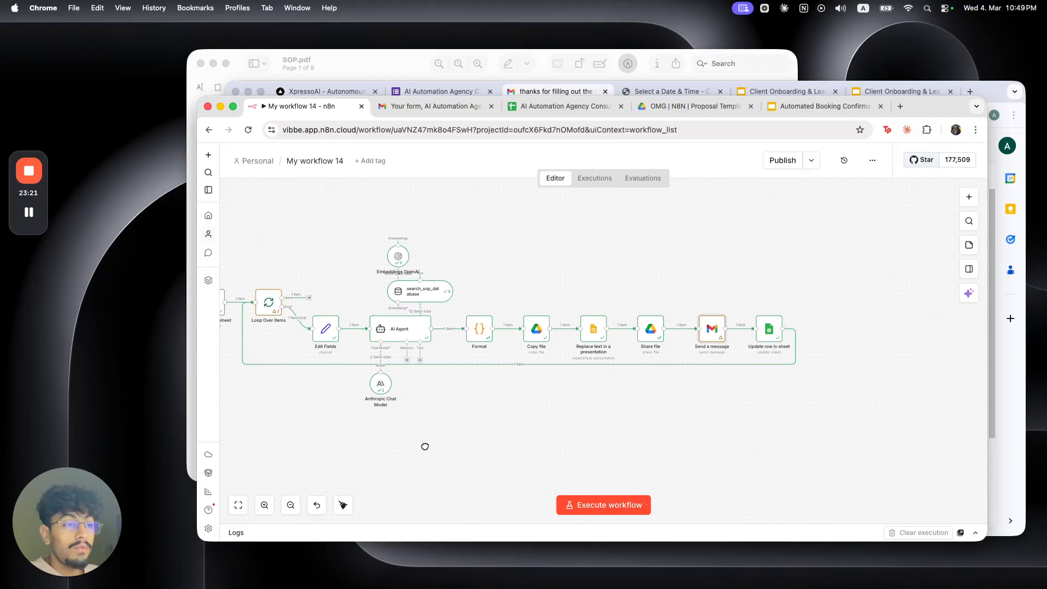
Step: Paste the copied Gmail message node above the AI Agent and connect it to the done branch of Loop Over Items
drag(416, 442, 561, 440)
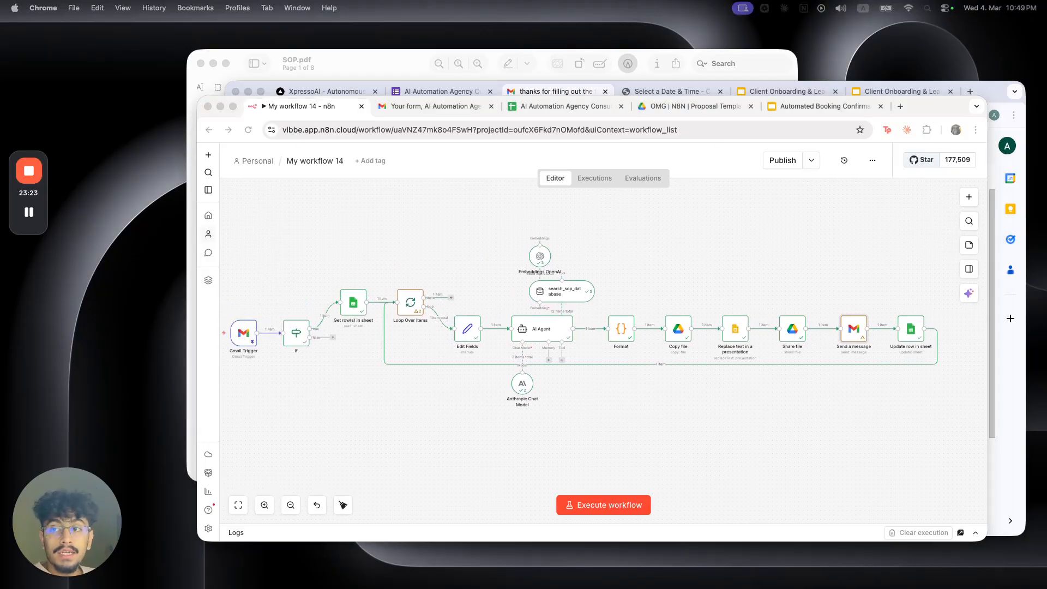
click(676, 248)
key(super+v)
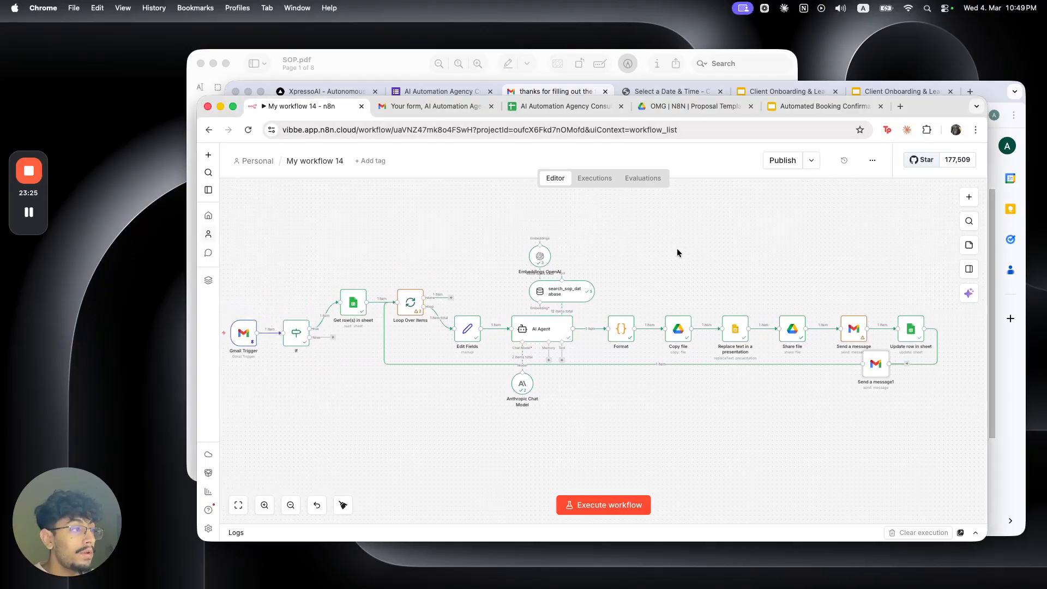
drag(875, 364, 489, 224)
click(460, 308)
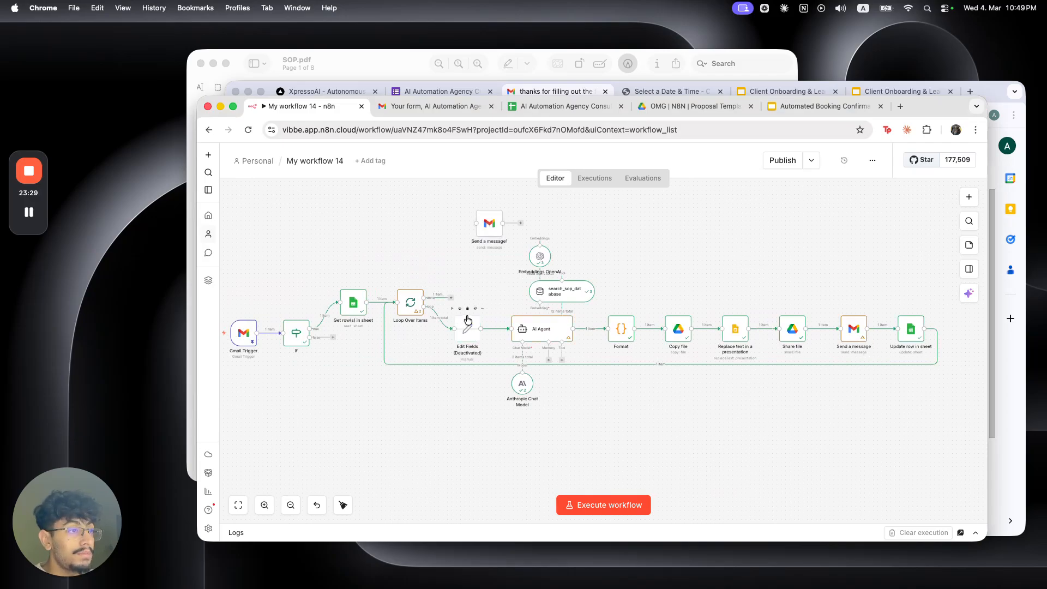
drag(452, 300, 460, 229)
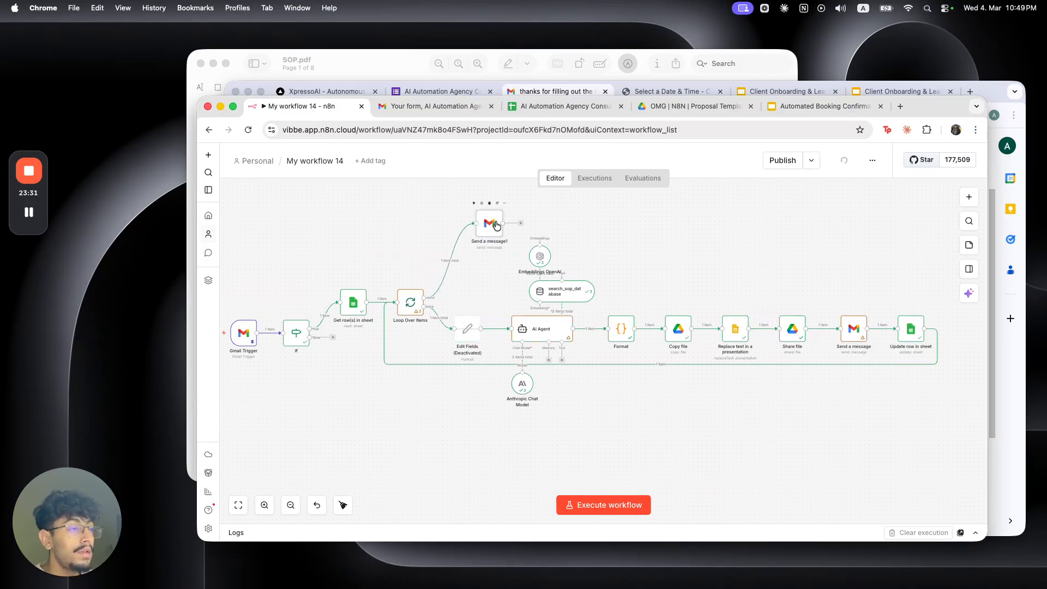
Step: Open the pasted Gmail node's message expression and remove the AI Agent proposalTitle reference
double_click(494, 223)
click(670, 471)
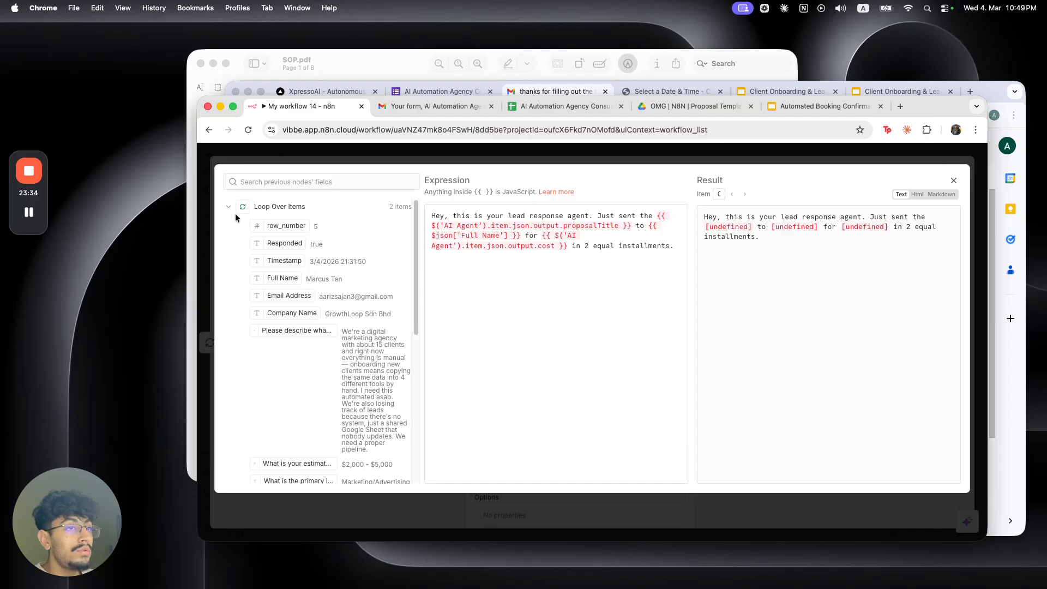
click(227, 207)
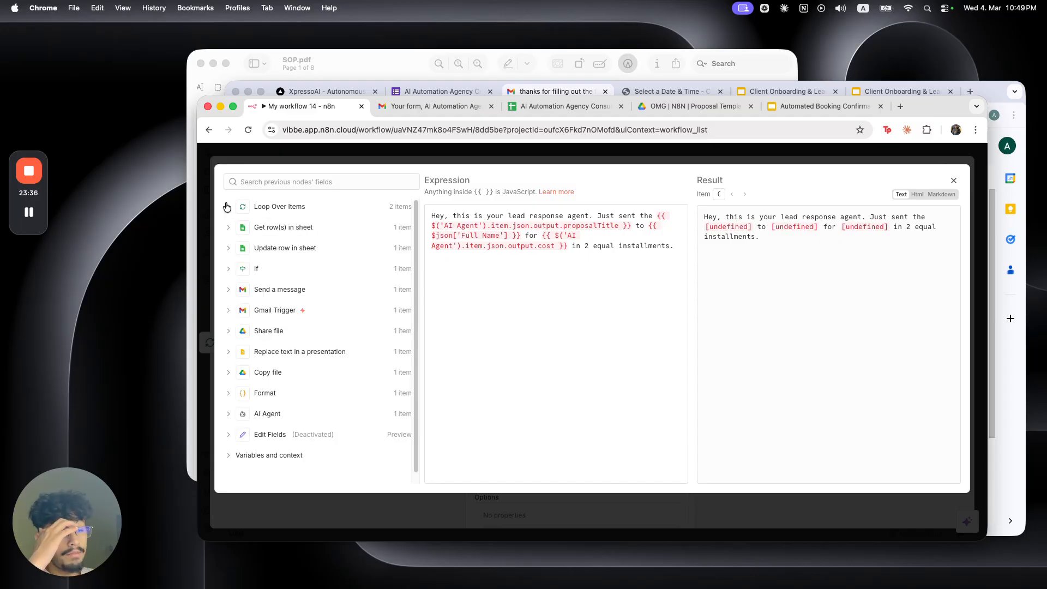
drag(545, 218, 656, 217)
click(626, 218)
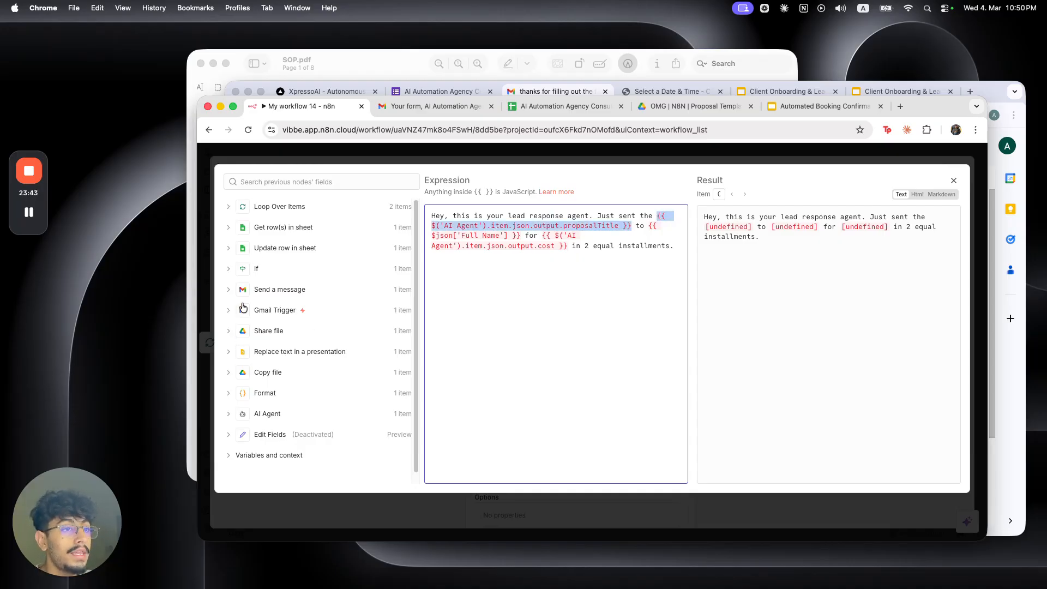
click(239, 415)
click(632, 228)
drag(632, 229, 656, 216)
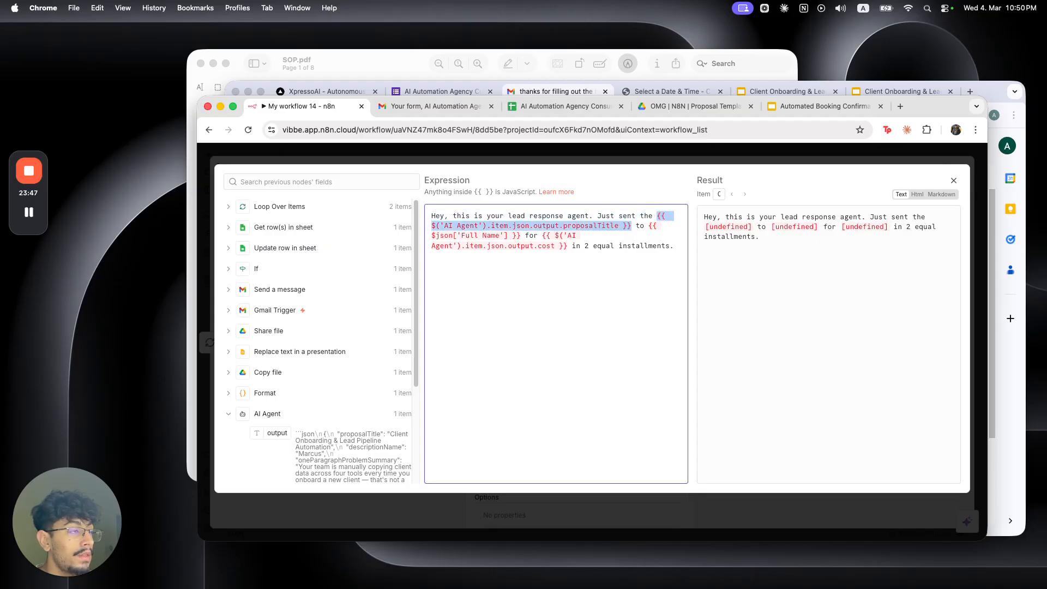
key(BackSpace)
scroll(333, 421, down, 3)
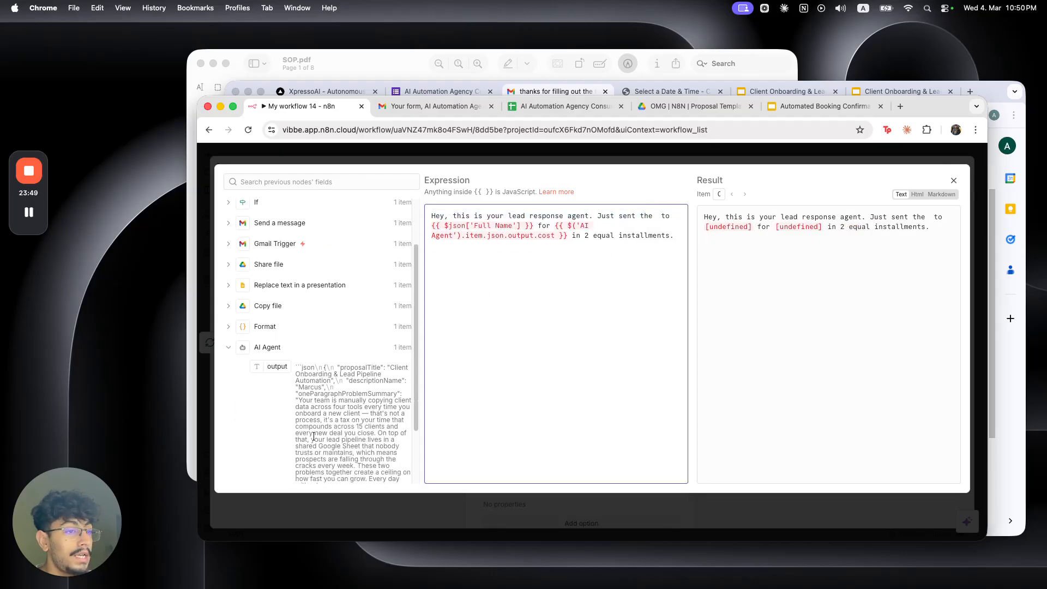
scroll(292, 349, down, 1)
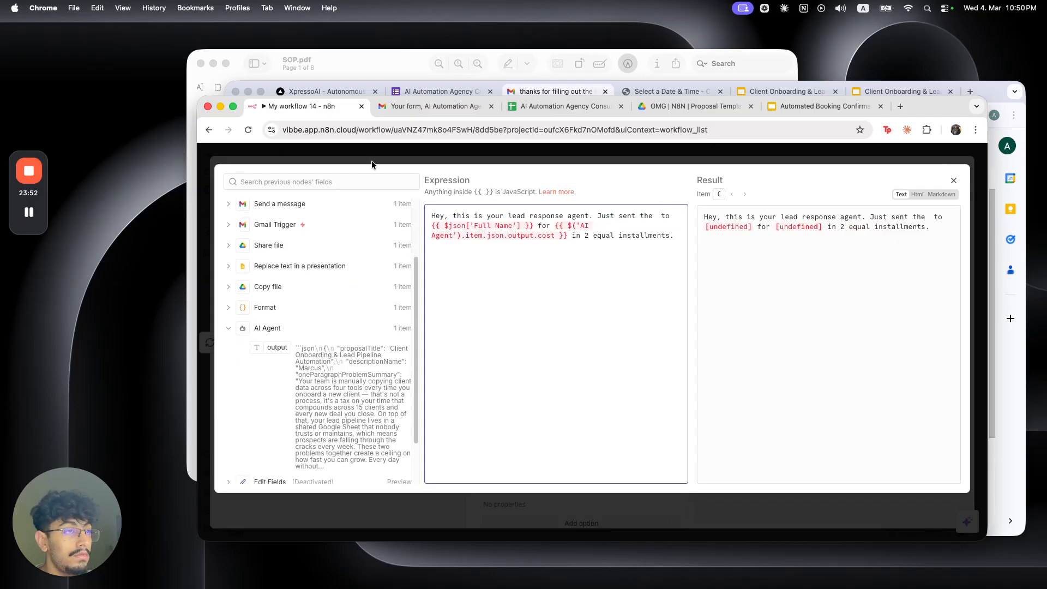
Step: Insert the Format node's proposalTitle after "Just sent the" and follow it with the word "Proposal"
click(228, 309)
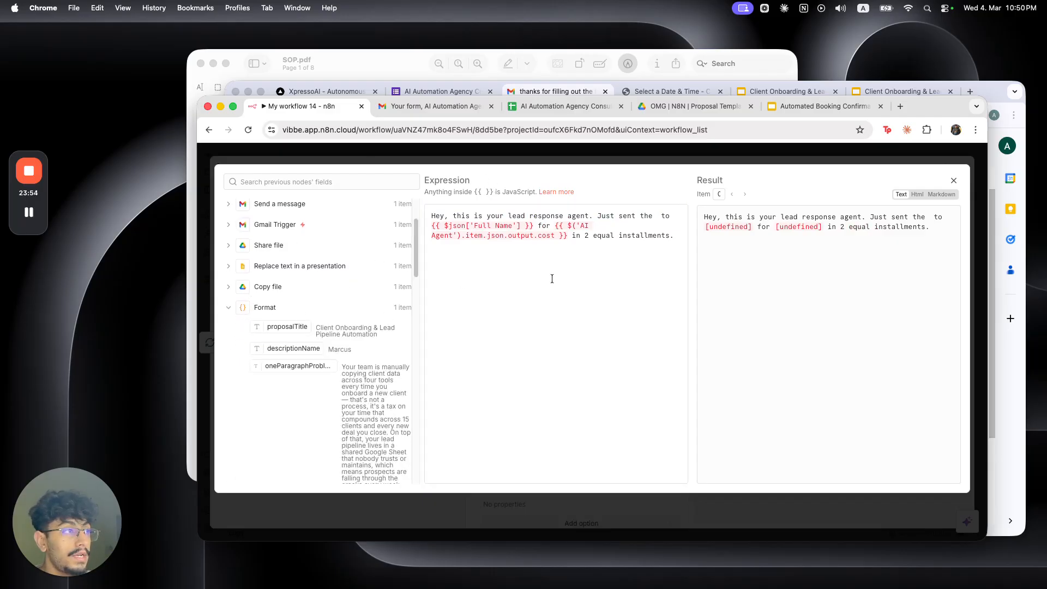
drag(286, 326, 876, 228)
click(598, 225)
text(Proposal)
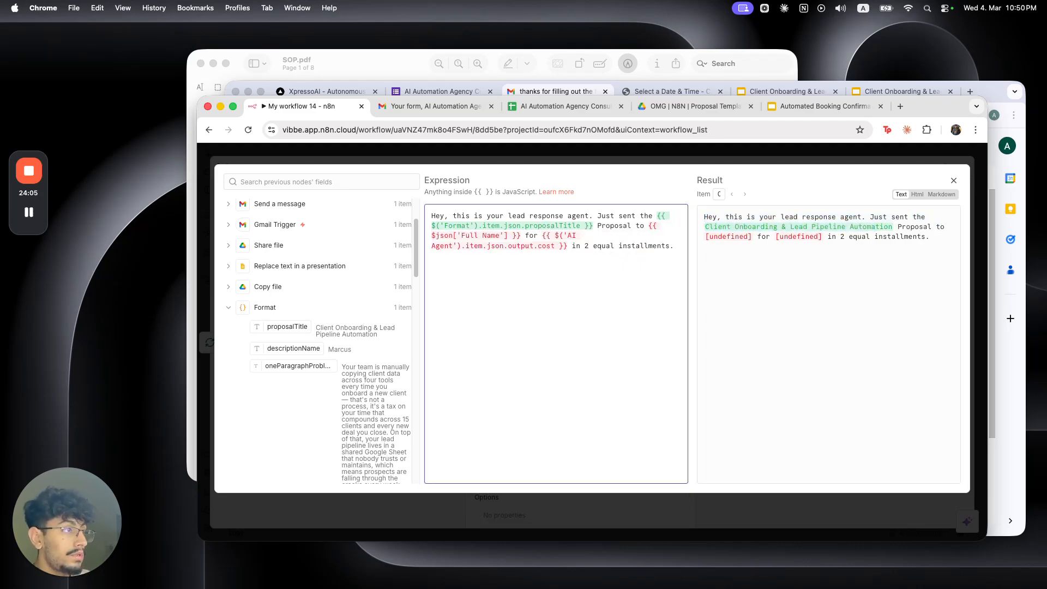
Step: Replace the Full Name reference in the message with the Format node's descriptionName
drag(522, 235, 646, 227)
key(BackSpace)
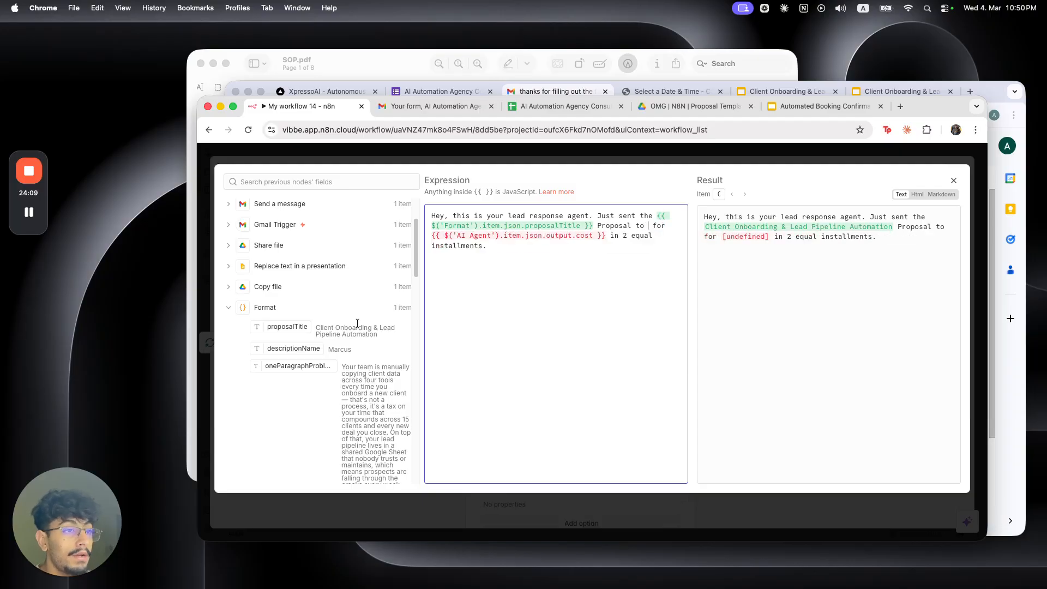
drag(302, 348, 651, 226)
Step: Replace the AI Agent cost reference with the Format node's cost, keeping a space before "in 2 equal installments"
drag(571, 246, 622, 236)
key(BackSpace)
scroll(339, 332, down, 10)
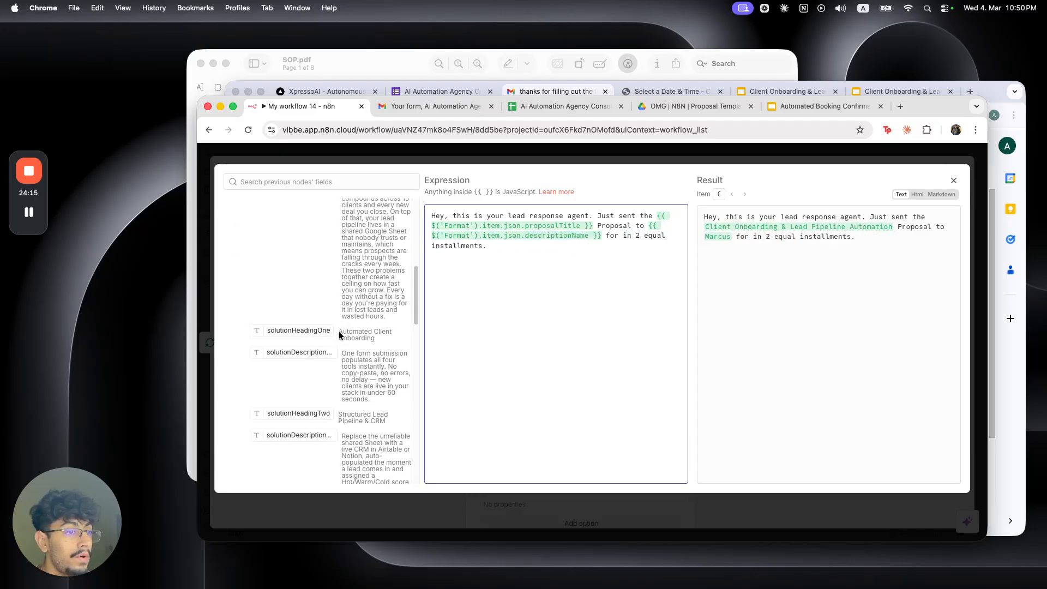
scroll(338, 332, down, 5)
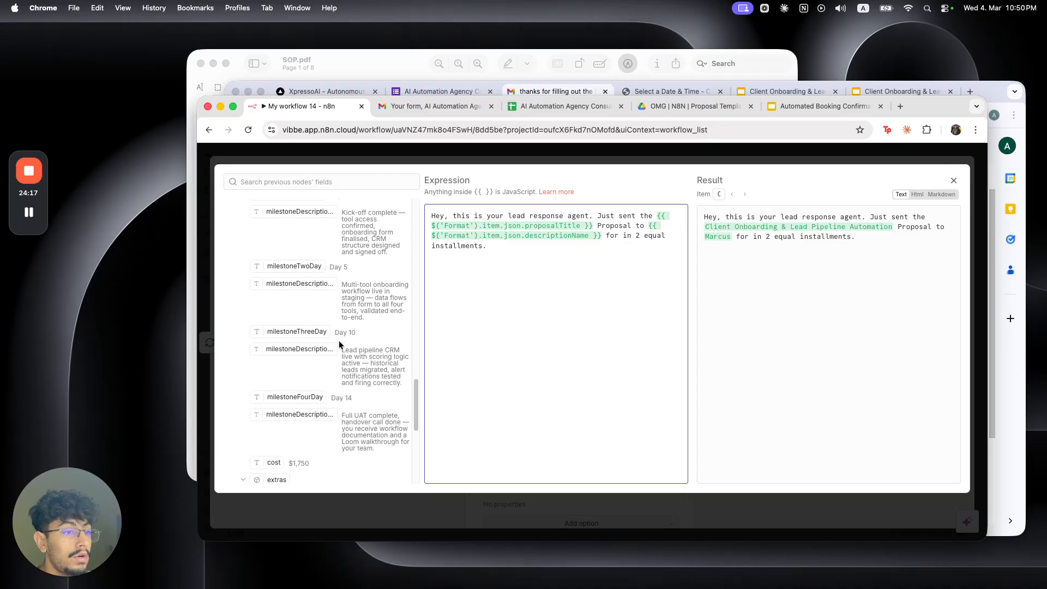
drag(274, 367, 563, 250)
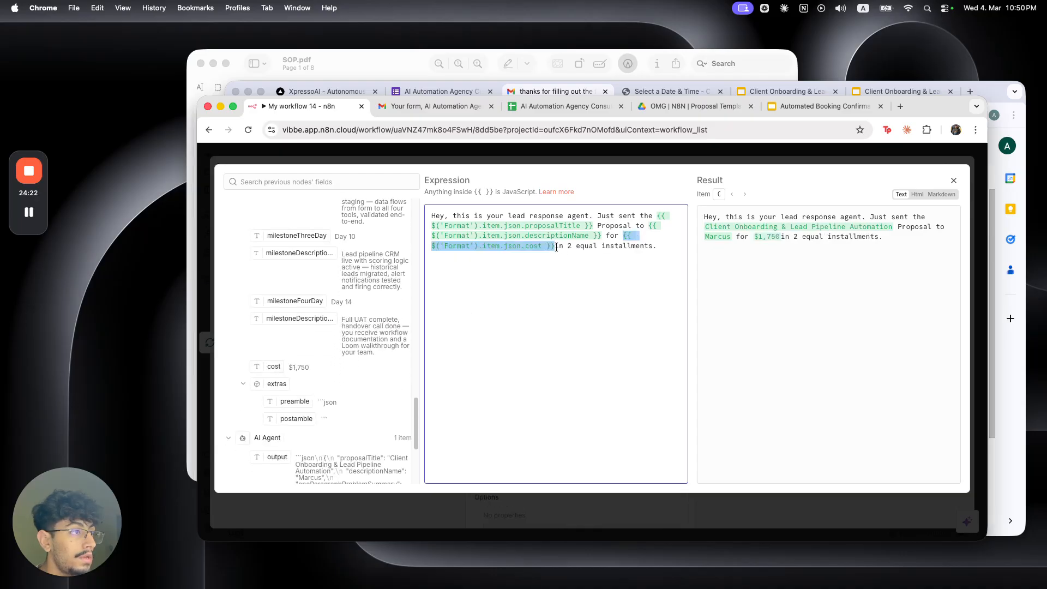
click(555, 247)
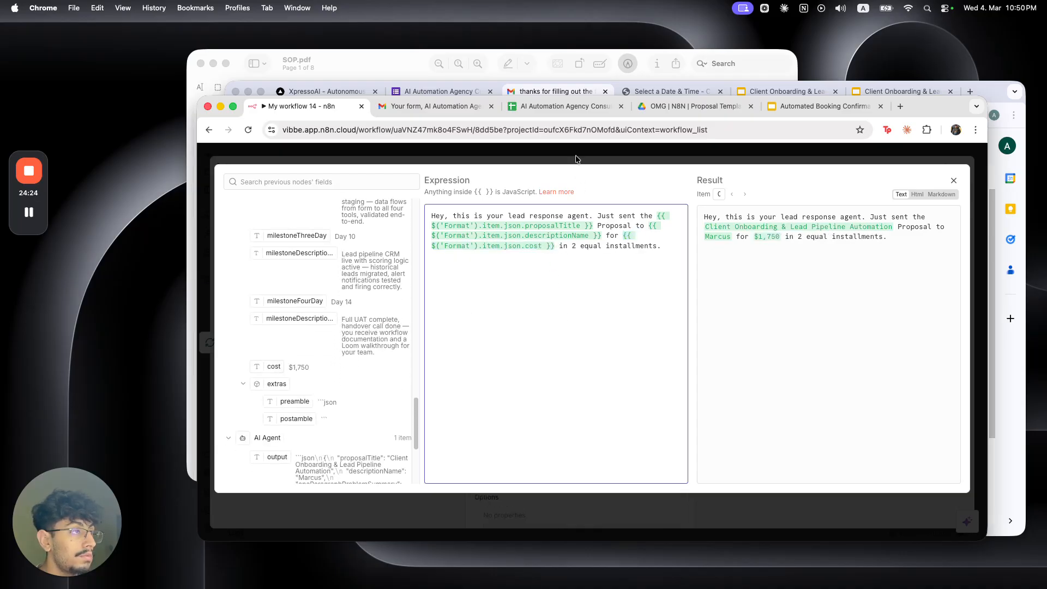
Step: Close the message settings and run the Gmail node on the loop's done branch
click(576, 162)
click(574, 146)
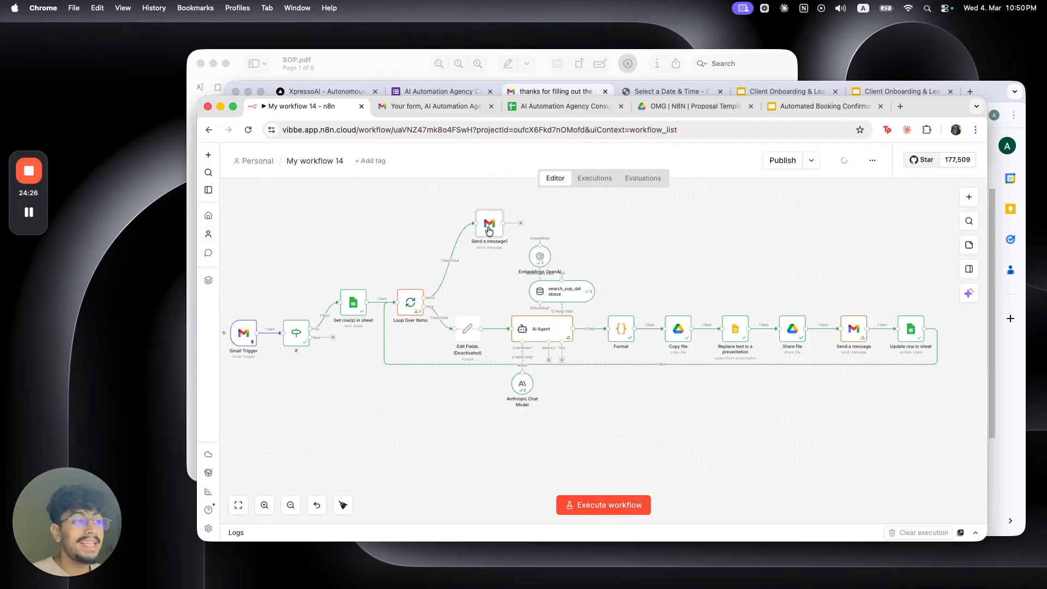
click(474, 203)
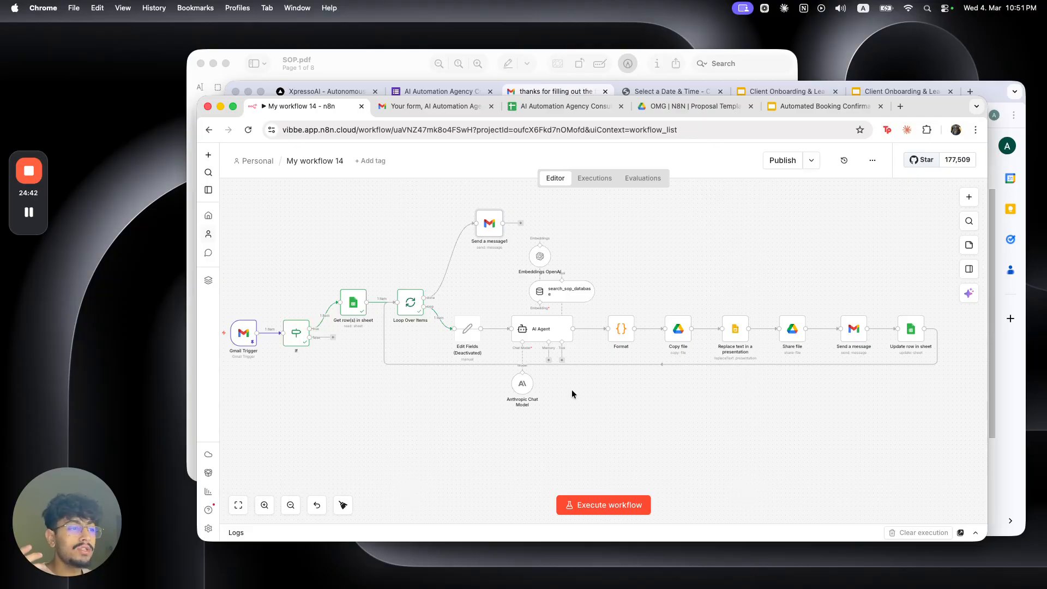
Step: Reactivate the Edit Fields node
click(467, 337)
key(d)
Step: Examine the AI Agent's system message, including the maxLength limits in its JSON output schema, and return to the canvas
click(557, 338)
double_click(556, 338)
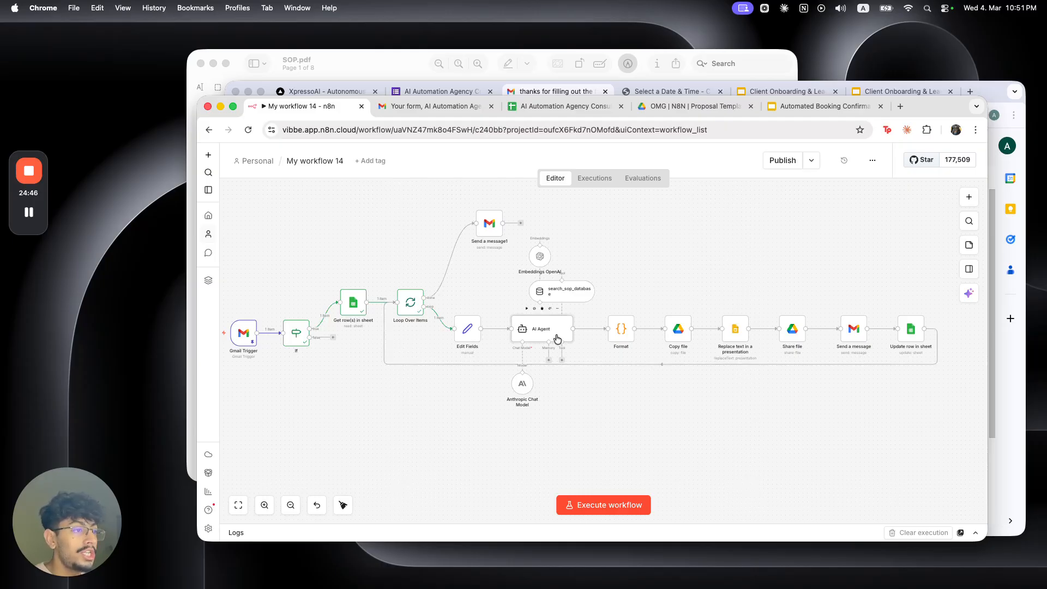
scroll(565, 387, down, 5)
click(673, 407)
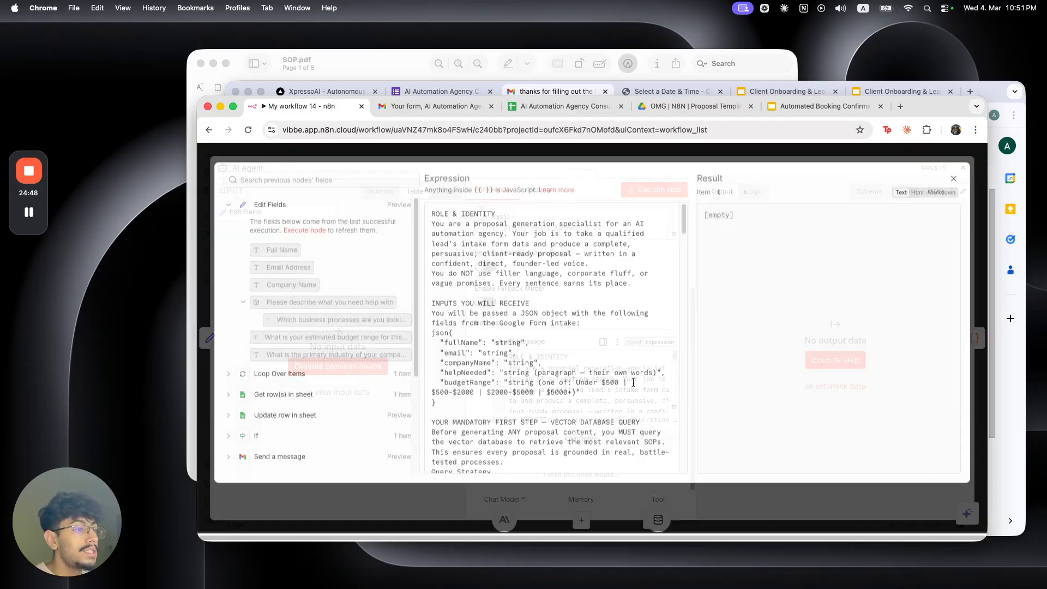
scroll(543, 382, down, 15)
drag(543, 424, 470, 266)
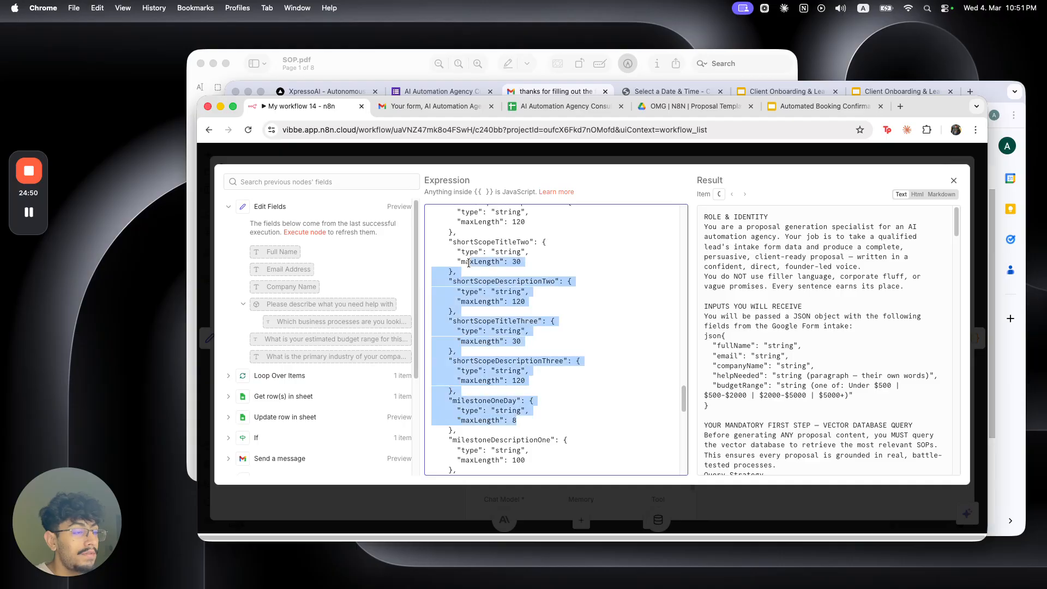
scroll(544, 354, down, 10)
click(521, 151)
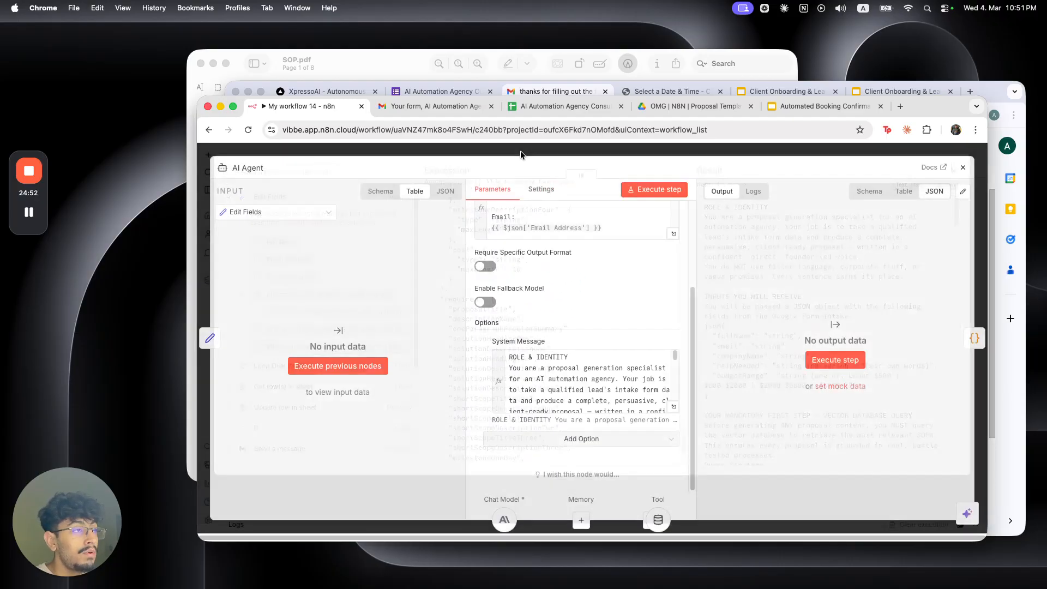
click(521, 151)
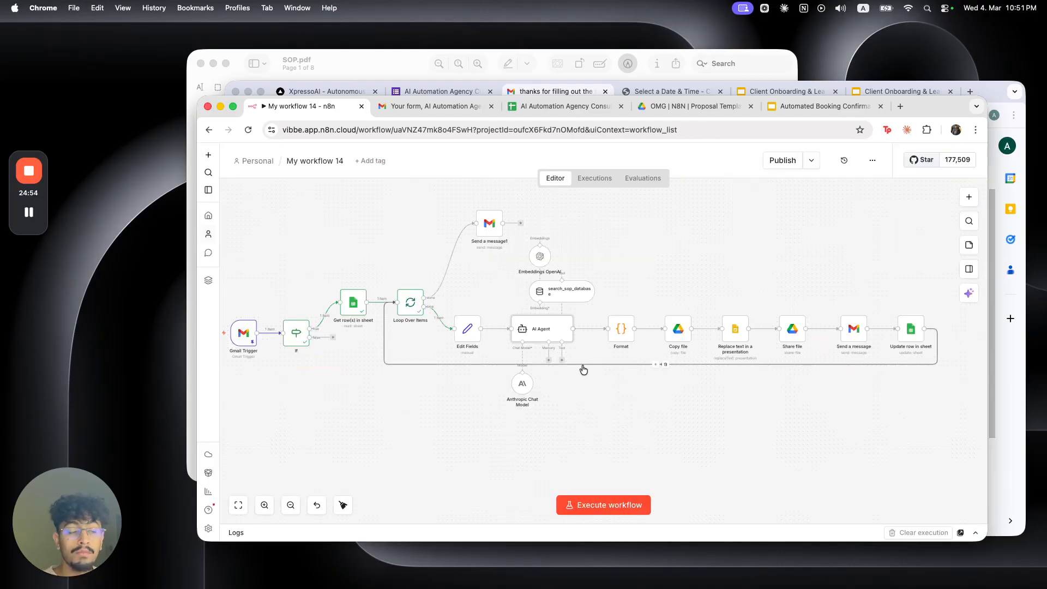
Step: Review the Calendly booking link in the proposal email's message, check the Automated Booking Confirmation slides, and return to the workflow
double_click(854, 329)
scroll(628, 425, down, 3)
click(674, 393)
drag(429, 344, 666, 345)
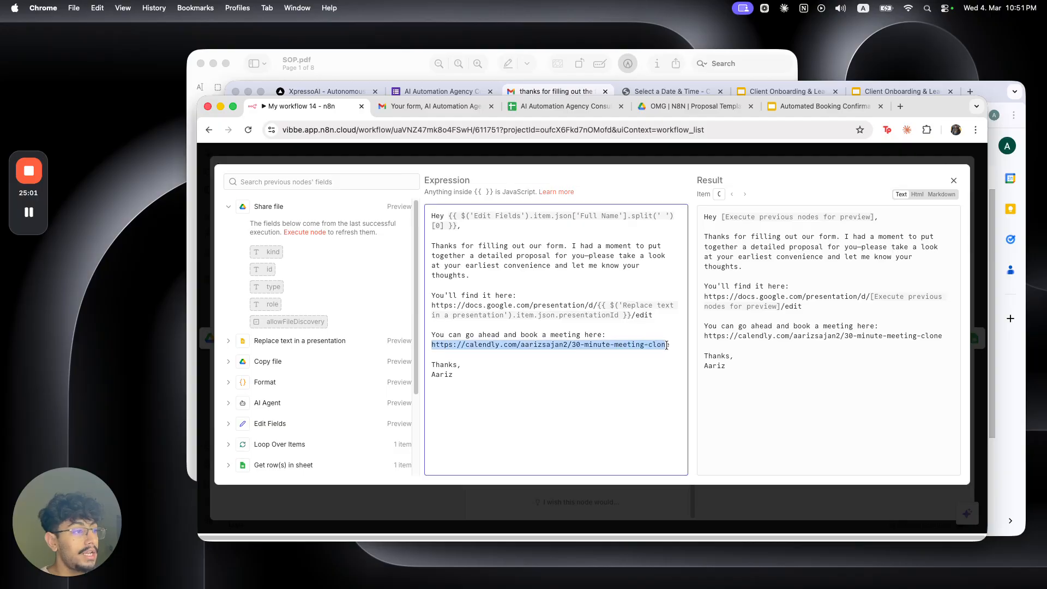
click(564, 161)
click(569, 150)
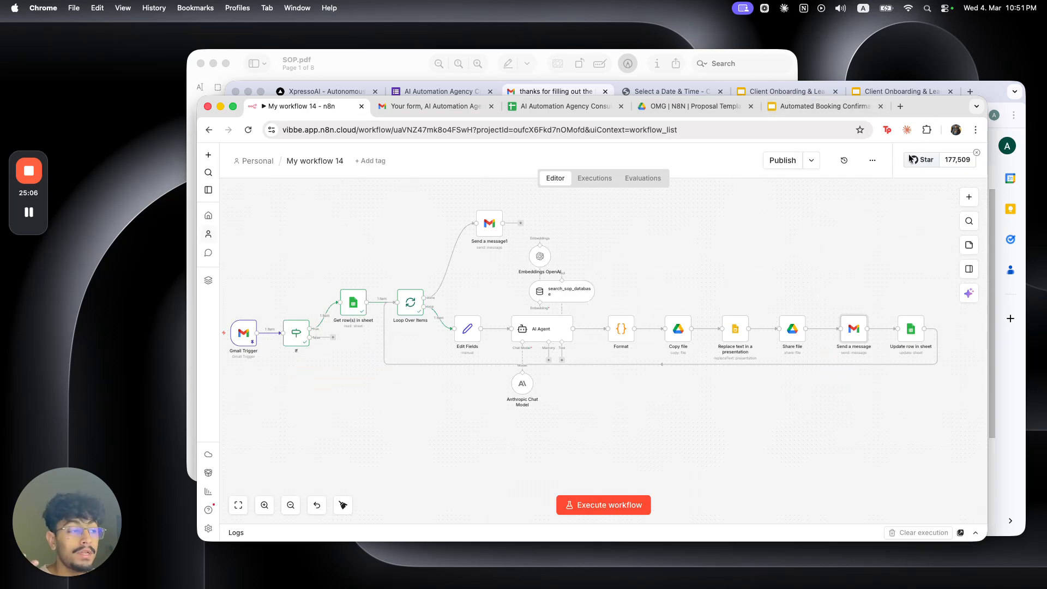
click(816, 107)
click(333, 108)
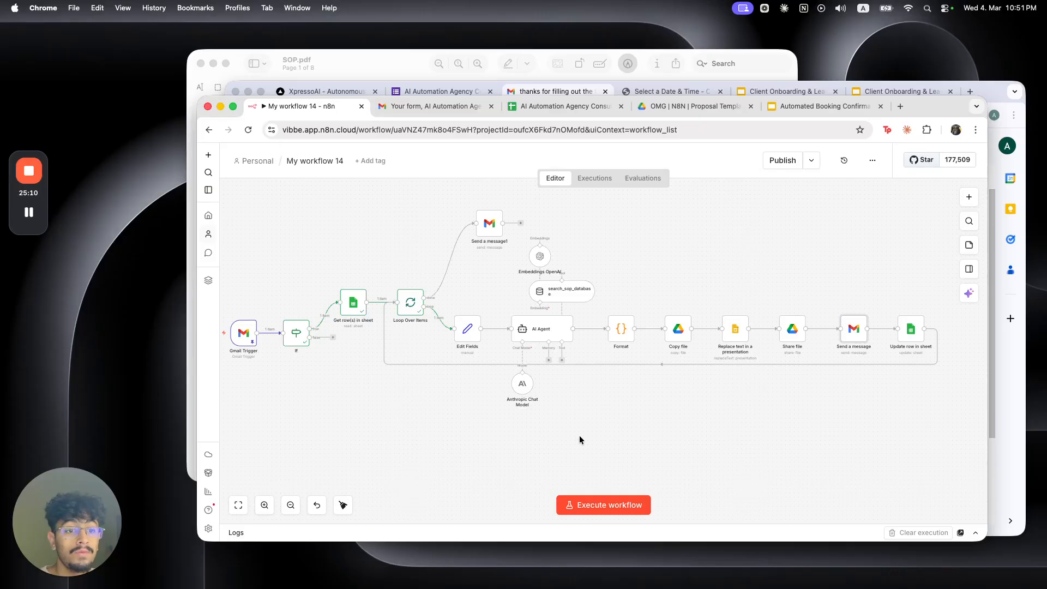
Step: Examine the search_sop_database node's settings and the purpose and scope sections of SOP.pdf, and return to the workflow canvas
double_click(567, 291)
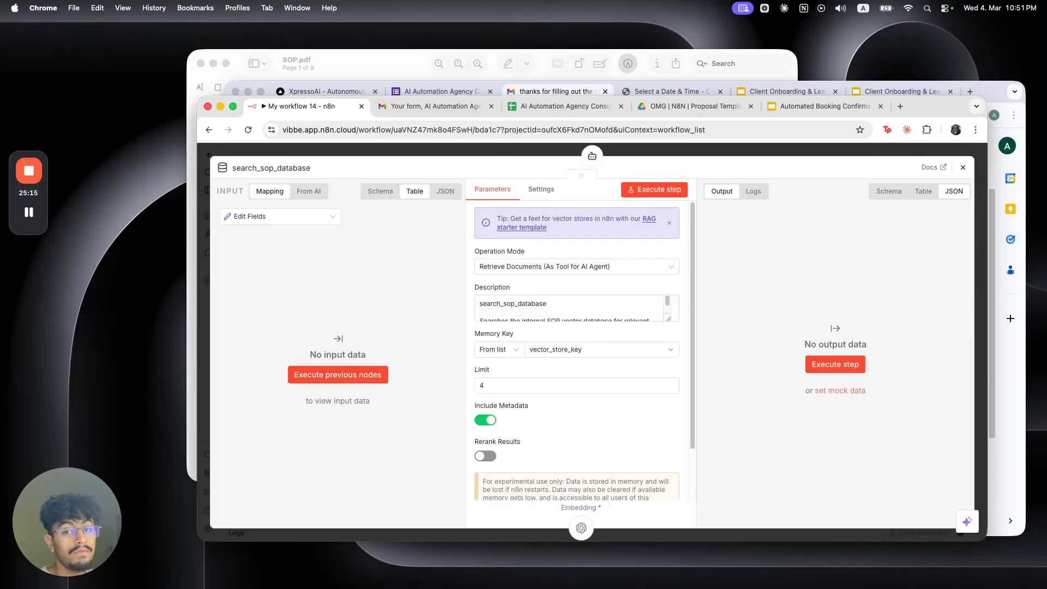
drag(395, 58, 313, 60)
click(785, 309)
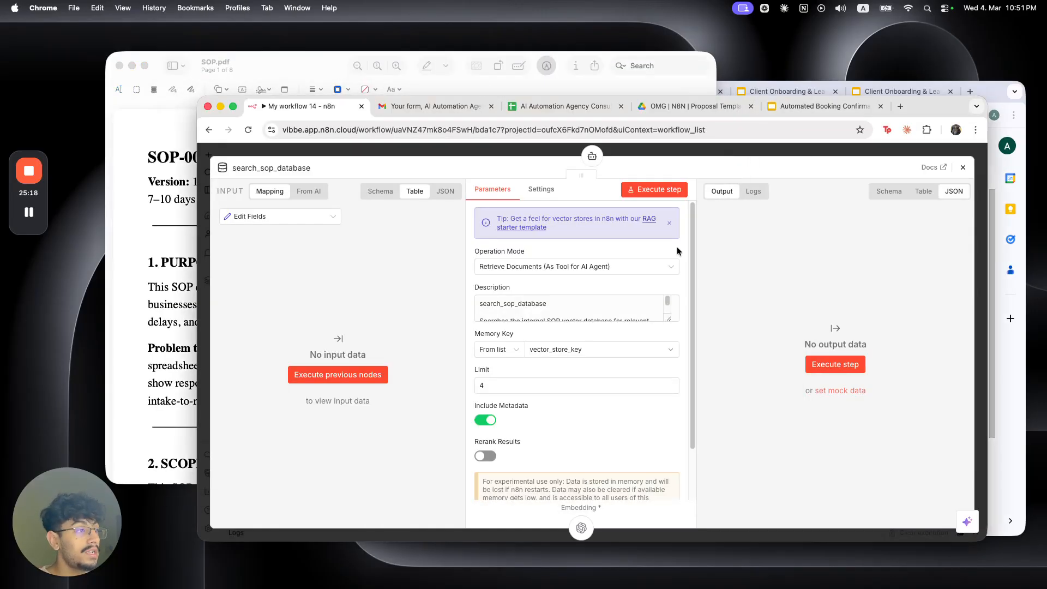
click(175, 306)
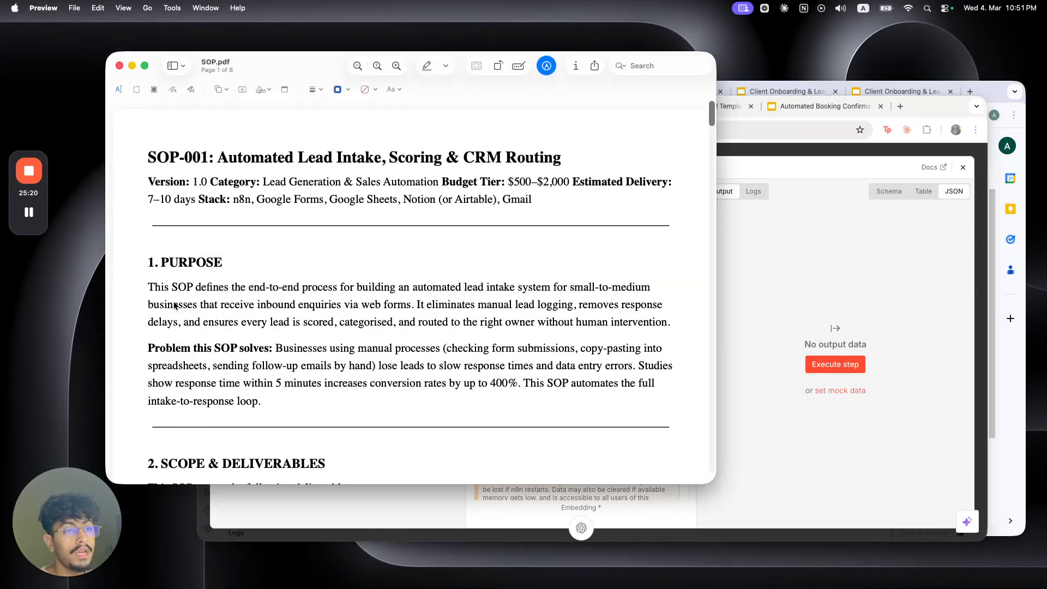
scroll(319, 342, down, 2)
scroll(319, 342, down, 5)
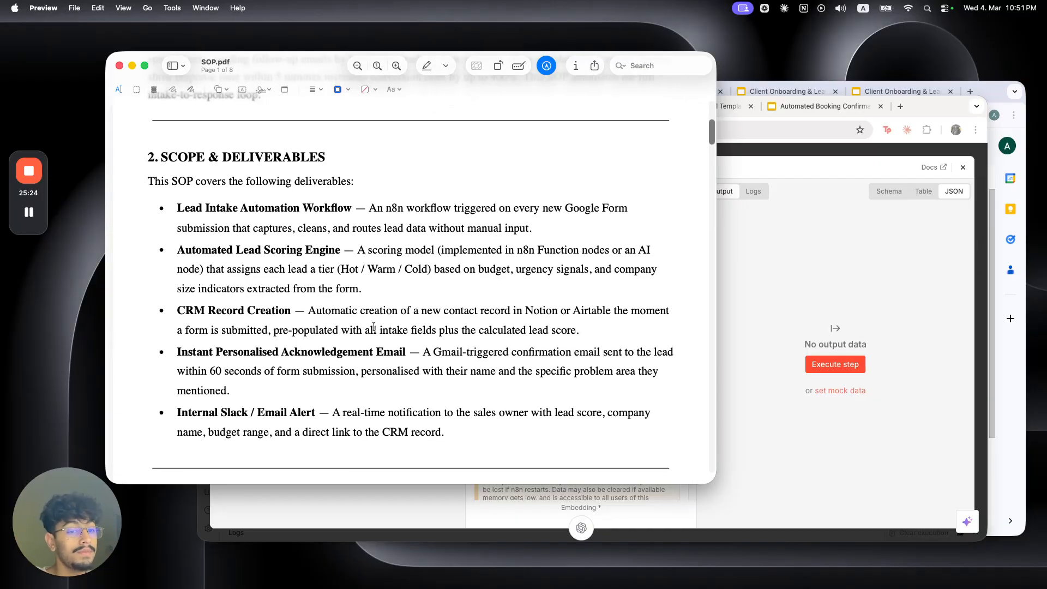
click(772, 318)
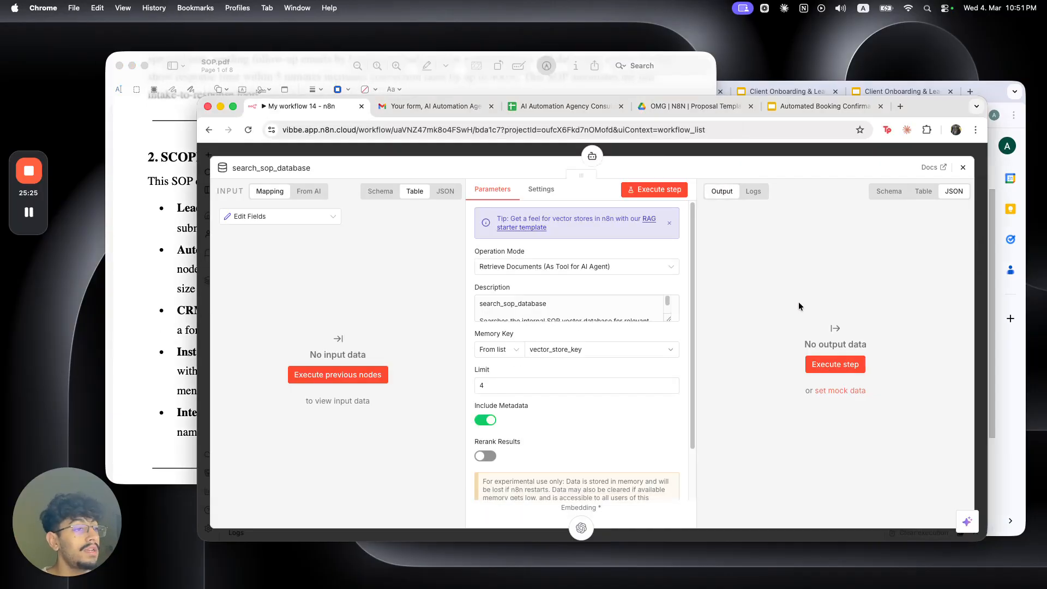
click(492, 154)
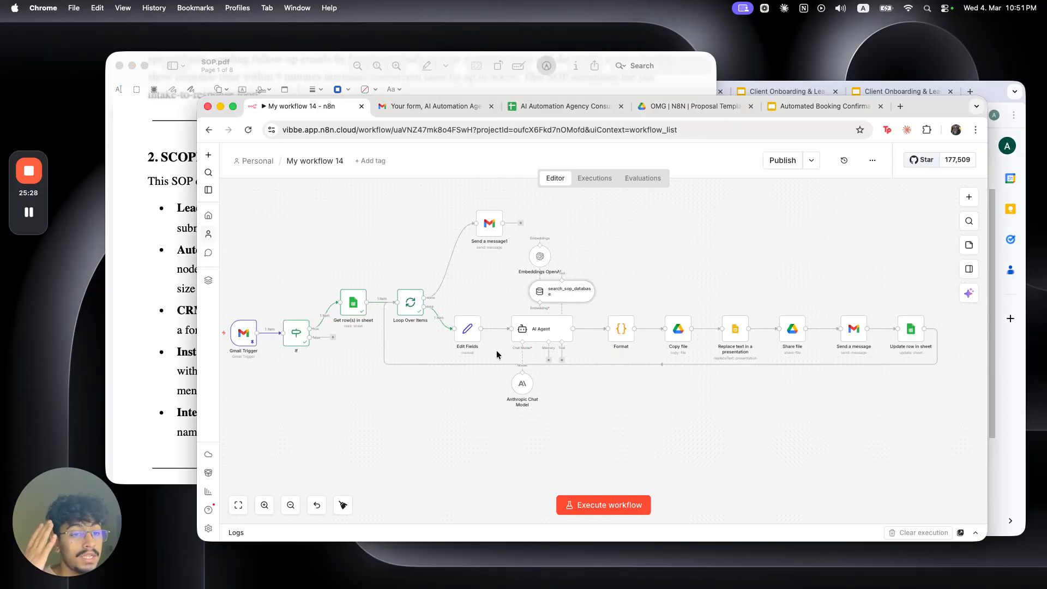